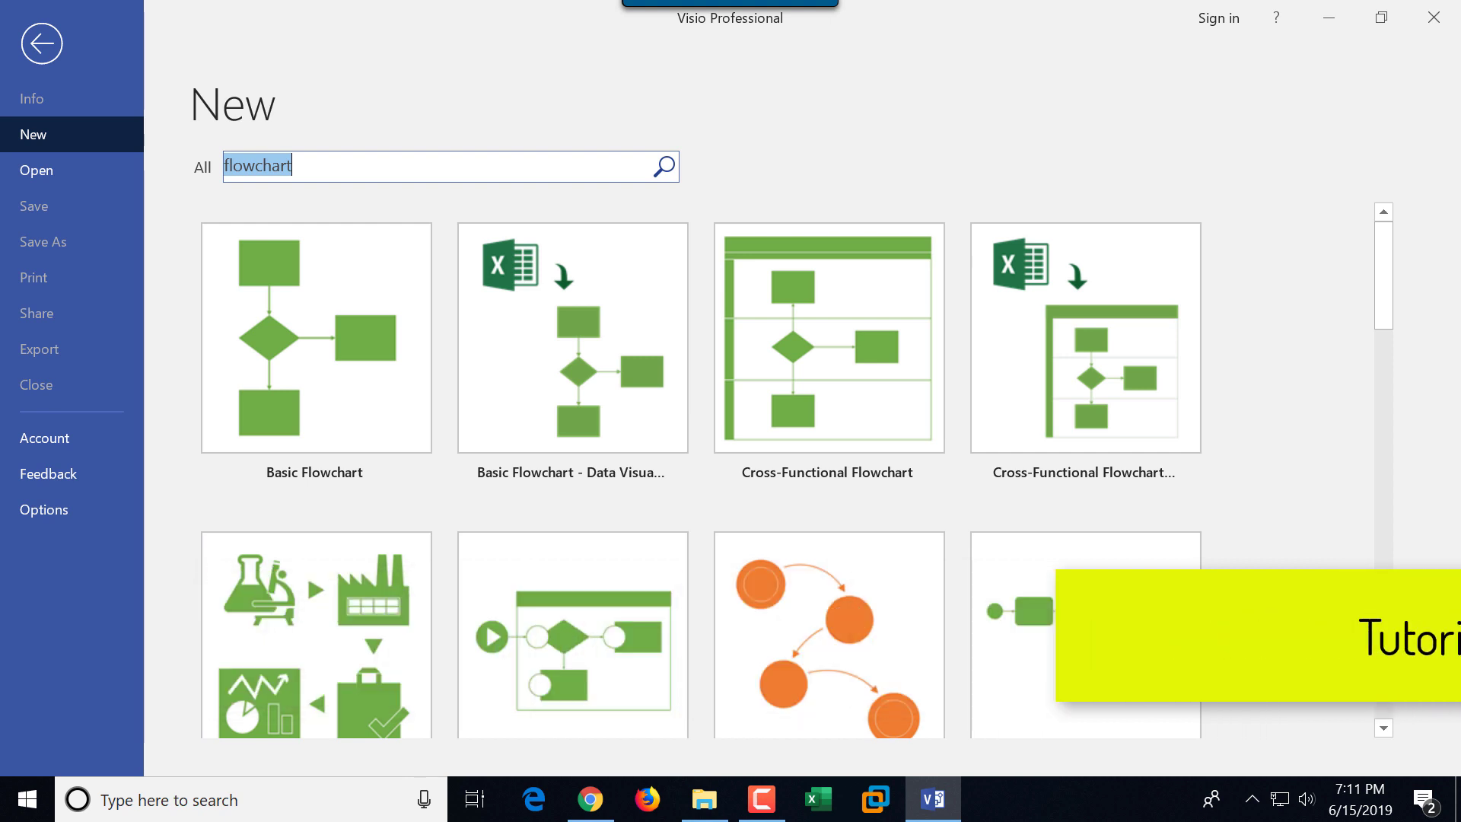
Create a new drawing, Drawing2, from the Basic Flowchart template.
{"action": "key", "text": "F10"}
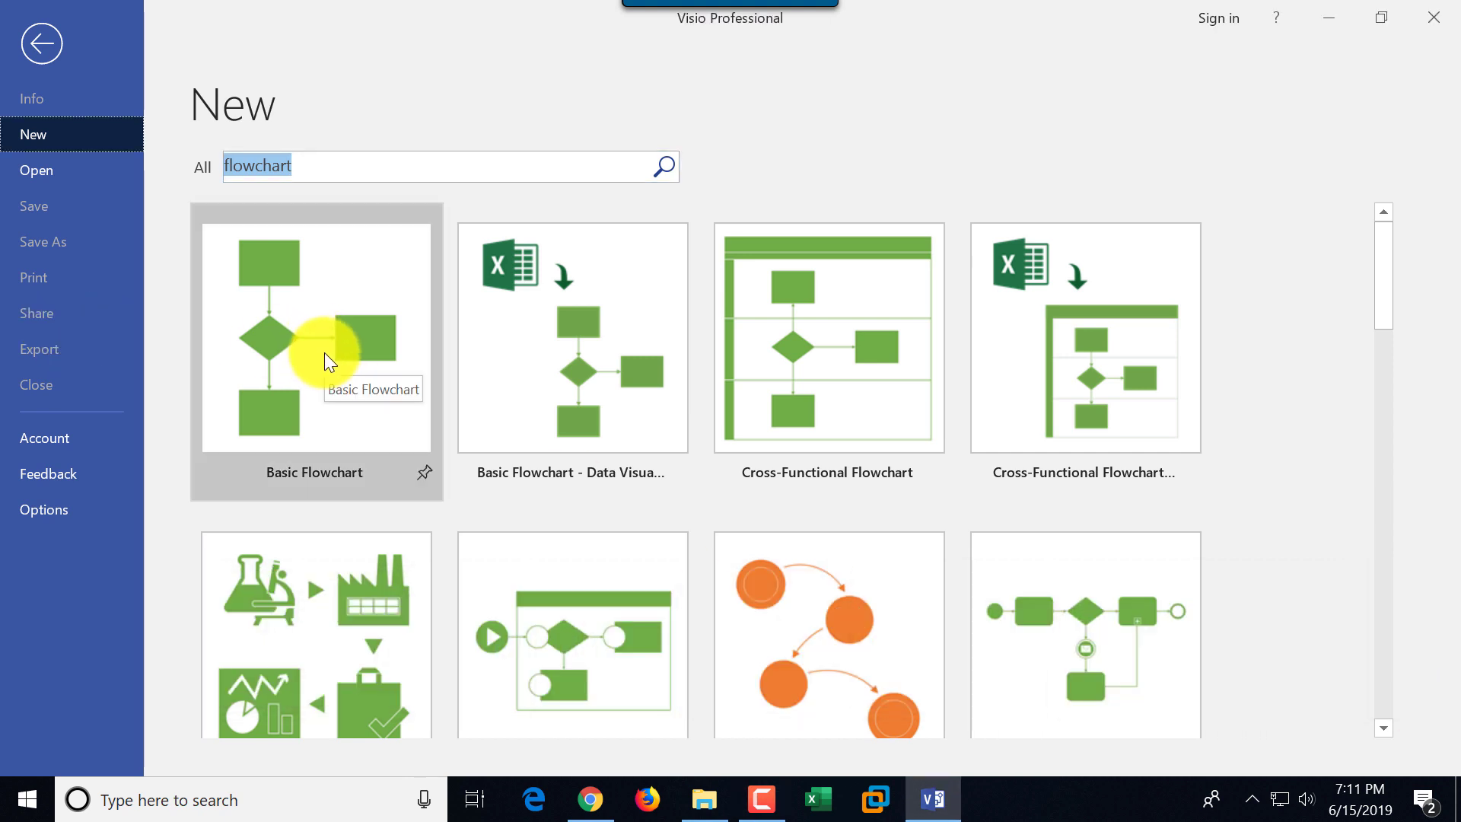
{"action": "double_click", "coordinate": [325, 355]}
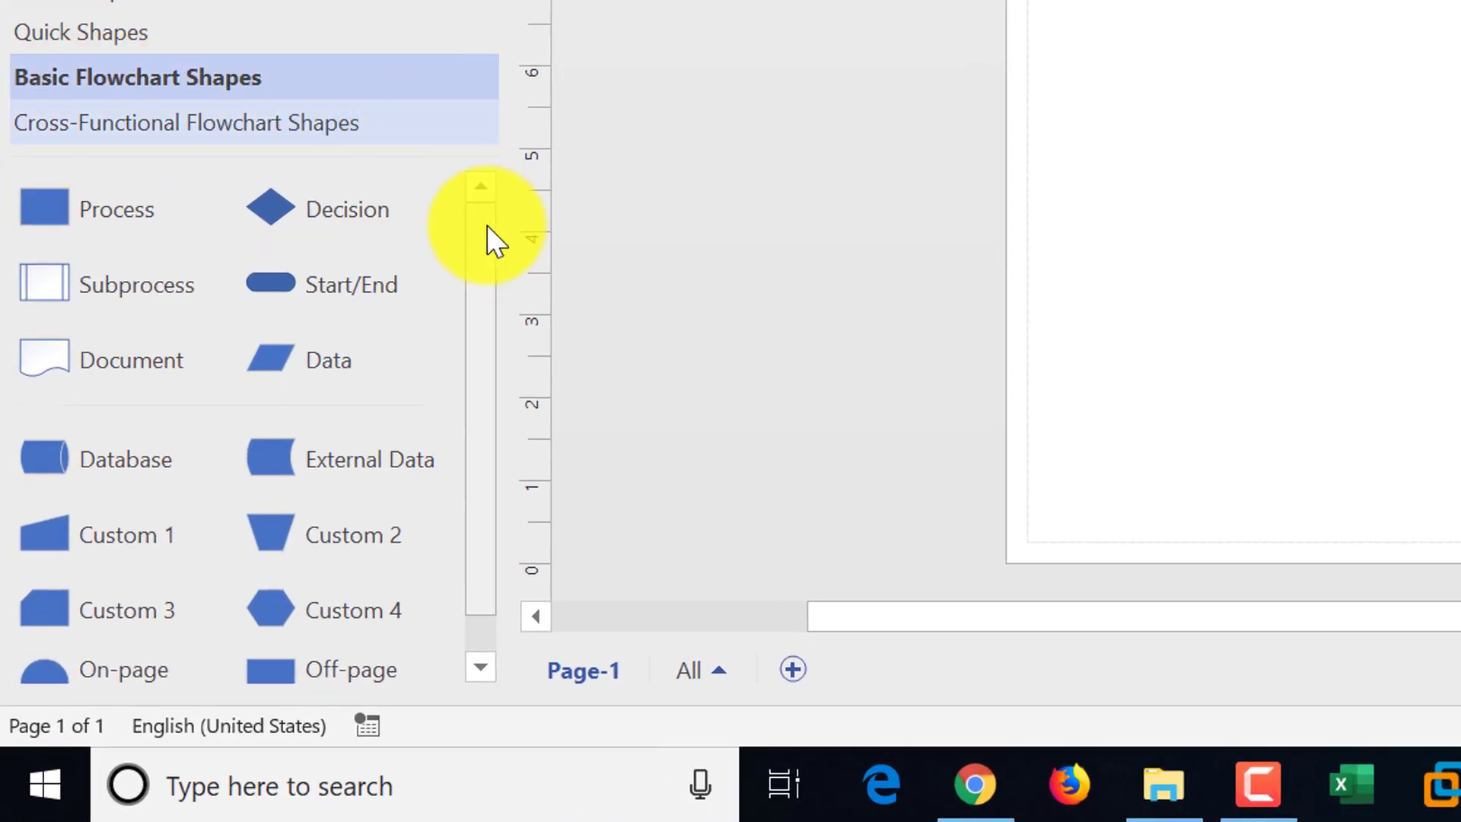
Add the Basic Shapes stencil from More Shapes > General to the Shapes pane.
{"action": "mouse_move", "coordinate": [488, 232]}
{"action": "left_mouse_down"}
{"action": "mouse_move", "coordinate": [496, 457]}
{"action": "mouse_move", "coordinate": [472, 216]}
{"action": "left_mouse_up"}
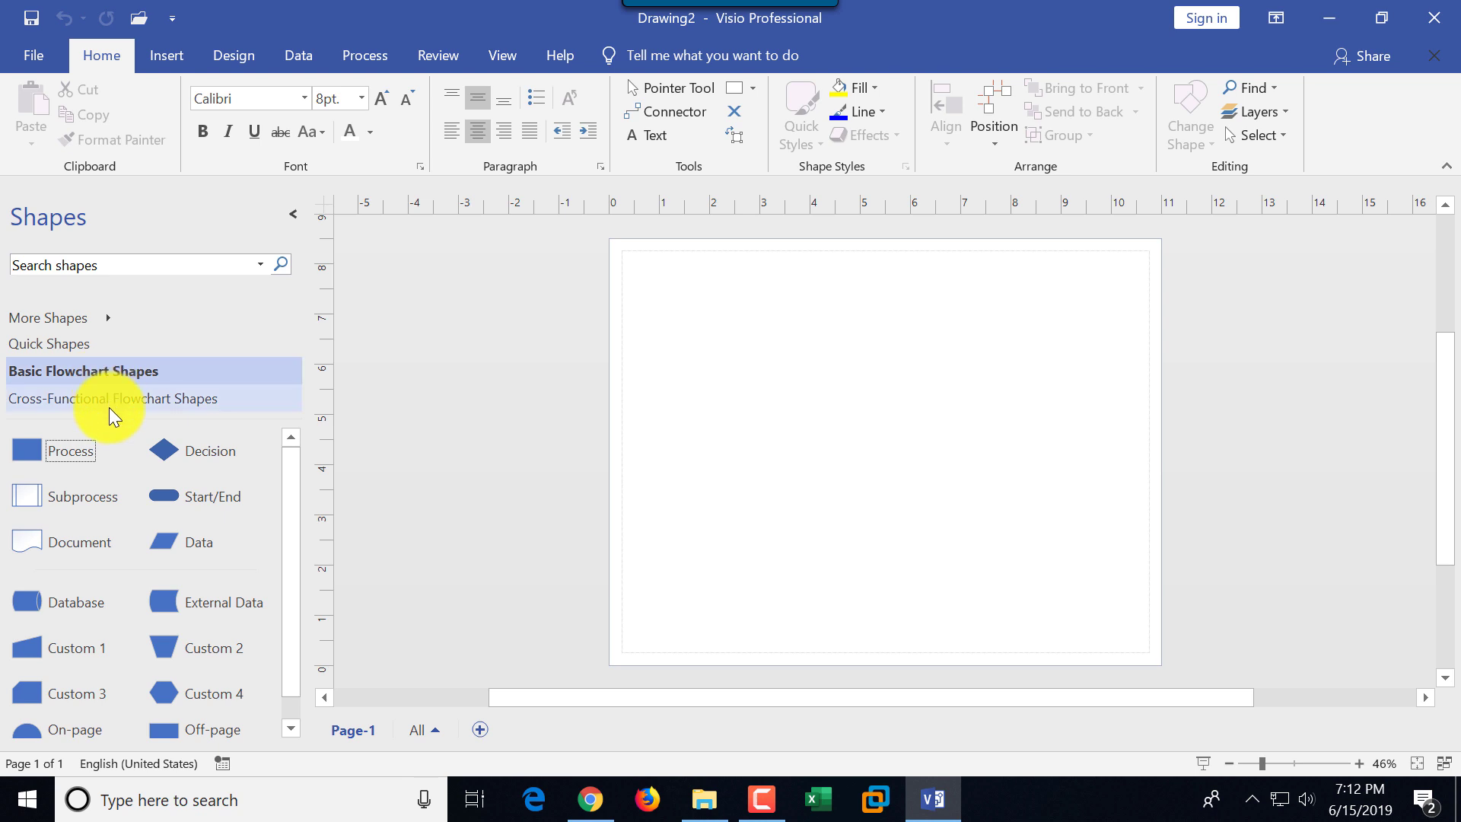
{"action": "left_click", "coordinate": [140, 396]}
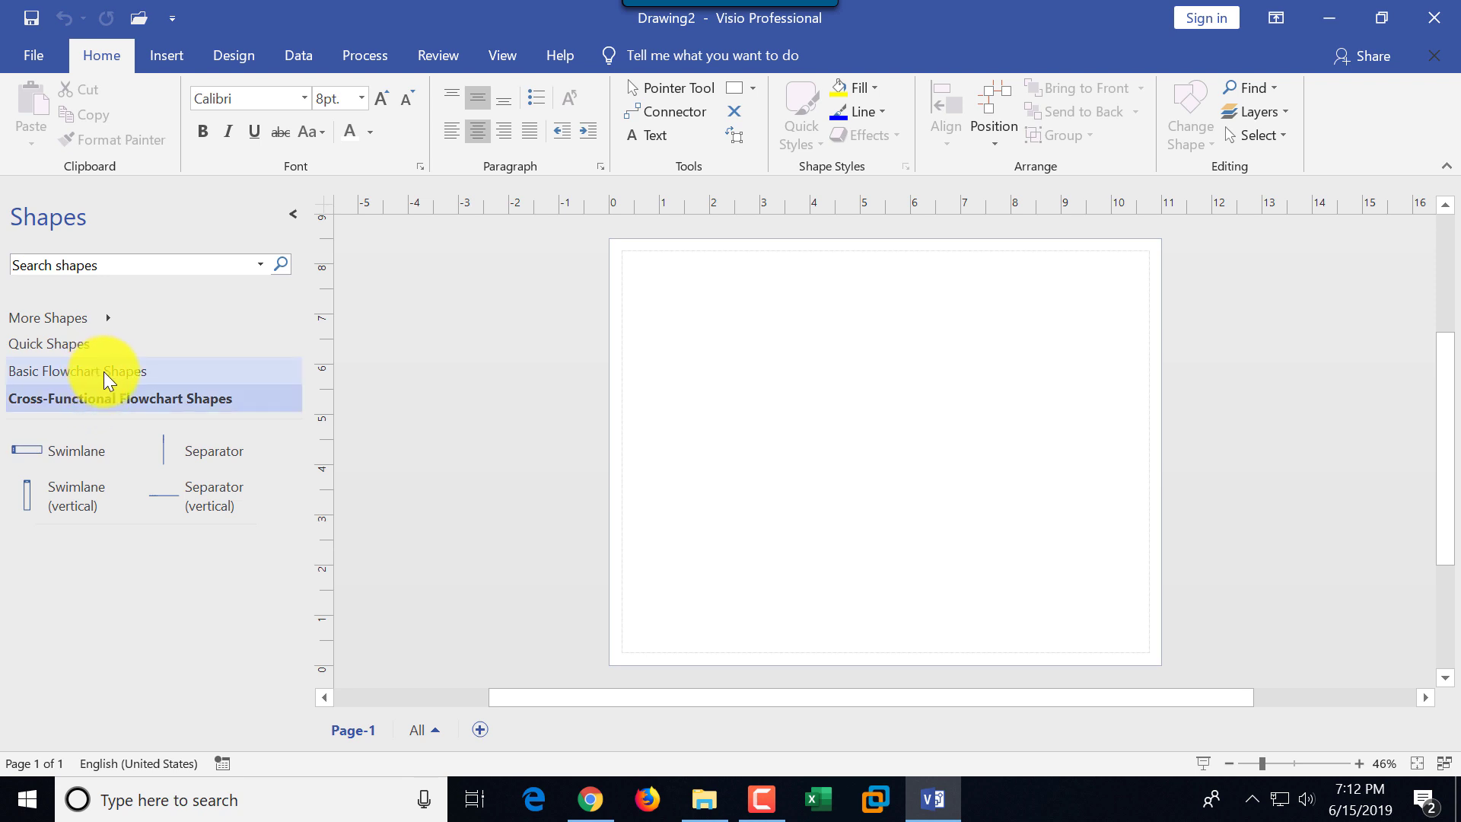
{"action": "left_click", "coordinate": [113, 326]}
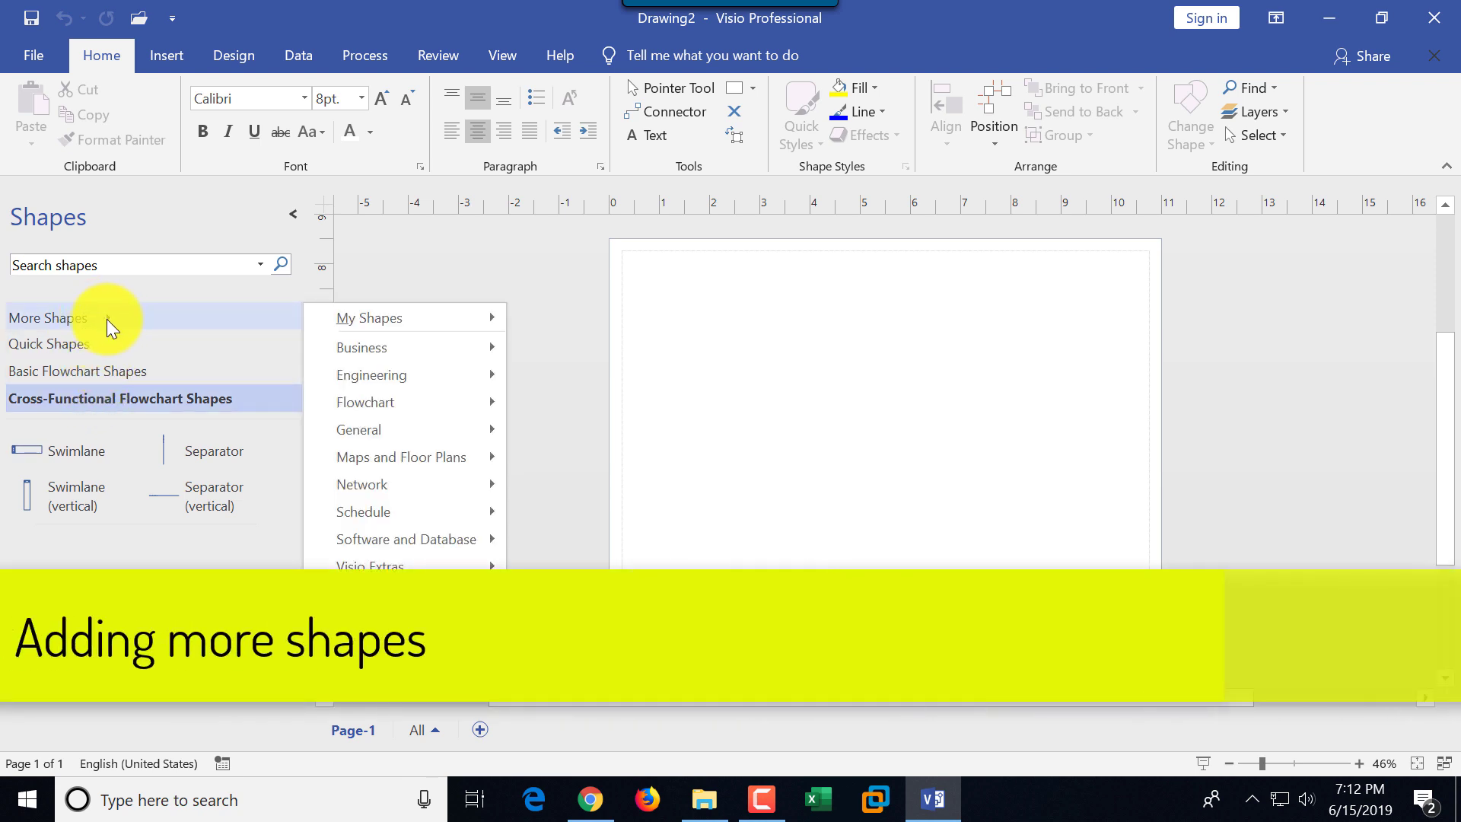
{"action": "mouse_move", "coordinate": [400, 344]}
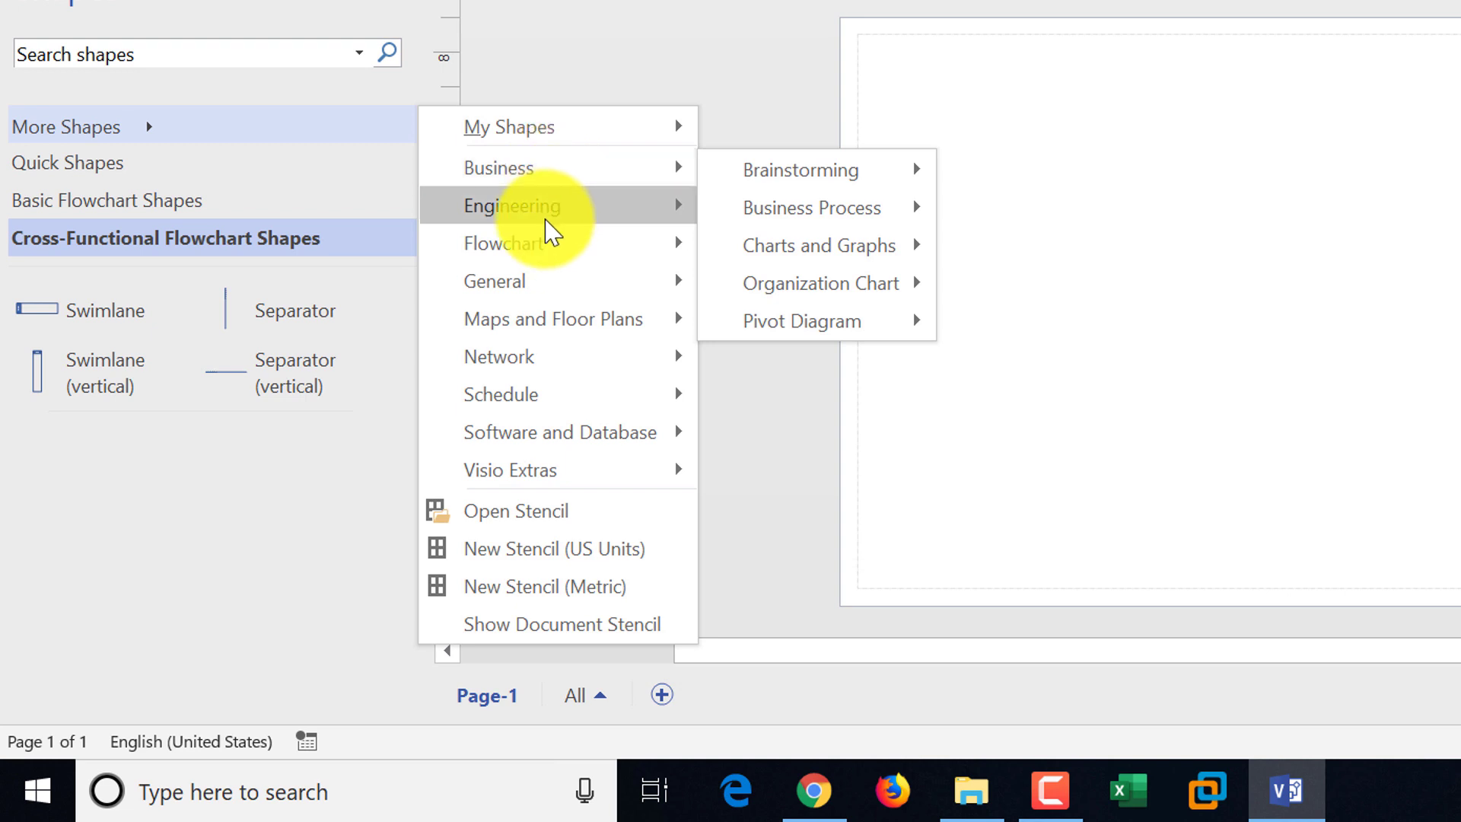
{"action": "mouse_move", "coordinate": [541, 241]}
{"action": "mouse_move", "coordinate": [544, 295]}
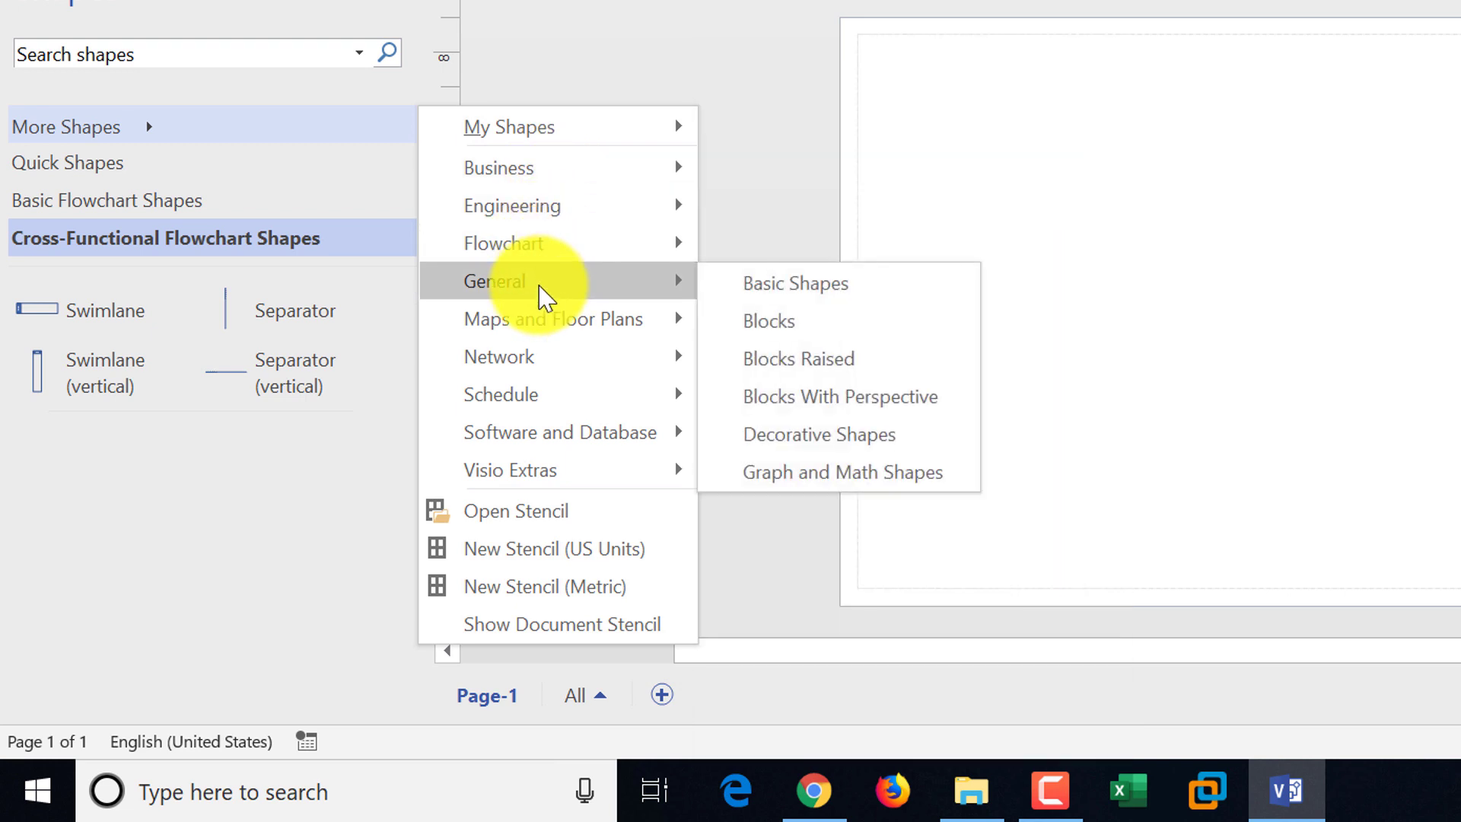
{"action": "left_click", "coordinate": [801, 286]}
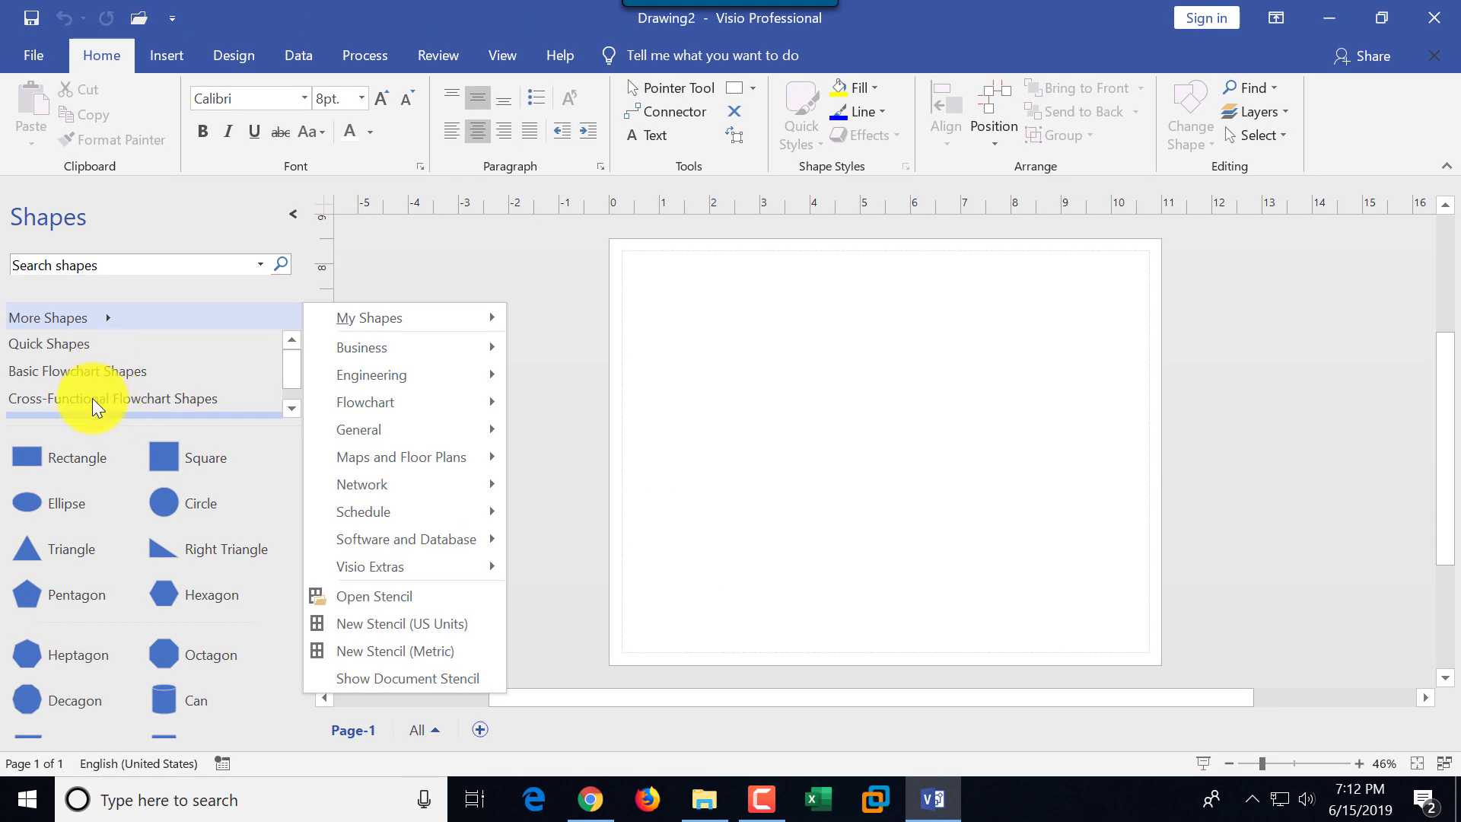
{"action": "left_click", "coordinate": [294, 394]}
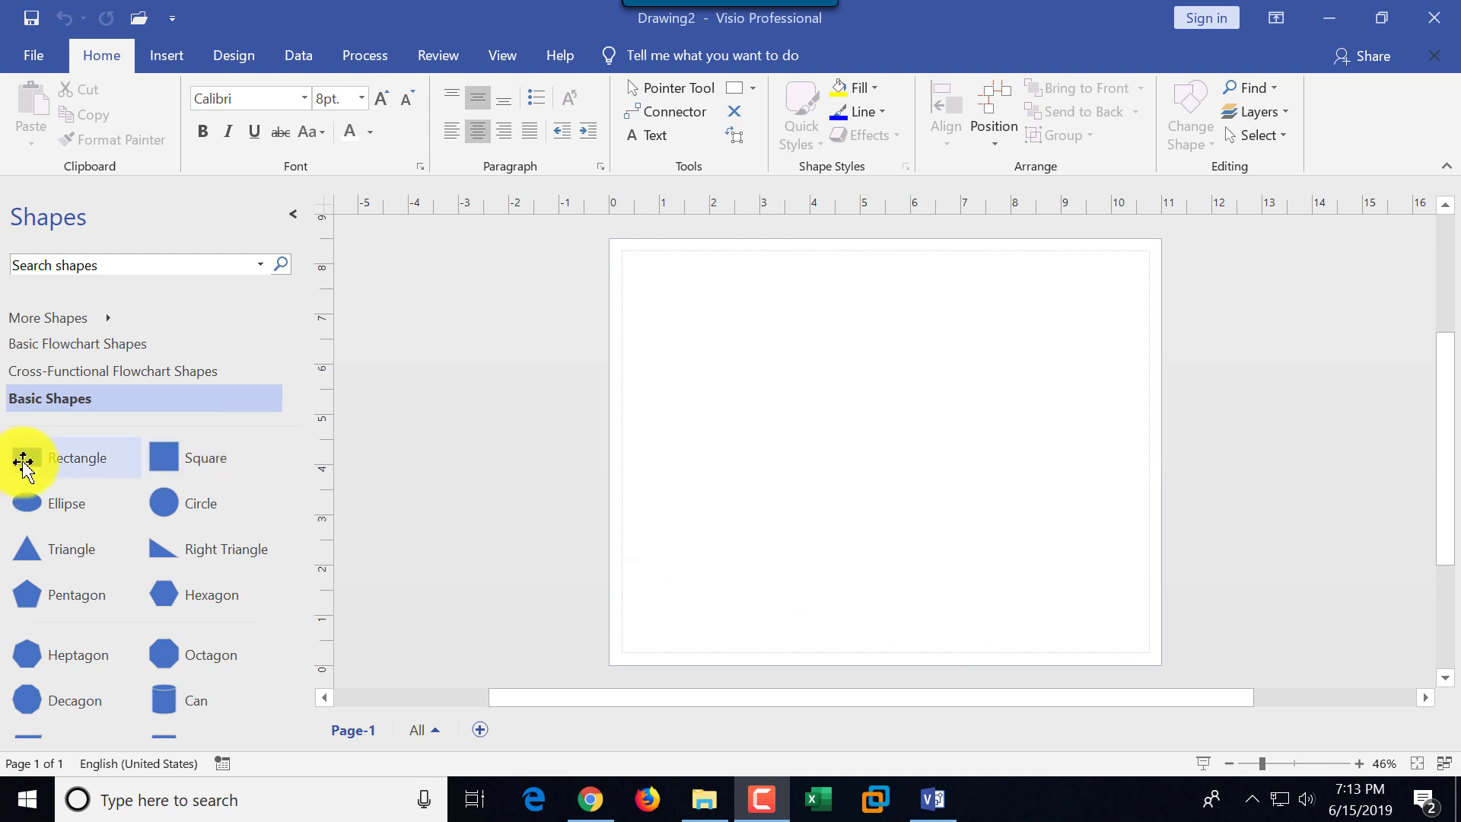
Drag a 1.5 x 1 in. Rectangle onto the page's top-left, then return the zoom to 46%.
{"action": "left_click_drag", "start_coordinate": [25, 466], "coordinate": [701, 375]}
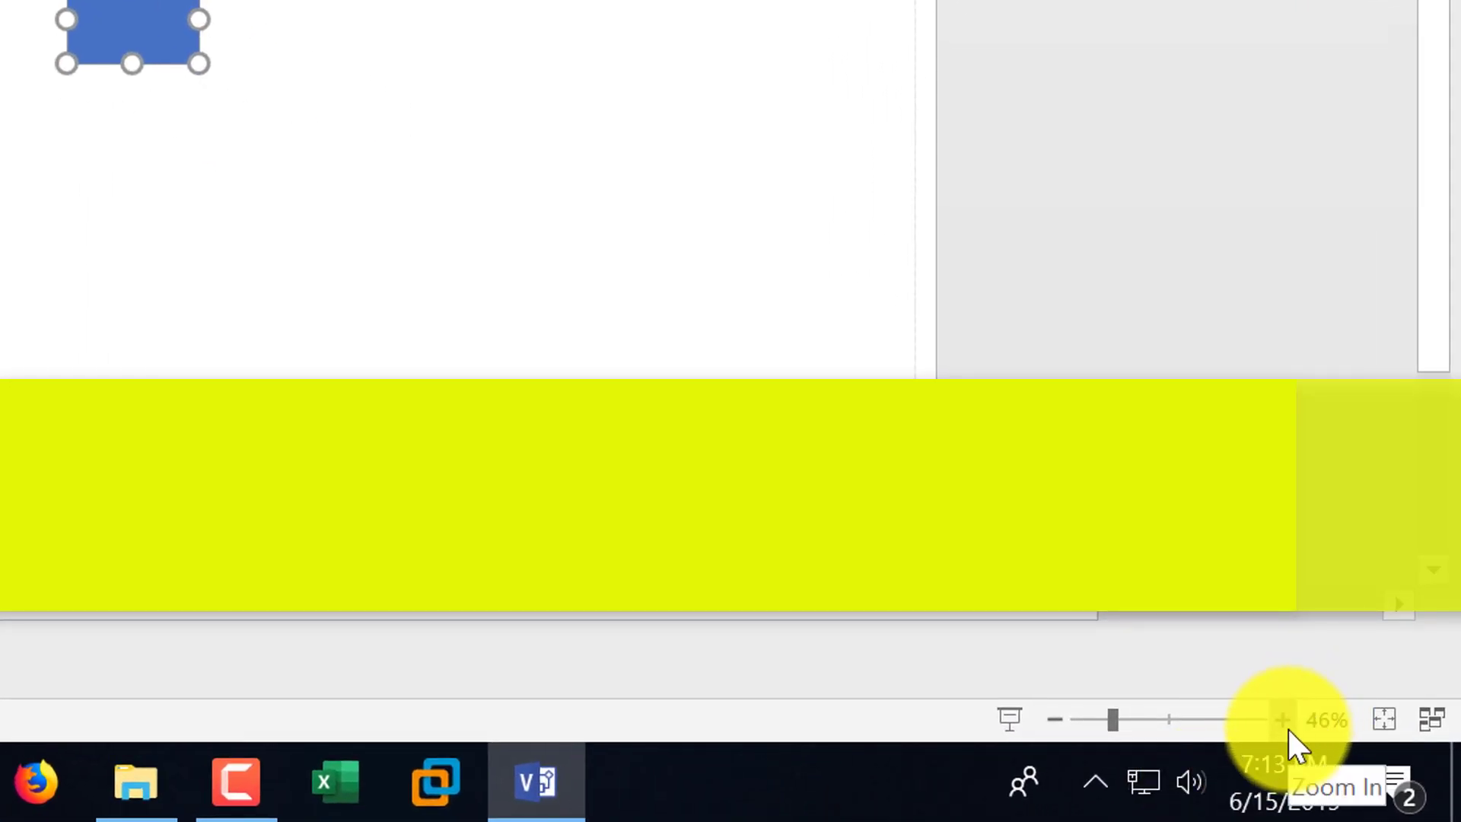
{"action": "left_click", "coordinate": [1285, 726]}
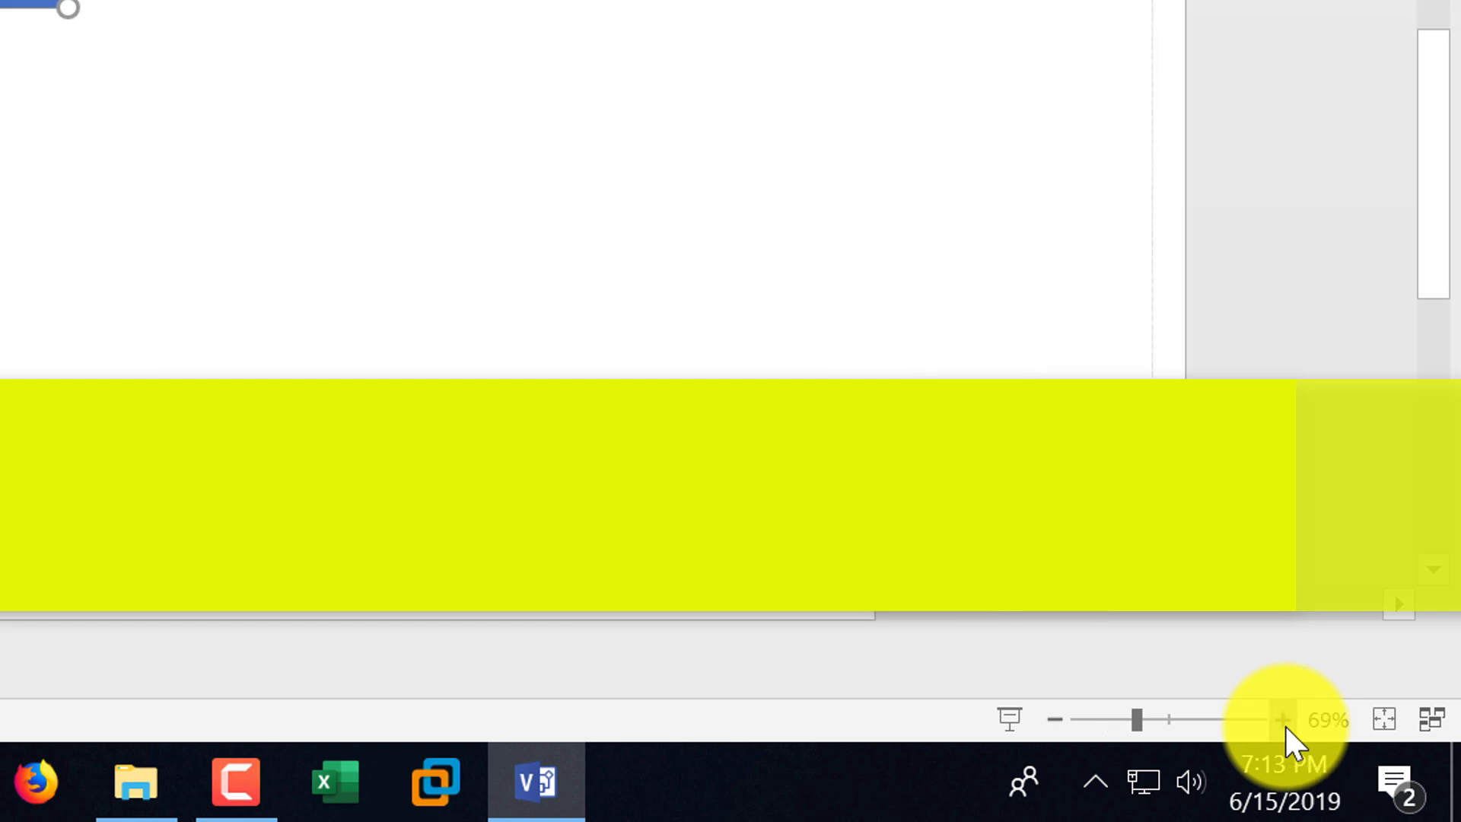
{"action": "left_click", "coordinate": [1050, 722]}
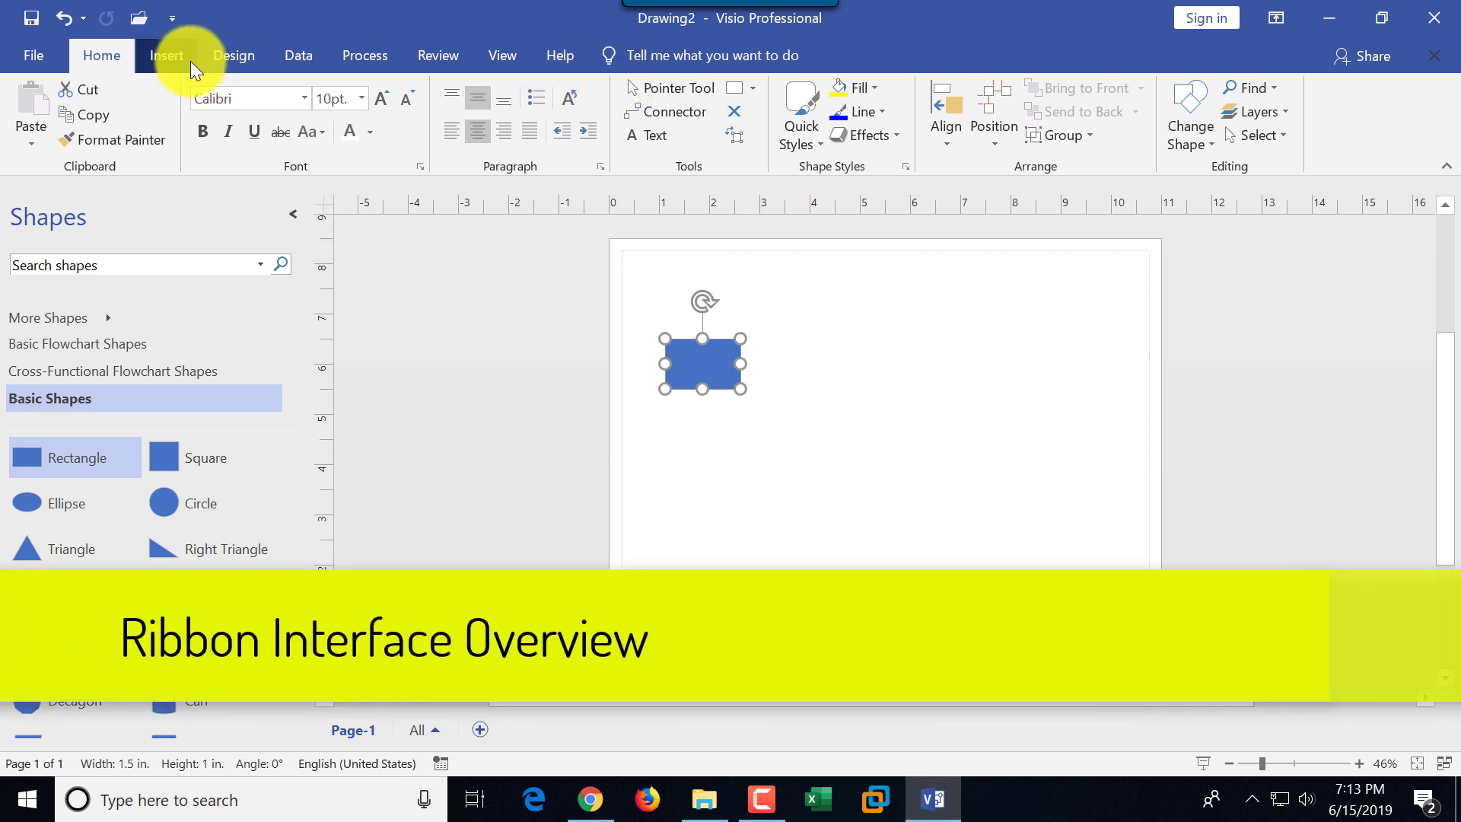
{"action": "left_click", "coordinate": [38, 56]}
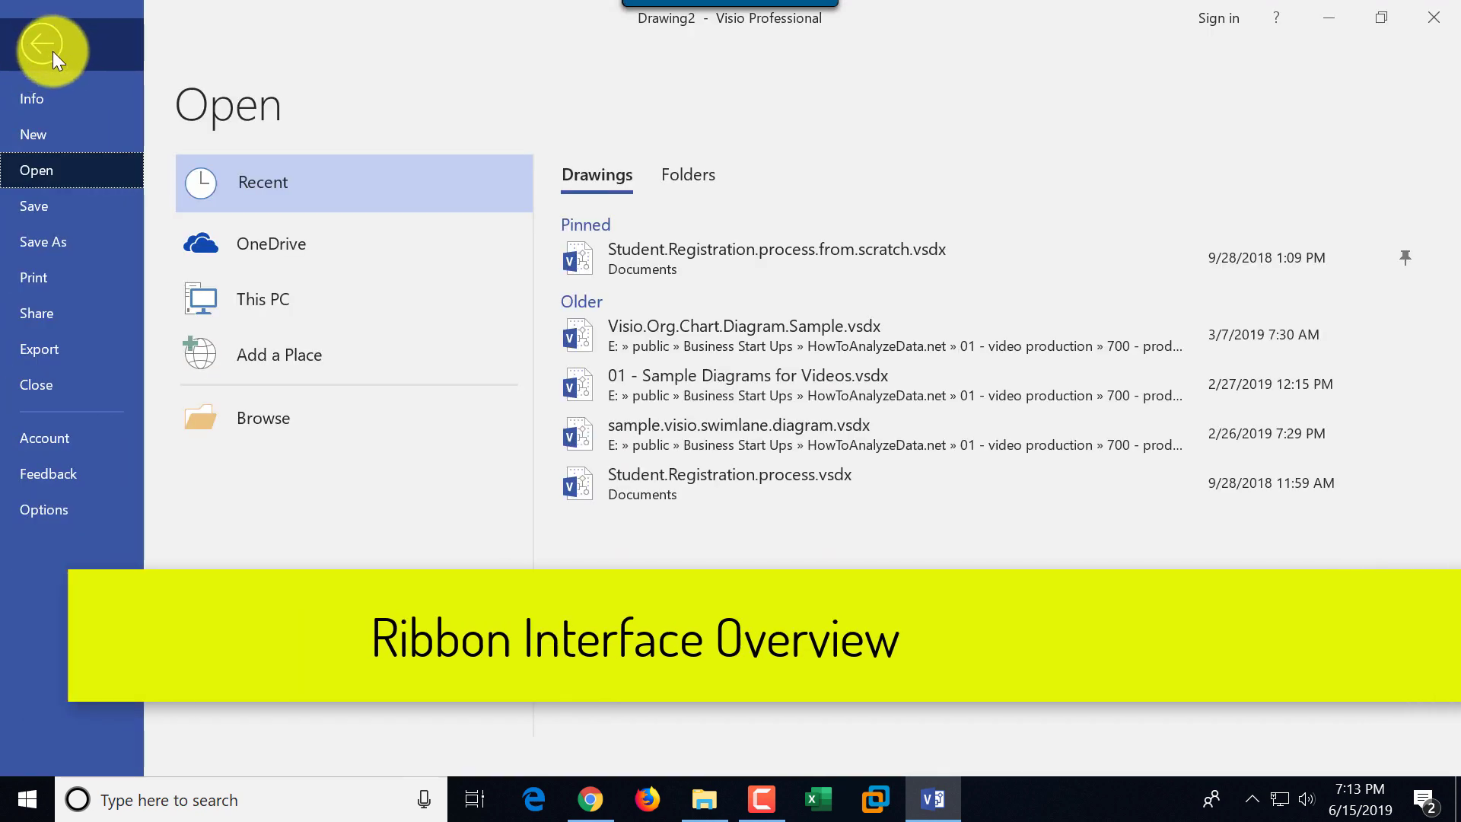
{"action": "left_click", "coordinate": [53, 51]}
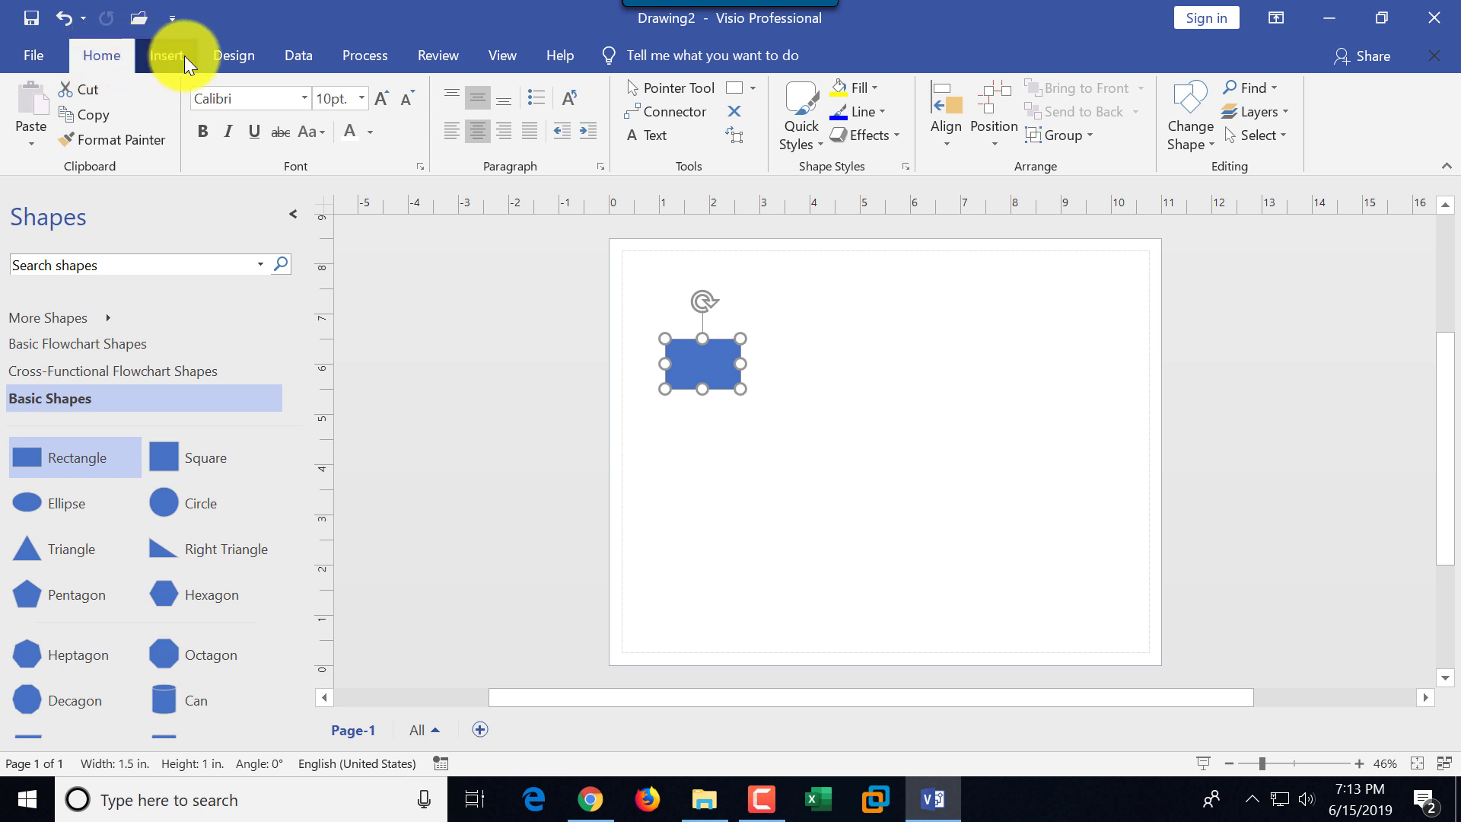
{"action": "left_click", "coordinate": [235, 57]}
{"action": "left_click", "coordinate": [312, 64]}
{"action": "left_click", "coordinate": [353, 62]}
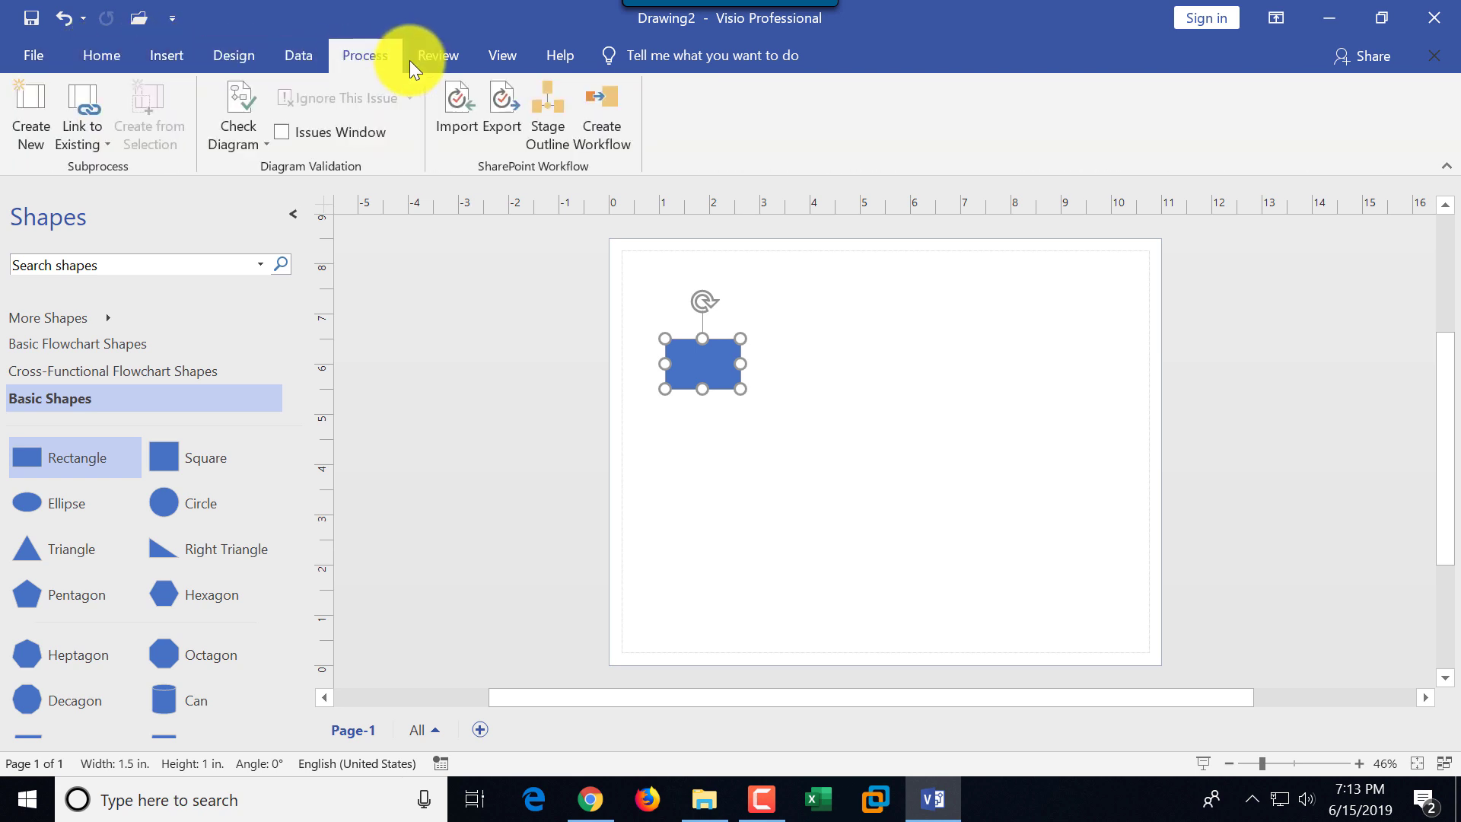
{"action": "left_click", "coordinate": [440, 58]}
{"action": "left_click", "coordinate": [503, 55]}
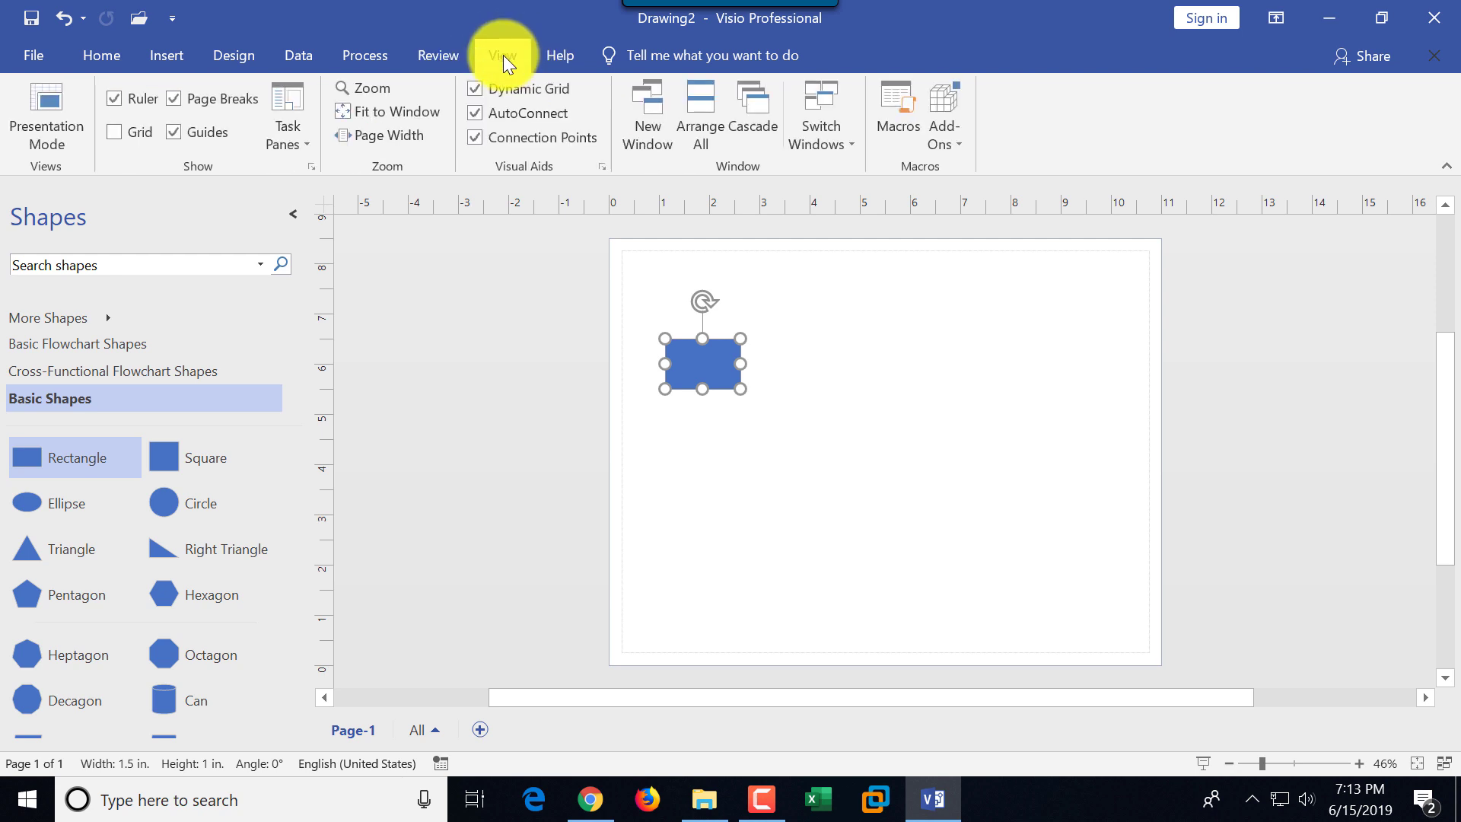
{"action": "left_click", "coordinate": [437, 55]}
{"action": "left_click", "coordinate": [369, 56]}
{"action": "left_click", "coordinate": [288, 55]}
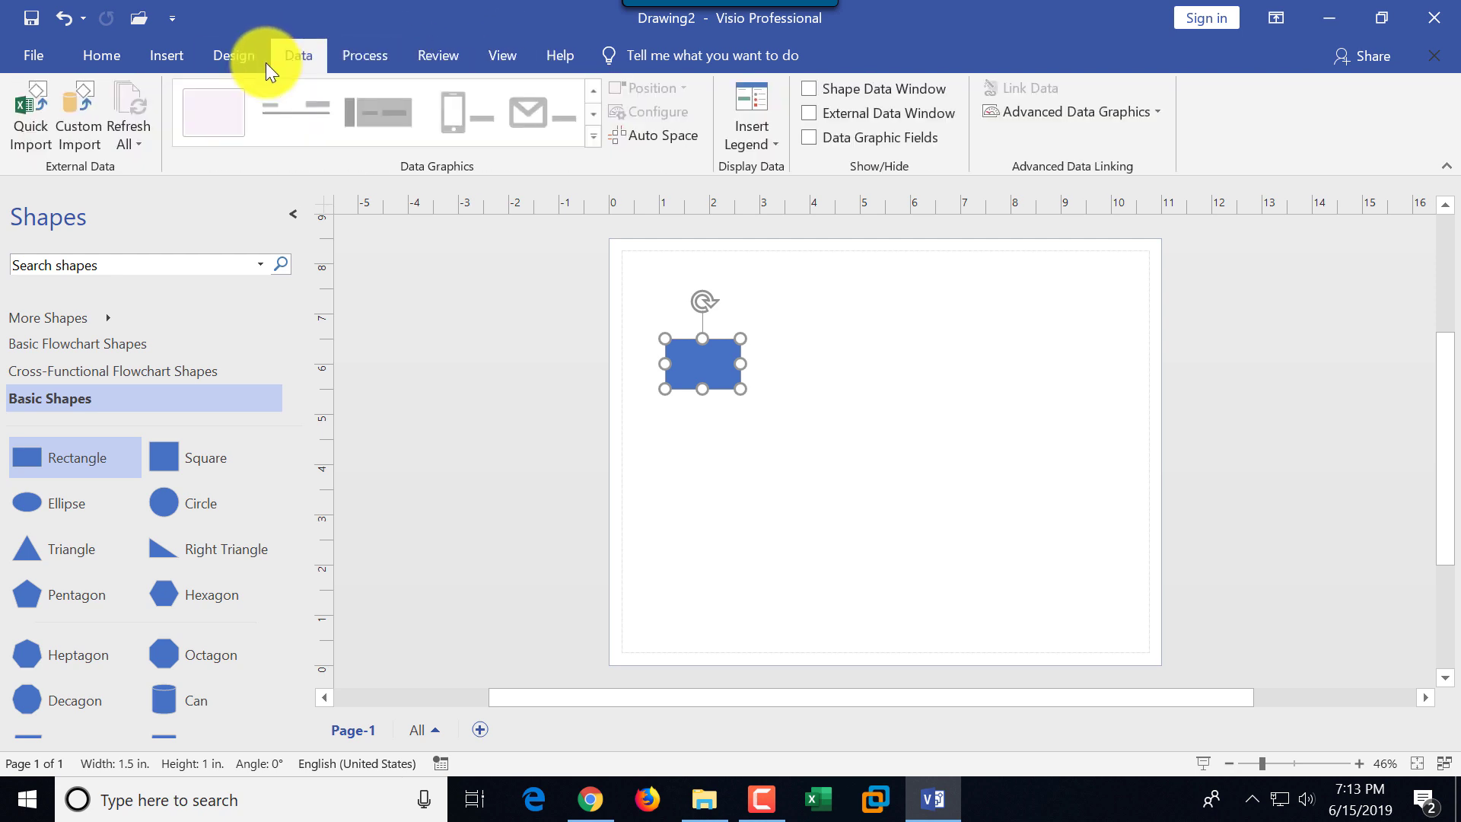
{"action": "left_click", "coordinate": [230, 56]}
{"action": "left_click", "coordinate": [160, 56]}
{"action": "left_click", "coordinate": [99, 59]}
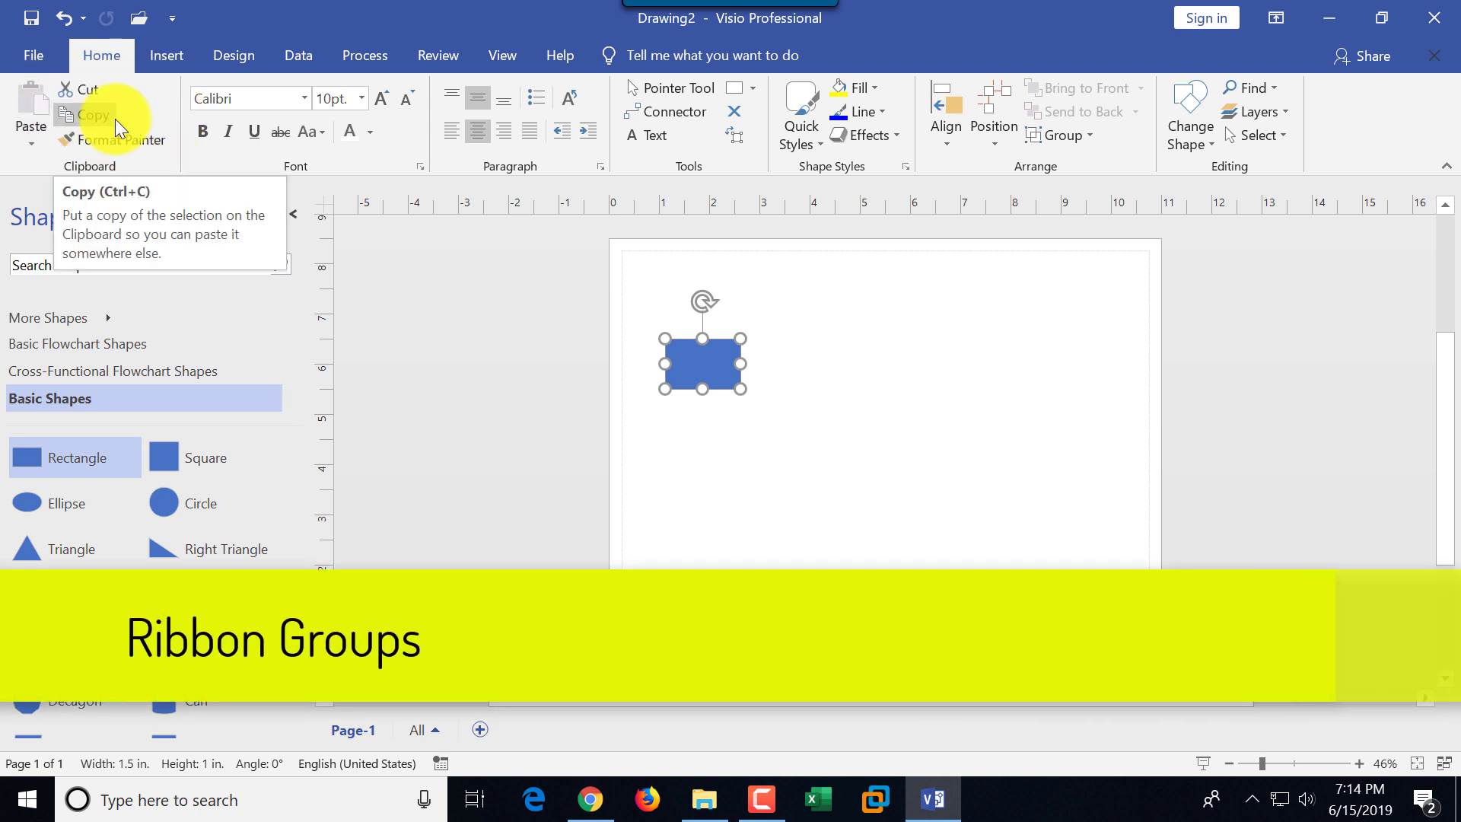
{"action": "left_click", "coordinate": [115, 139]}
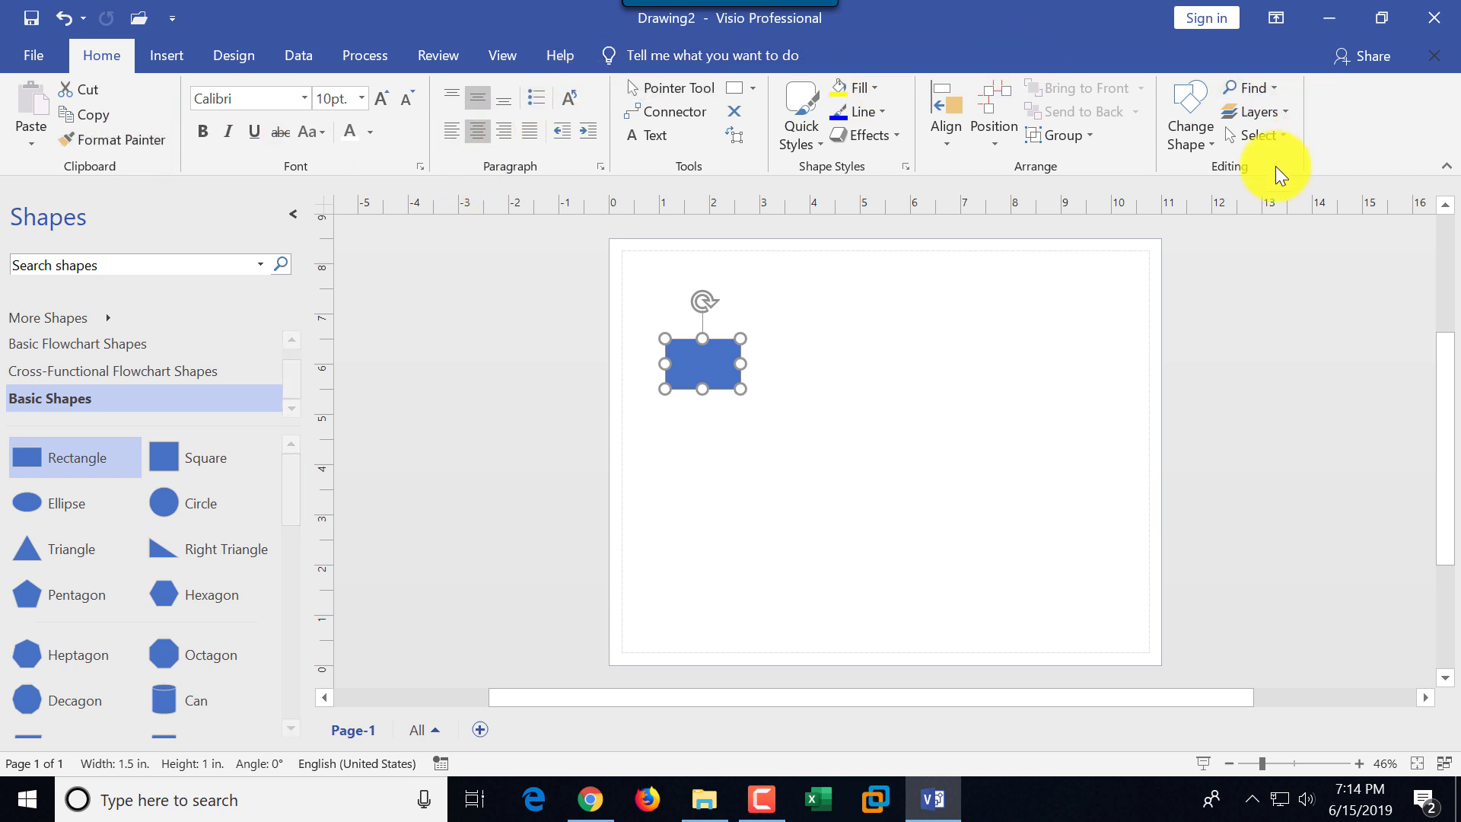
{"action": "left_click", "coordinate": [159, 55]}
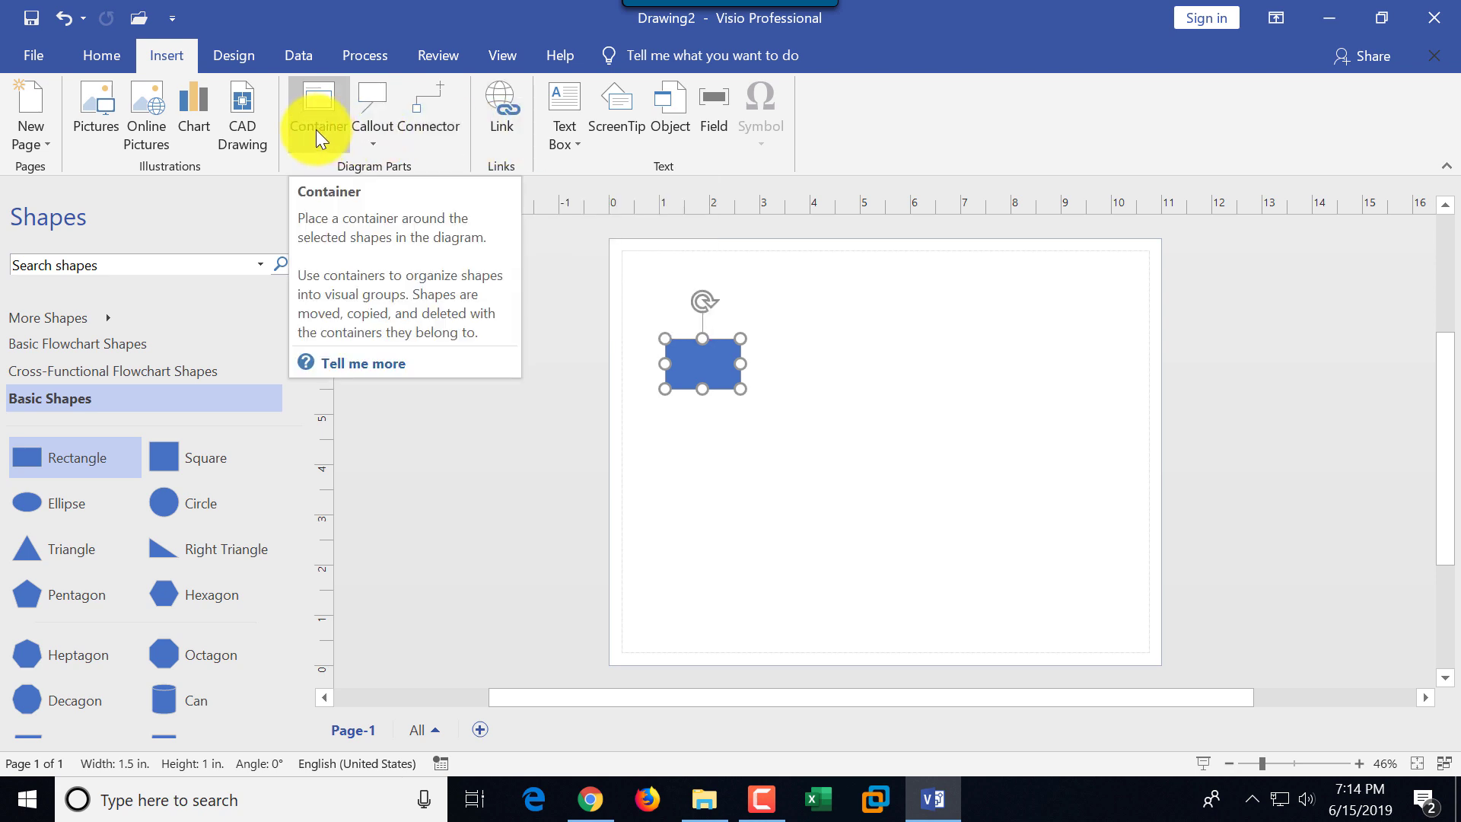
{"action": "left_click", "coordinate": [100, 56]}
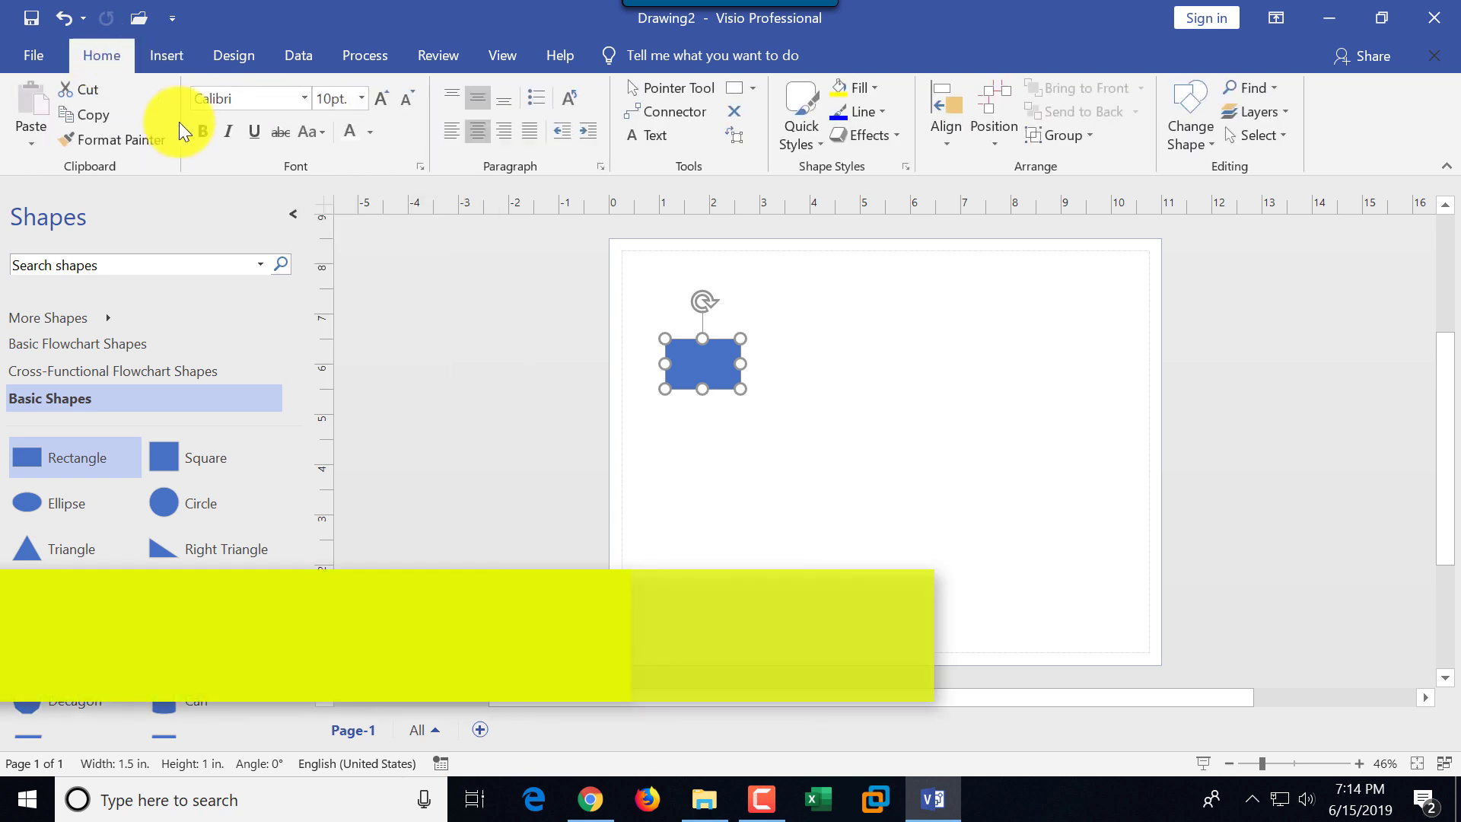
{"action": "left_click", "coordinate": [420, 169]}
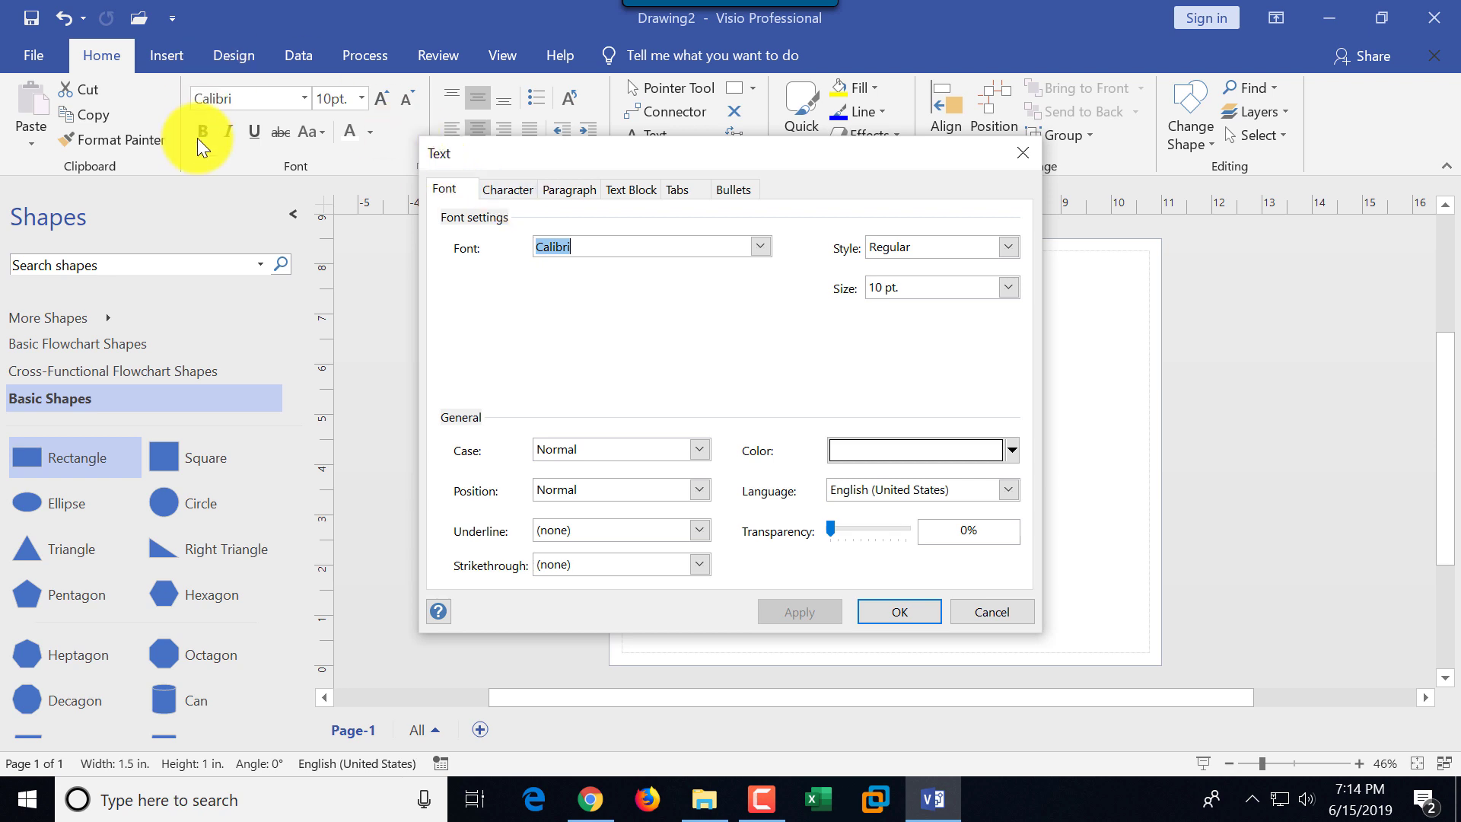
{"action": "left_click", "coordinate": [515, 189]}
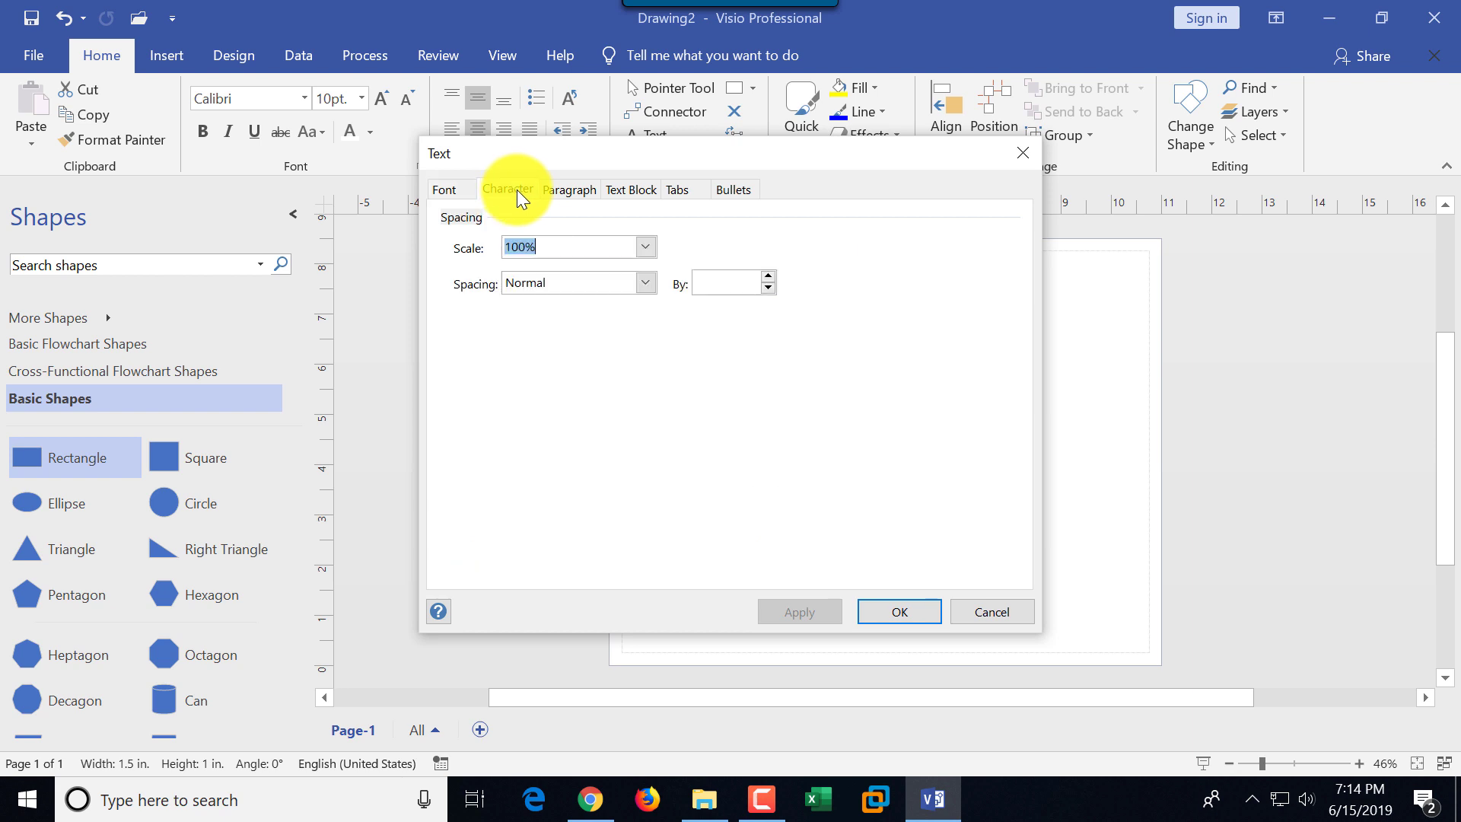
{"action": "left_click", "coordinate": [565, 190]}
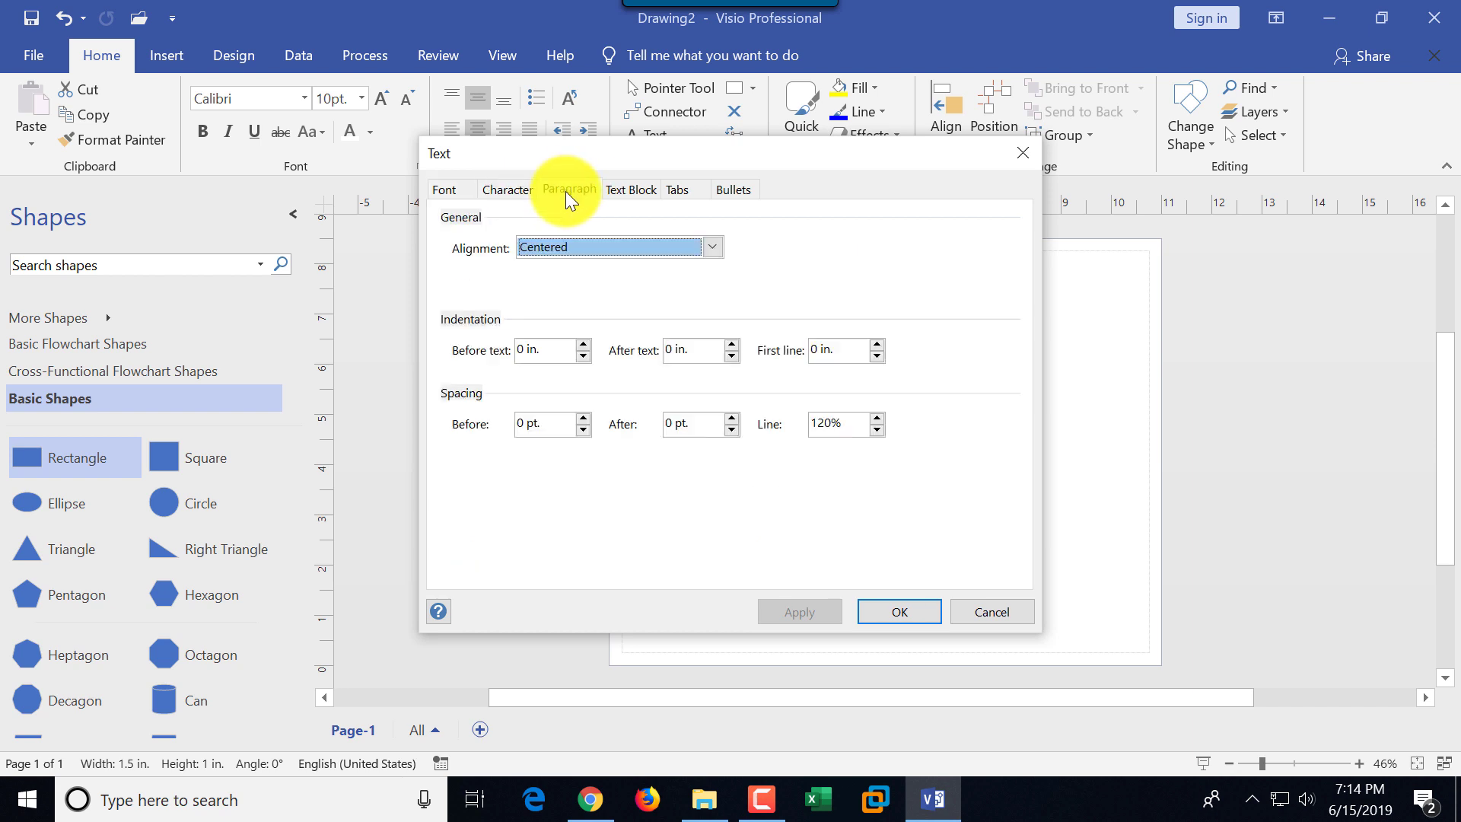
{"action": "left_click", "coordinate": [639, 190]}
{"action": "left_click", "coordinate": [679, 191]}
{"action": "left_click", "coordinate": [735, 190]}
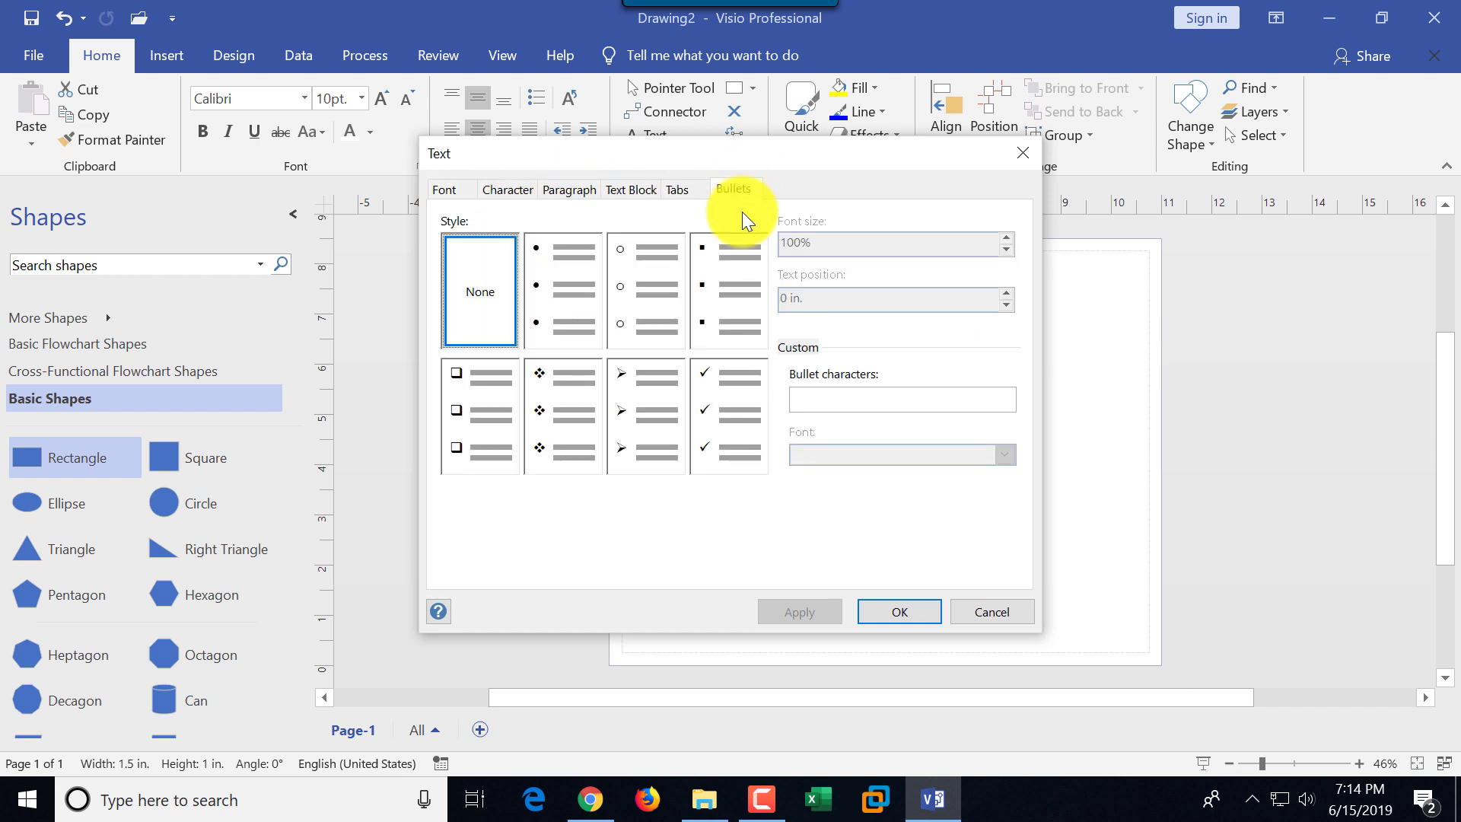
{"action": "left_click", "coordinate": [992, 612]}
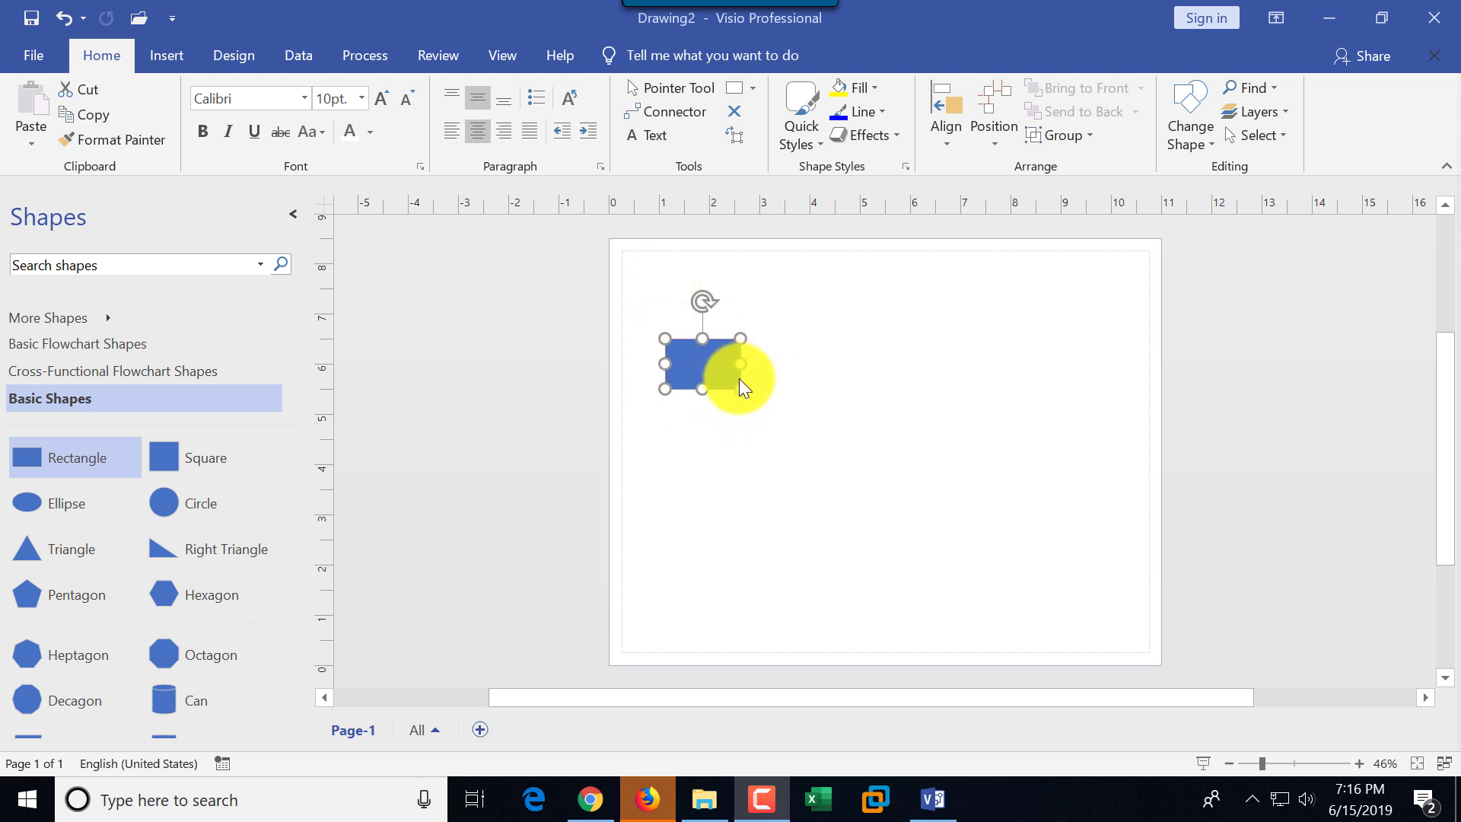
Zoom in and nudge the single blue rectangle into place at the page's top-left.
{"action": "left_click", "coordinate": [1359, 763]}
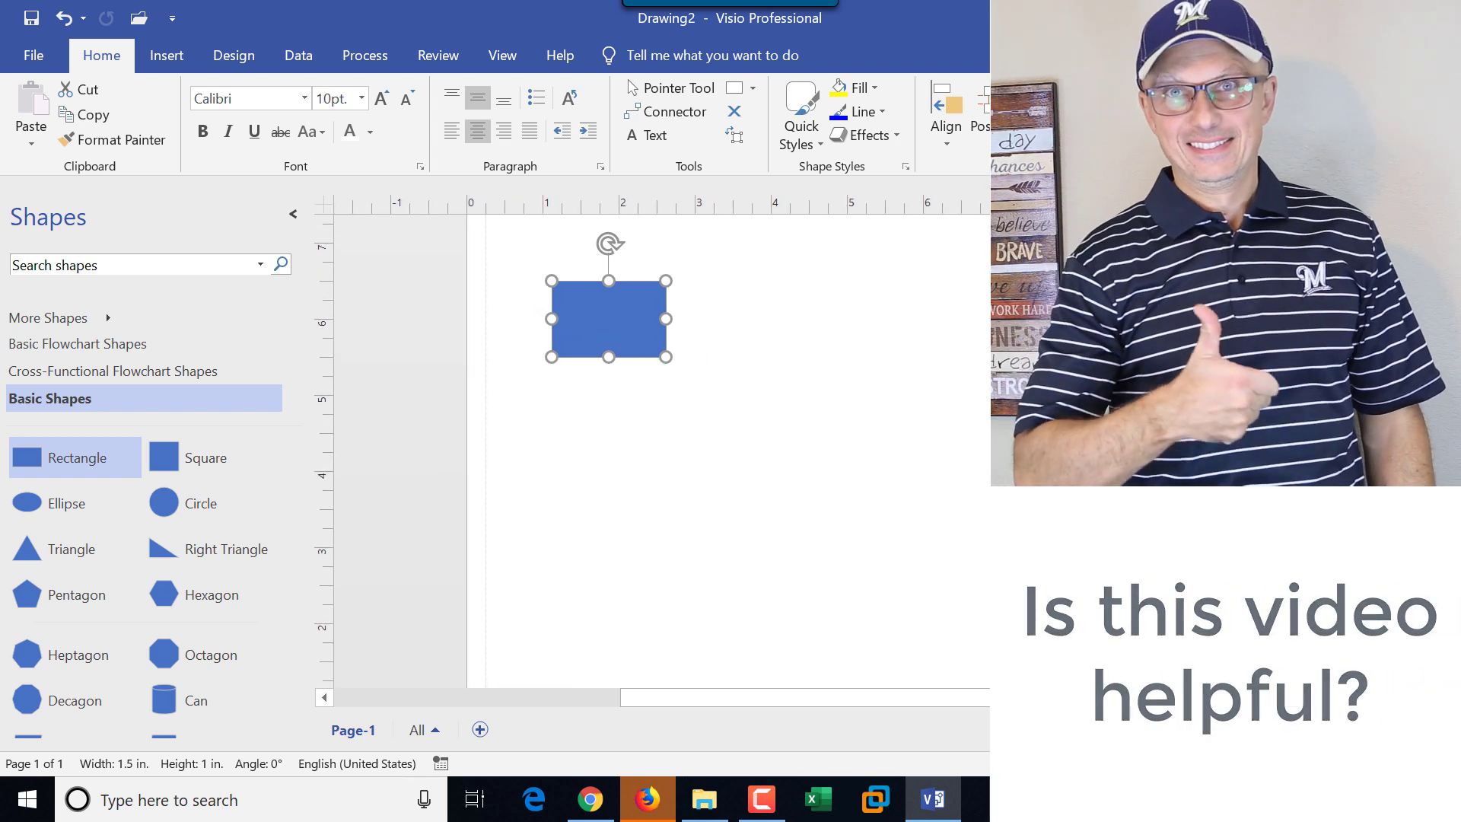
{"action": "scroll", "coordinate": [912, 573], "scroll_direction": "up", "scroll_amount": 1}
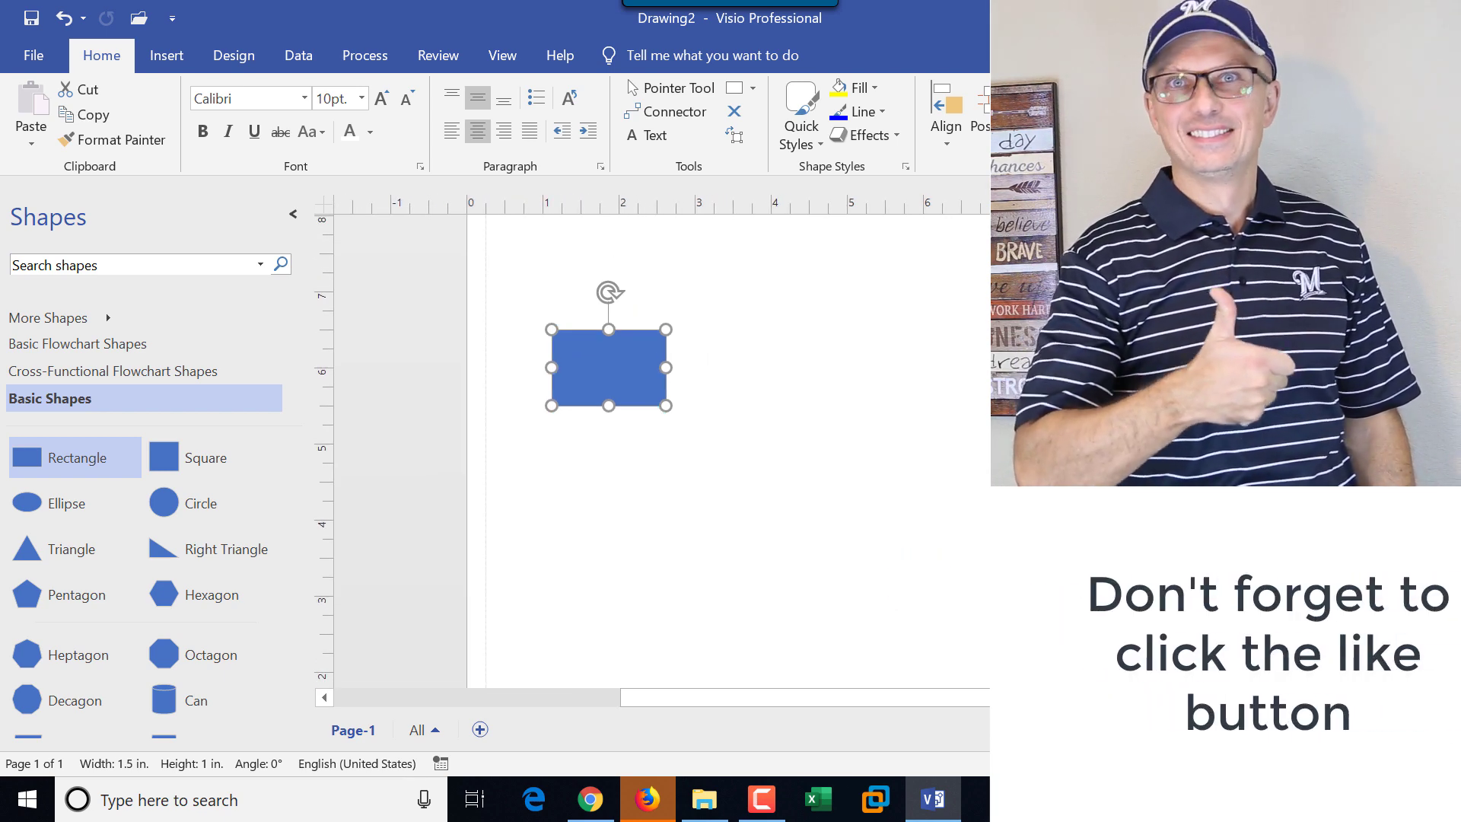
{"action": "scroll", "coordinate": [912, 573], "scroll_direction": "down", "scroll_amount": 1}
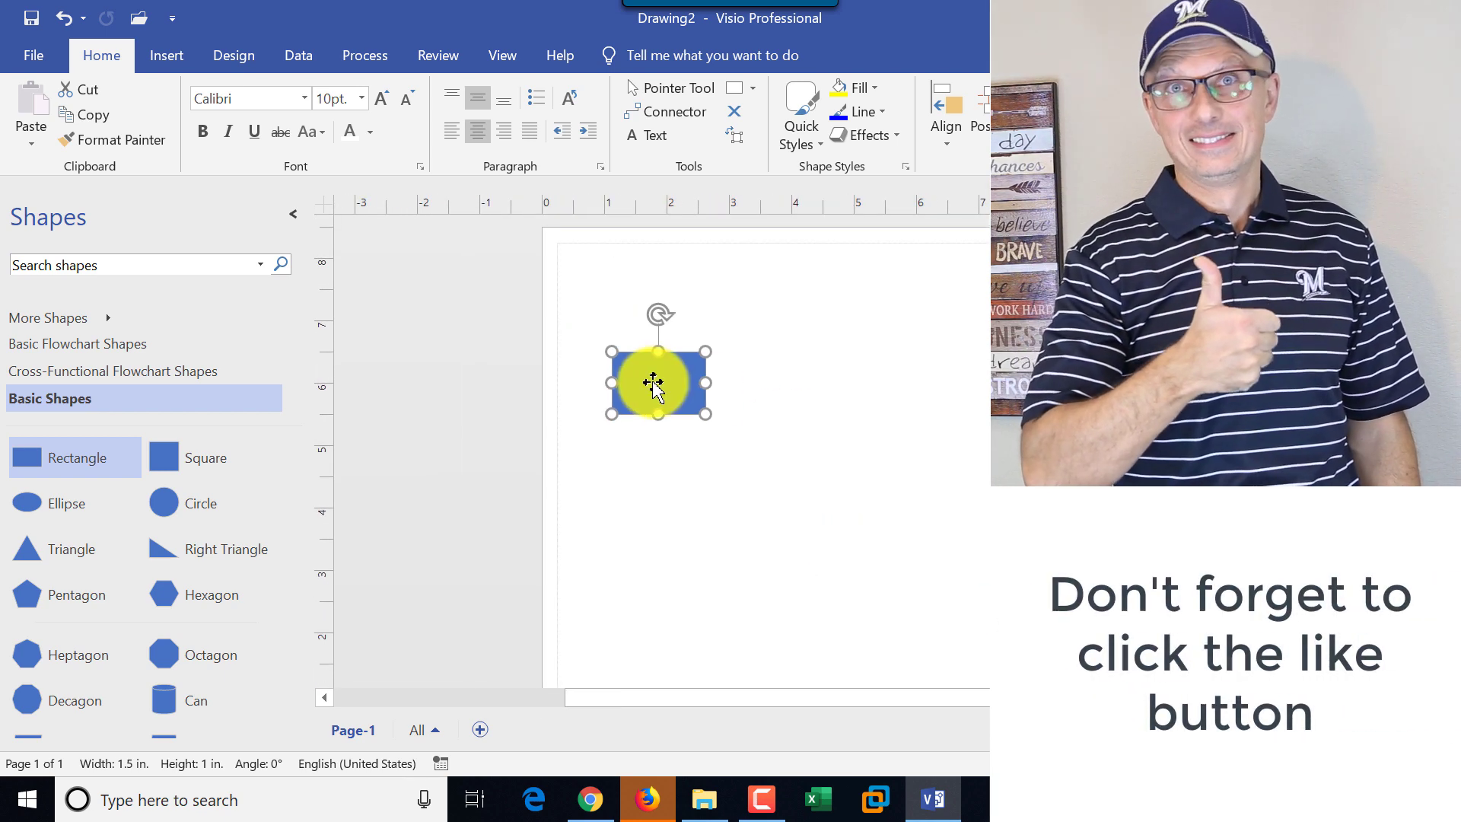
{"action": "mouse_move", "coordinate": [659, 382]}
{"action": "left_mouse_down"}
{"action": "mouse_move", "coordinate": [828, 377]}
{"action": "mouse_move", "coordinate": [675, 287]}
{"action": "mouse_move", "coordinate": [629, 418]}
{"action": "mouse_move", "coordinate": [744, 346]}
{"action": "mouse_move", "coordinate": [653, 370]}
{"action": "mouse_move", "coordinate": [659, 336]}
{"action": "mouse_move", "coordinate": [642, 358]}
{"action": "left_mouse_up"}
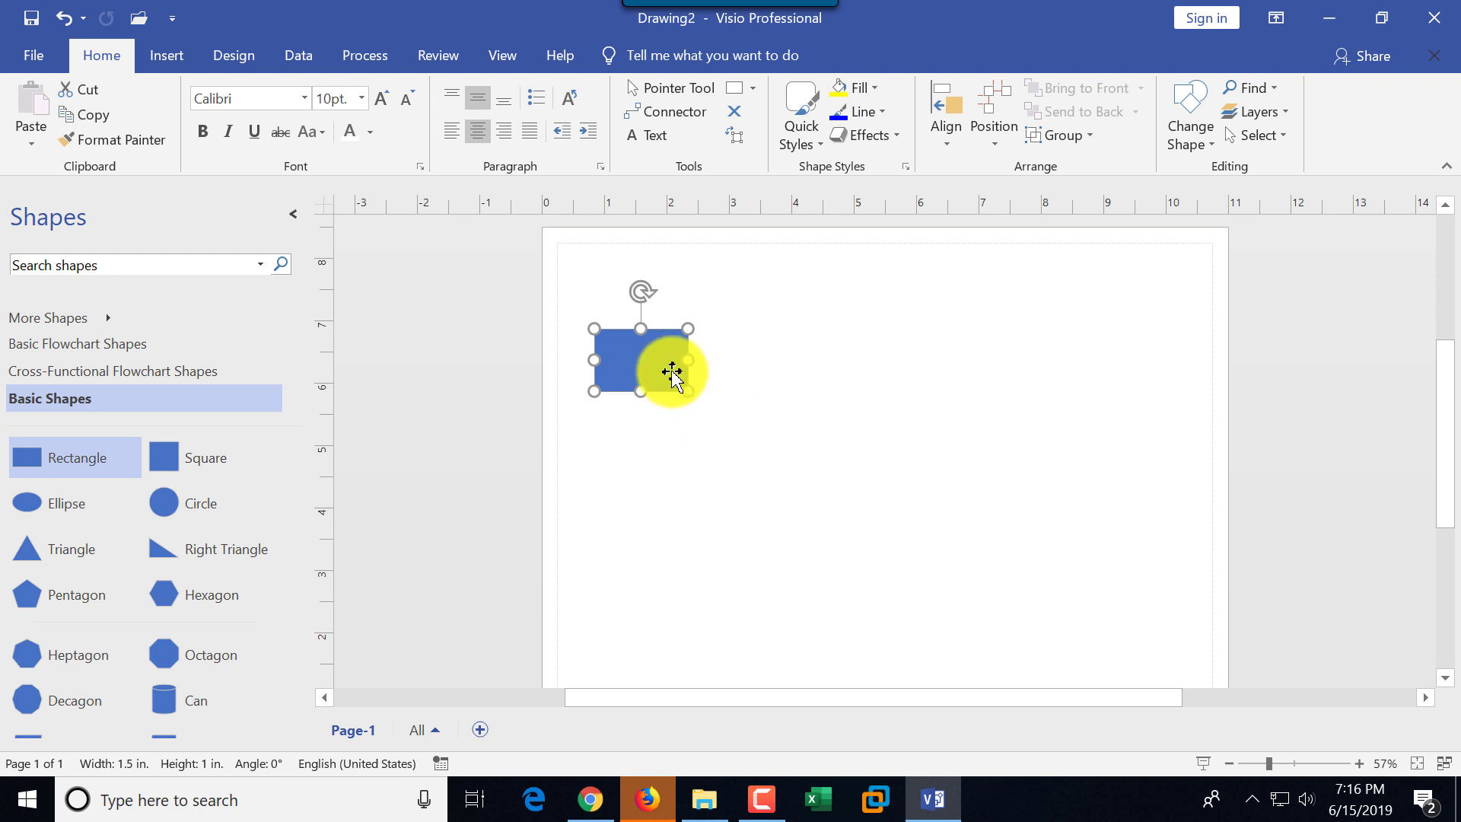
{"action": "left_click", "coordinate": [59, 462]}
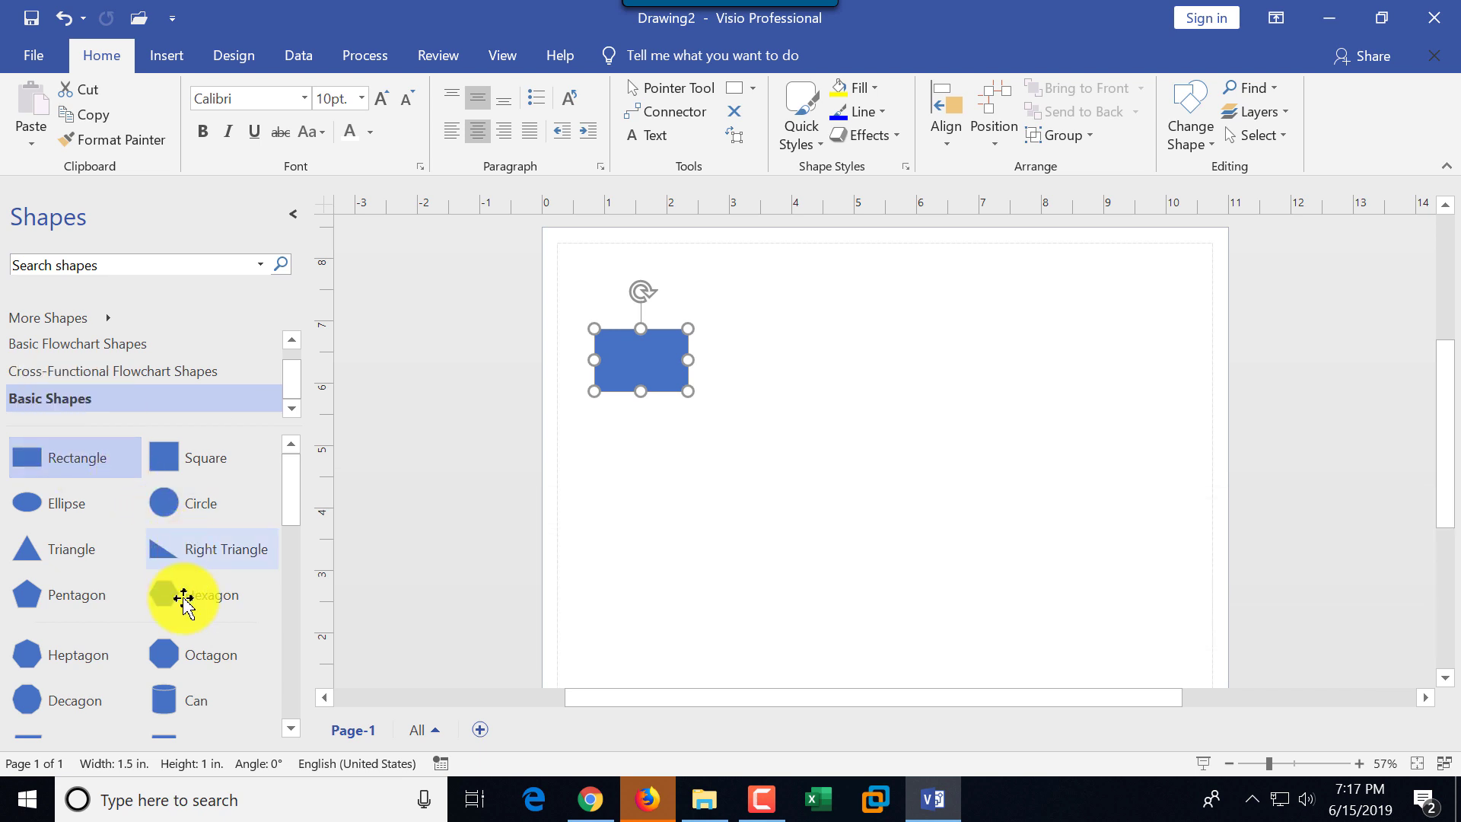
Drop a Diamond below the rectangle and type 'Submit the registration form' into the rectangle.
{"action": "left_click_drag", "start_coordinate": [296, 509], "coordinate": [301, 562]}
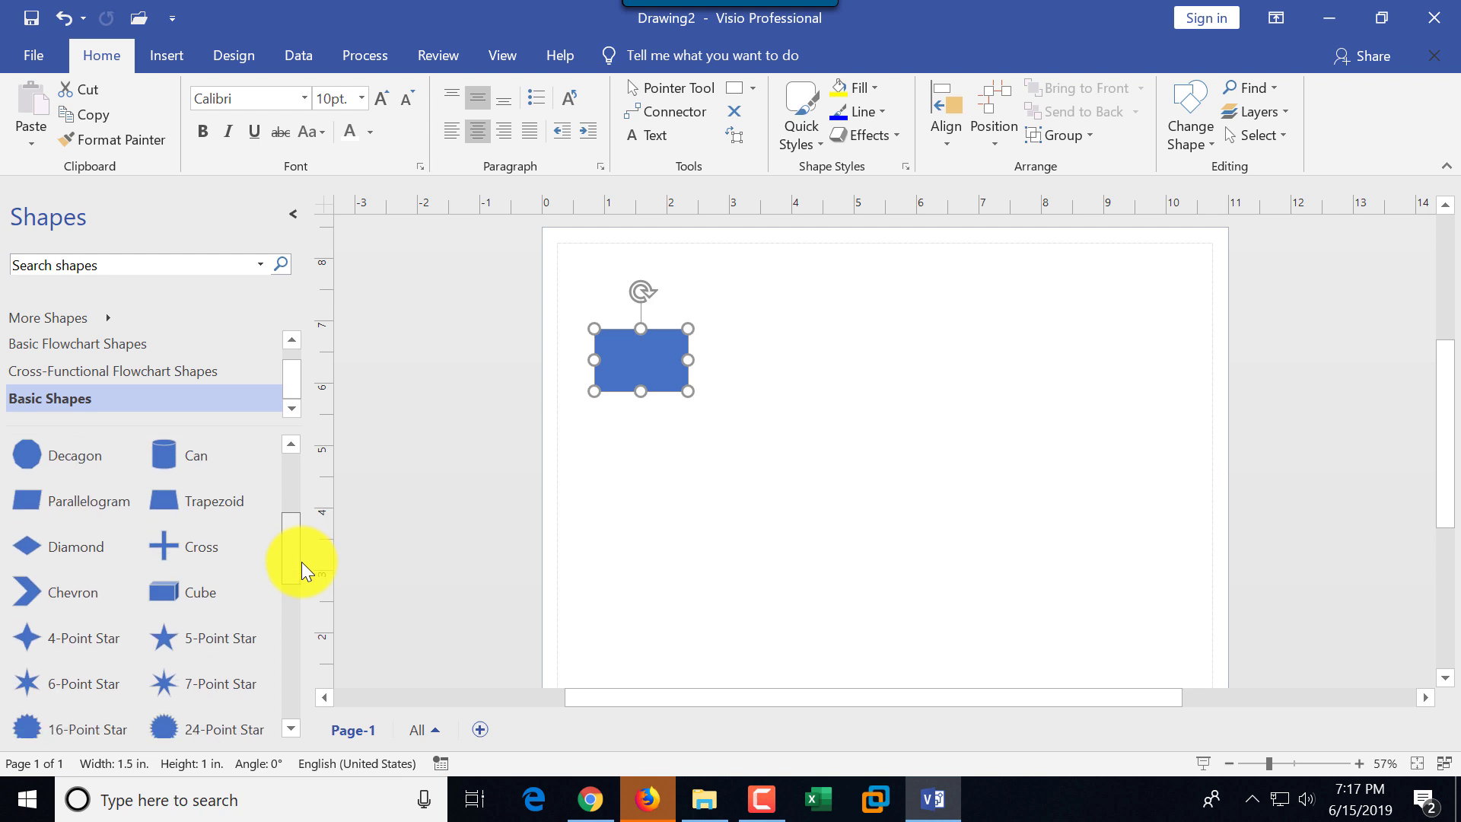
{"action": "left_click_drag", "start_coordinate": [33, 544], "coordinate": [640, 474]}
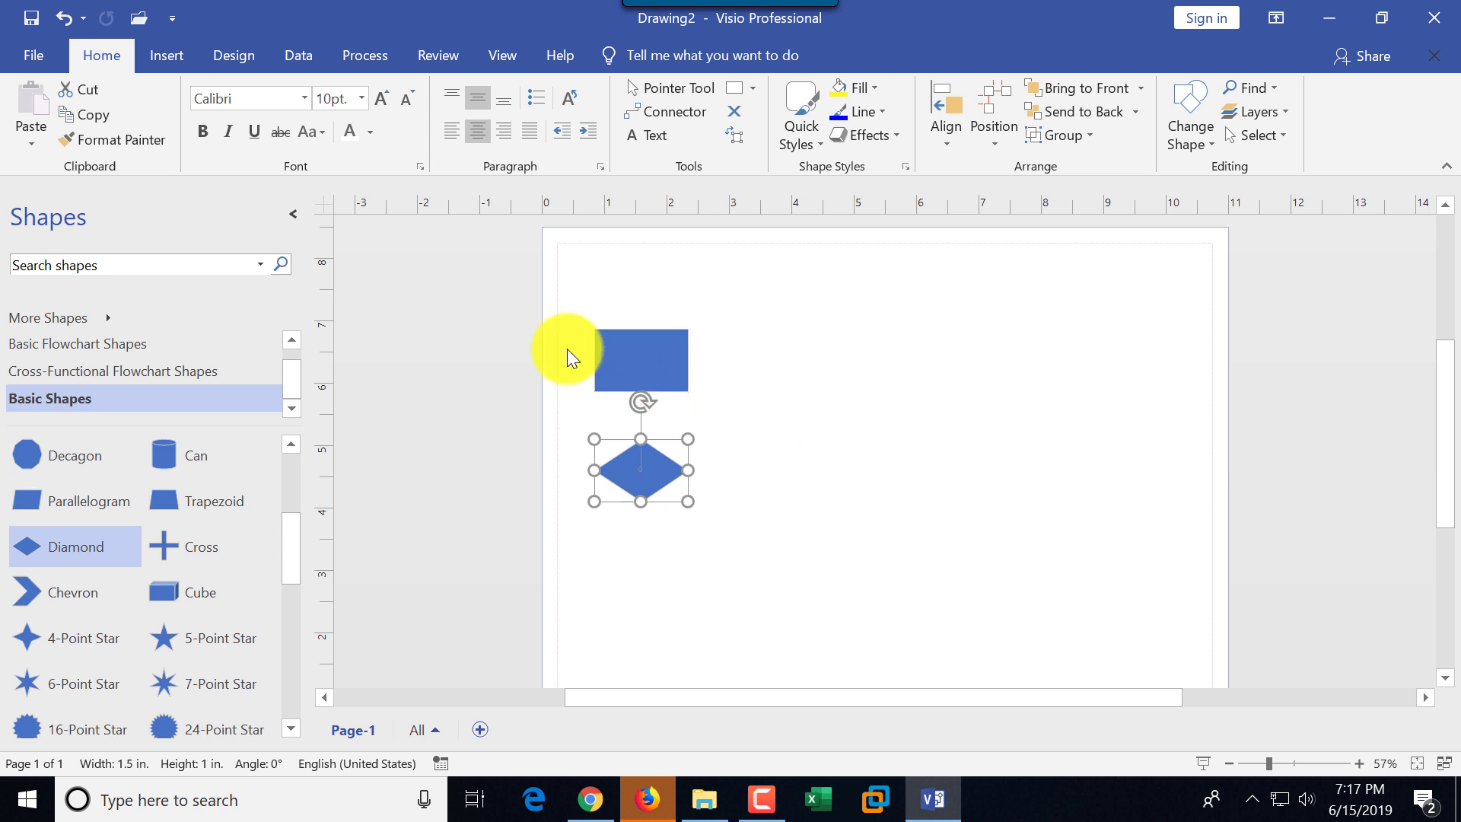
{"action": "left_click", "coordinate": [637, 356]}
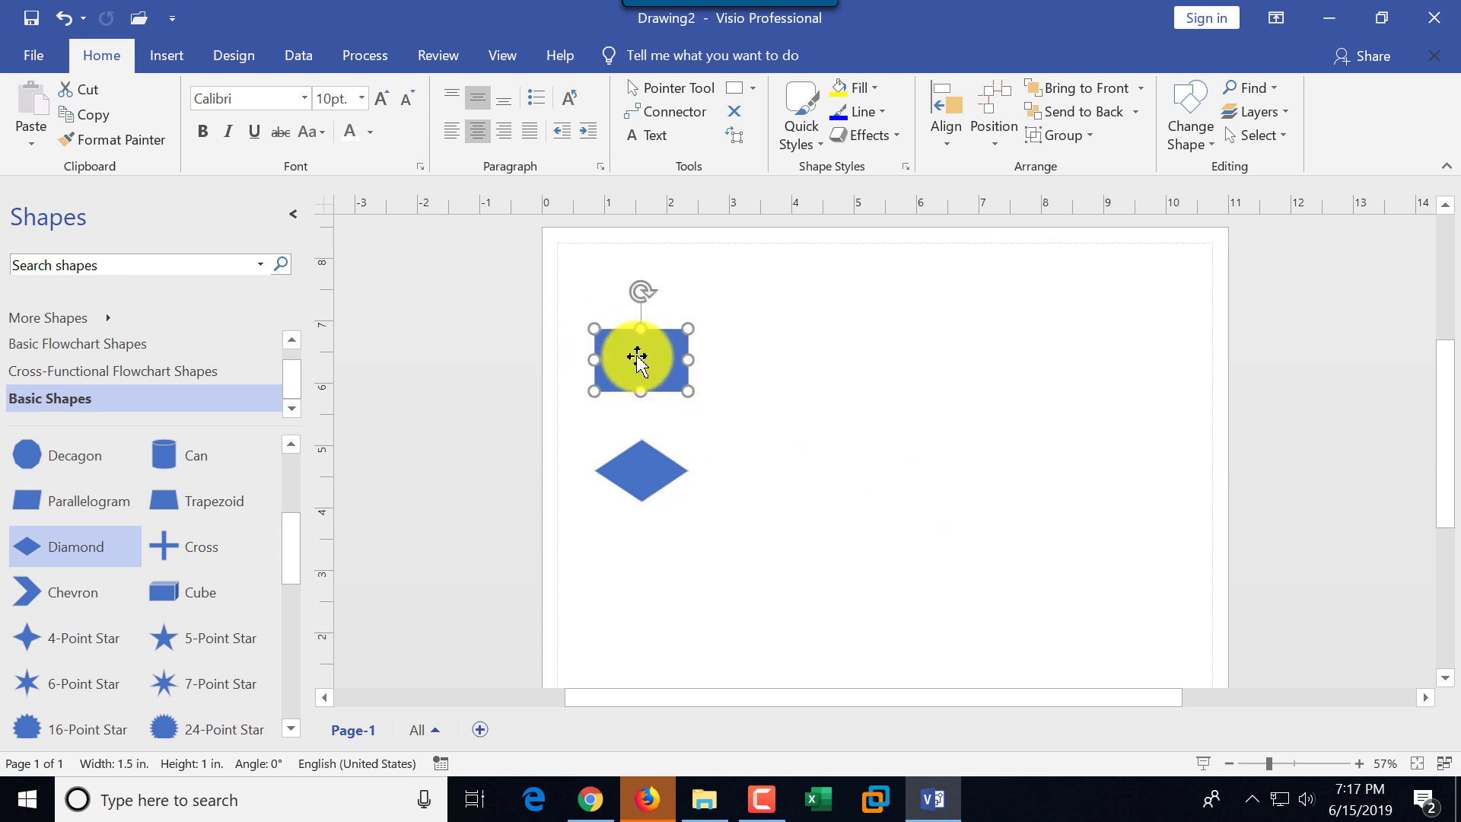
{"action": "double_click", "coordinate": [637, 356]}
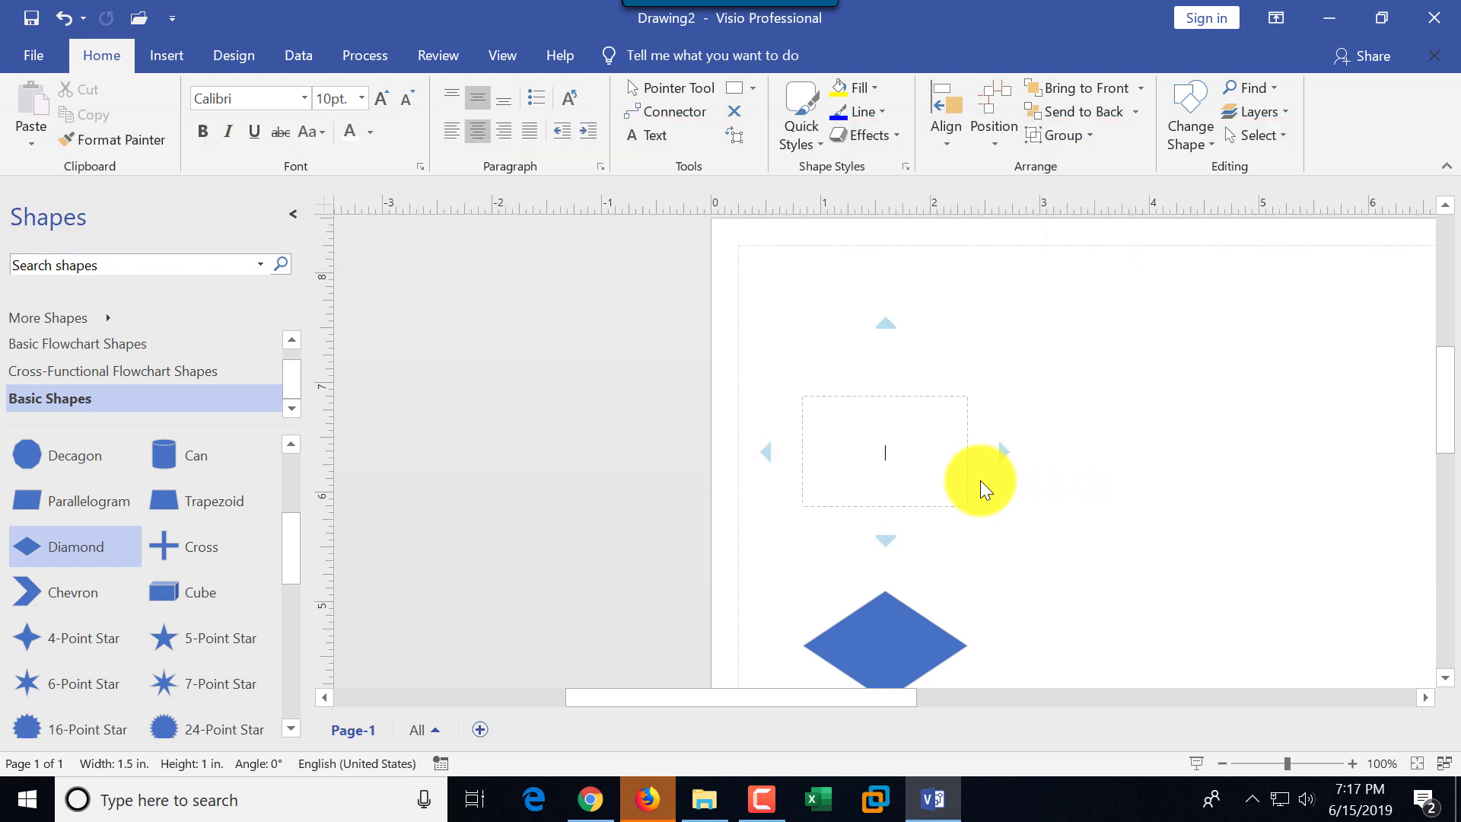
{"action": "type", "text": "Submit the registration form"}
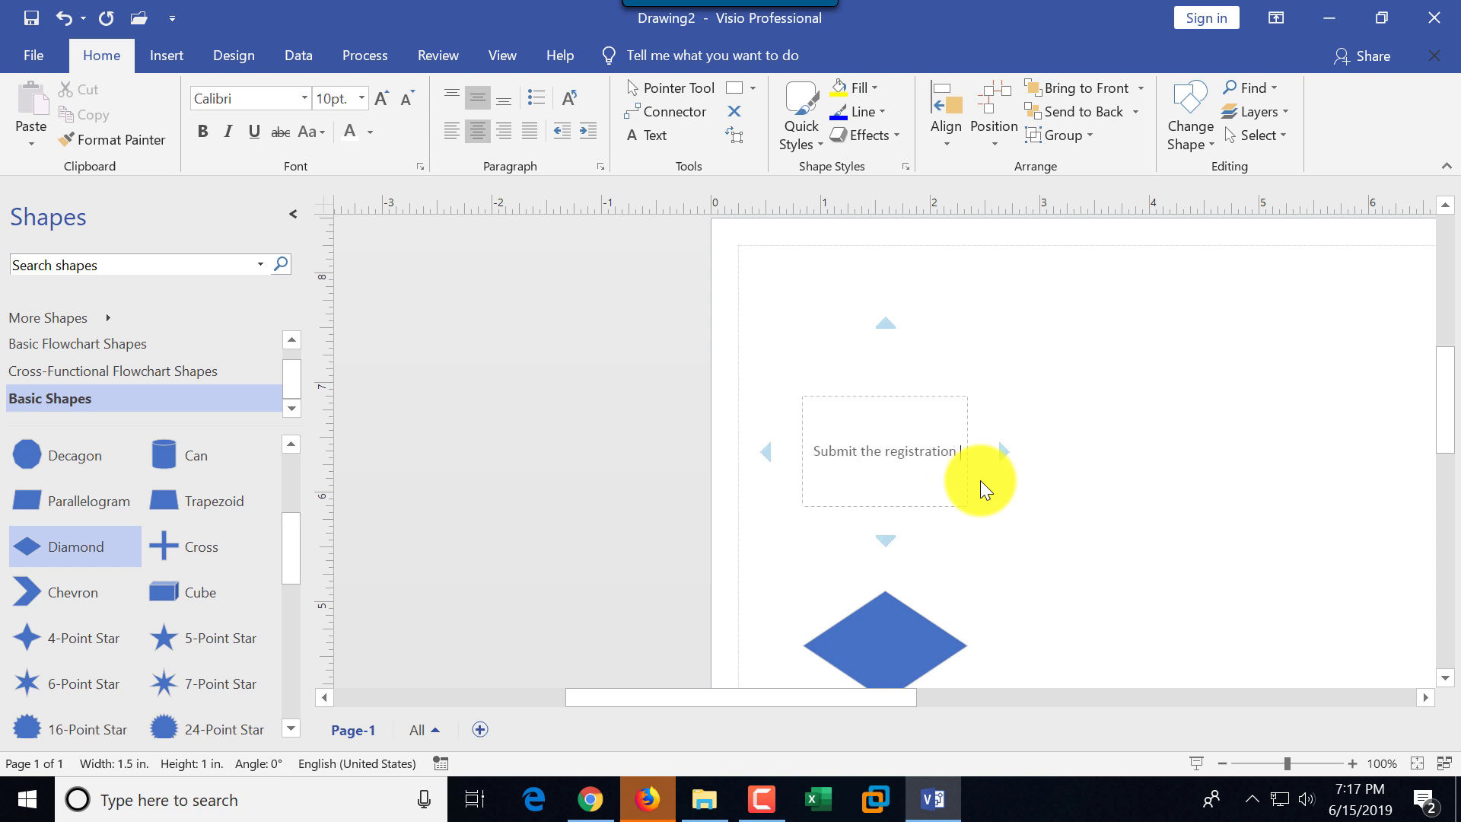
{"action": "left_click", "coordinate": [1213, 477]}
{"action": "scroll", "coordinate": [1101, 545], "scroll_direction": "down", "scroll_amount": 3}
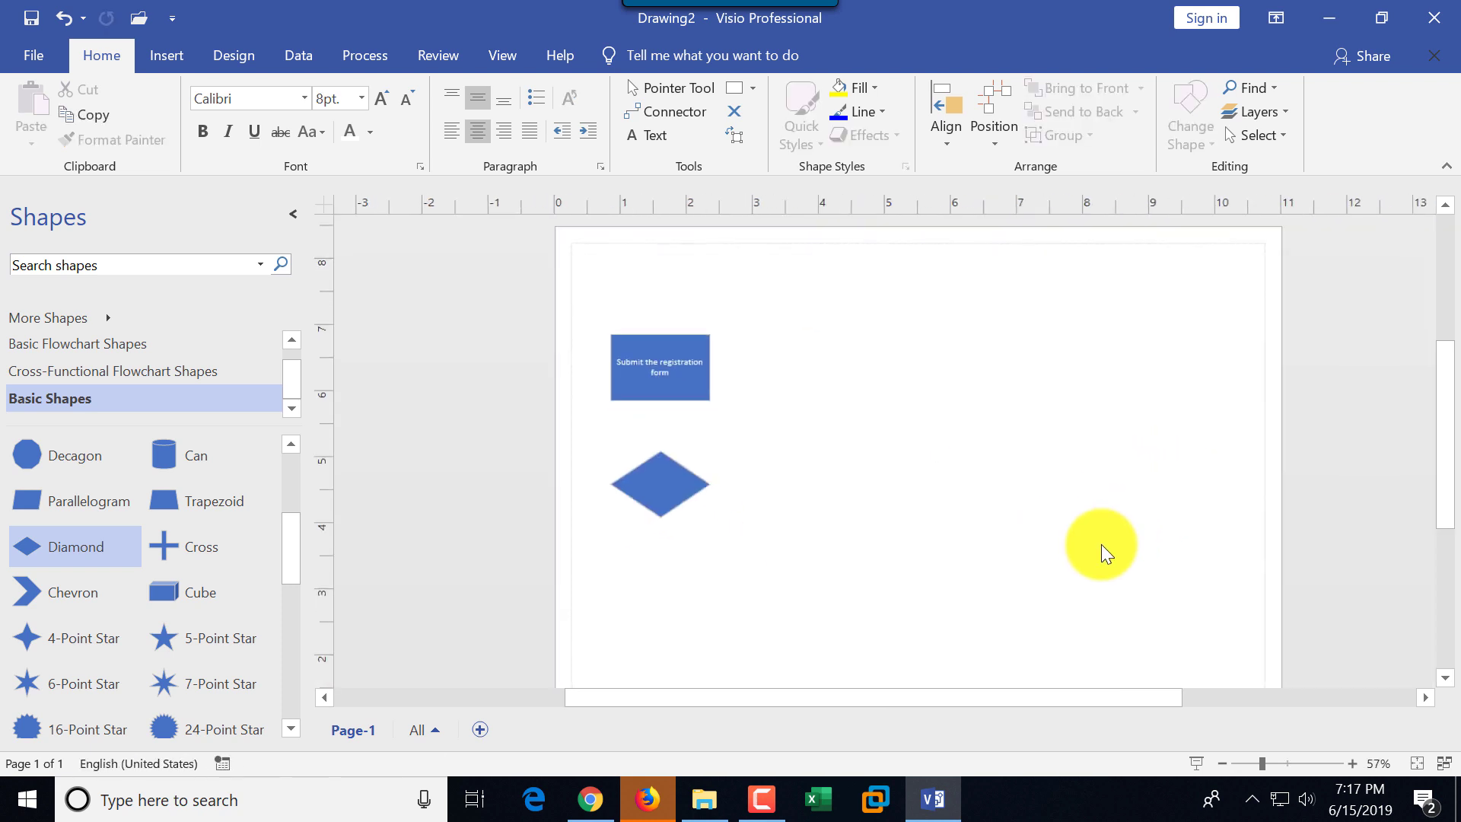
{"action": "mouse_move", "coordinate": [642, 476]}
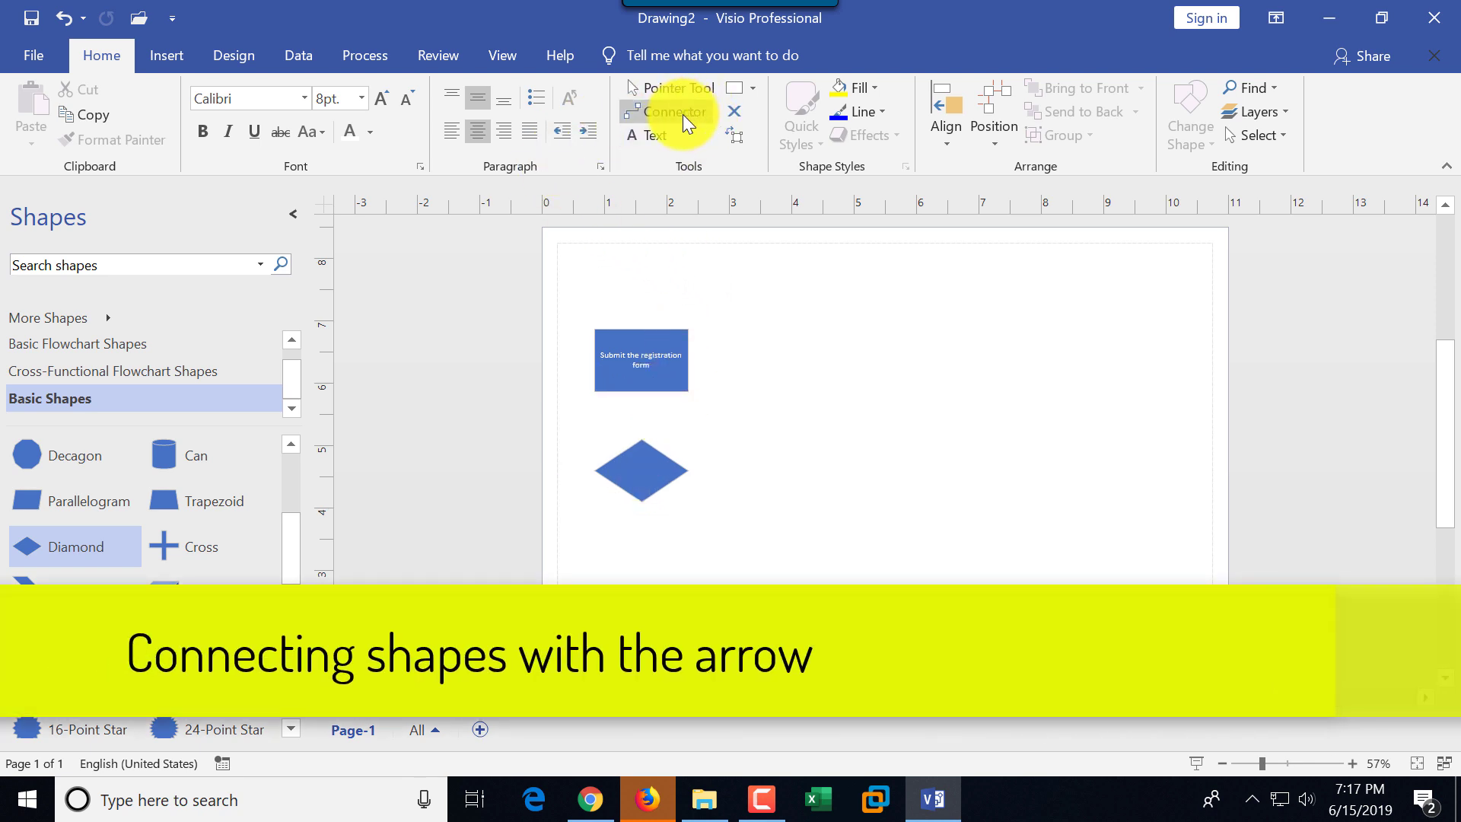
Draw a connector from the rectangle's bottom, glued to the diamond's top point.
{"action": "left_click", "coordinate": [682, 112]}
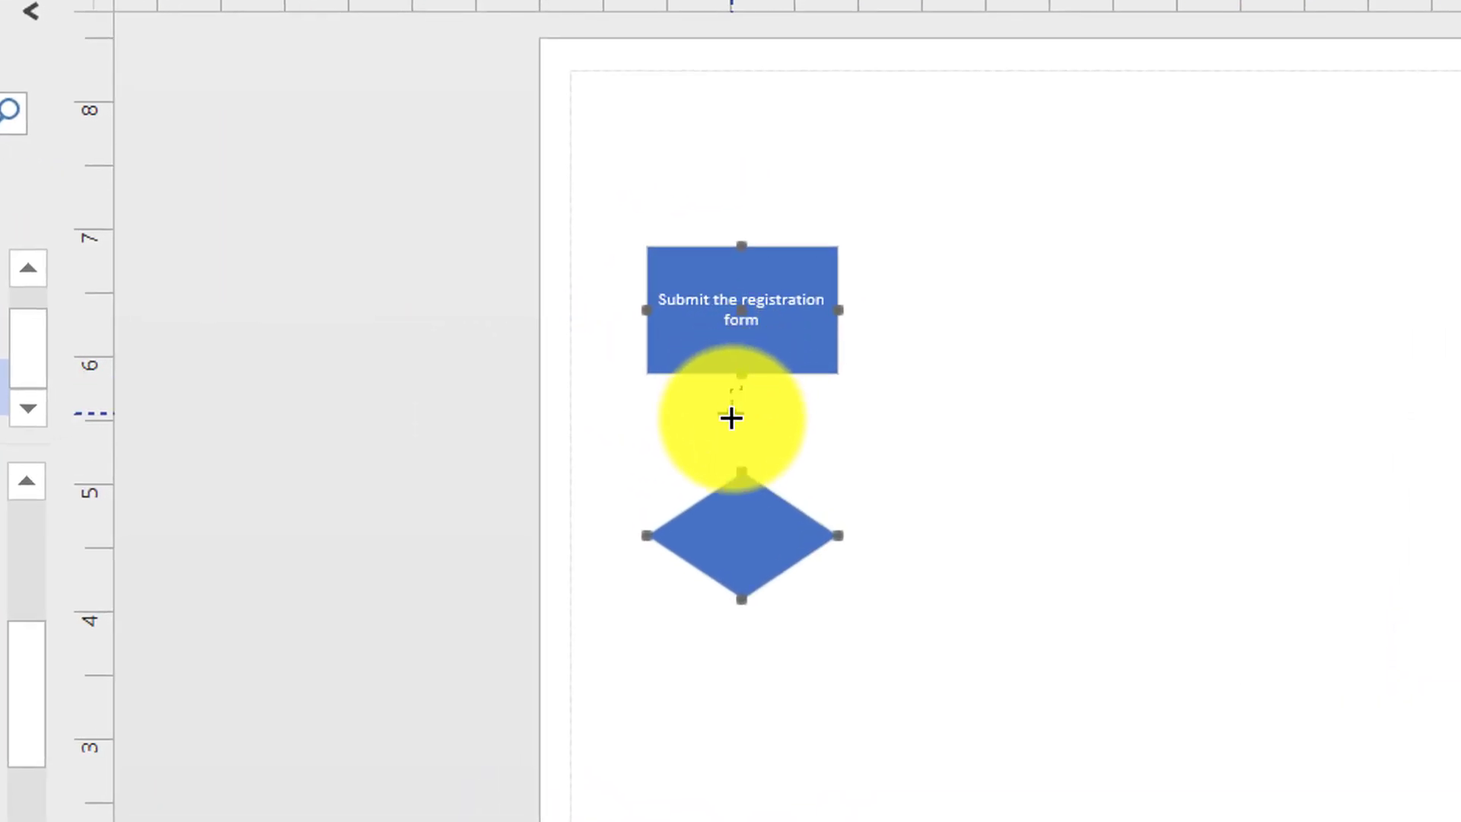
{"action": "left_click_drag", "start_coordinate": [730, 417], "coordinate": [741, 463]}
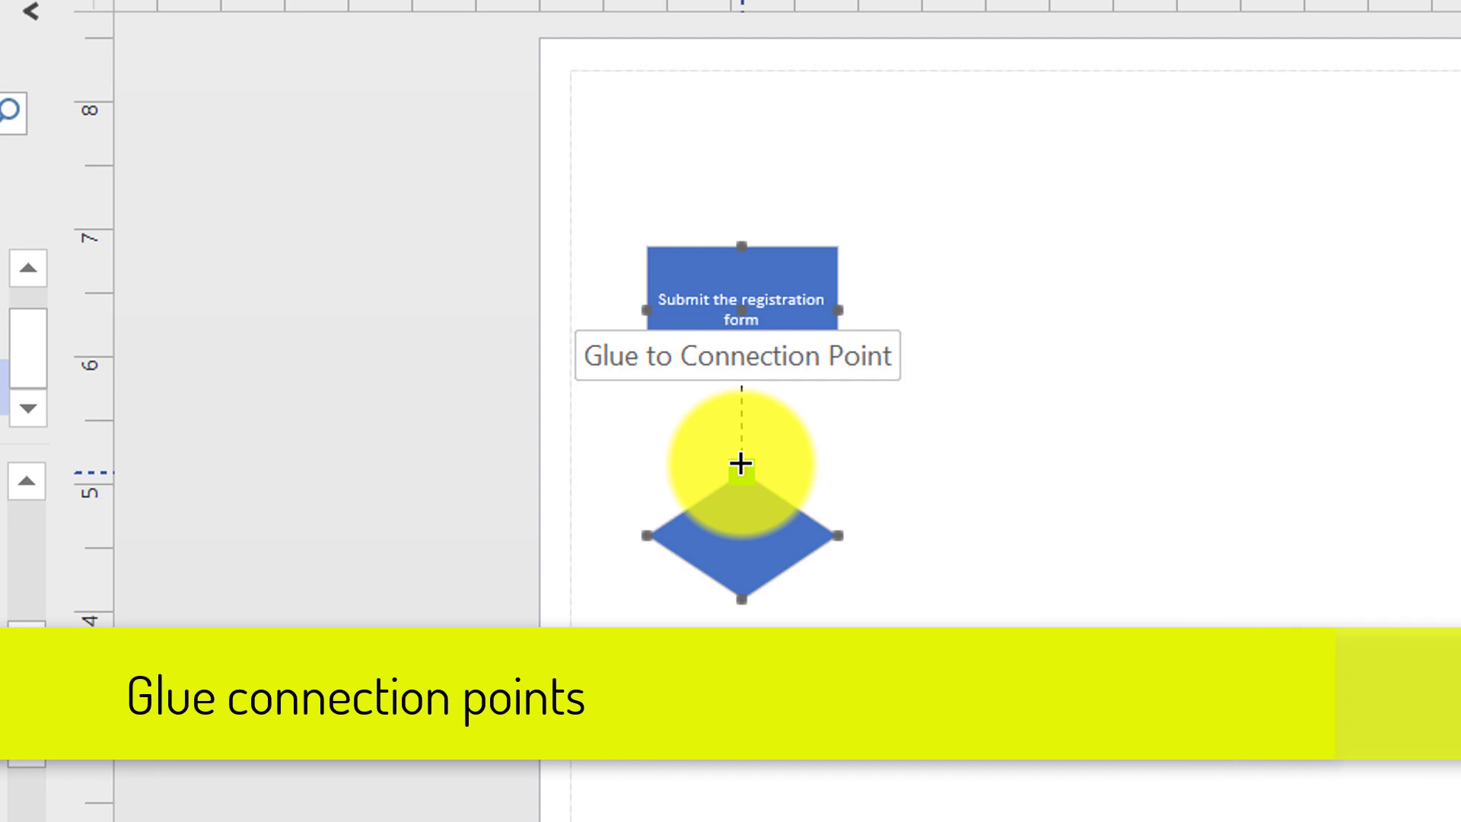
{"action": "left_click_drag", "start_coordinate": [740, 463], "coordinate": [740, 464]}
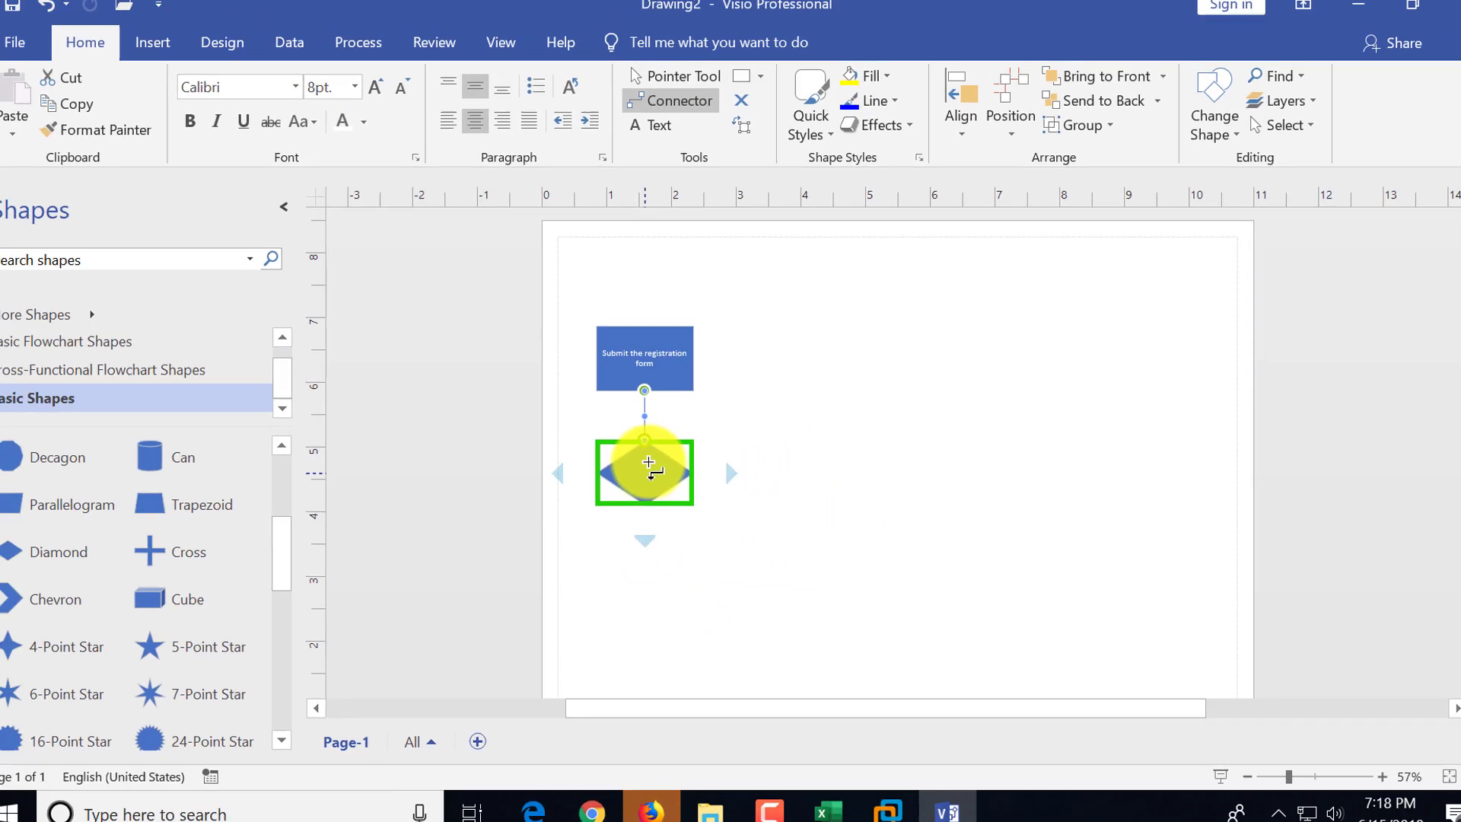
{"action": "left_click", "coordinate": [683, 79]}
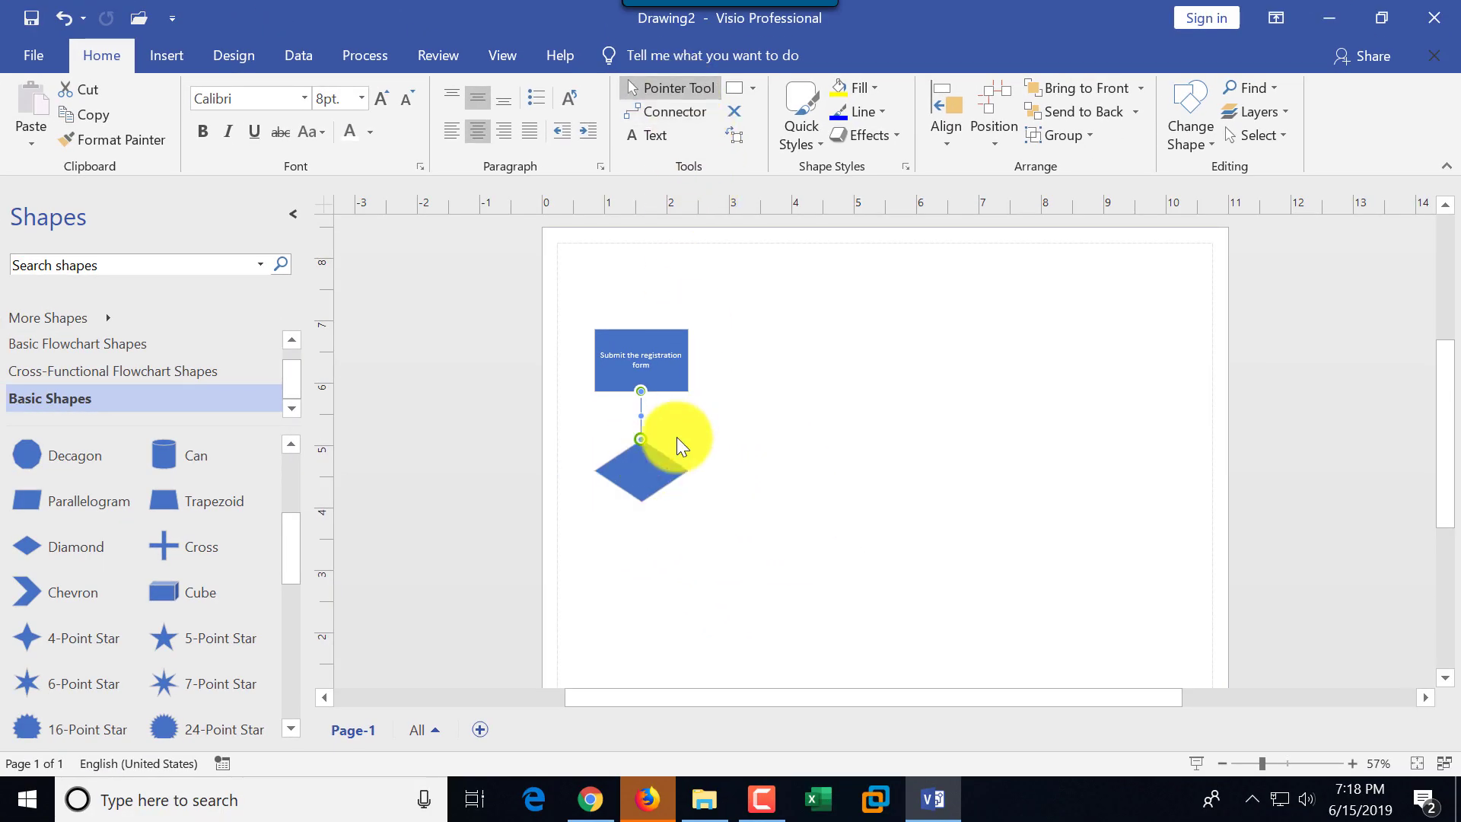
Type 'Form Complete?' into the diamond as its decision label.
{"action": "double_click", "coordinate": [643, 472]}
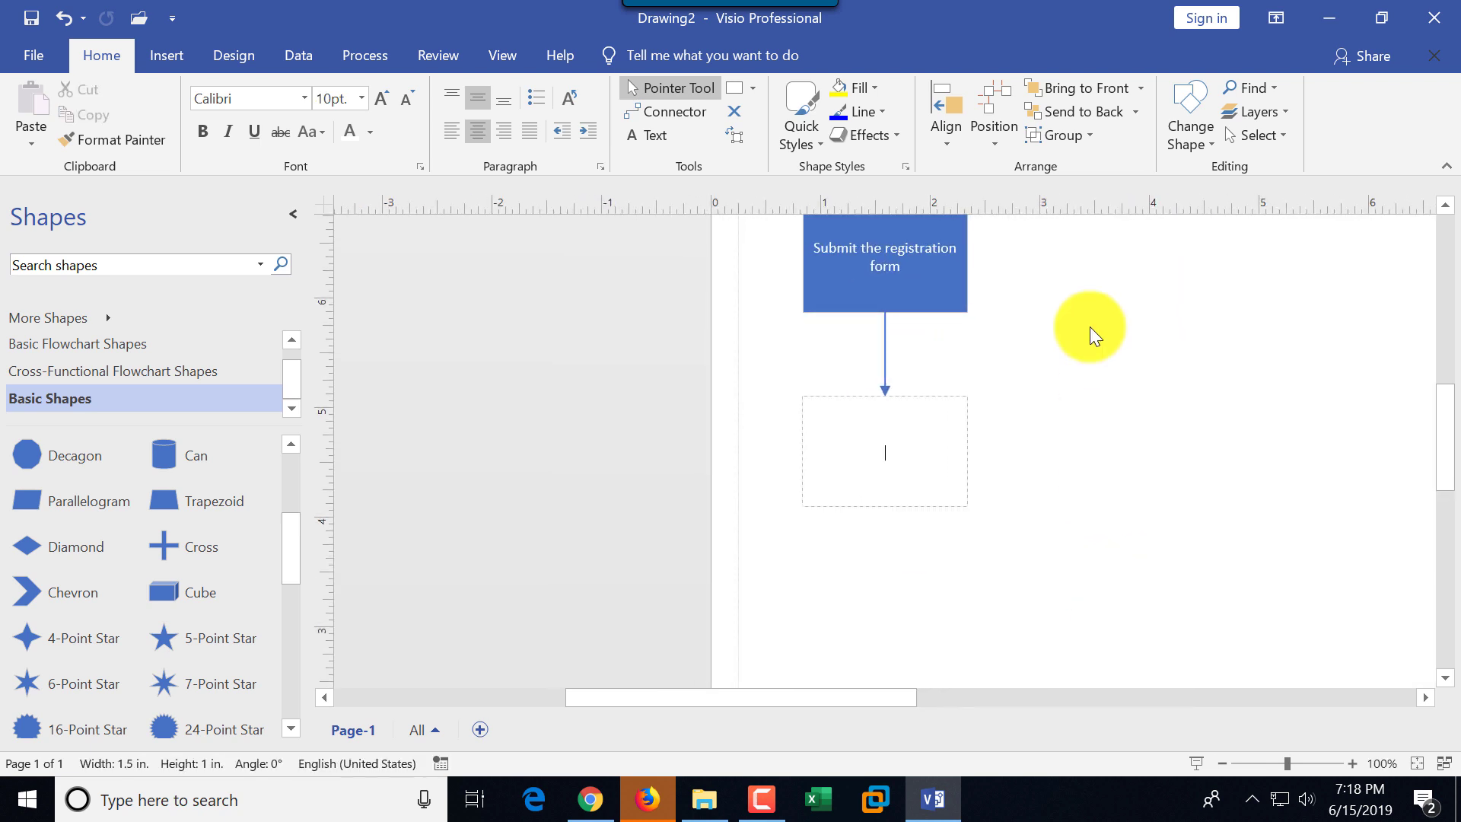
{"action": "type", "text": "Form Complete?"}
{"action": "left_click", "coordinate": [1109, 472]}
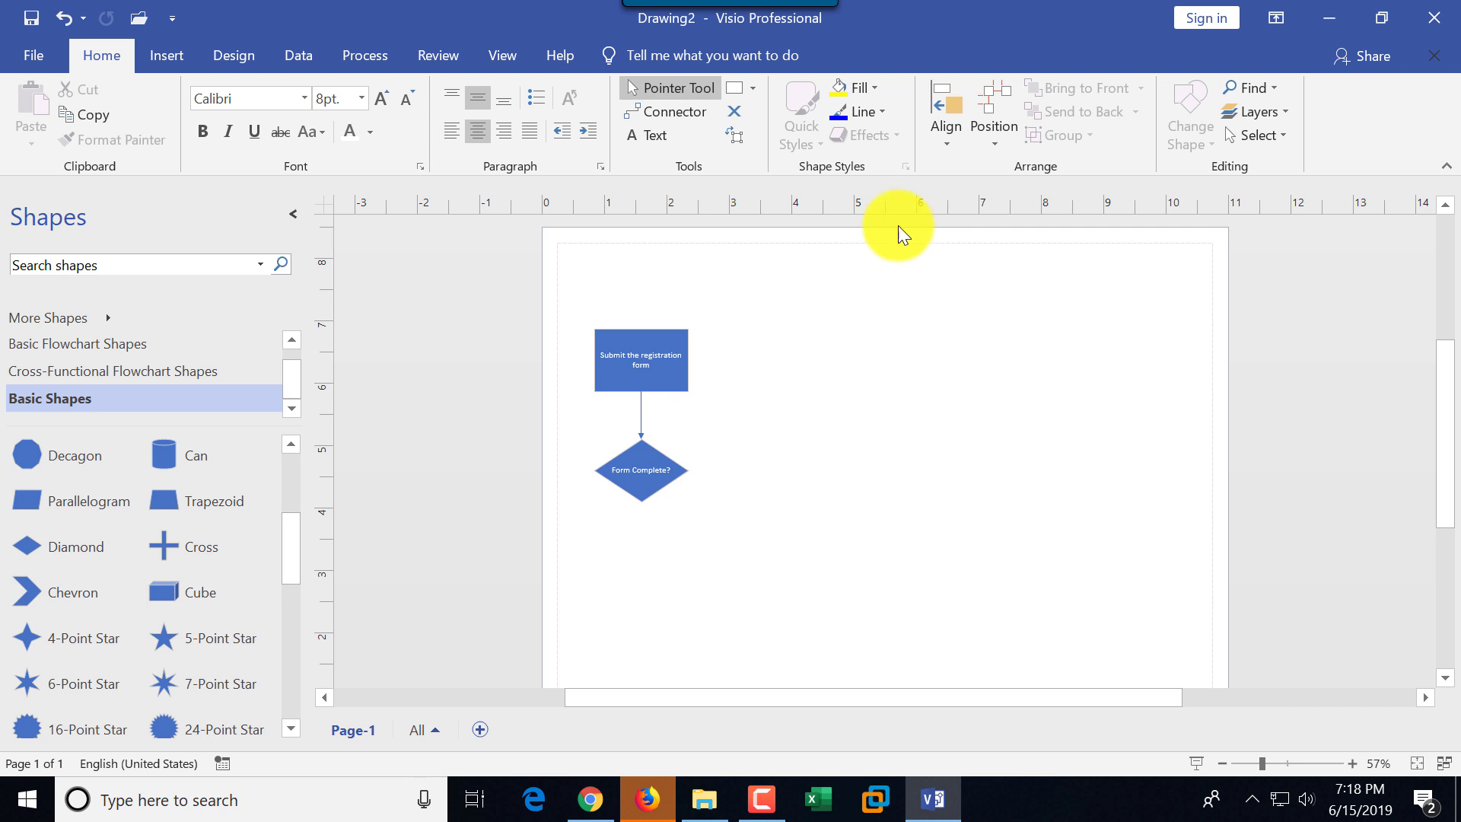
Draw a connector labelled 'No' from the diamond's right point back to the rectangle's right side.
{"action": "left_click", "coordinate": [673, 115]}
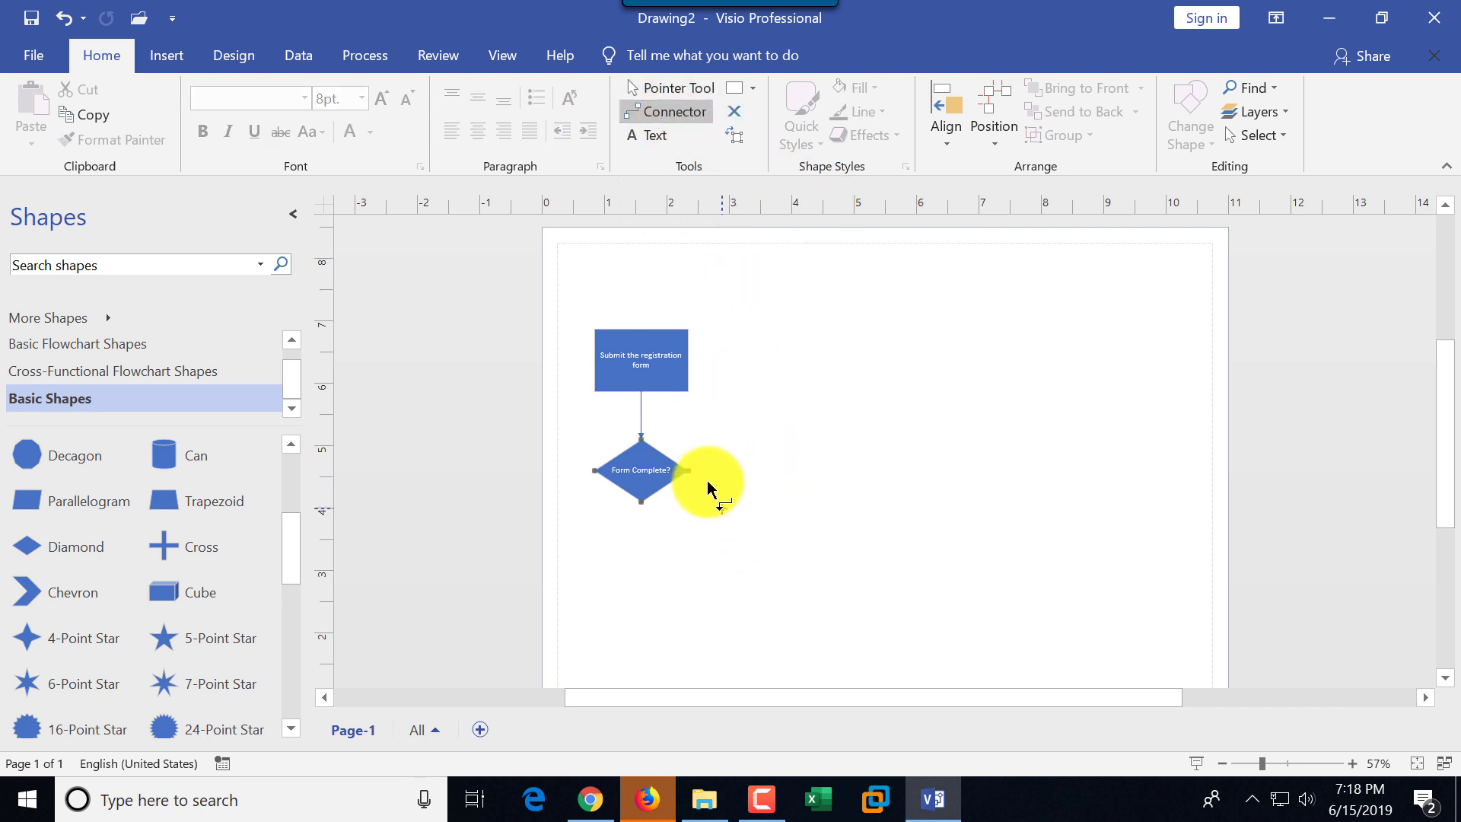
{"action": "left_click_drag", "start_coordinate": [689, 471], "coordinate": [693, 354]}
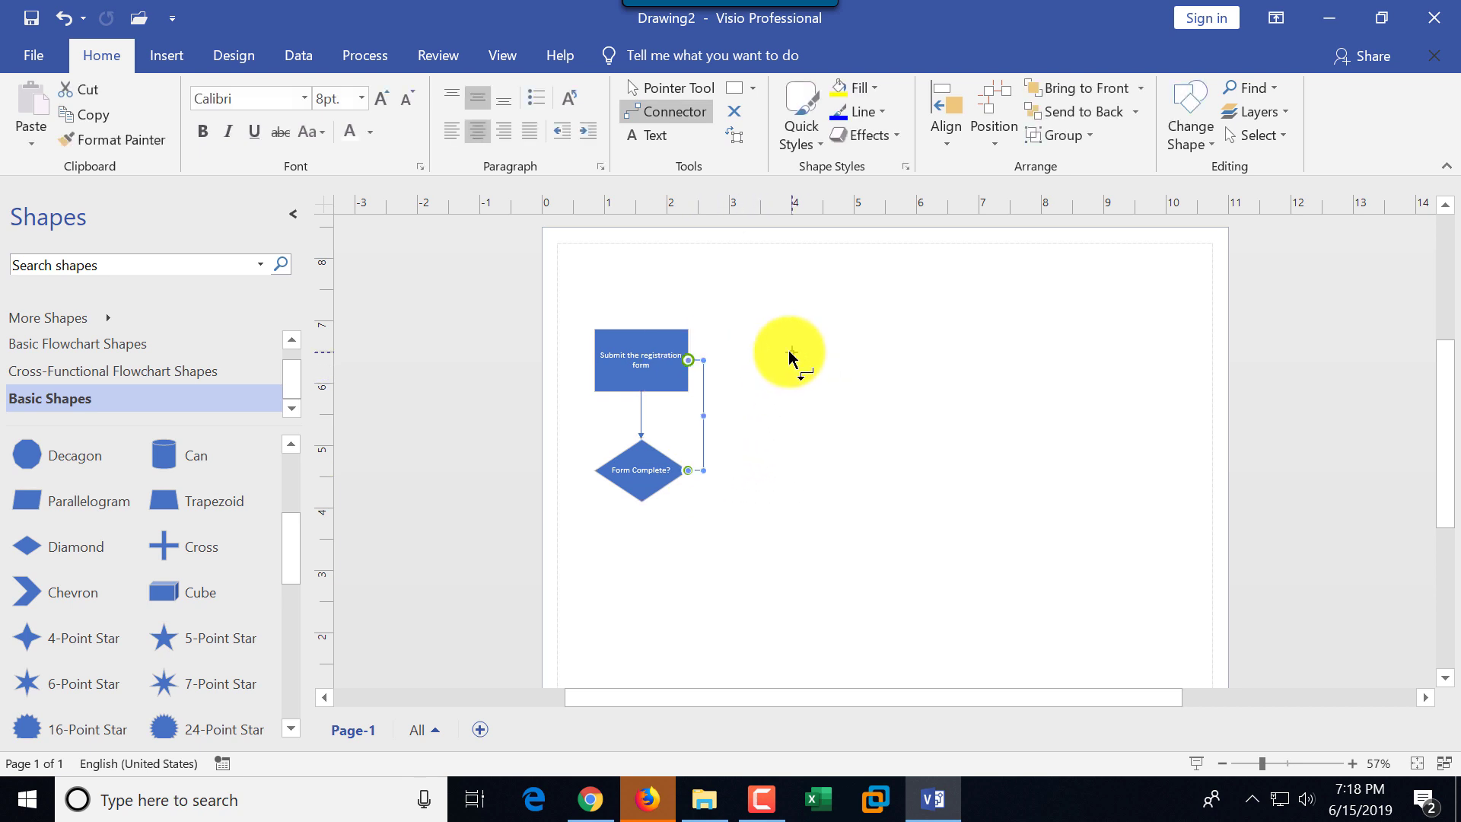
{"action": "type", "text": "No"}
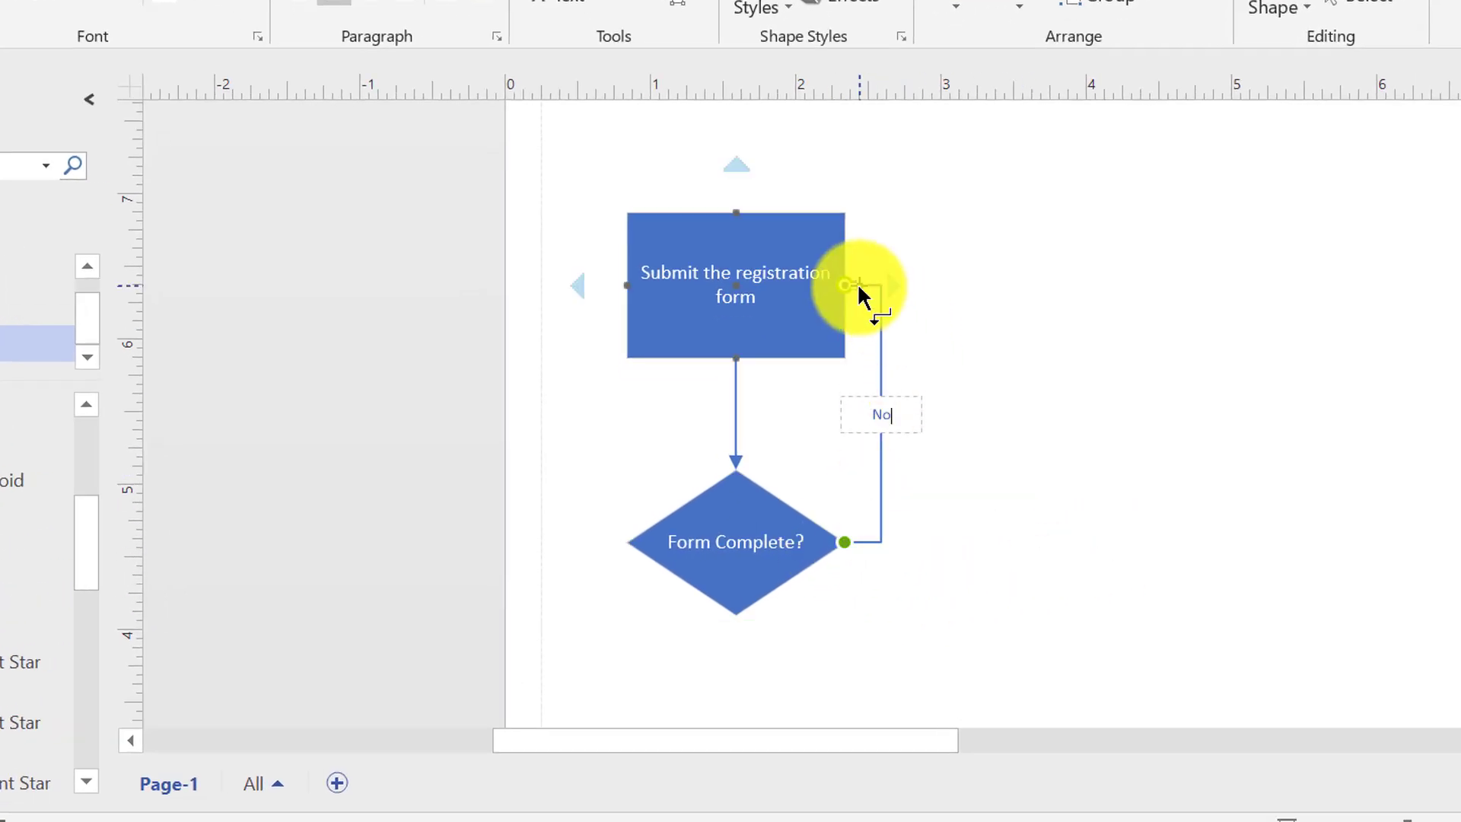
{"action": "left_click_drag", "start_coordinate": [859, 288], "coordinate": [846, 285]}
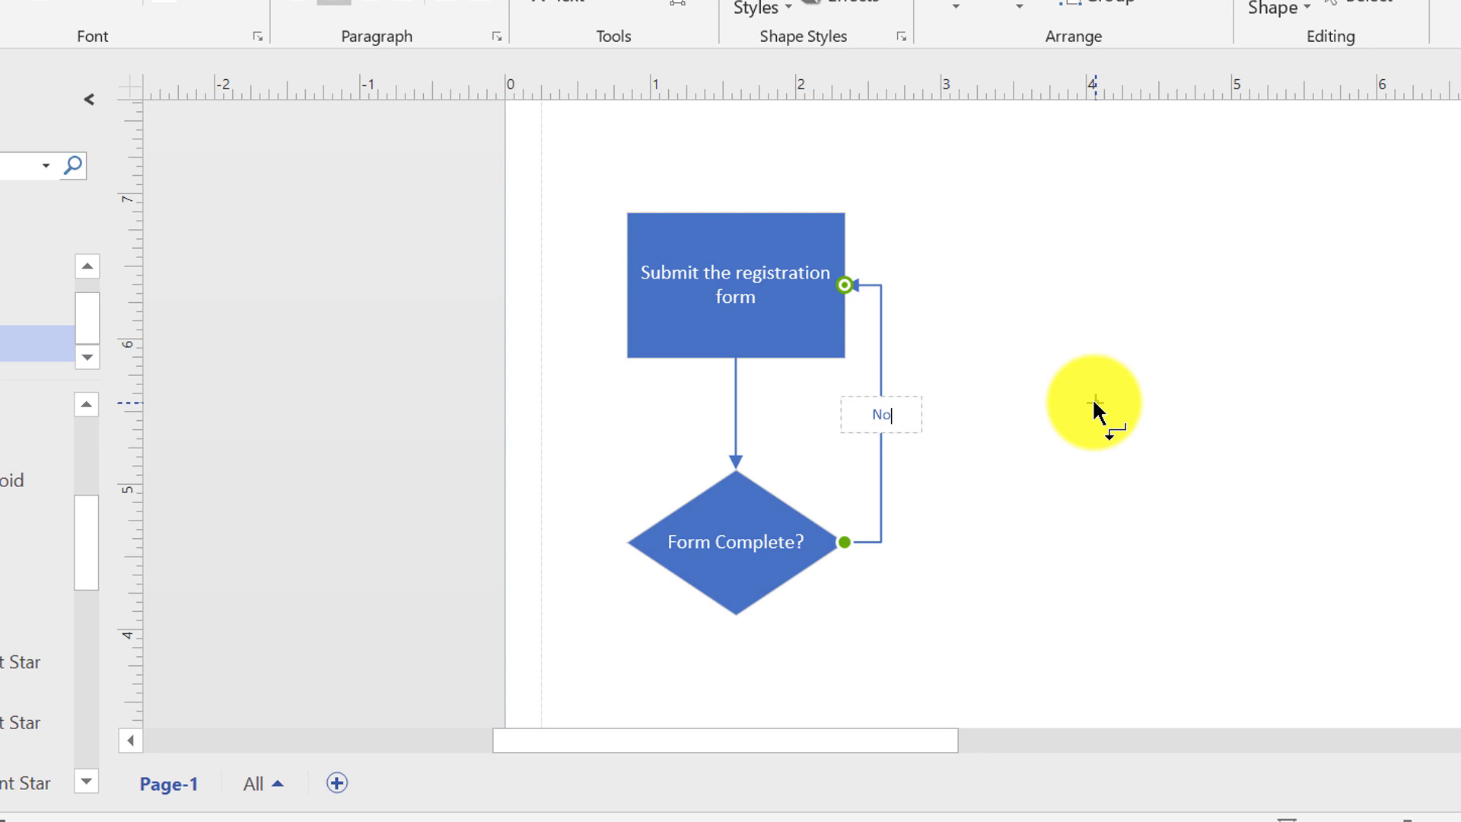
{"action": "key", "text": "Return"}
{"action": "key", "text": "BackSpace"}
{"action": "key", "text": "Escape"}
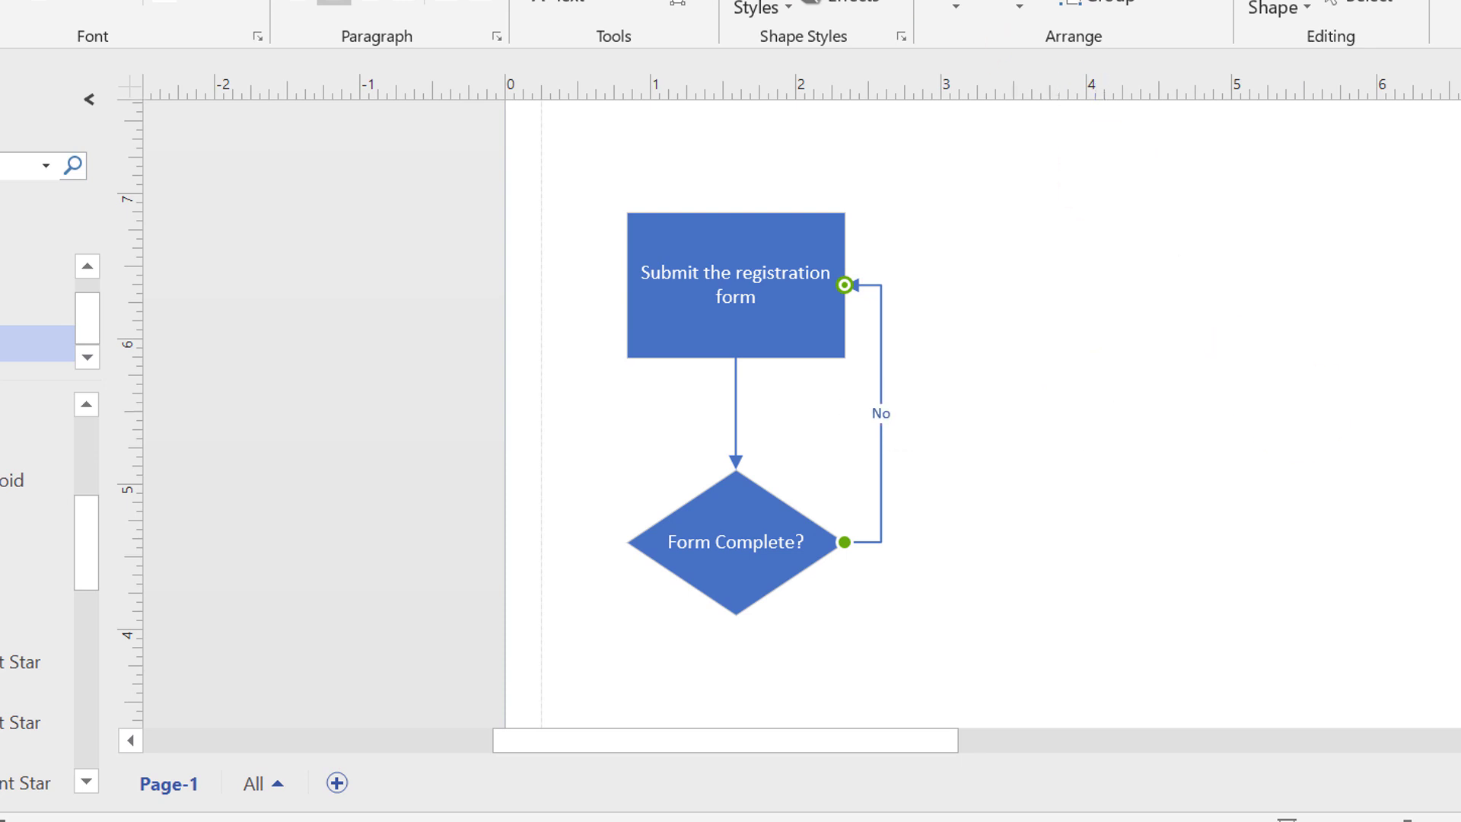
{"action": "scroll", "coordinate": [767, 153], "scroll_direction": "down", "scroll_amount": 3}
{"action": "left_click", "coordinate": [798, 442]}
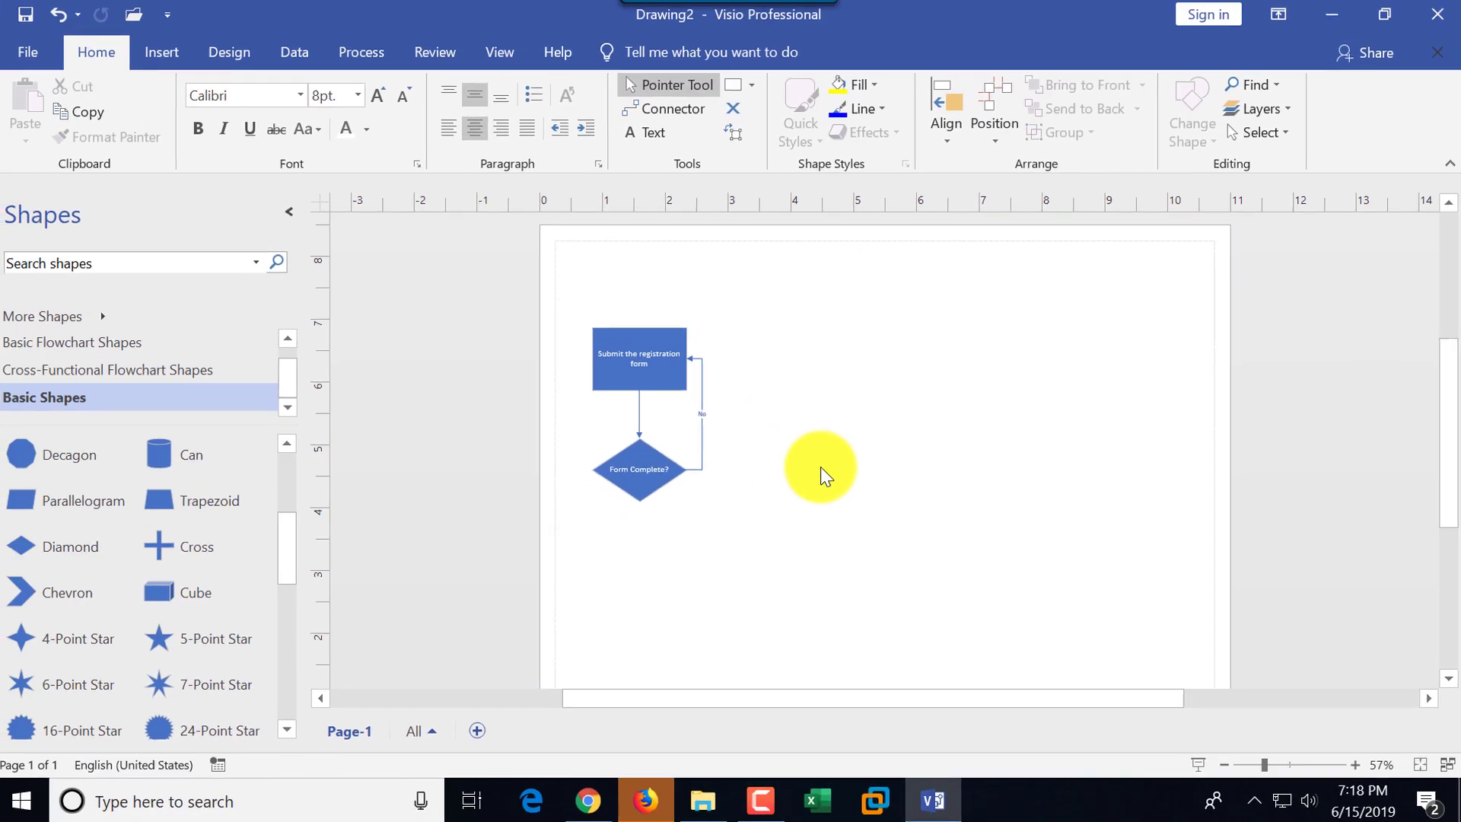
{"action": "key", "text": "F10"}
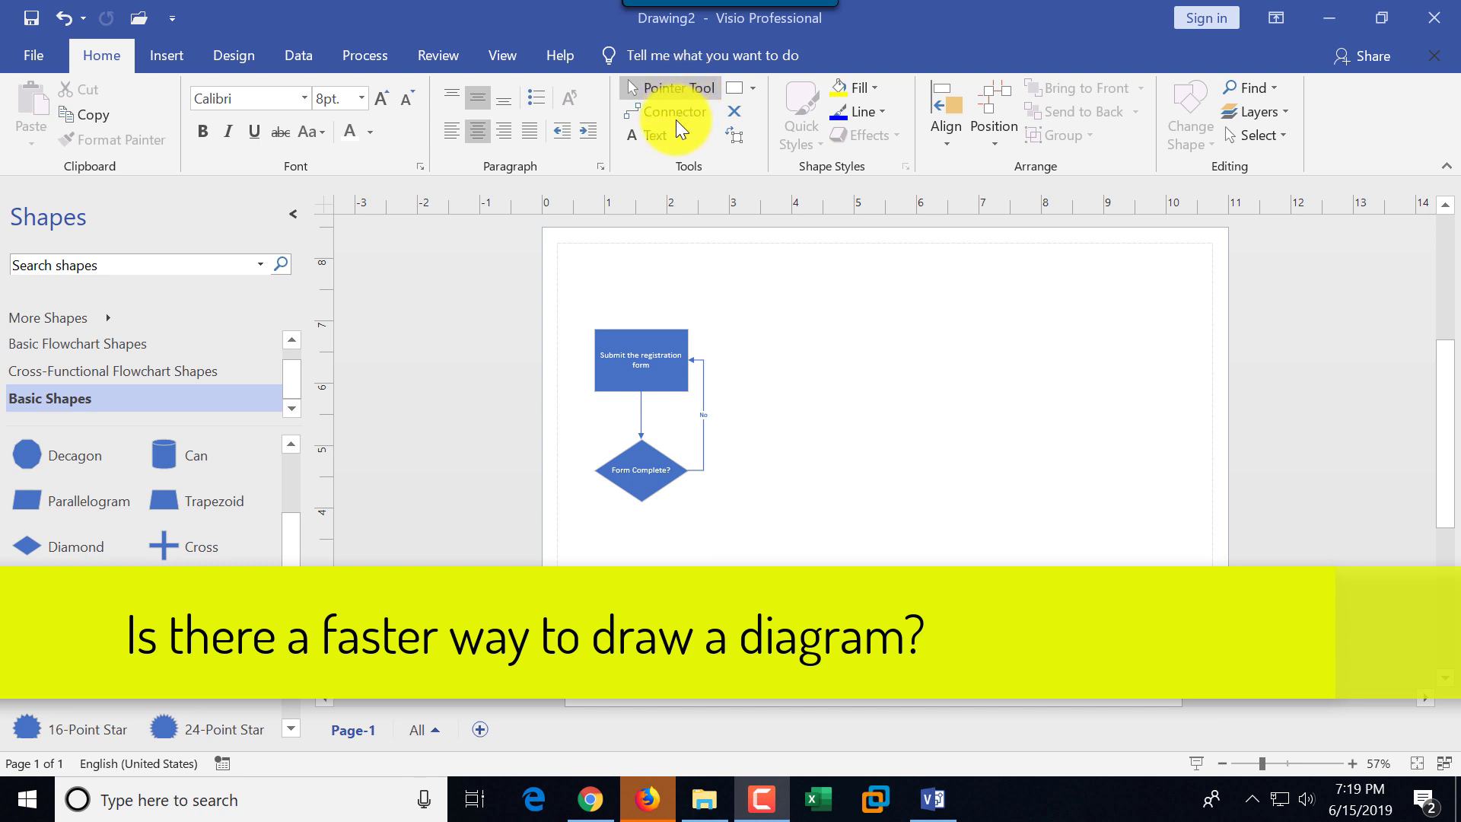
Use the diamond's bottom AutoConnect arrow to add a rectangle below, with the arrow attached to its top.
{"action": "left_click", "coordinate": [665, 493]}
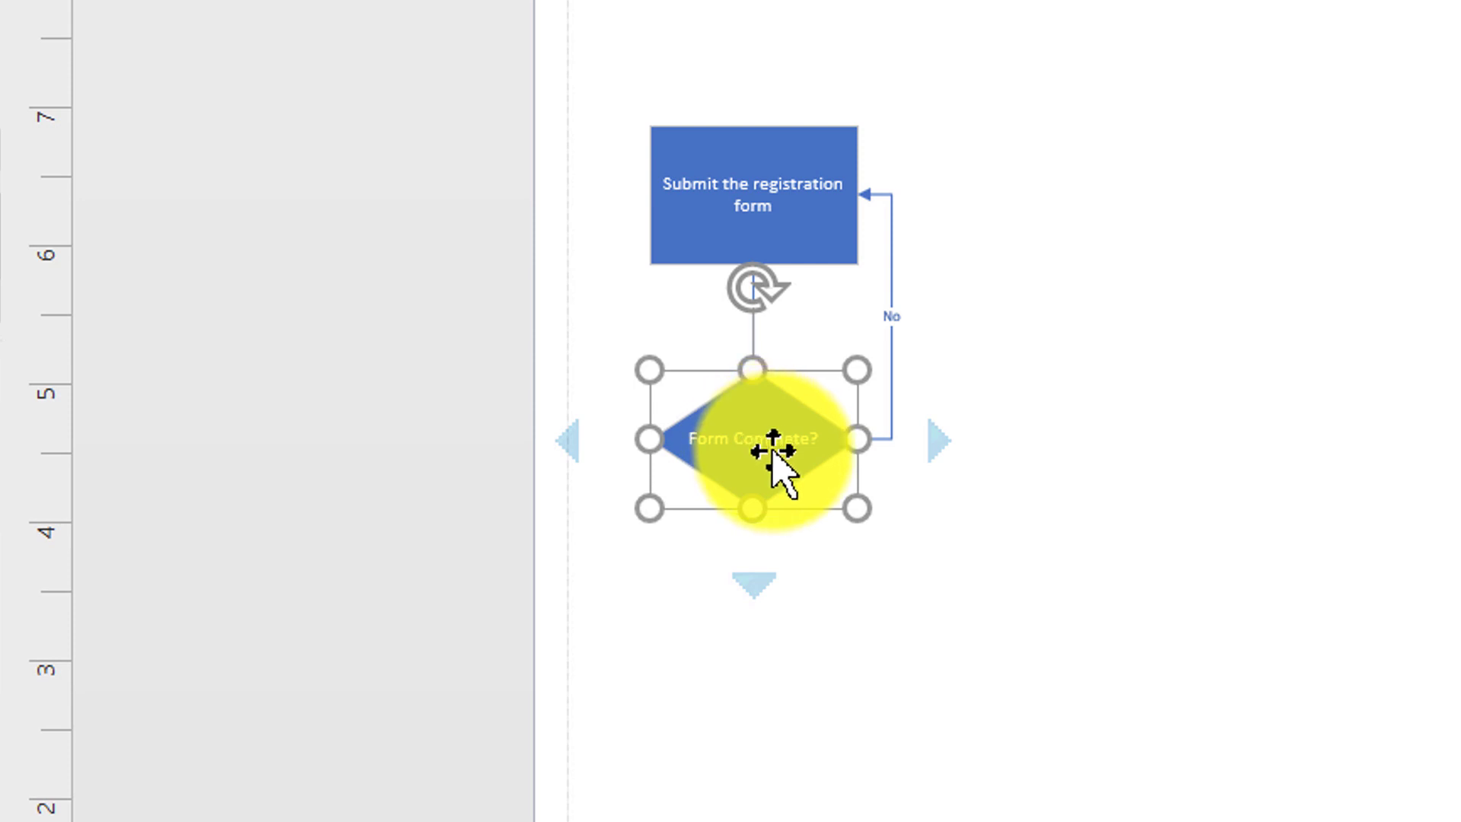
{"action": "mouse_move", "coordinate": [748, 582]}
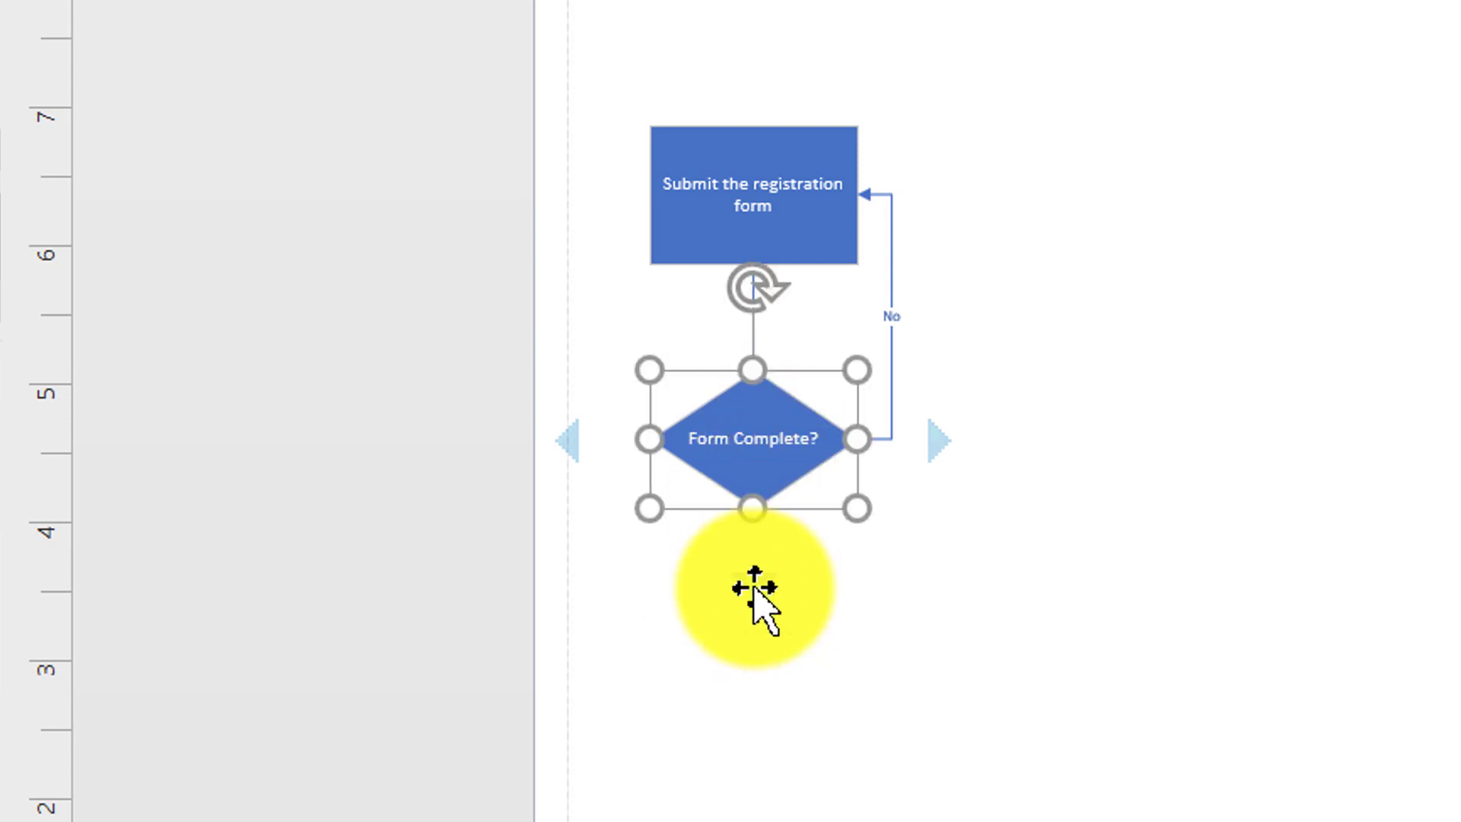
{"action": "mouse_move", "coordinate": [562, 433]}
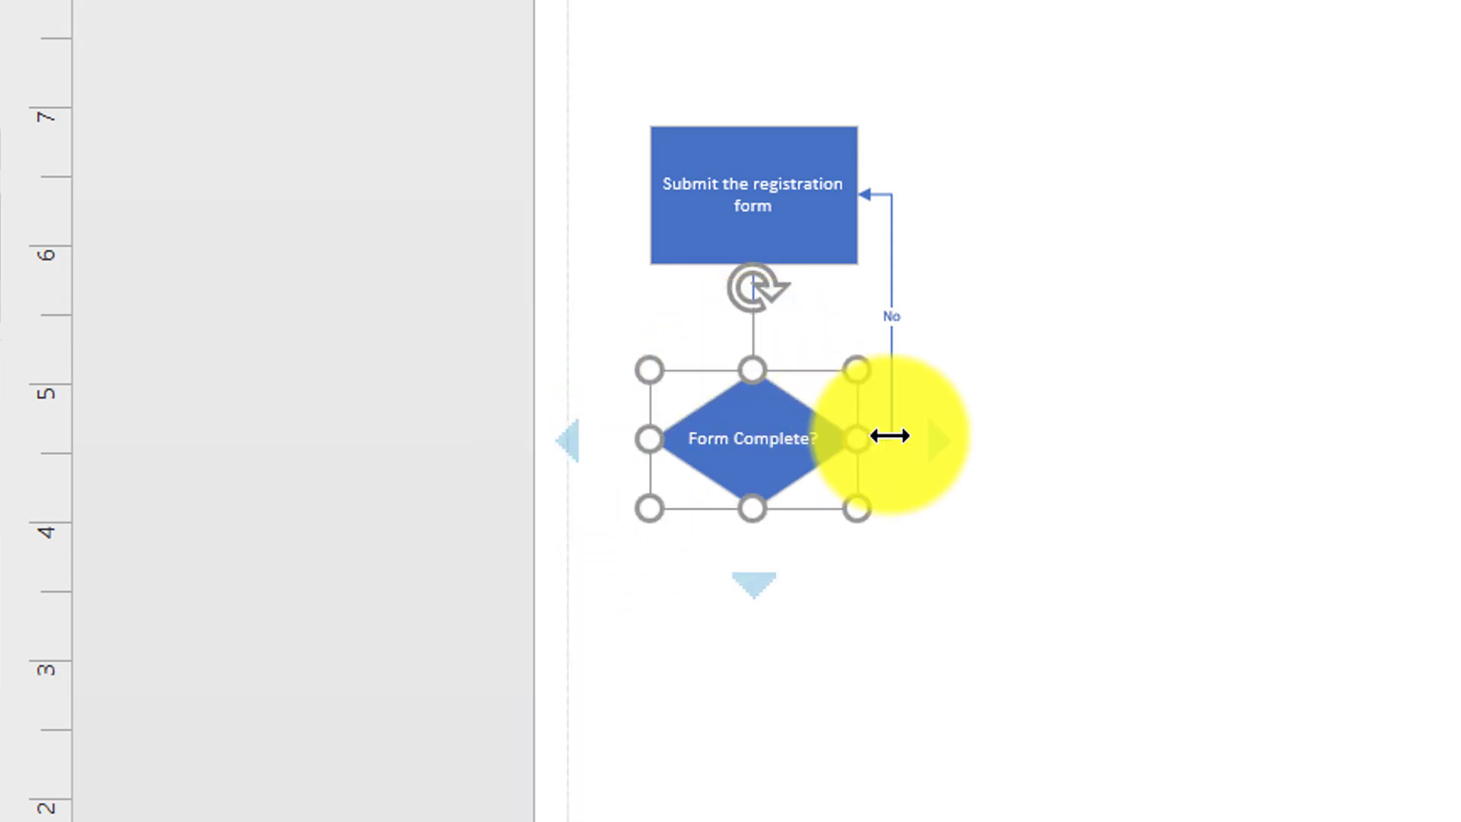
{"action": "mouse_move", "coordinate": [936, 441]}
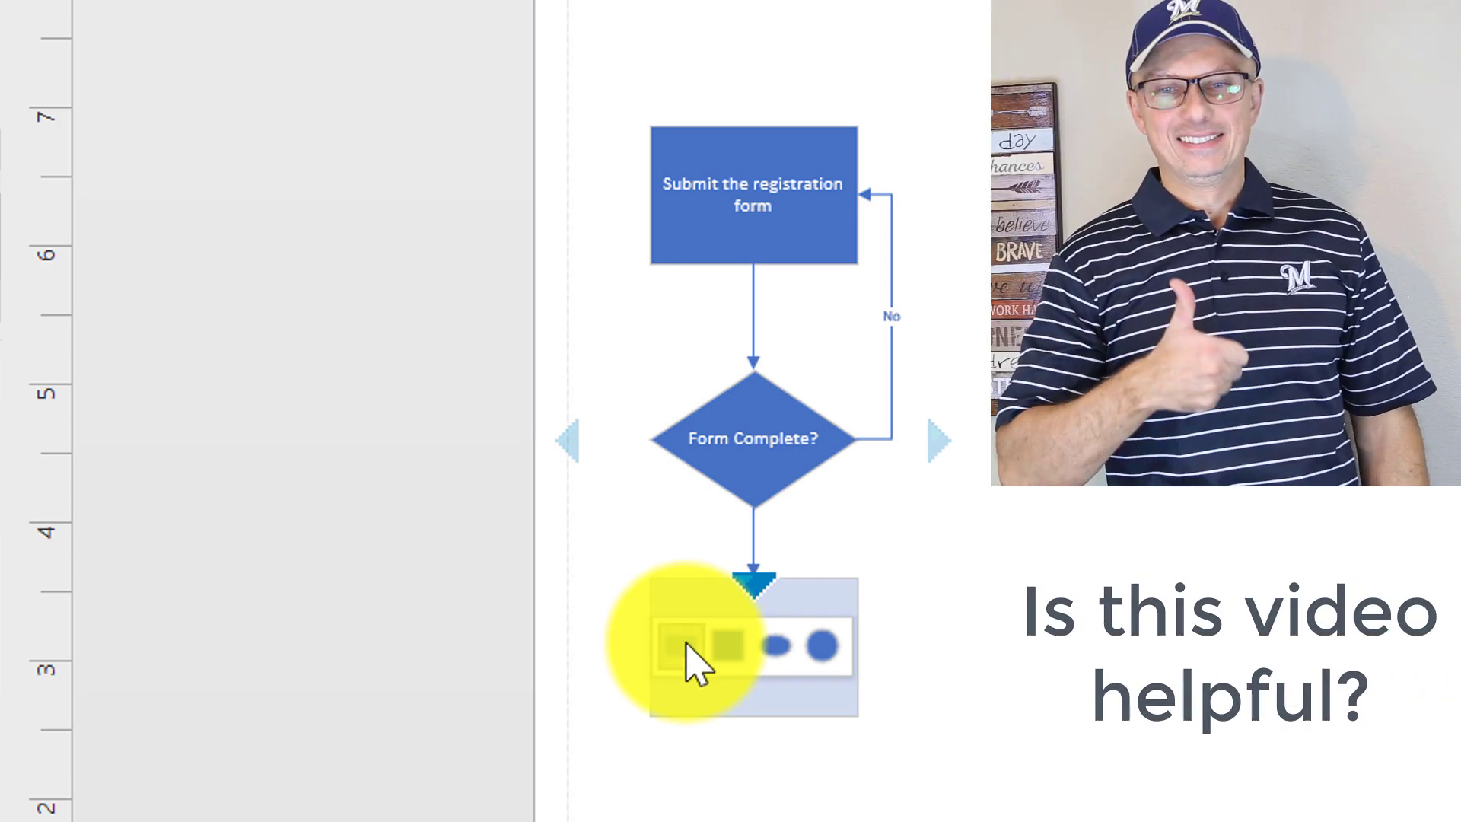
{"action": "left_click", "coordinate": [683, 653]}
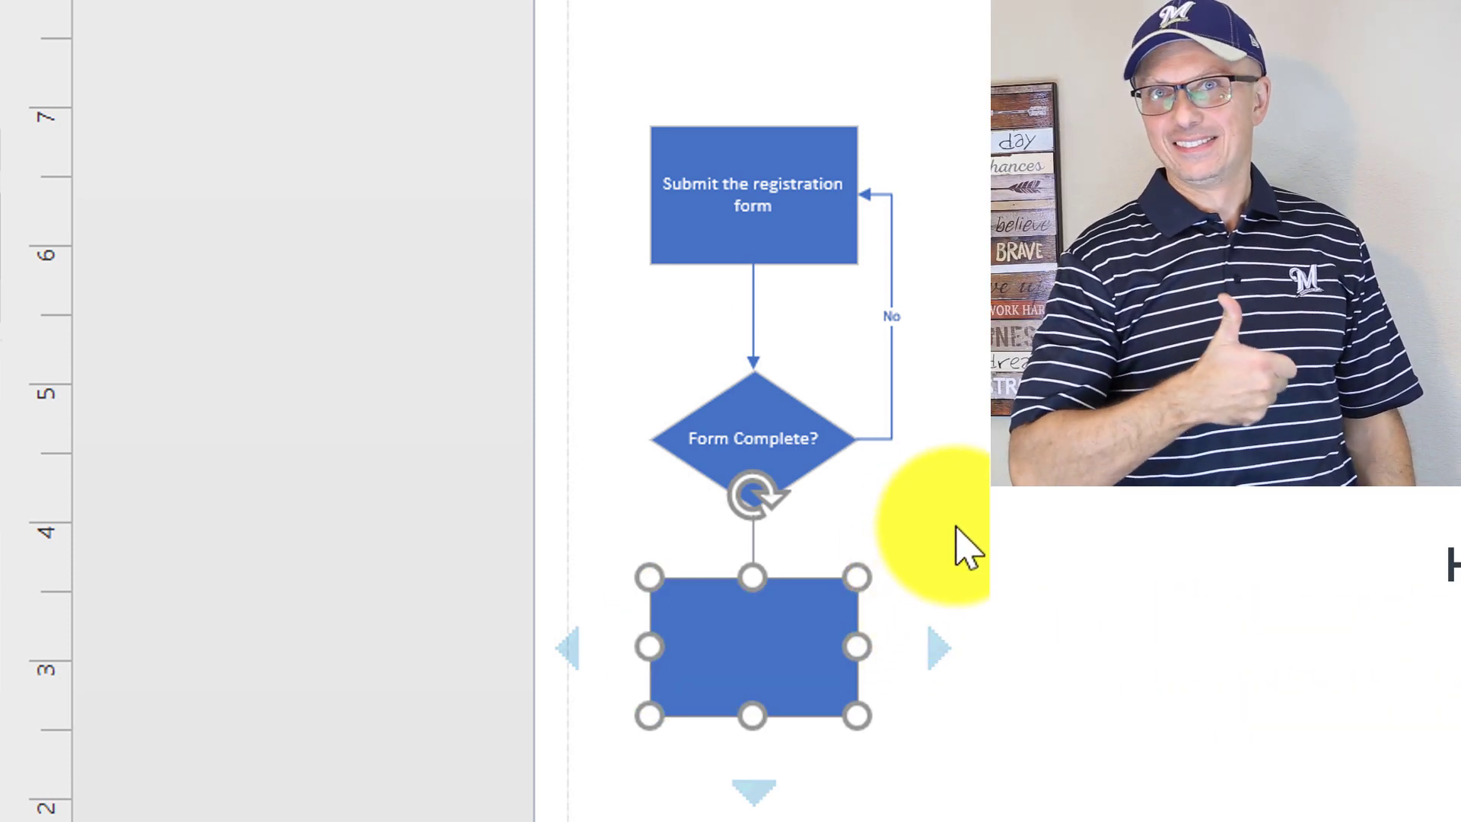
{"action": "left_click", "coordinate": [974, 542]}
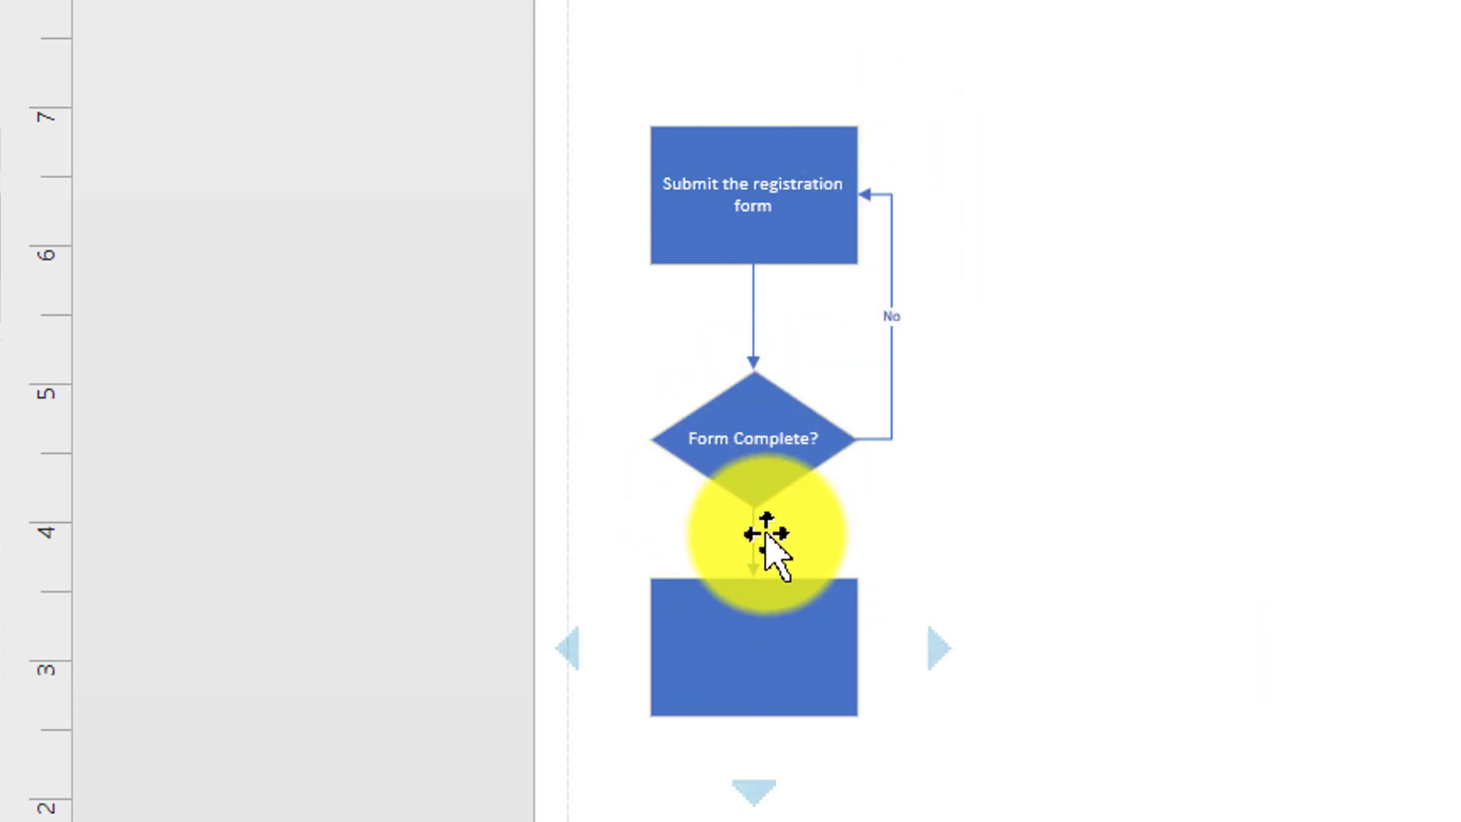
{"action": "left_click_drag", "start_coordinate": [759, 588], "coordinate": [756, 609]}
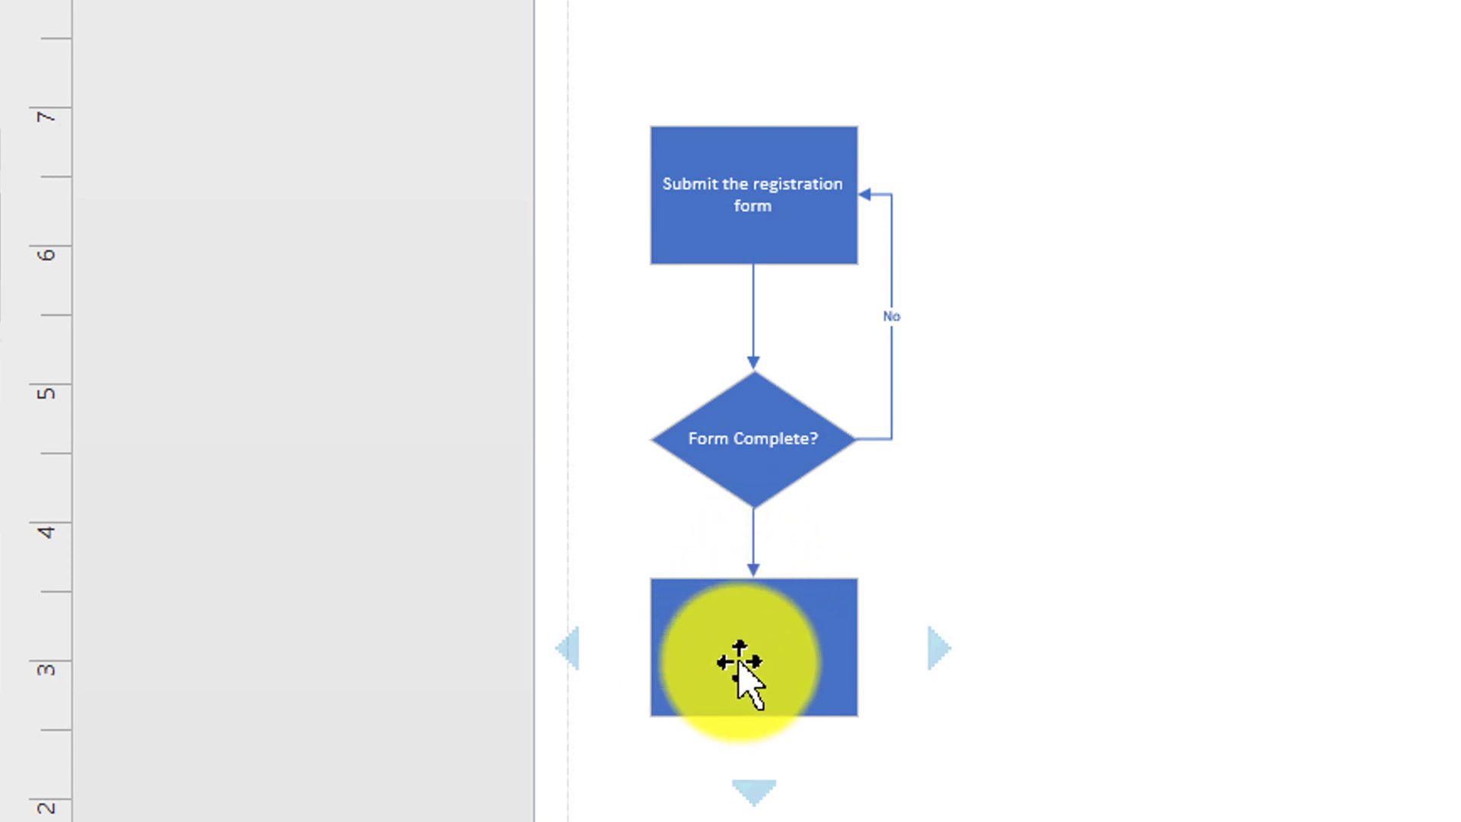
{"action": "left_click", "coordinate": [784, 647]}
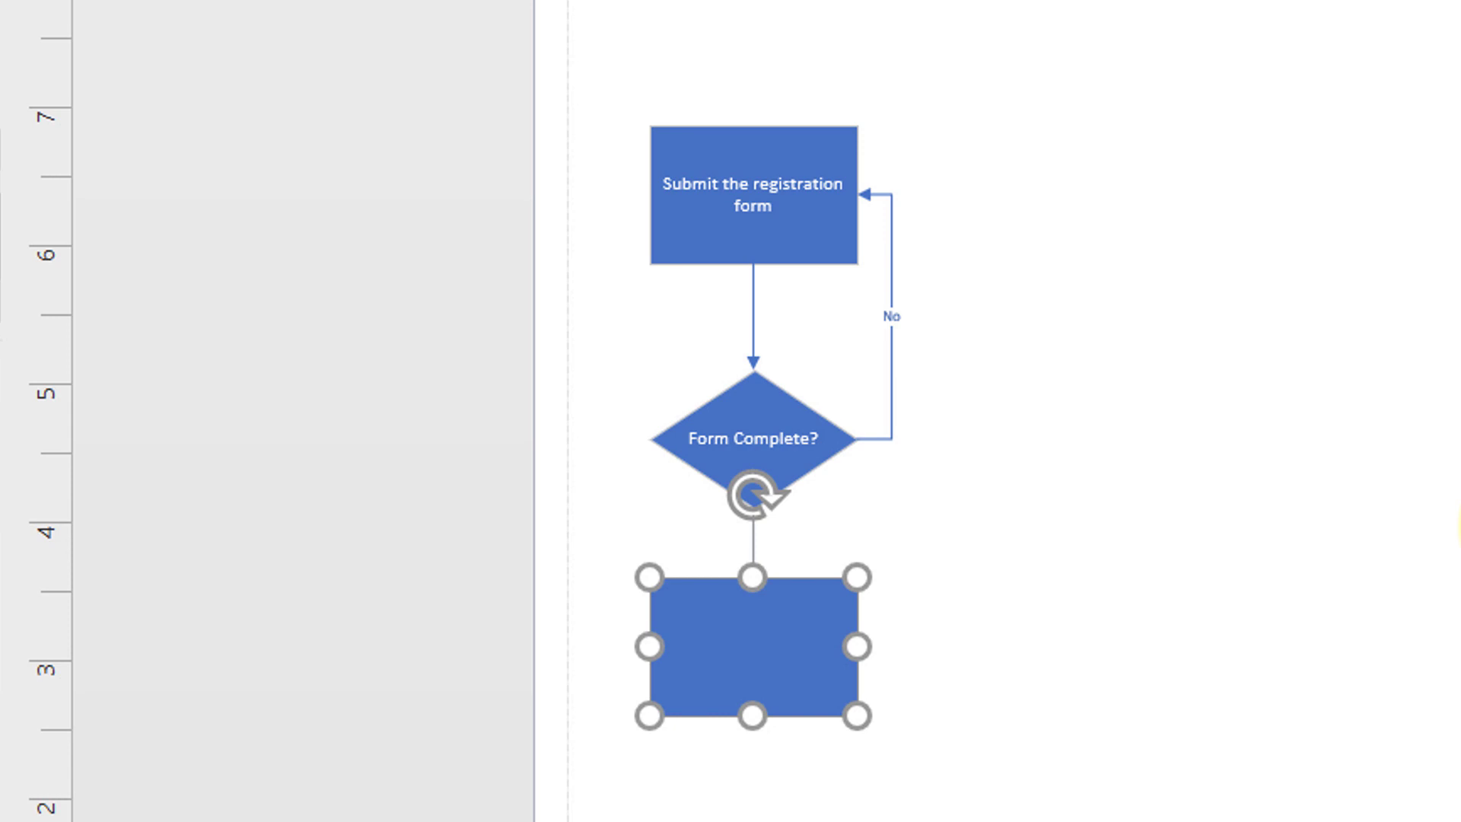
Enter 'Verify Details of Submission' as the lower rectangle's text, then deselect it.
{"action": "key", "text": "F2"}
{"action": "type", "text": "V"}
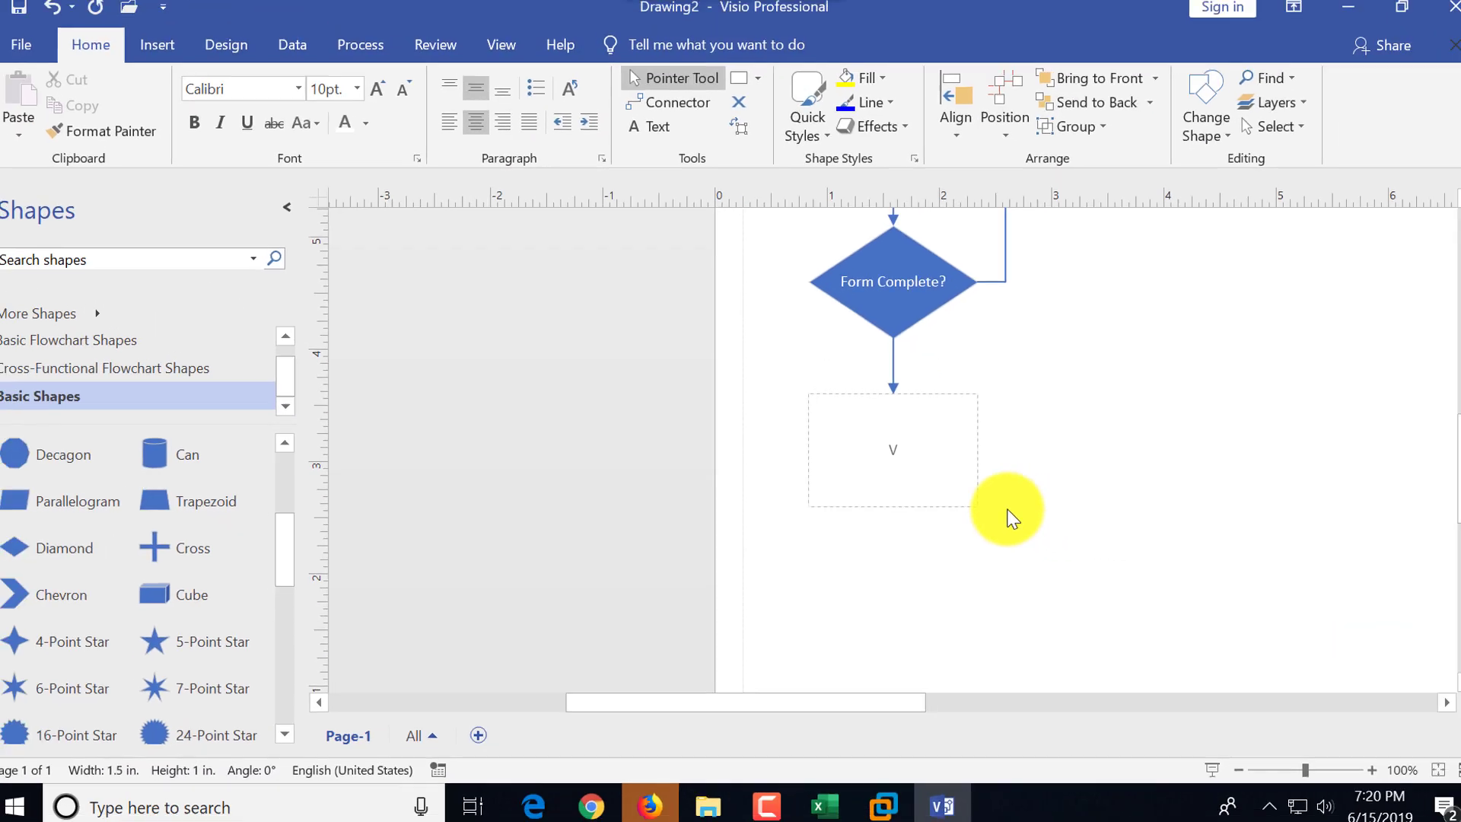
{"action": "type", "text": "erif"}
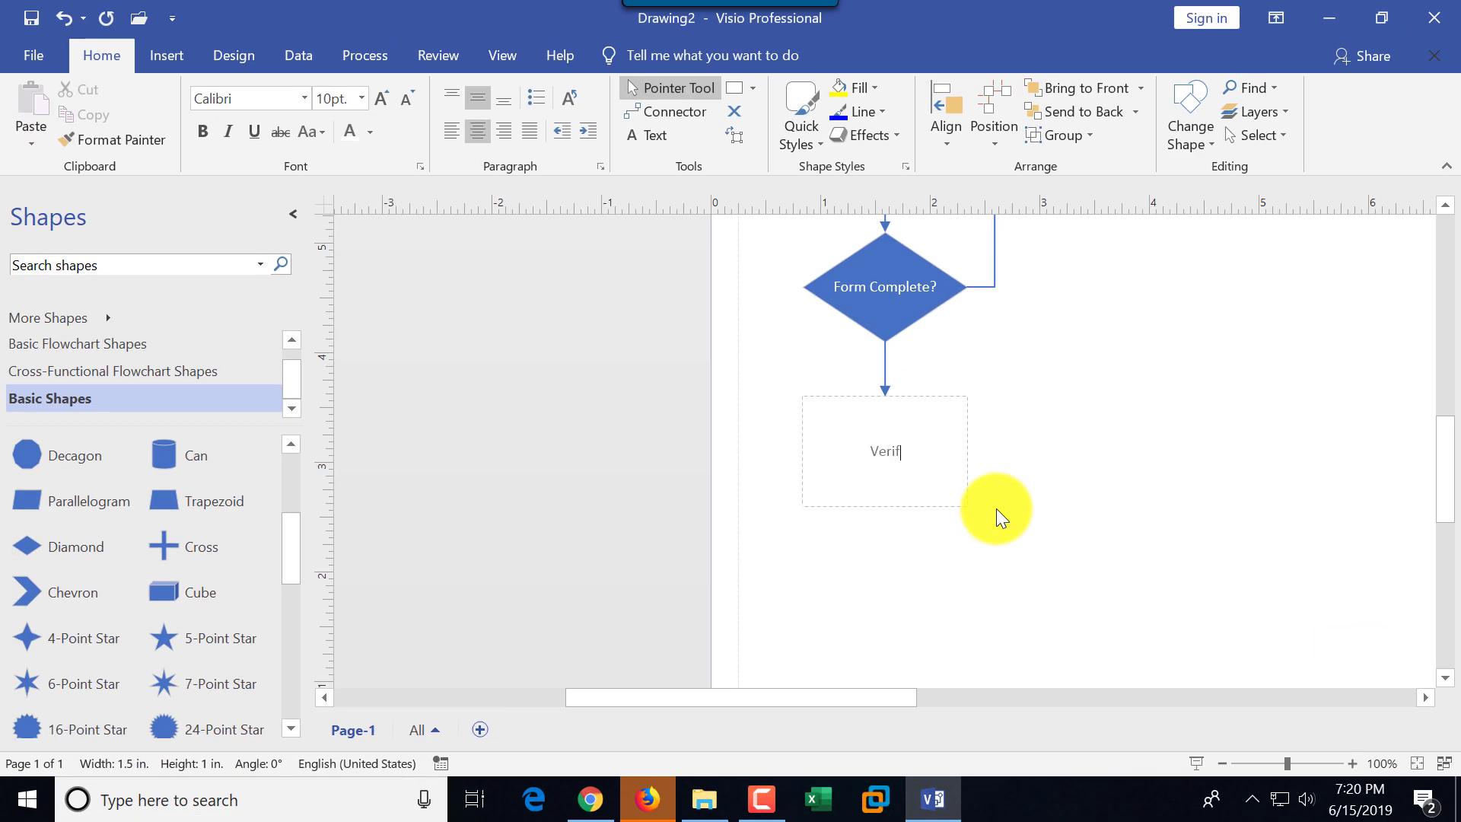
{"action": "type", "text": "y Details of Submission"}
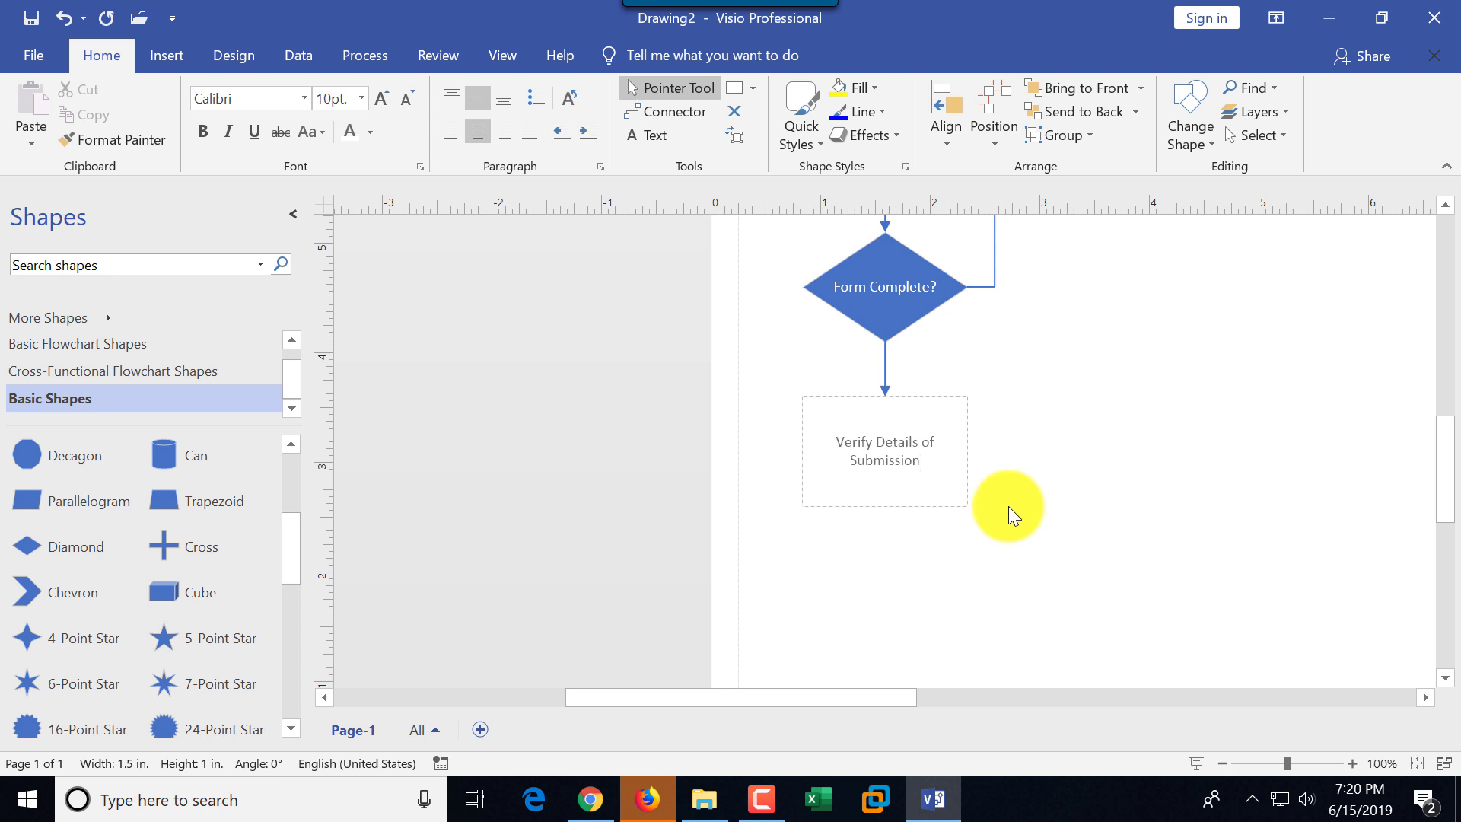
{"action": "key", "text": "Return"}
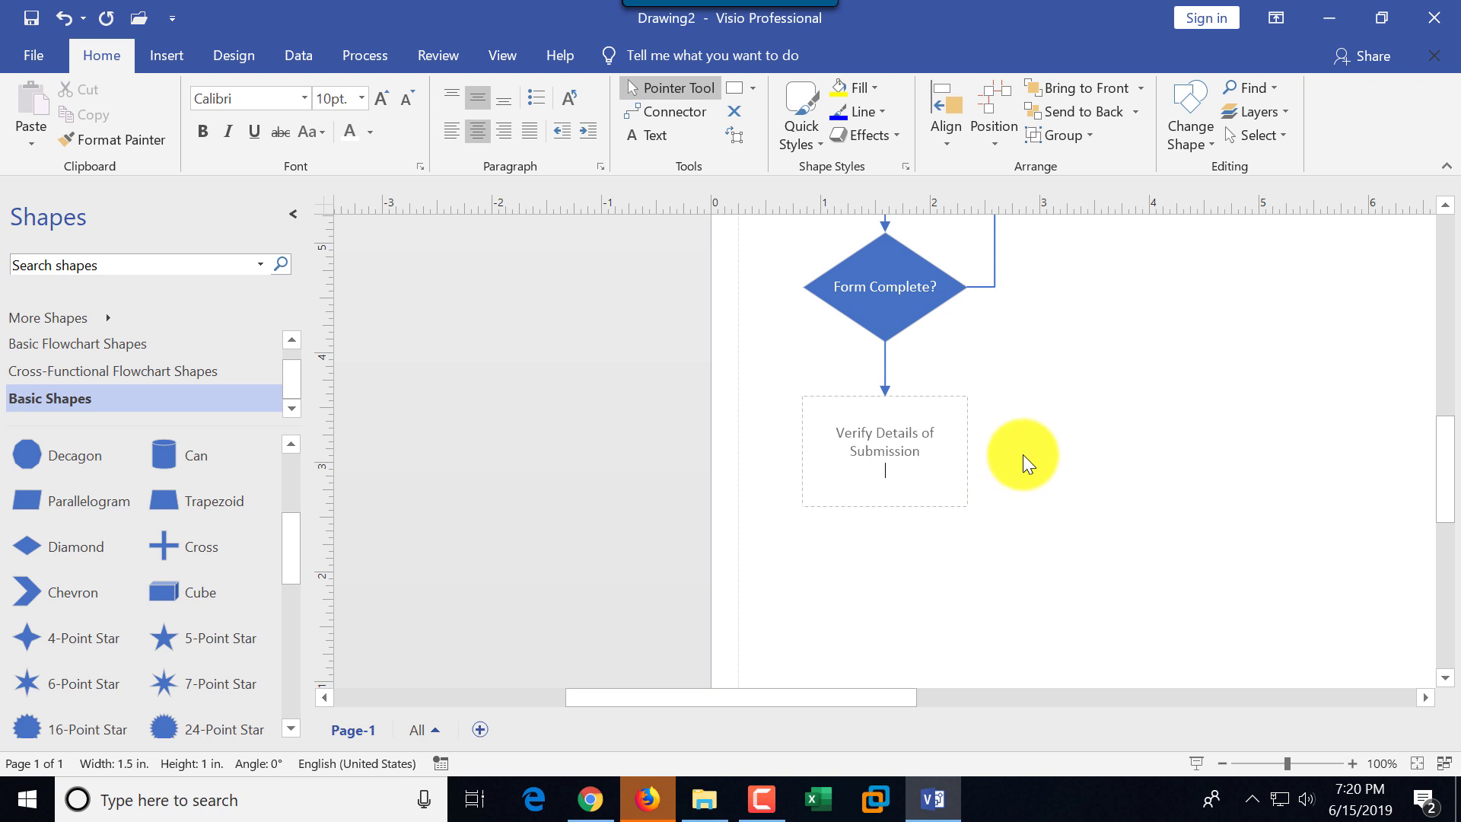
{"action": "key", "text": "Escape"}
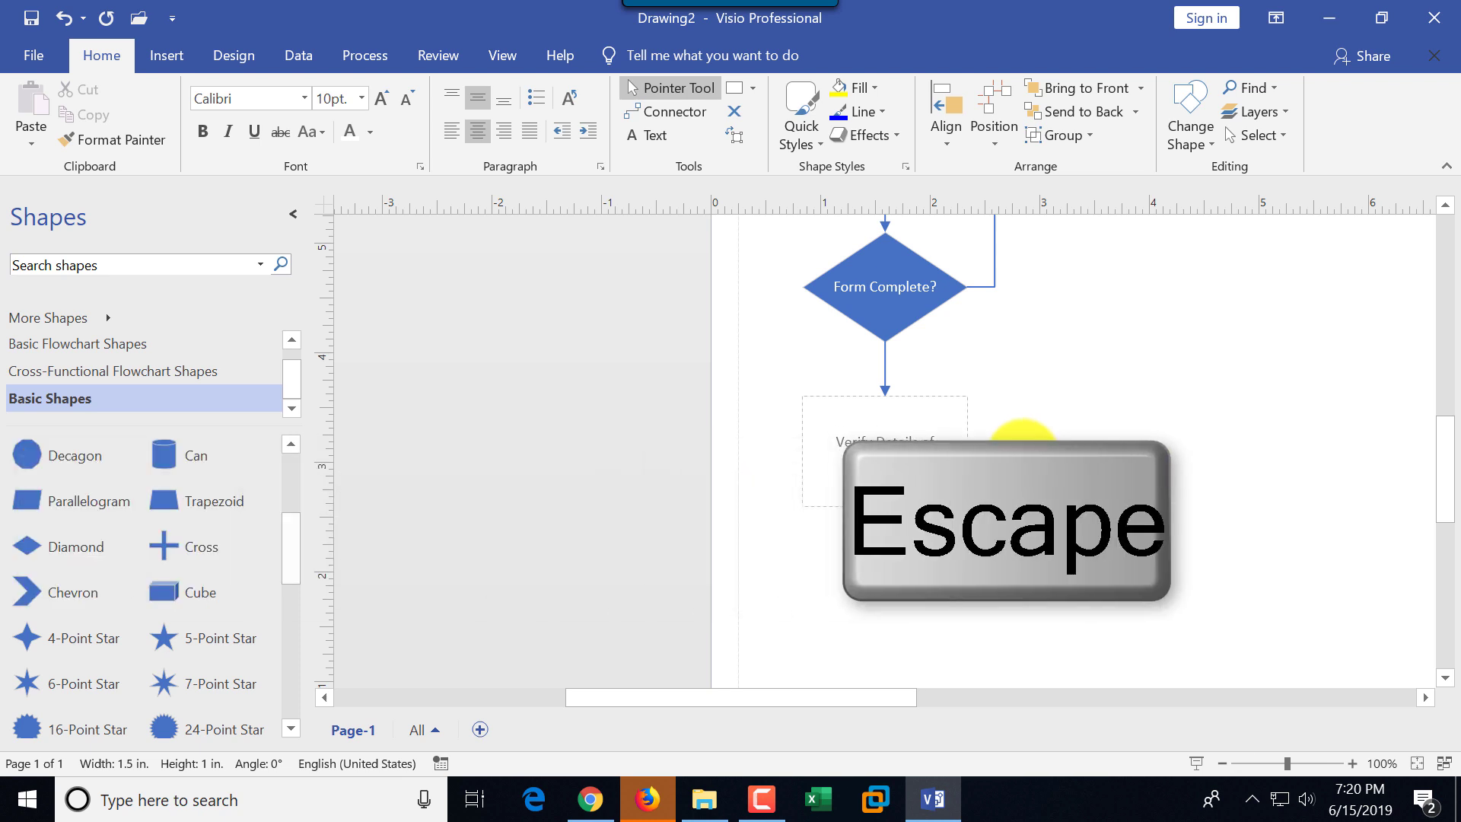
{"action": "scroll", "coordinate": [1022, 453], "scroll_direction": "down", "scroll_amount": 3}
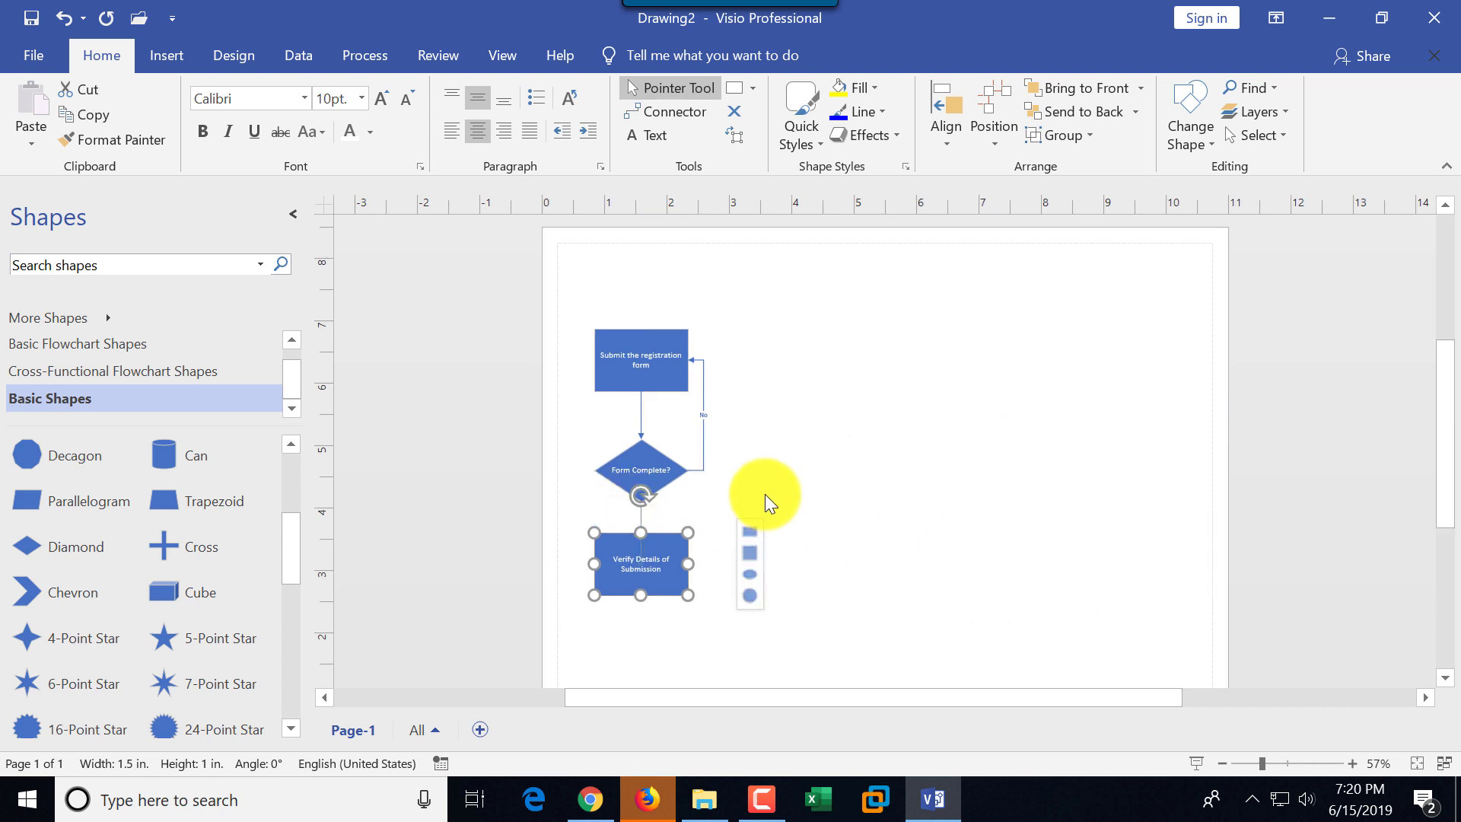
{"action": "left_click", "coordinate": [762, 521]}
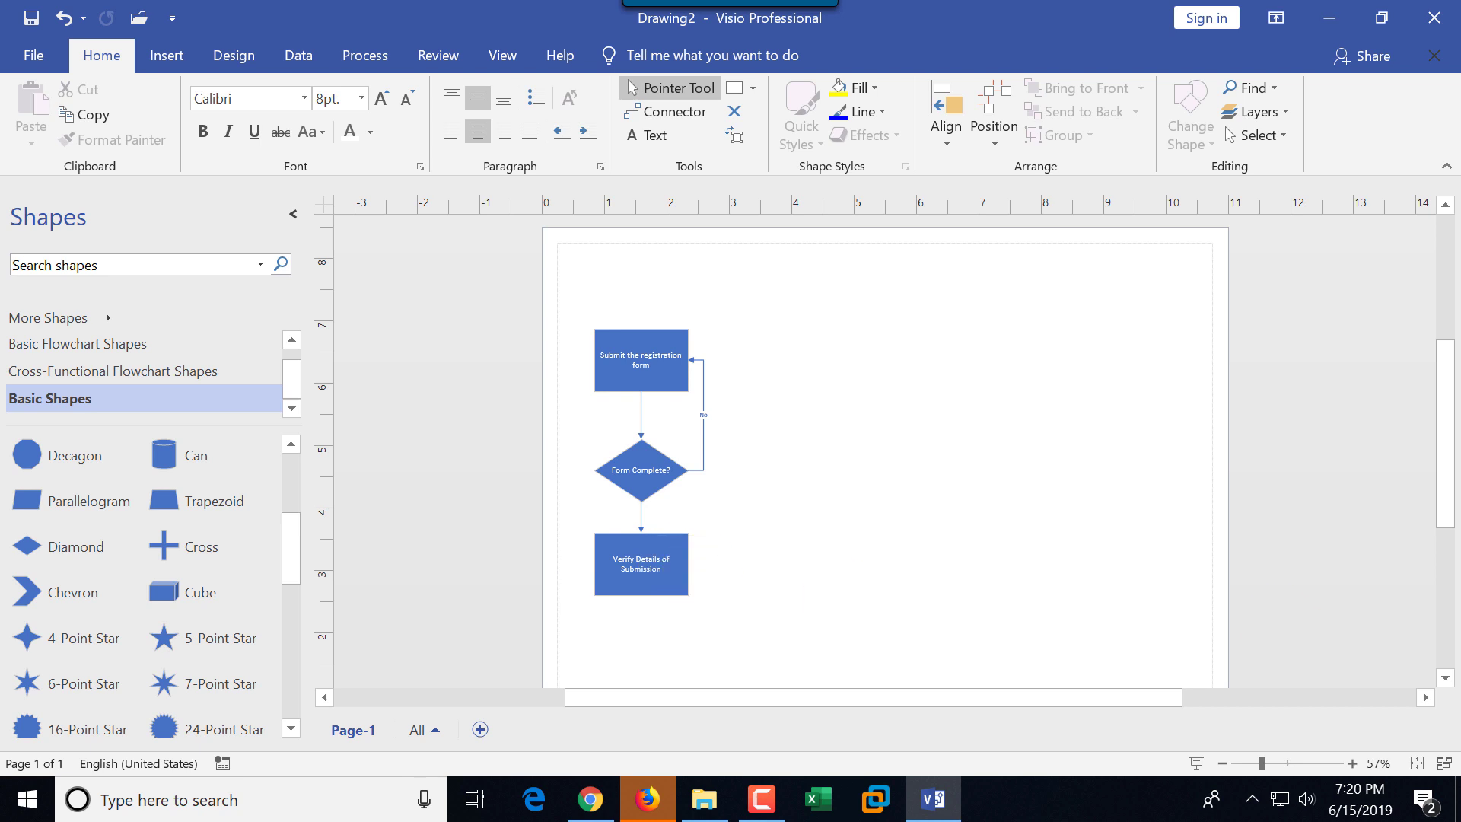
Scroll through Basic Shapes, then switch the Shapes pane to the Basic Flowchart Shapes stencil.
{"action": "scroll", "coordinate": [144, 586], "scroll_direction": "up", "scroll_amount": 3}
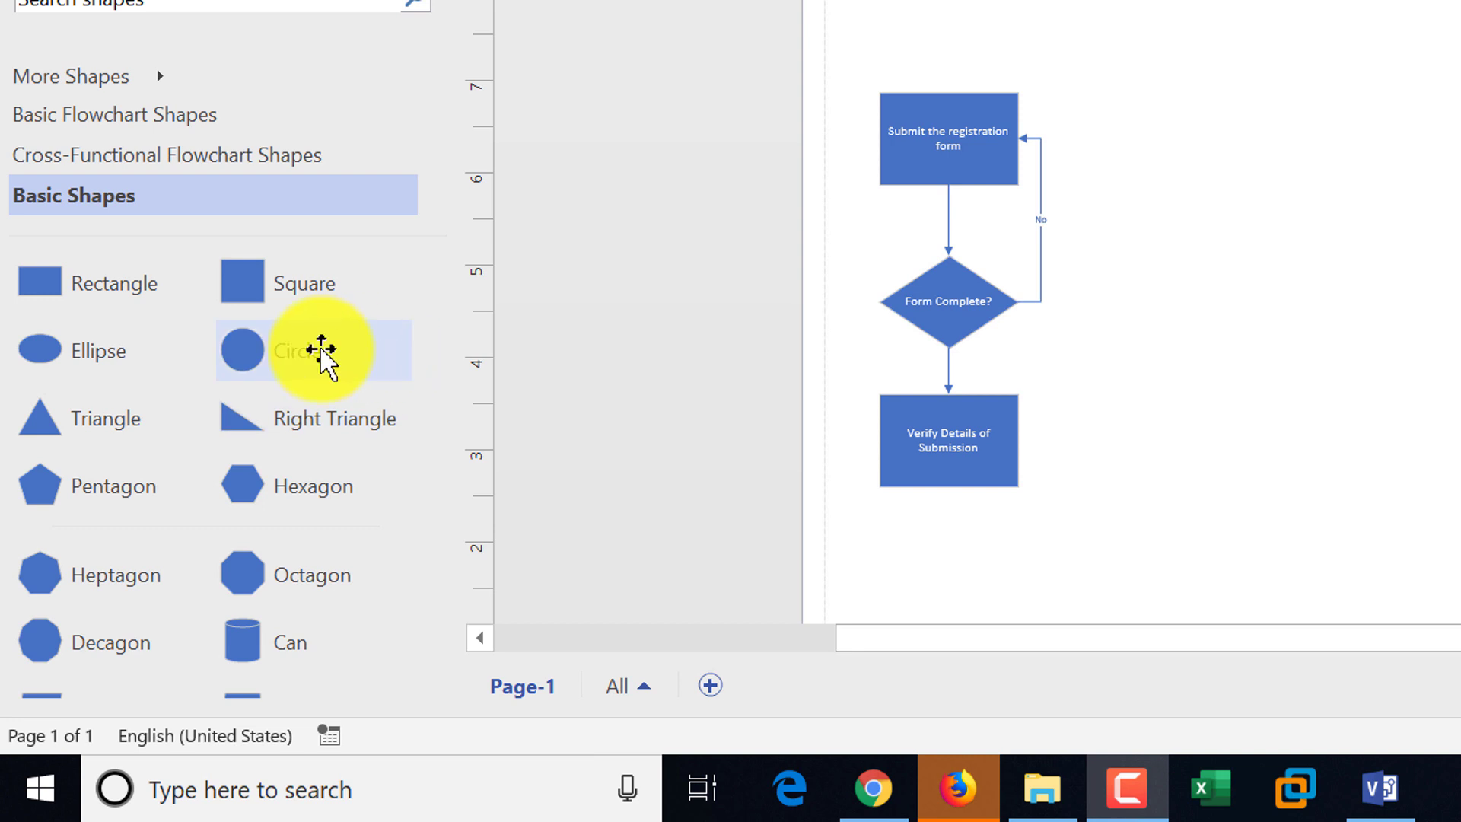
{"action": "scroll", "coordinate": [369, 460], "scroll_direction": "down", "scroll_amount": 5}
{"action": "scroll", "coordinate": [341, 577], "scroll_direction": "down", "scroll_amount": 12}
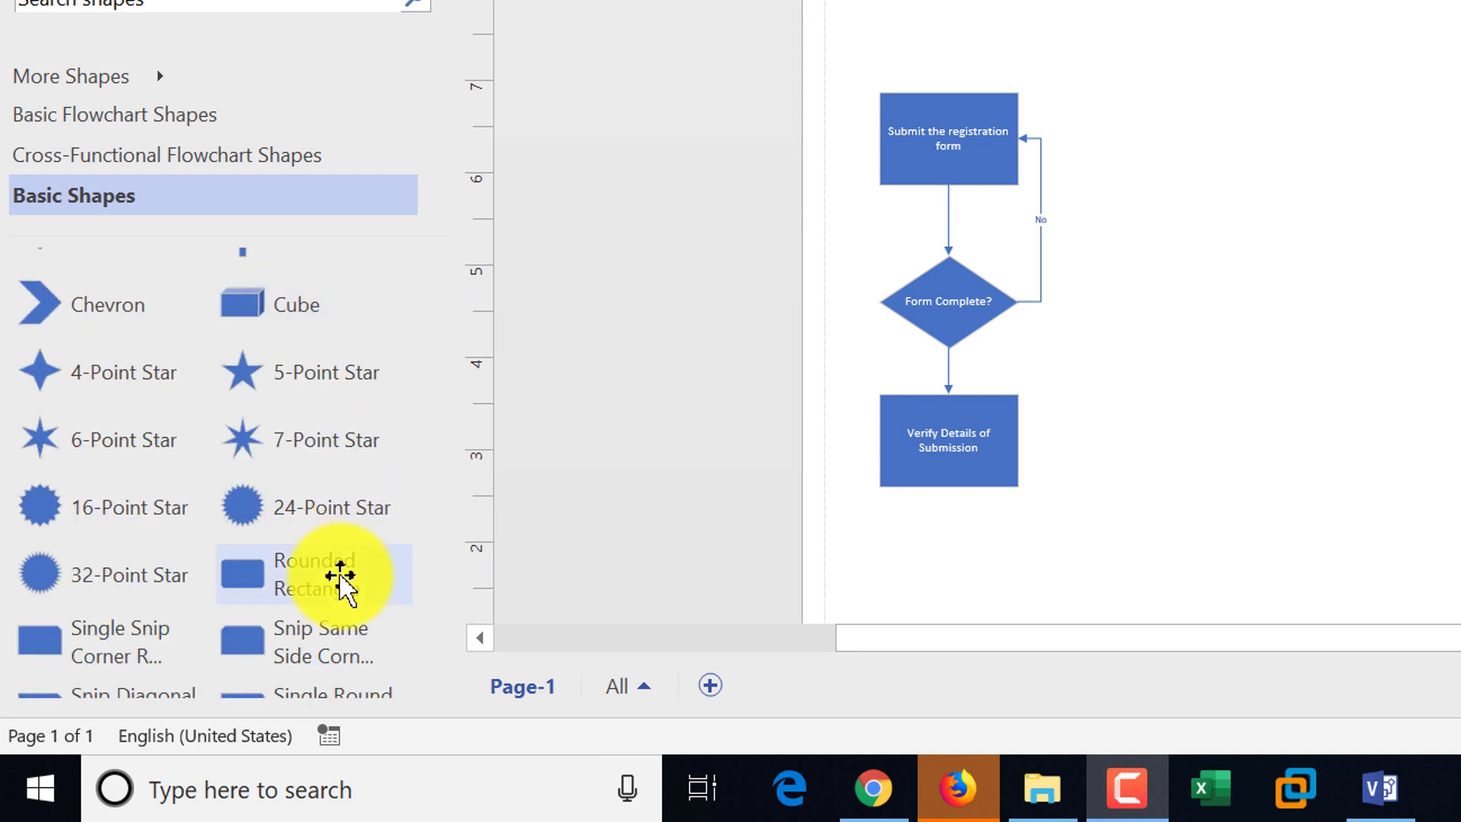
{"action": "scroll", "coordinate": [340, 577], "scroll_direction": "up", "scroll_amount": 12}
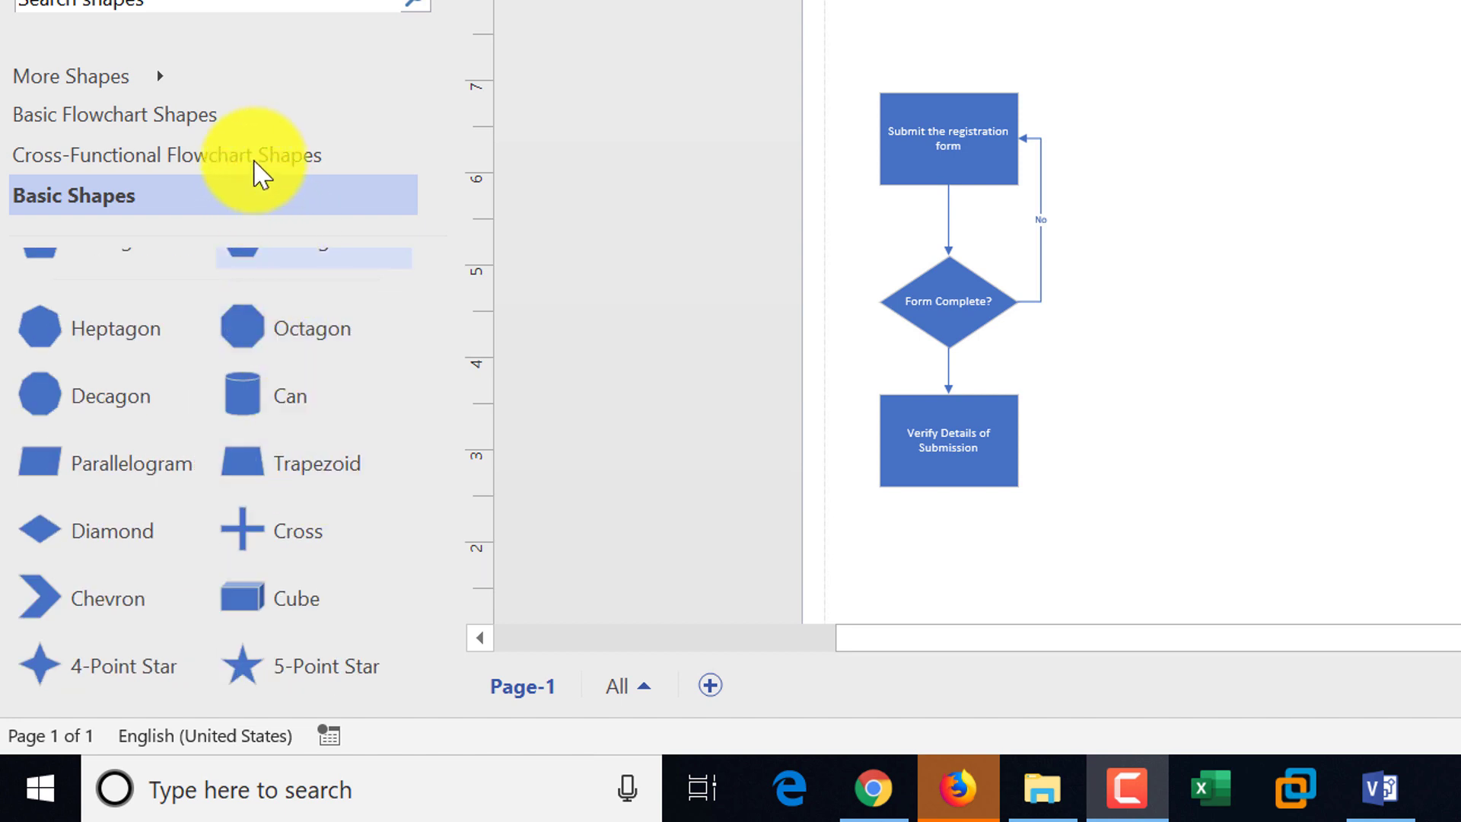
{"action": "left_click", "coordinate": [203, 118]}
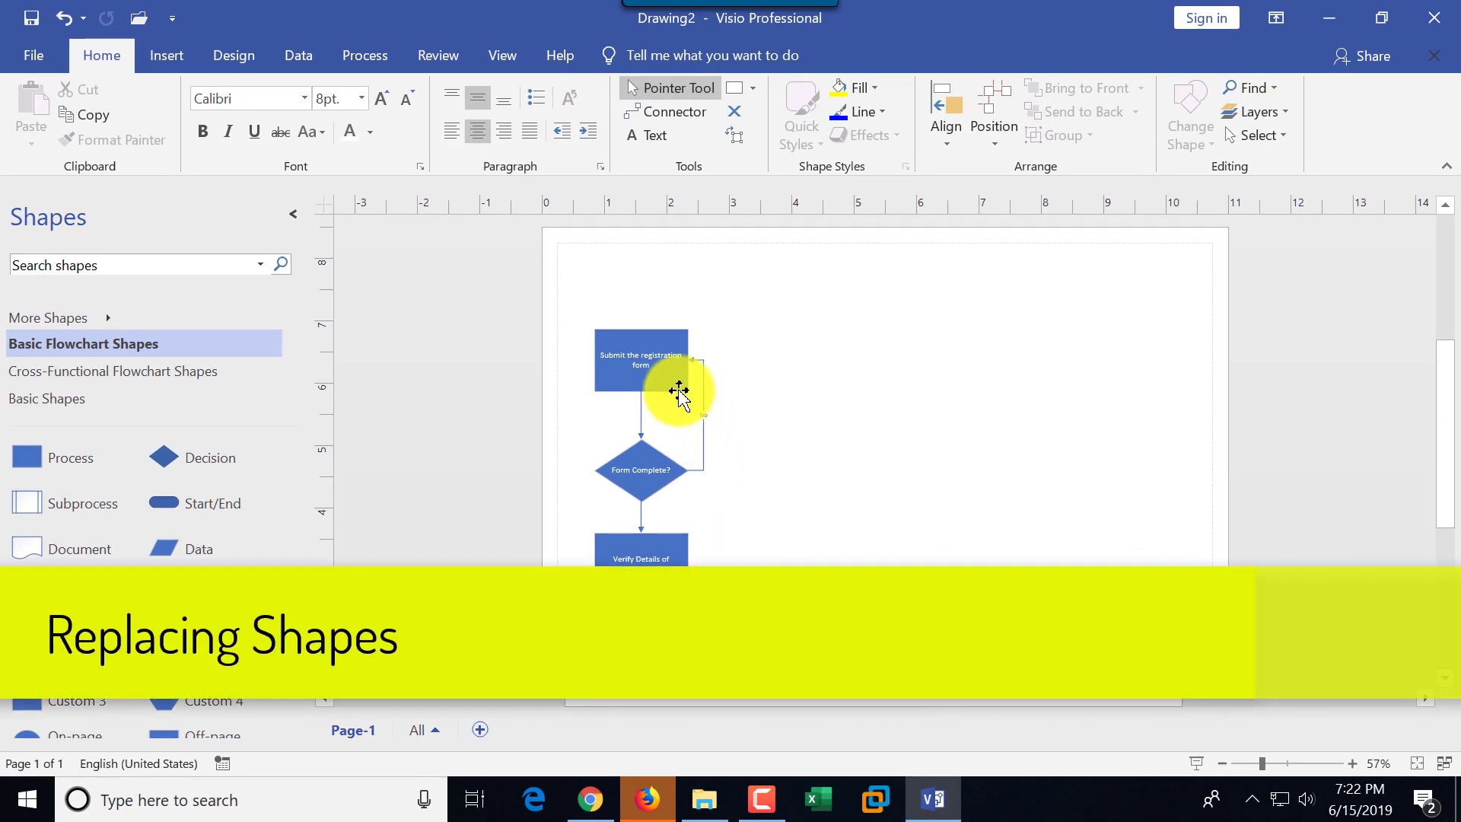
Change the 'Submit the registration form' box into a flowchart Process shape.
{"action": "left_click", "coordinate": [680, 391]}
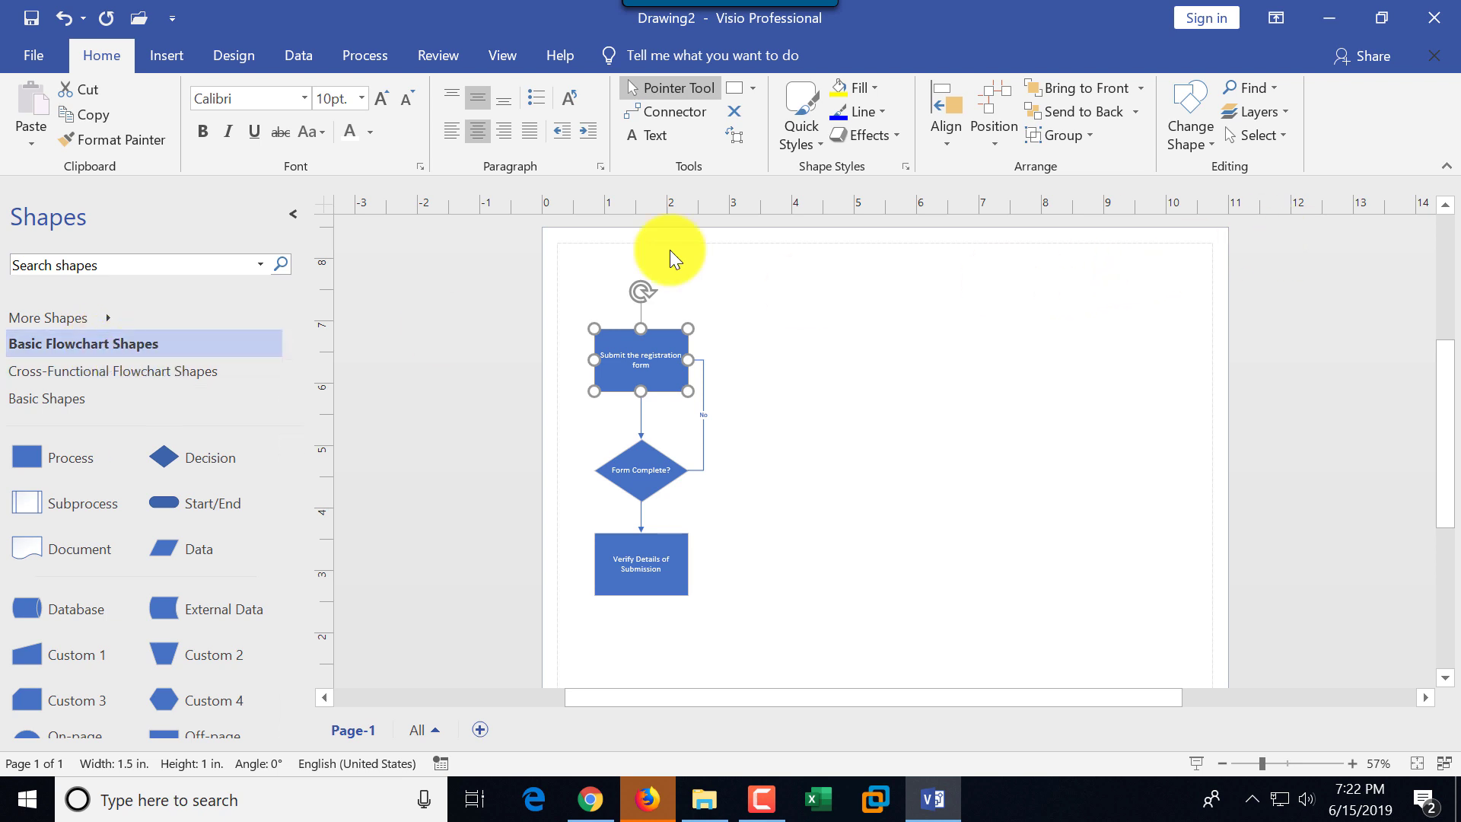
{"action": "left_click", "coordinate": [1208, 145]}
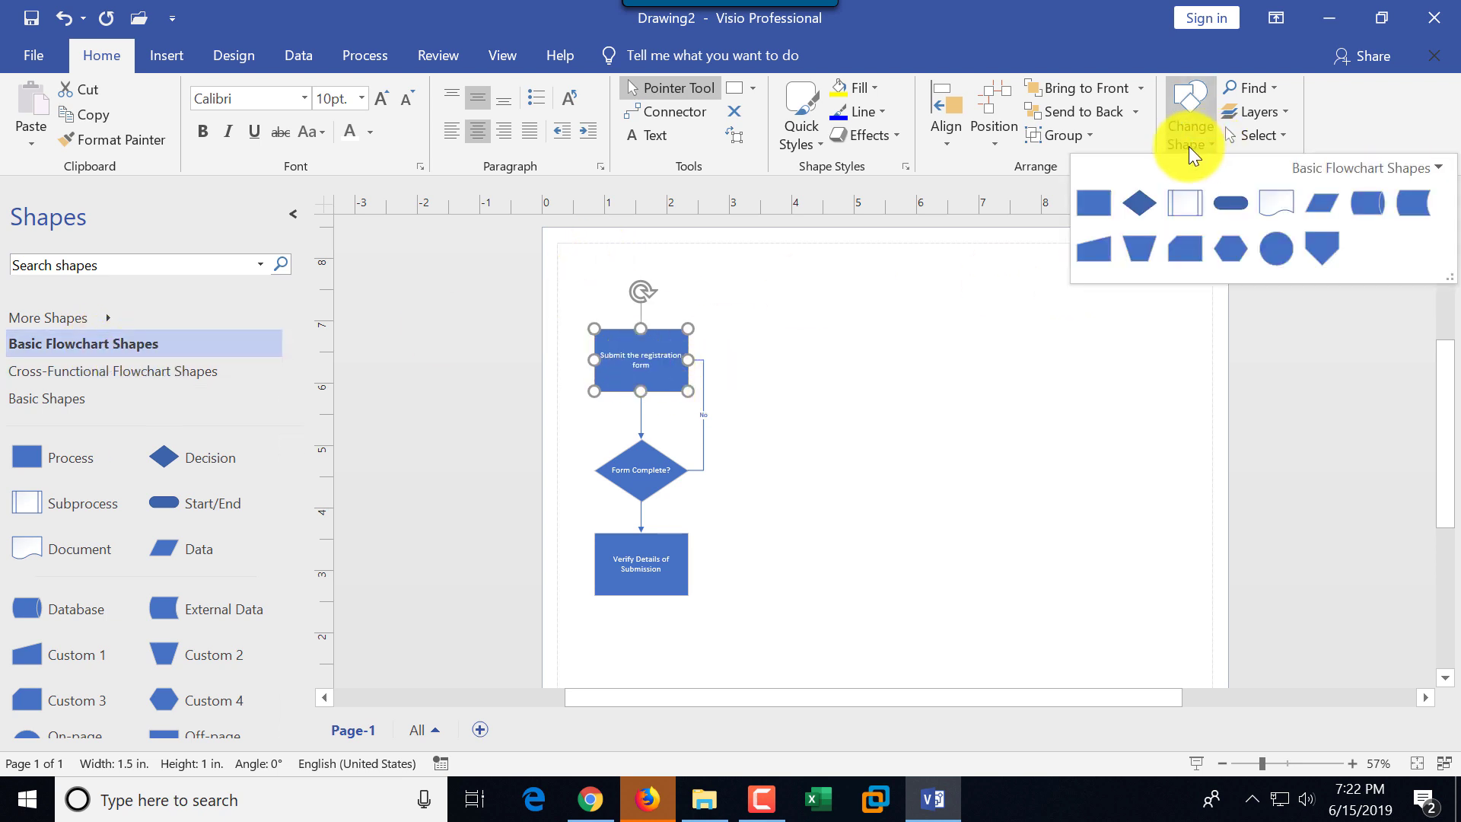
{"action": "left_click", "coordinate": [1099, 207]}
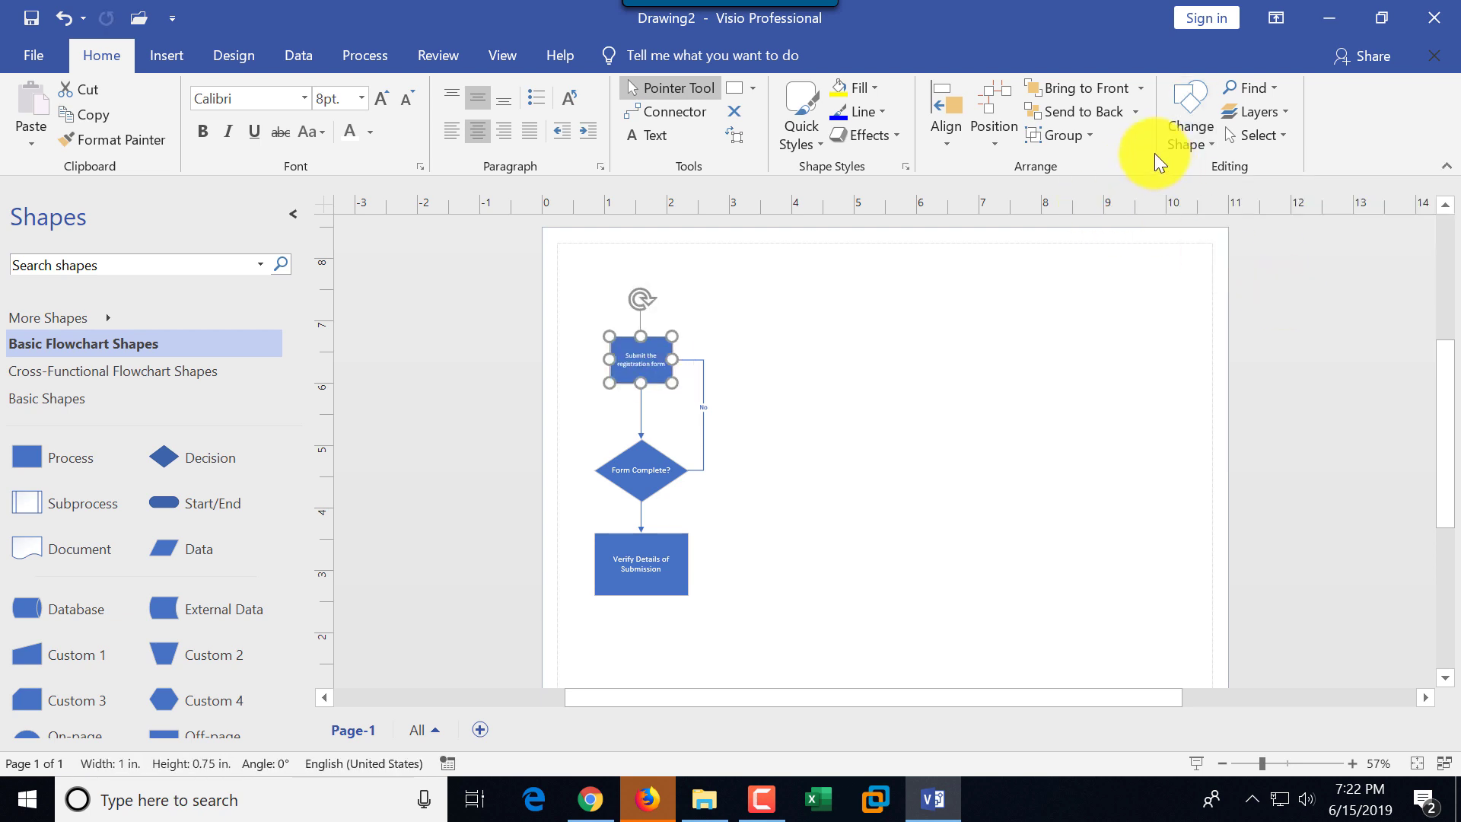
Change the 'Form Complete?' diamond into a flowchart Decision shape.
{"action": "left_click", "coordinate": [661, 461]}
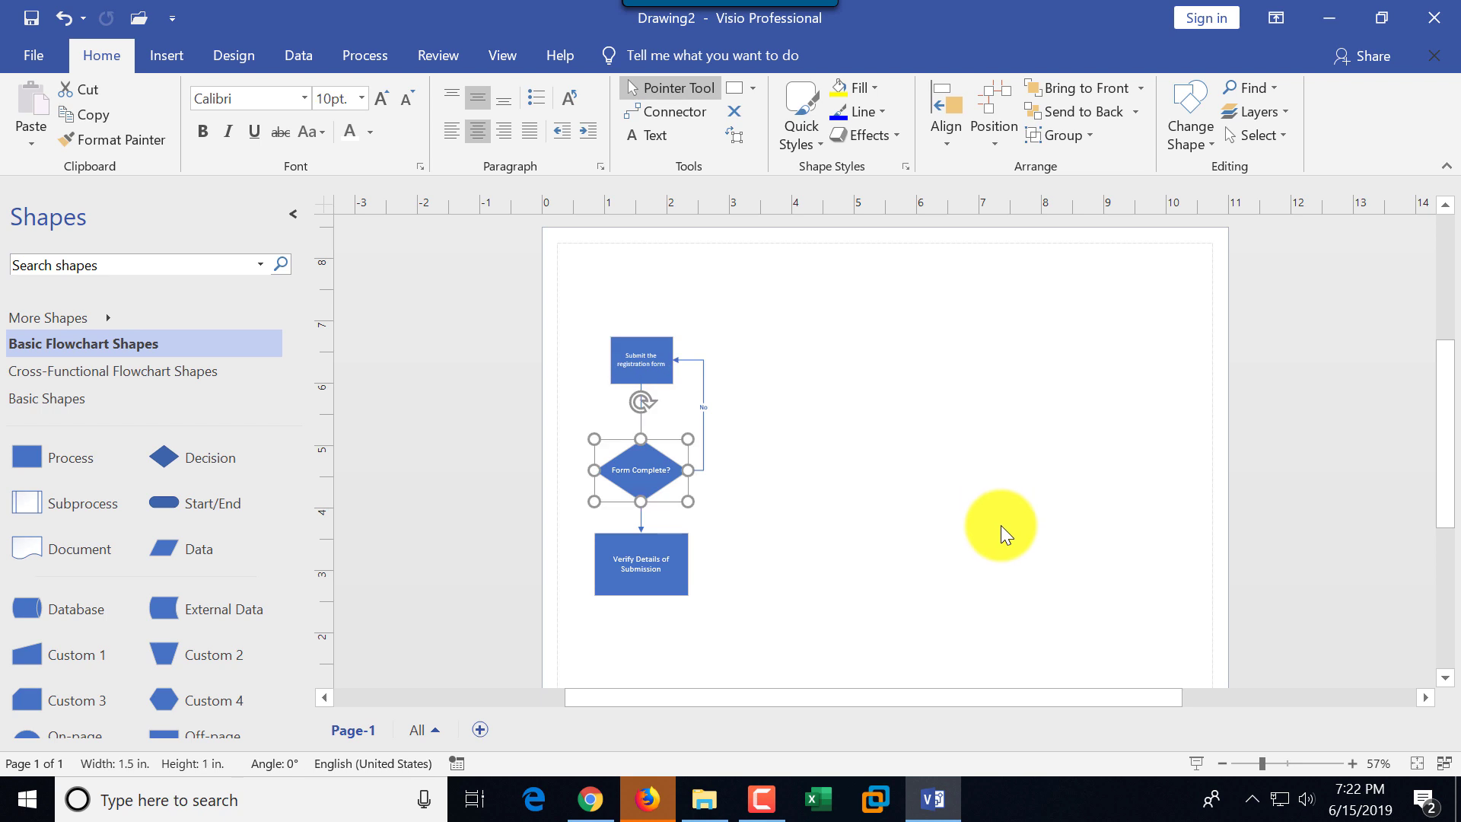
{"action": "left_click", "coordinate": [1184, 144]}
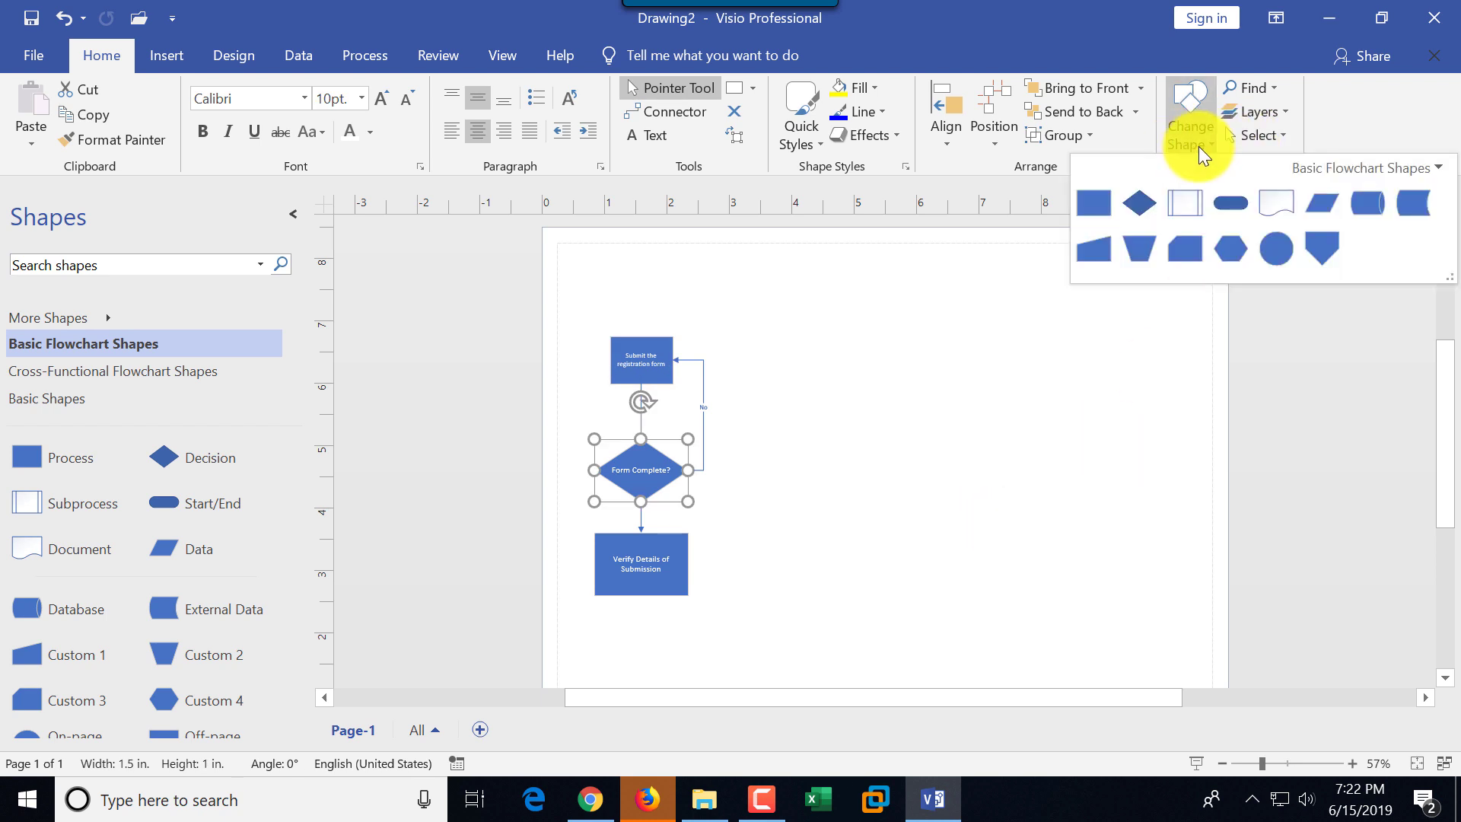
{"action": "left_click", "coordinate": [1143, 202]}
{"action": "left_click", "coordinate": [665, 574]}
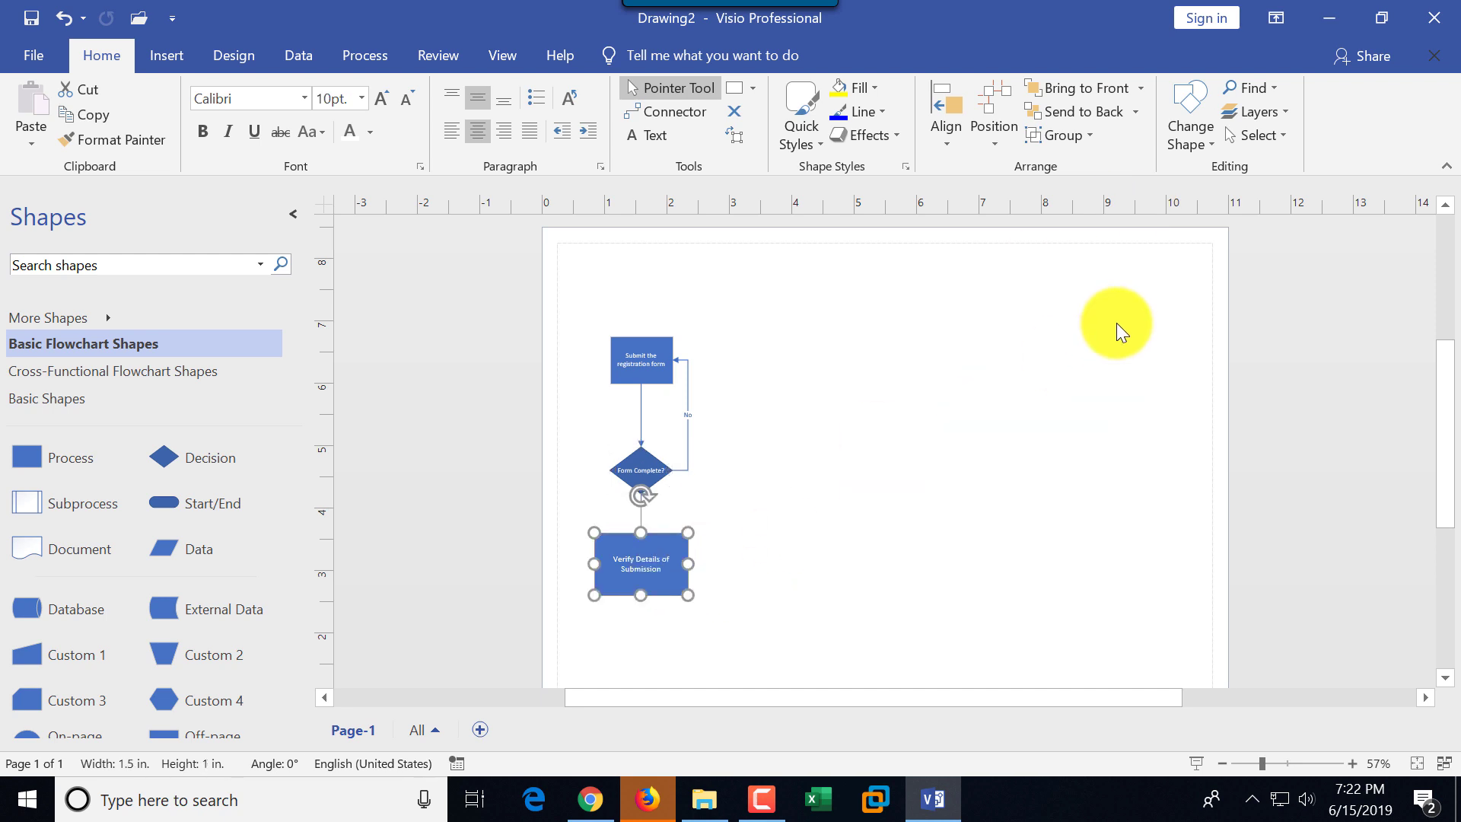
Make 'Verify Details of Submission' a Process shape; try Process on 'Form Complete?' then undo it.
{"action": "left_click", "coordinate": [1193, 152]}
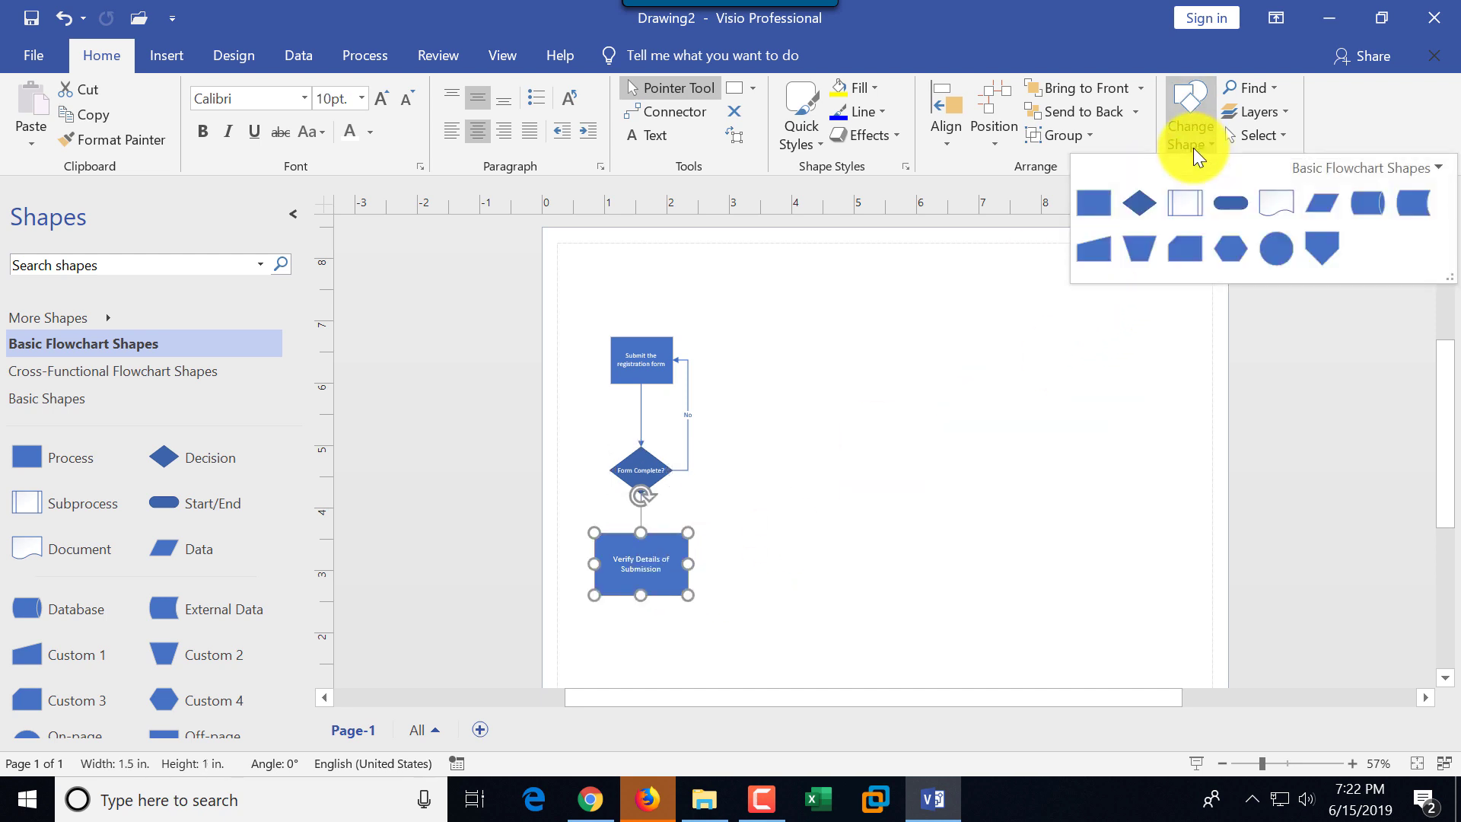
{"action": "left_click", "coordinate": [1098, 199]}
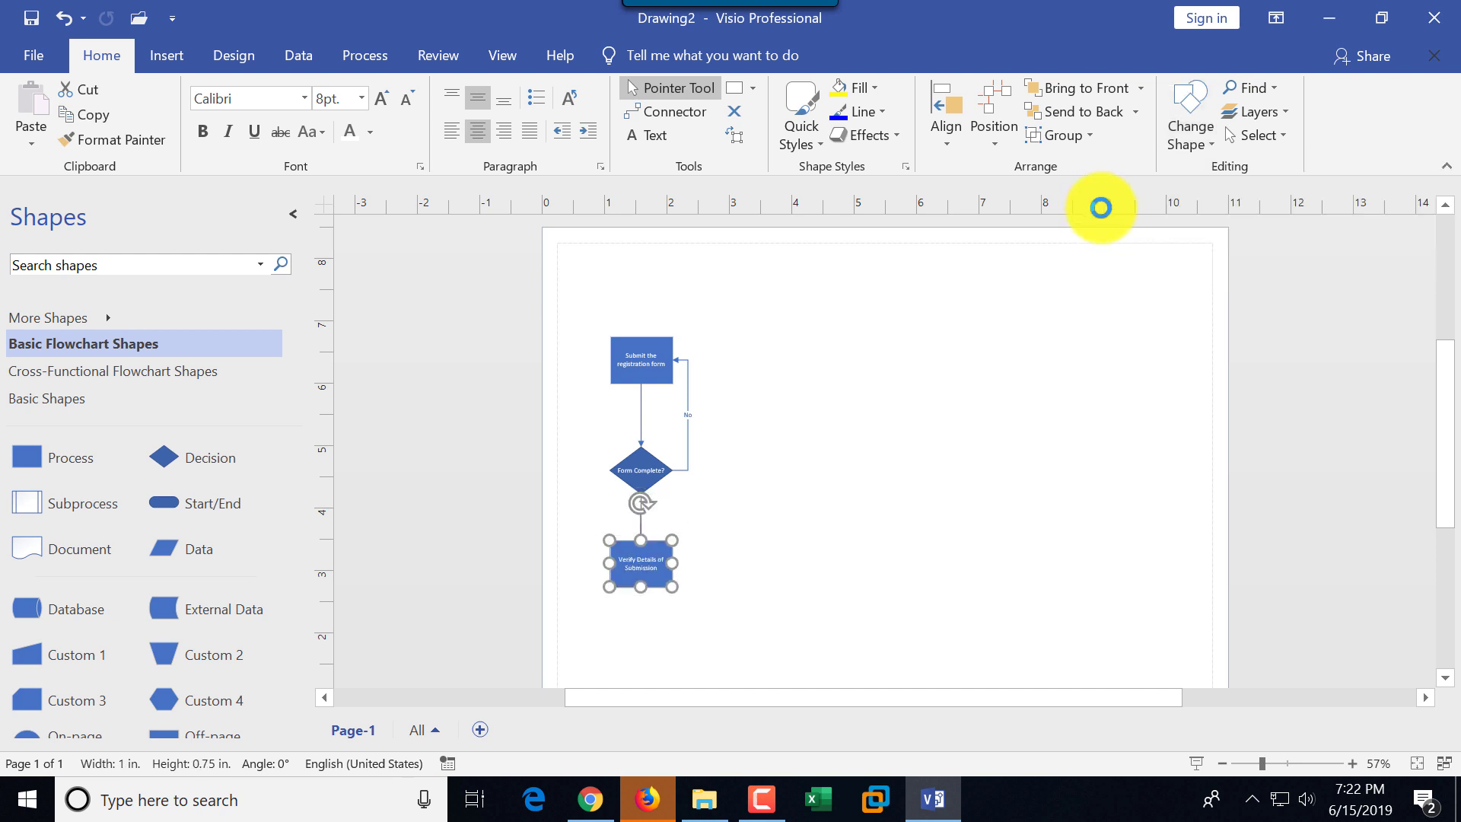
{"action": "left_click", "coordinate": [631, 464]}
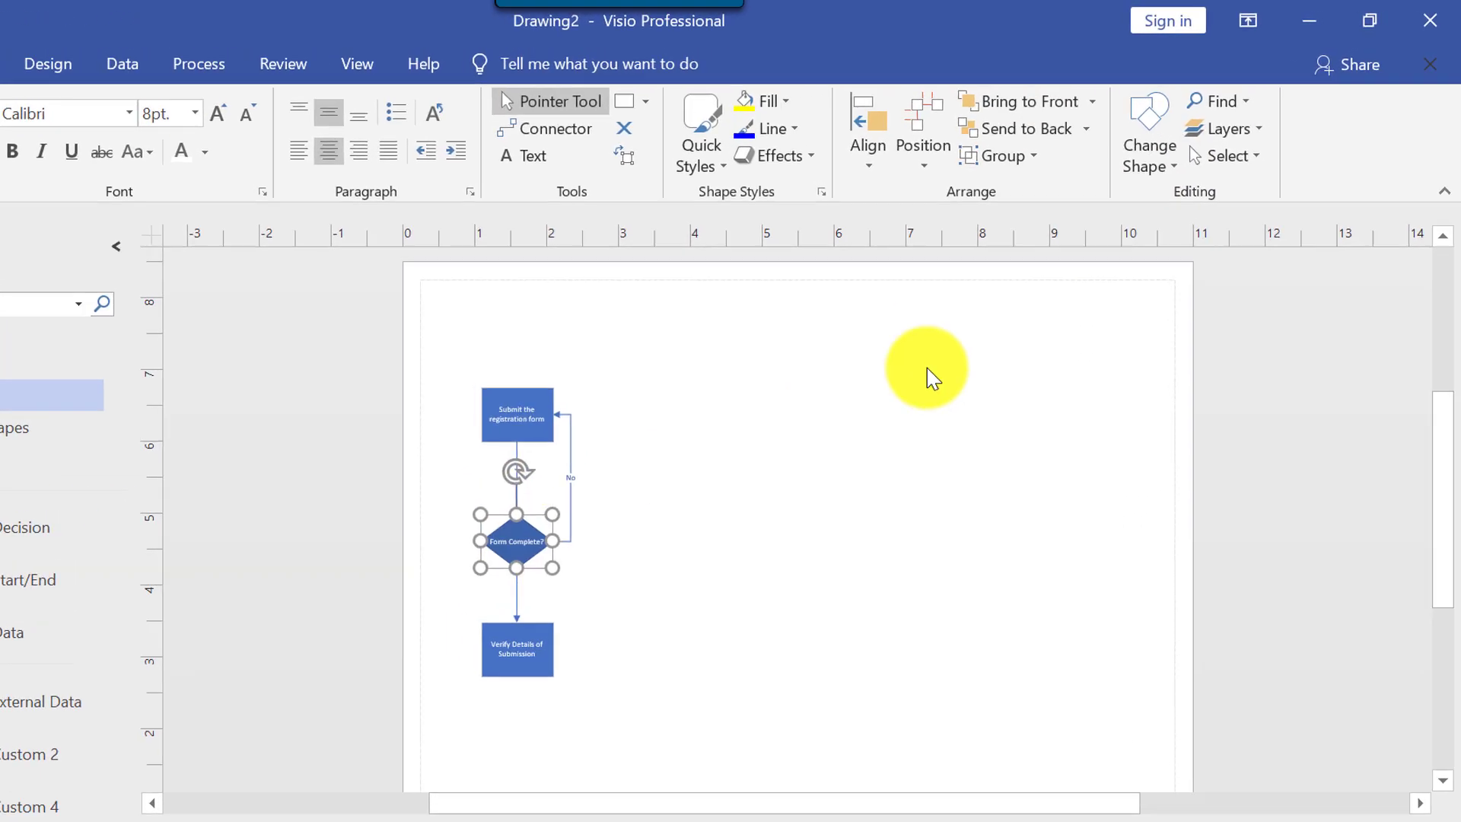
{"action": "scroll", "coordinate": [714, 590], "scroll_direction": "up", "scroll_amount": 3}
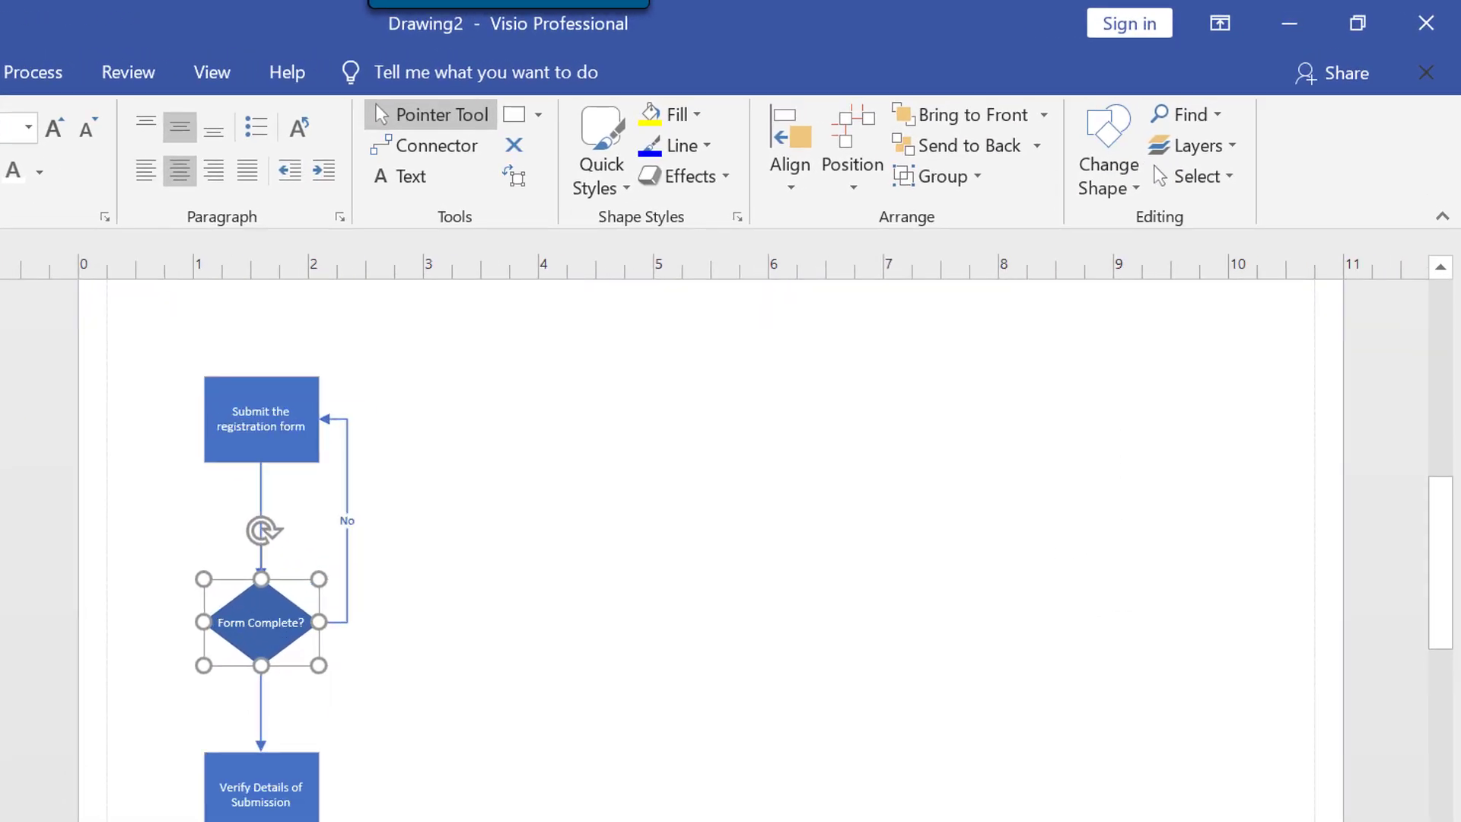
{"action": "scroll", "coordinate": [1121, 369], "scroll_direction": "left", "scroll_amount": 5}
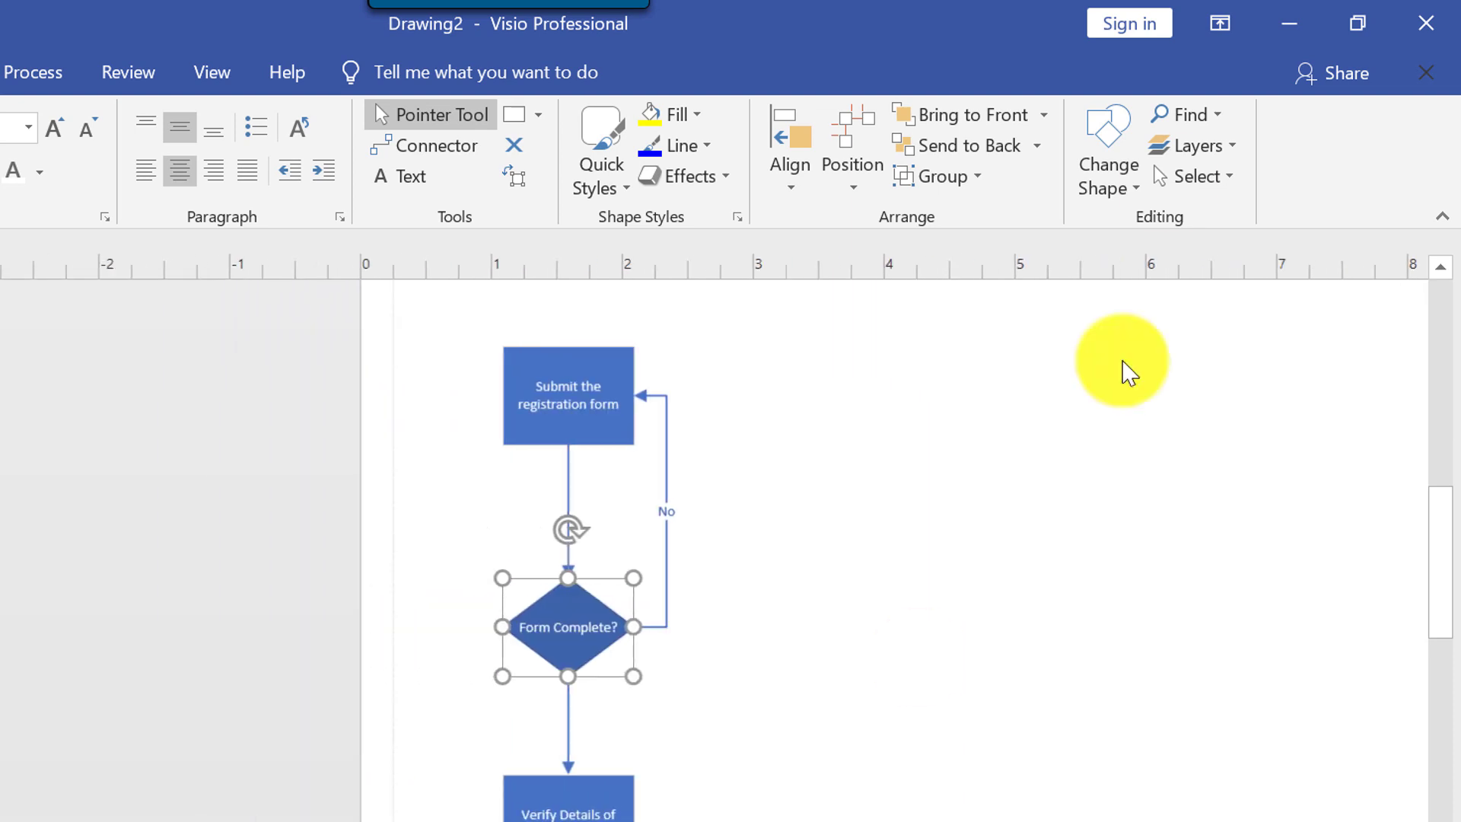
{"action": "left_click", "coordinate": [1133, 192]}
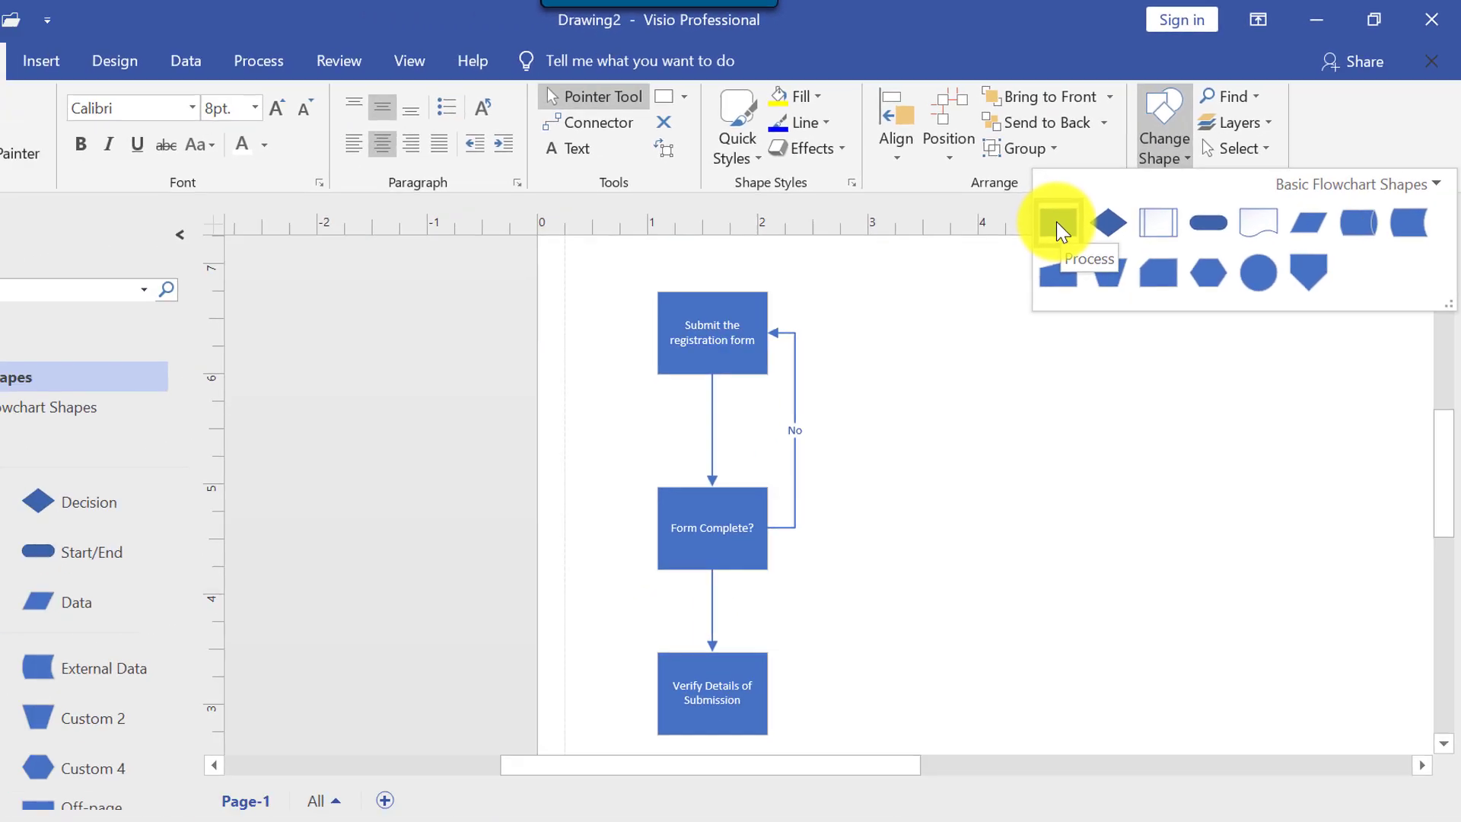
{"action": "left_click", "coordinate": [981, 264]}
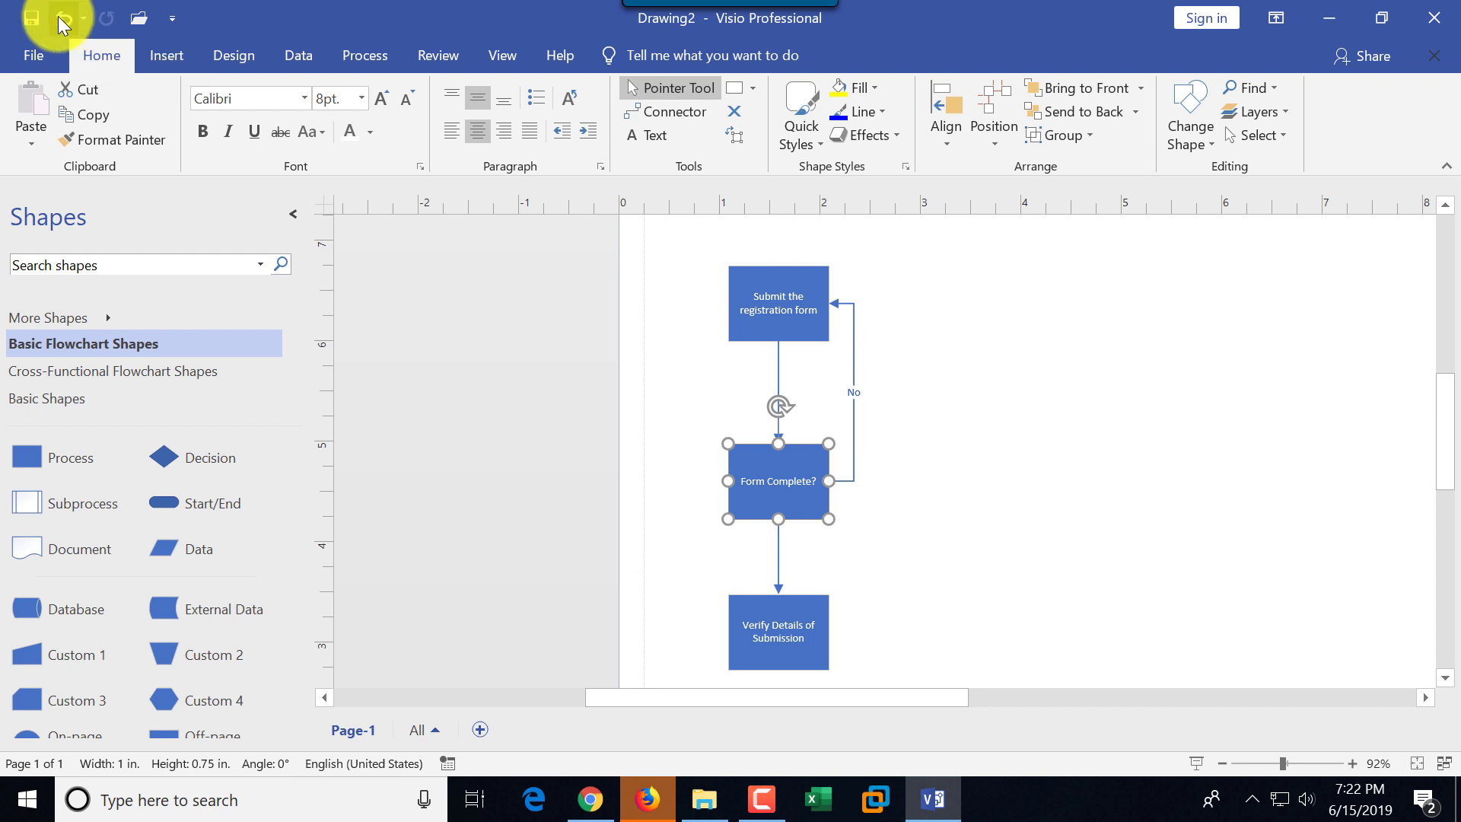
{"action": "left_click", "coordinate": [65, 17]}
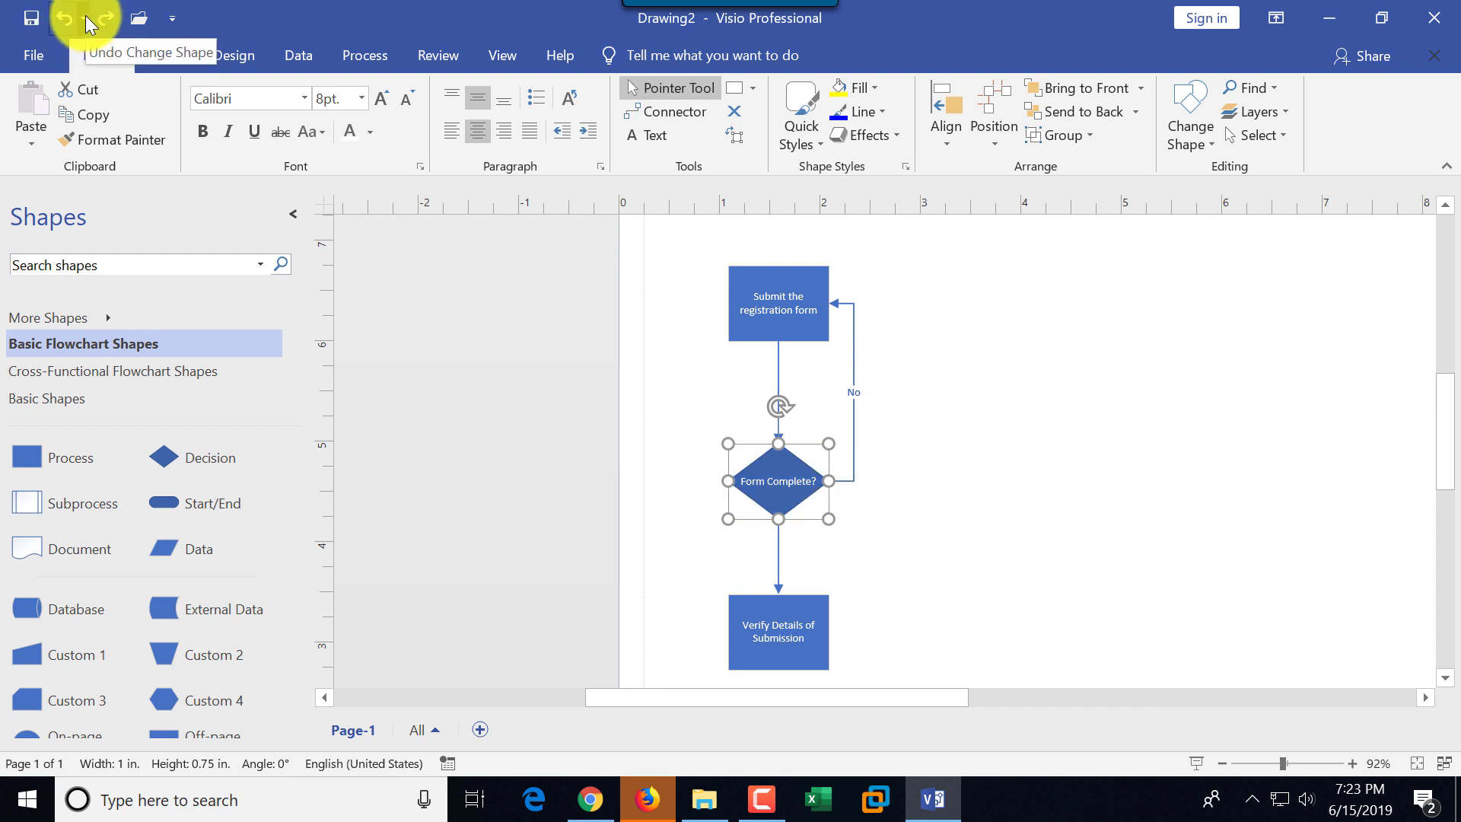
Undo several actions, redo three, then undo once so 'Form Complete?' is a diamond again.
{"action": "left_click", "coordinate": [85, 16]}
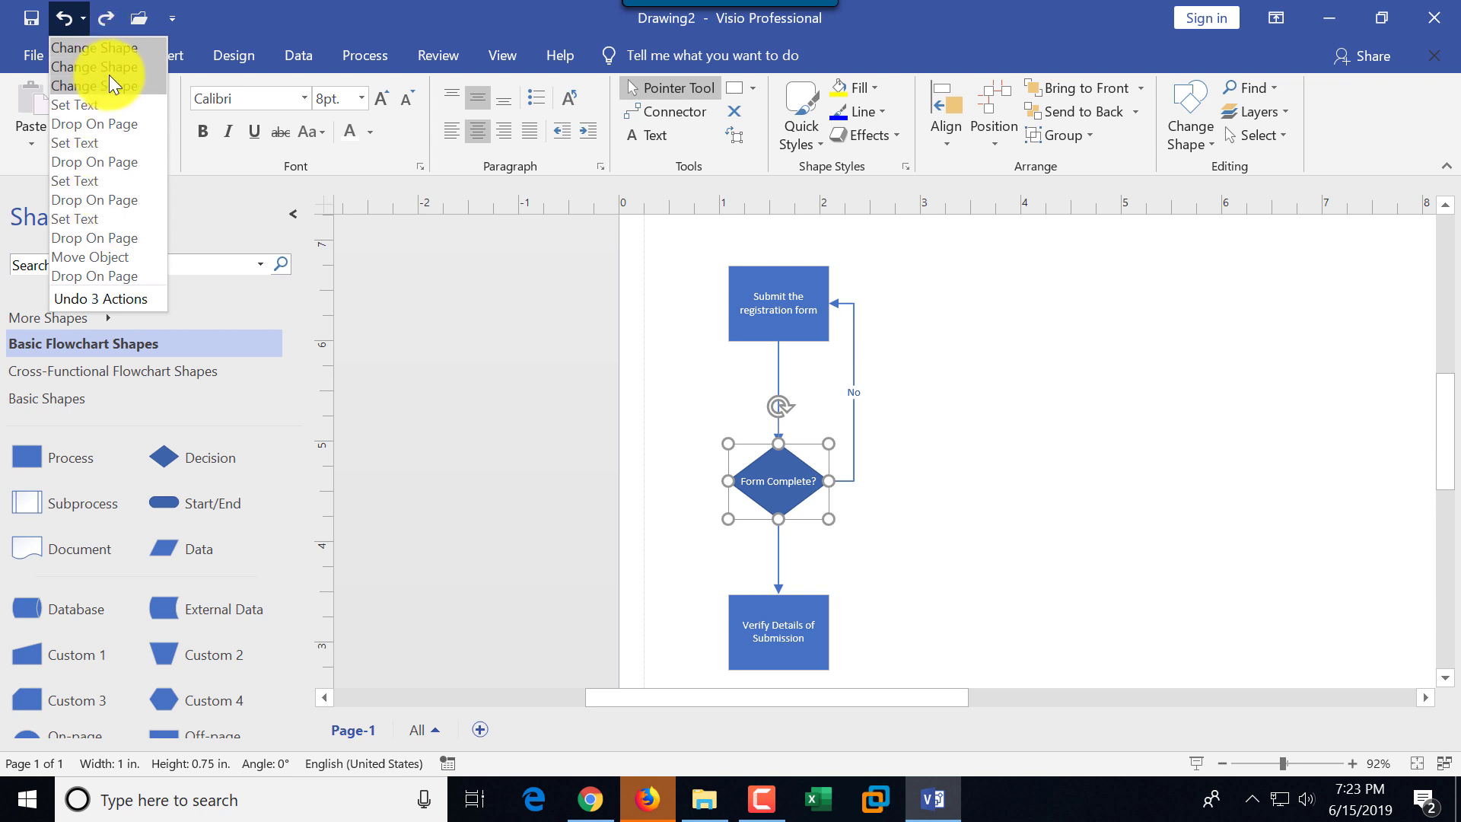
{"action": "left_click", "coordinate": [117, 119]}
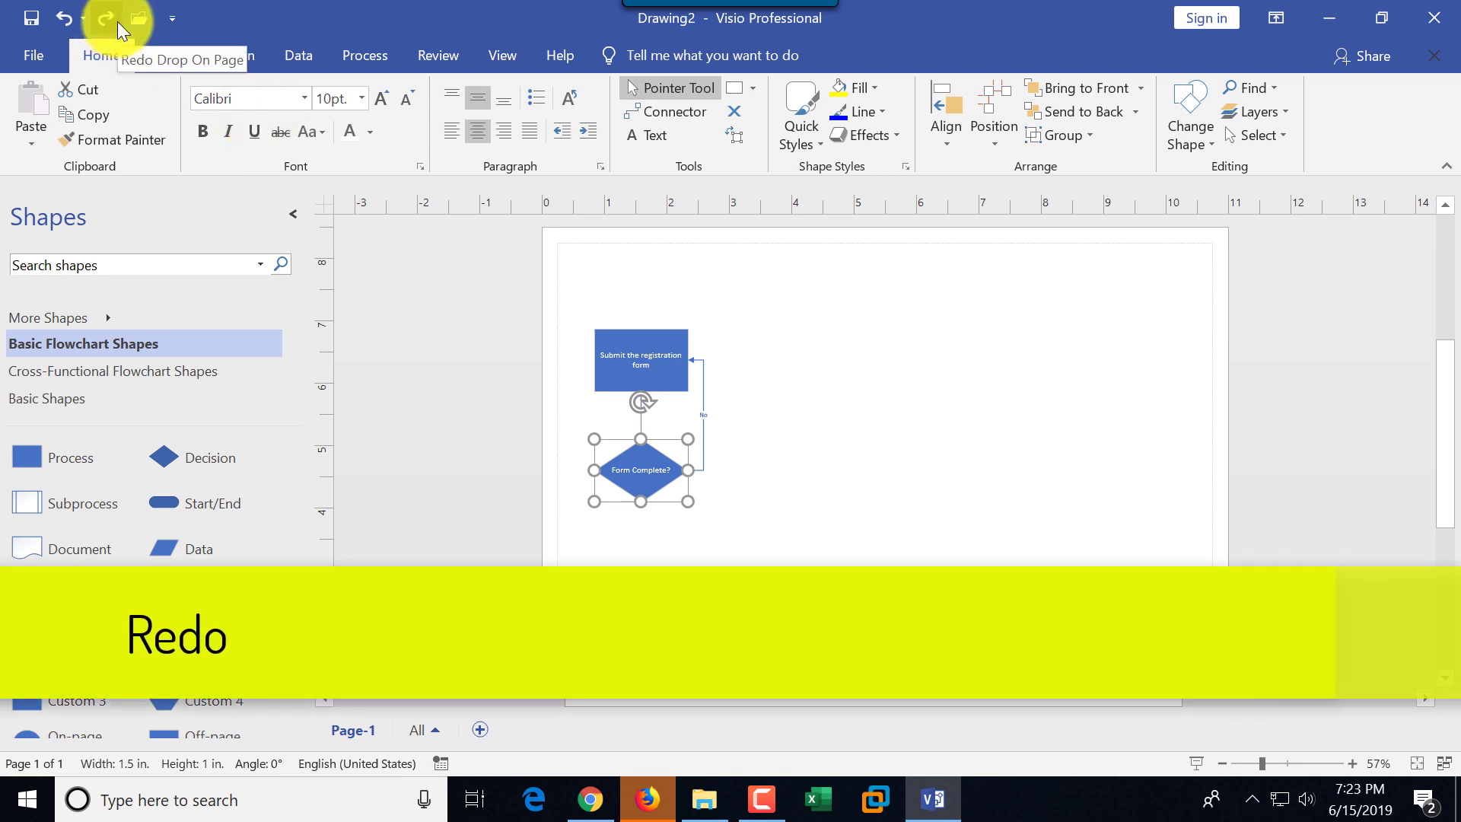
{"action": "left_click", "coordinate": [110, 23]}
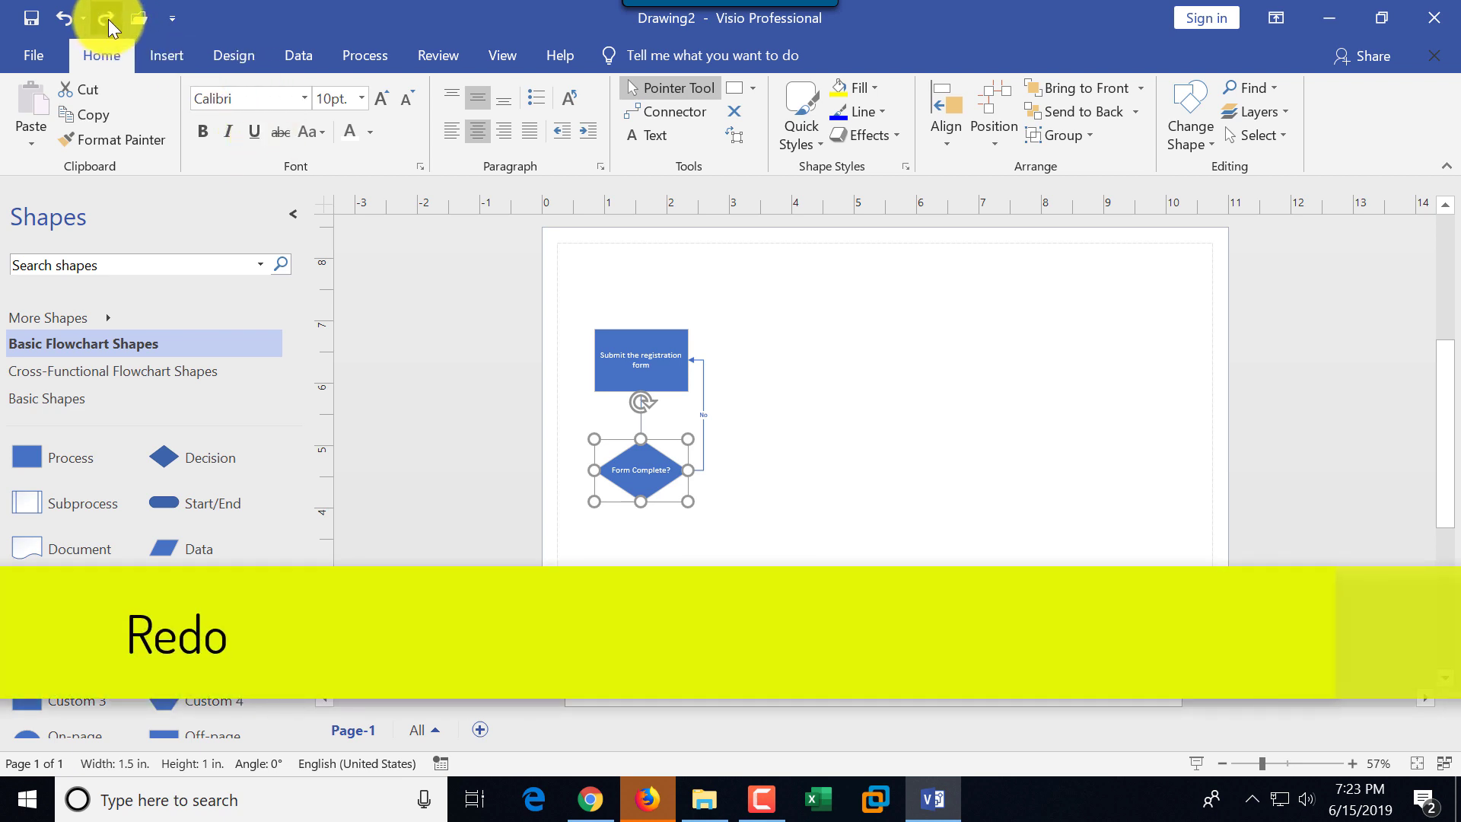
{"action": "left_click", "coordinate": [110, 23]}
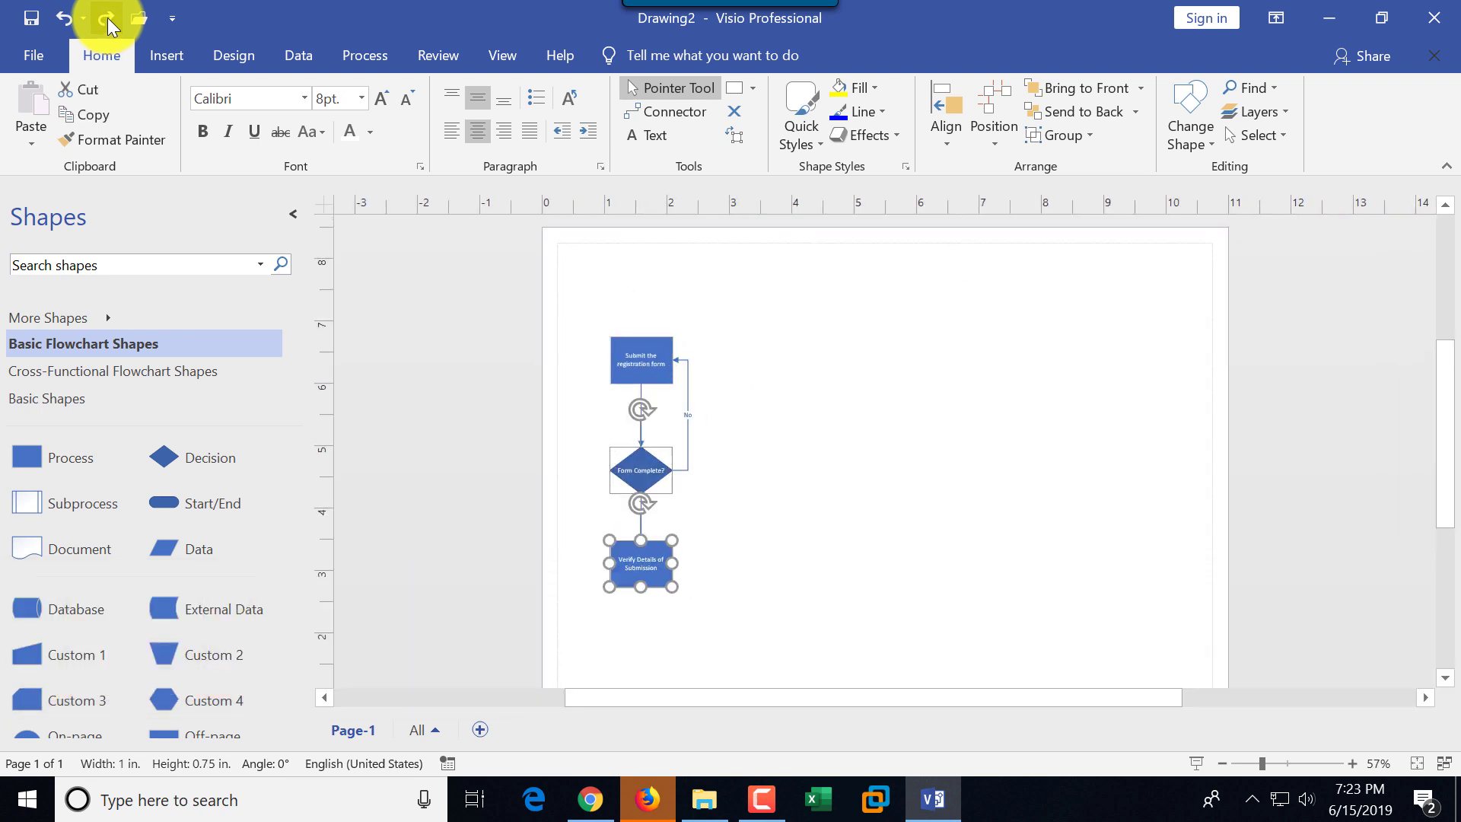
{"action": "left_click", "coordinate": [110, 22]}
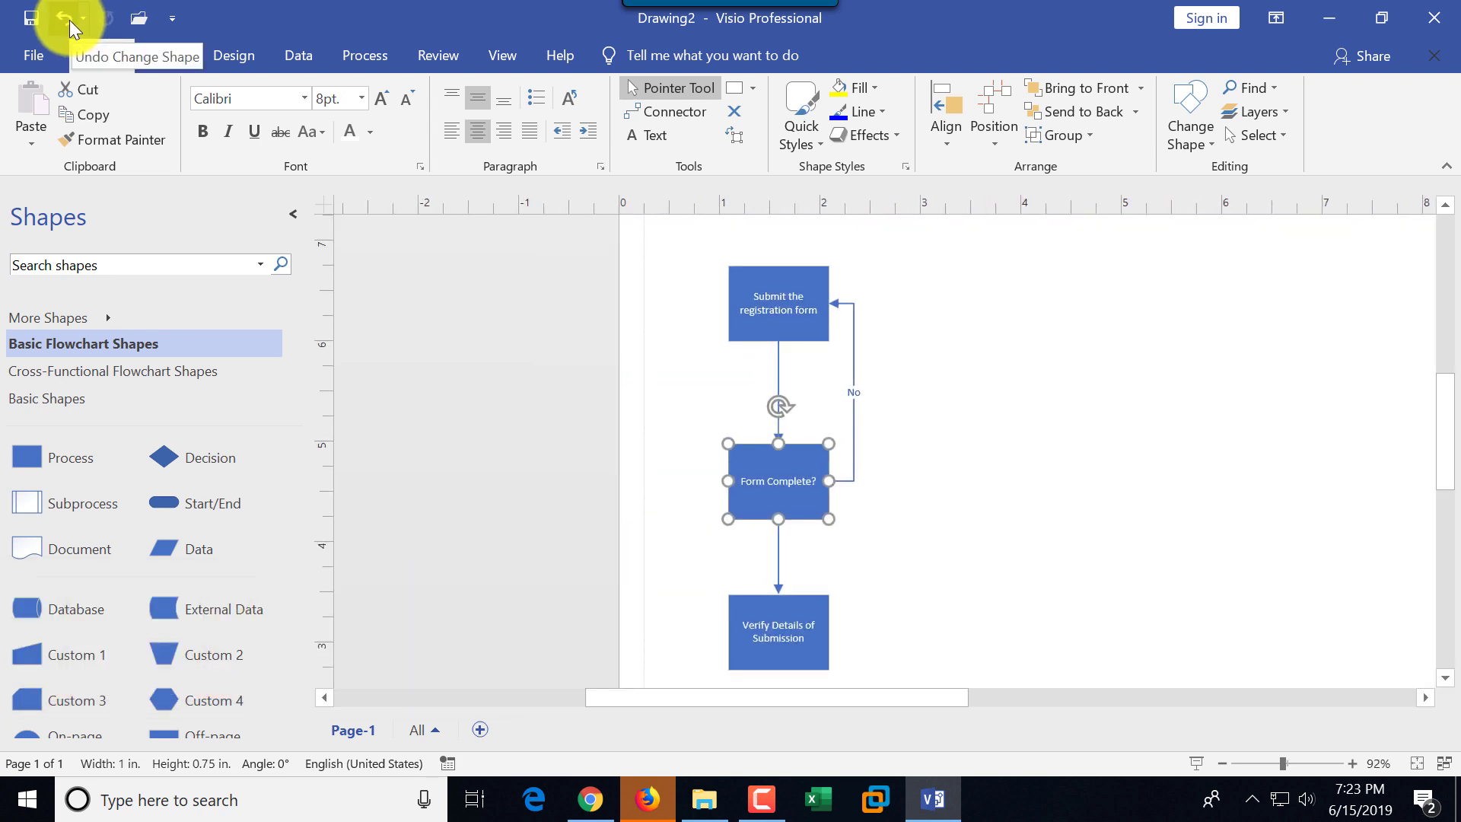
{"action": "left_click", "coordinate": [70, 19]}
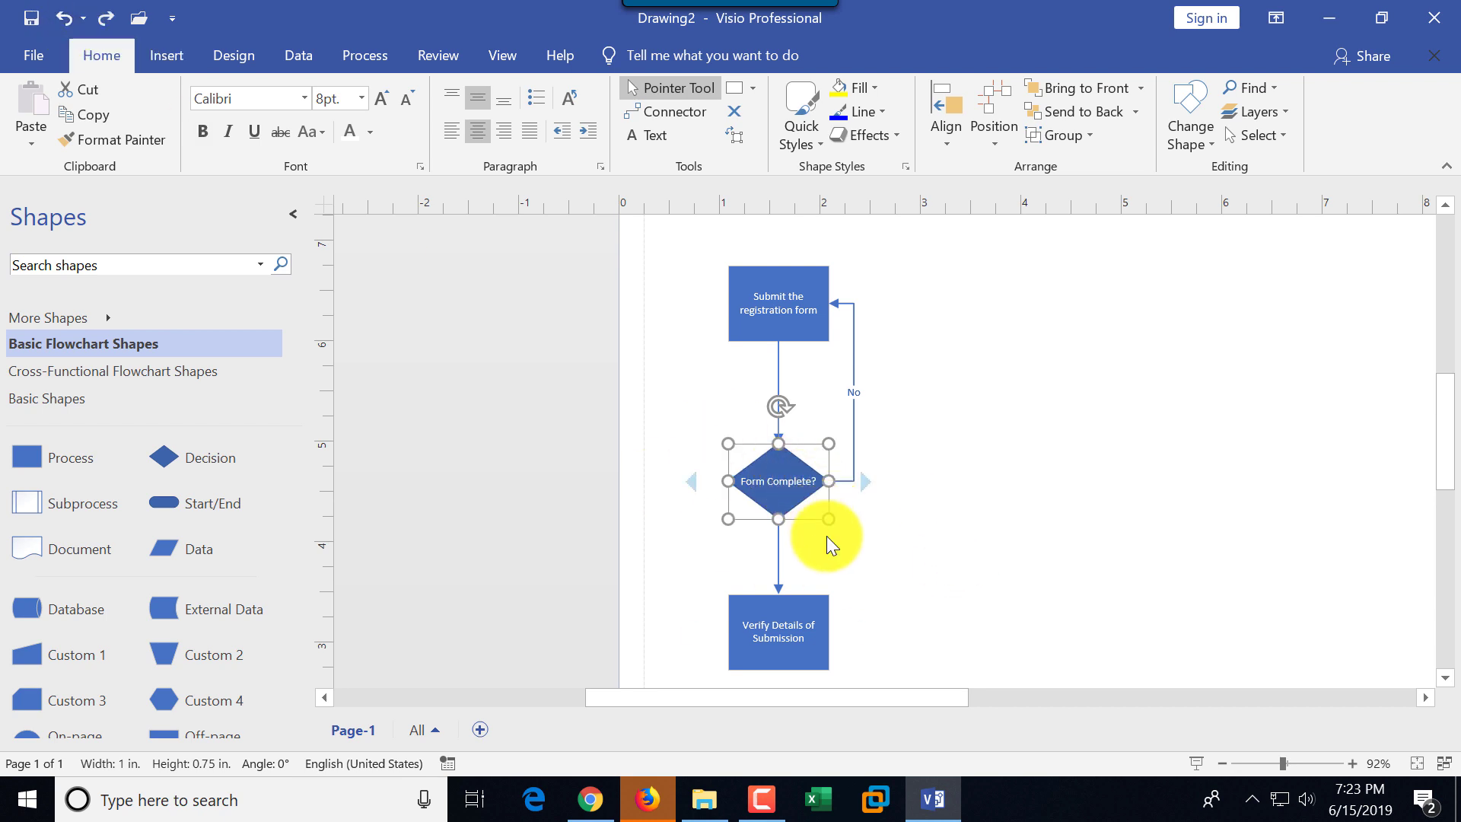
{"action": "left_click", "coordinate": [1138, 656]}
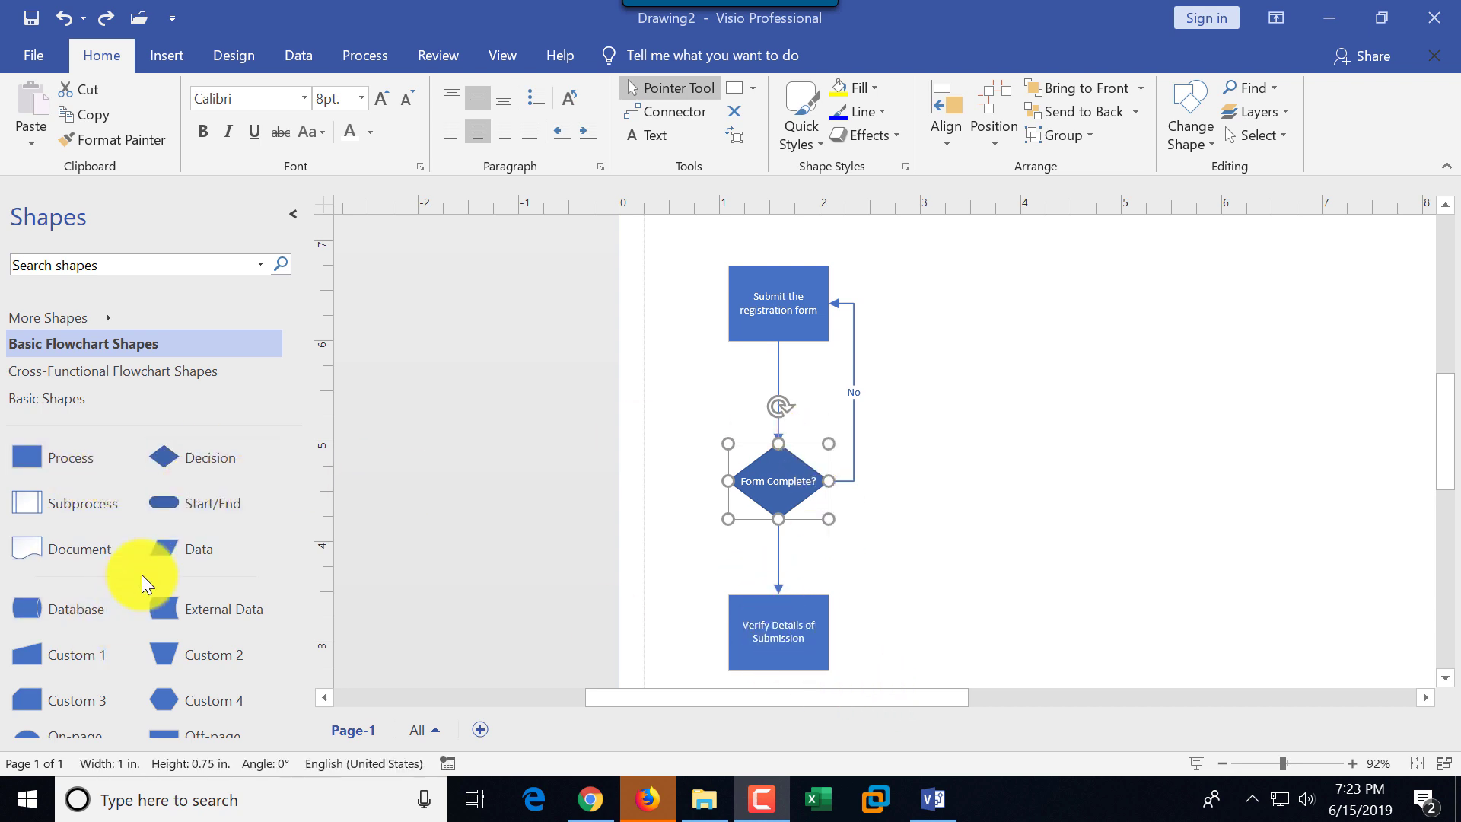
Add a connected 'Accept Submission?' decision after 'Verify Details of Submission'.
{"action": "scroll", "coordinate": [142, 573], "scroll_direction": "down", "scroll_amount": 1}
{"action": "scroll", "coordinate": [145, 578], "scroll_direction": "up", "scroll_amount": 1}
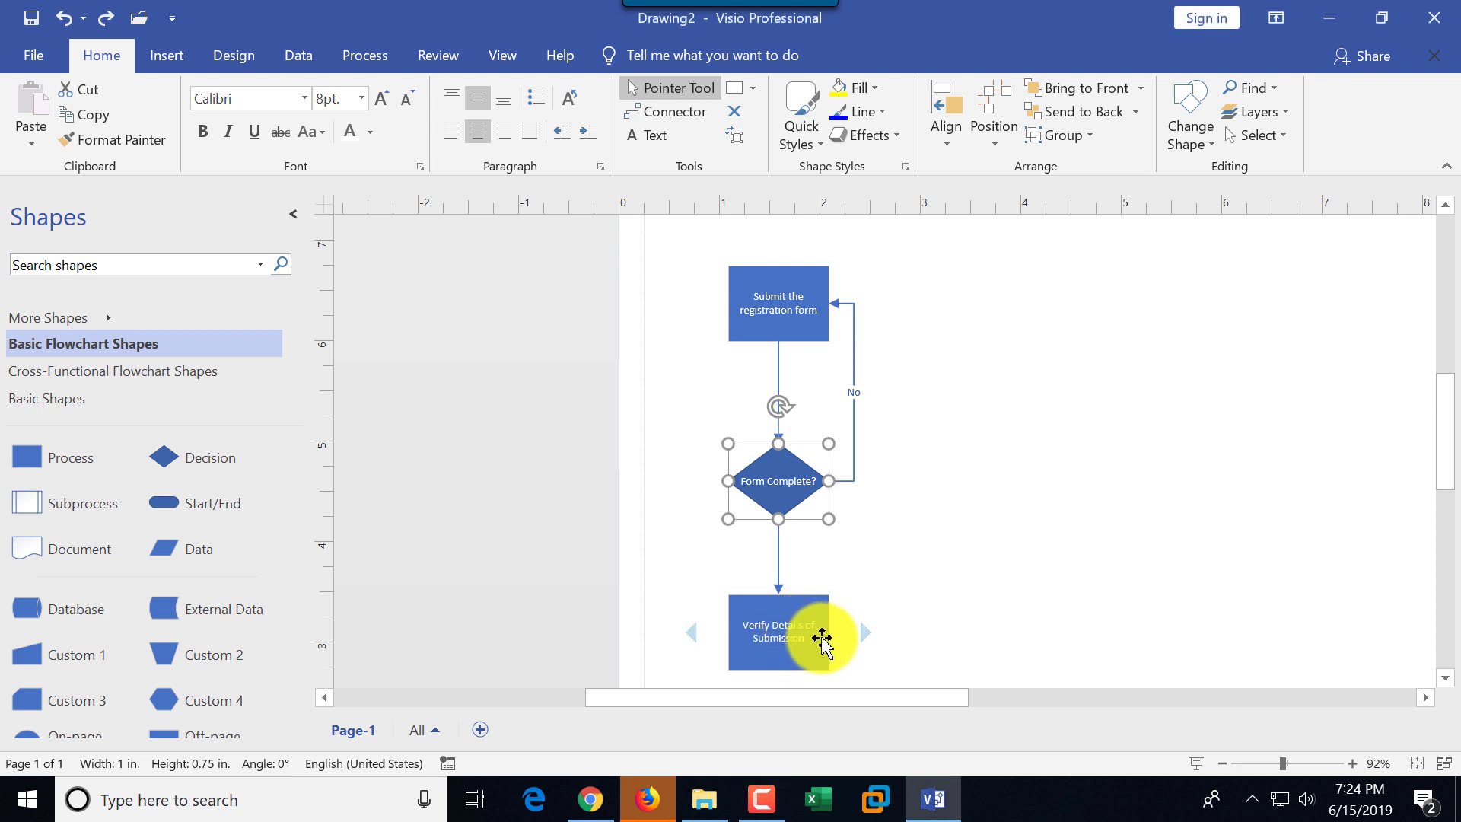
{"action": "mouse_move", "coordinate": [865, 641]}
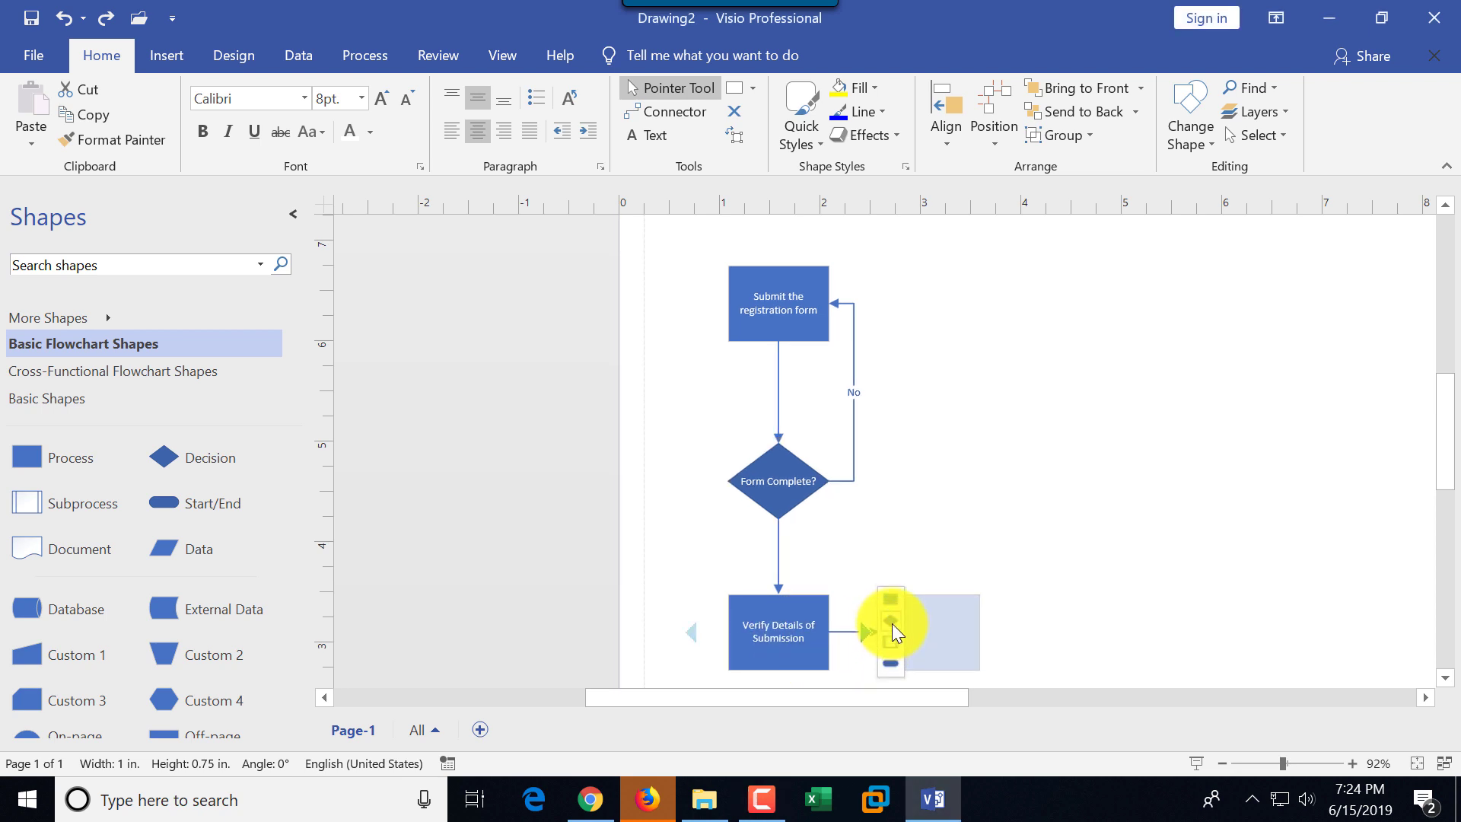
{"action": "left_click", "coordinate": [891, 620]}
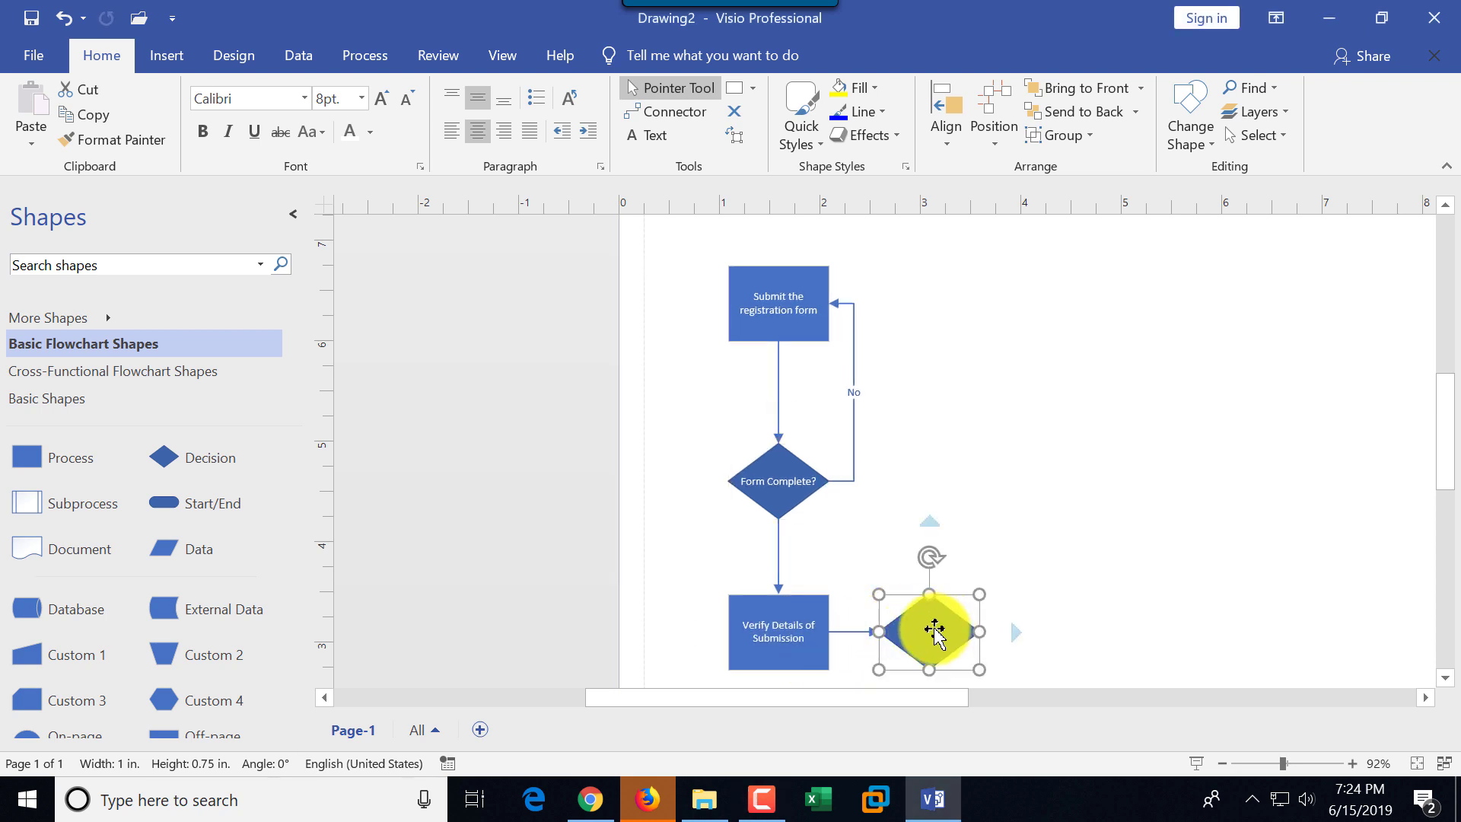
{"action": "type", "text": "Acc"}
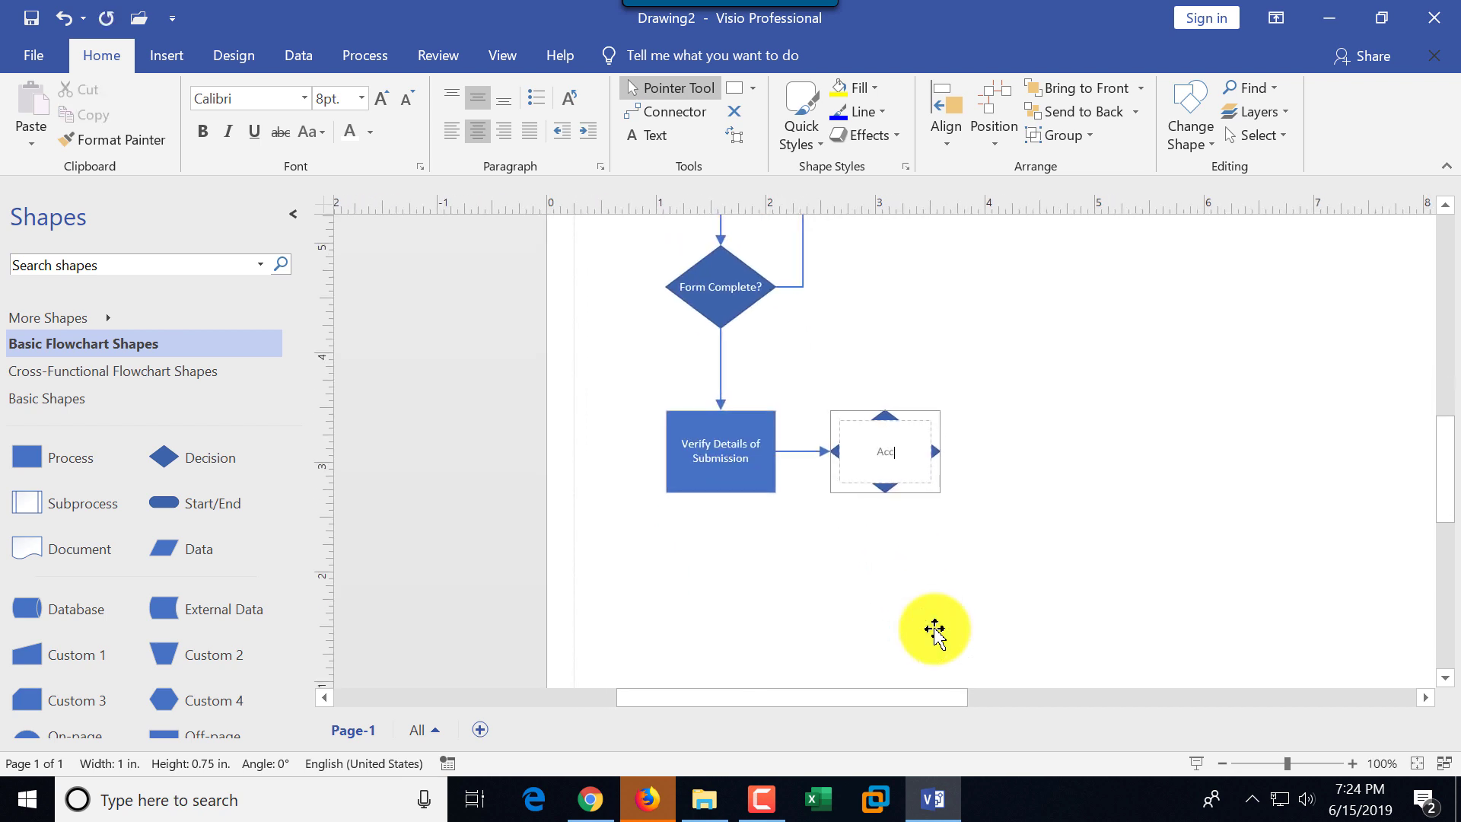
{"action": "type", "text": "ept Submission?"}
{"action": "left_click", "coordinate": [961, 473]}
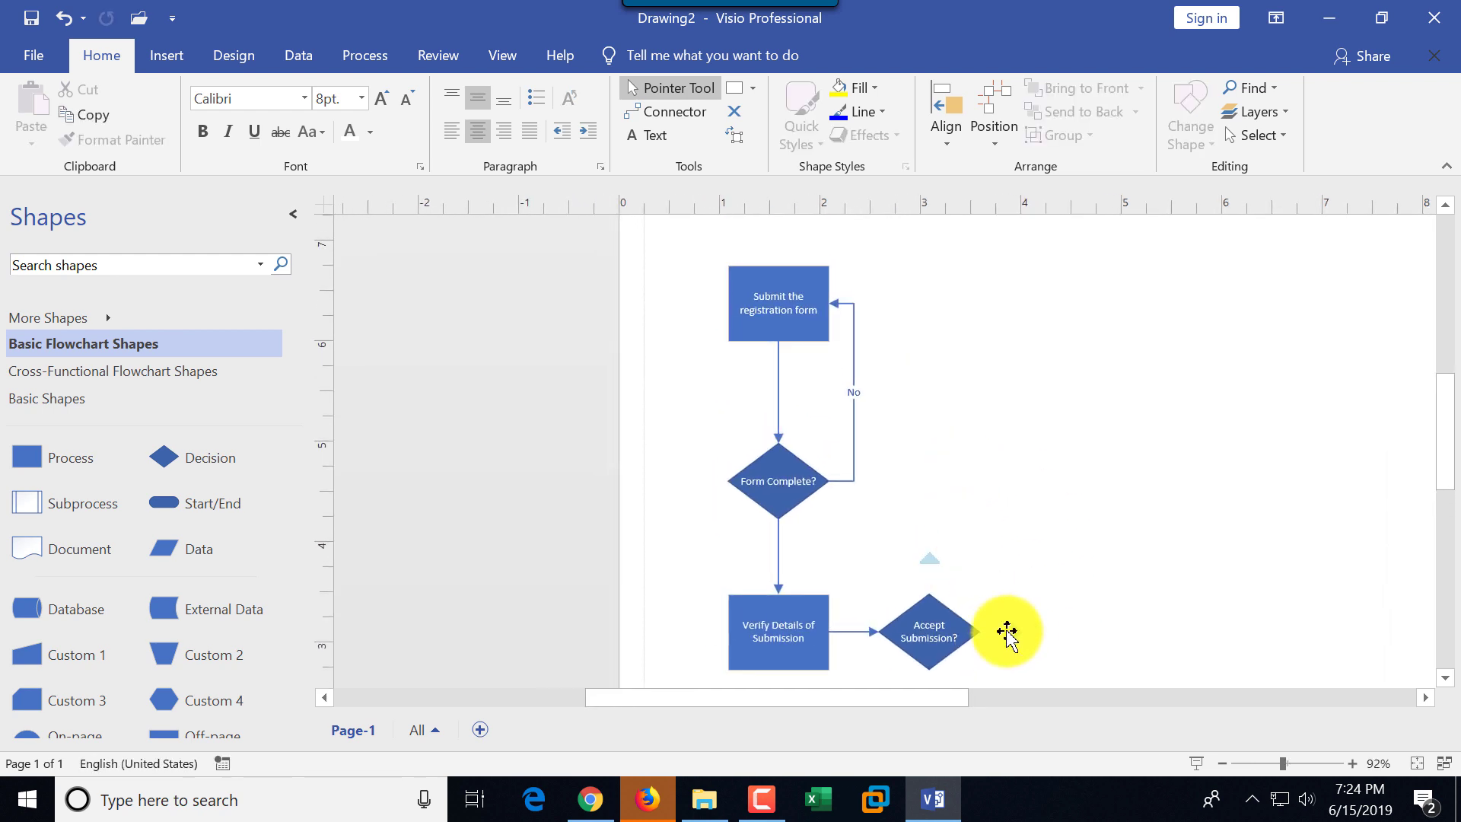
Add a connected 'Write Acceptance Letter' process and an 'Acceptance Letter' box above it.
{"action": "mouse_move", "coordinate": [1006, 631]}
{"action": "left_click", "coordinate": [1047, 605]}
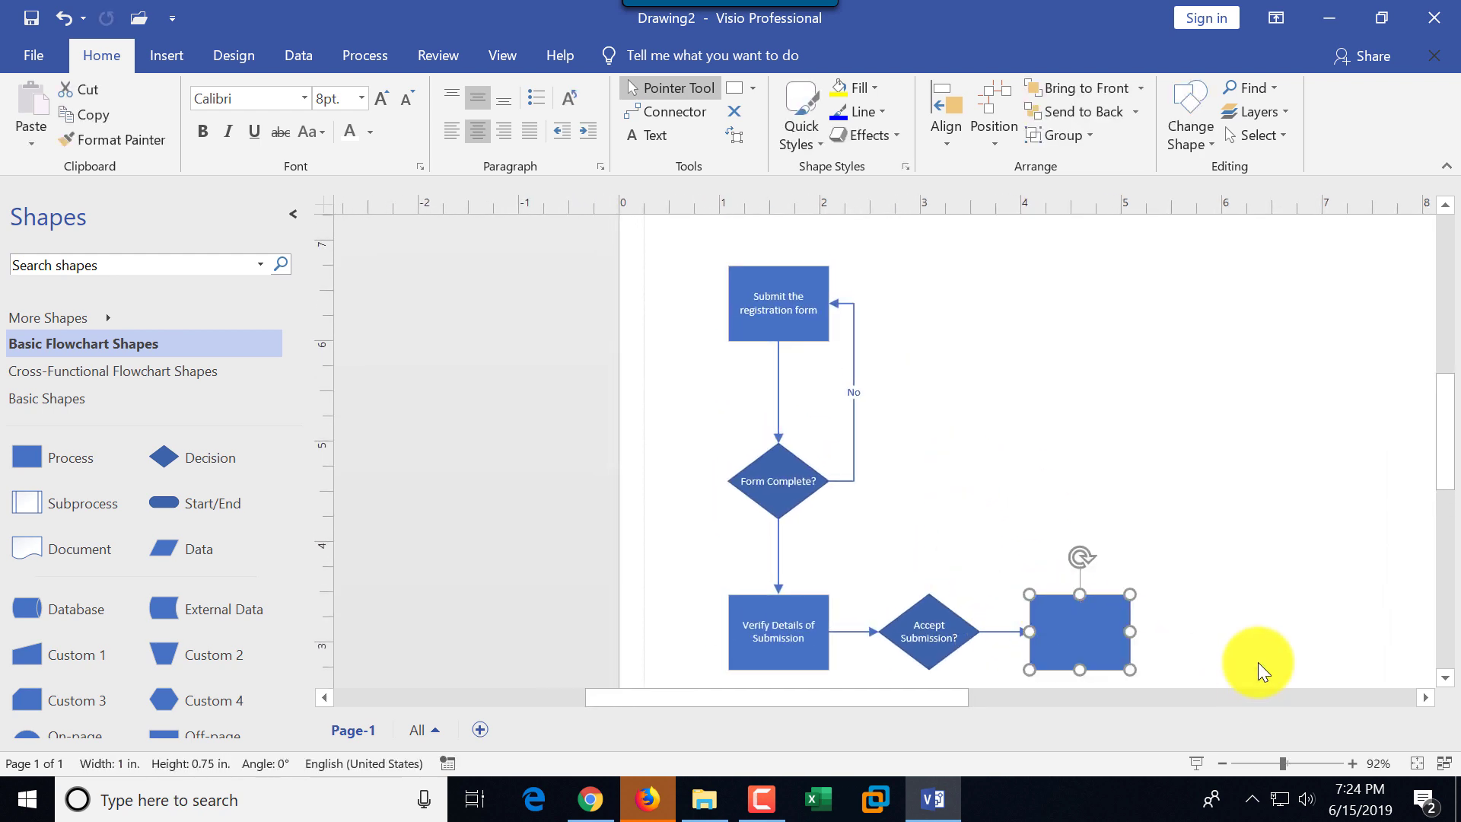
{"action": "type", "text": "Write"}
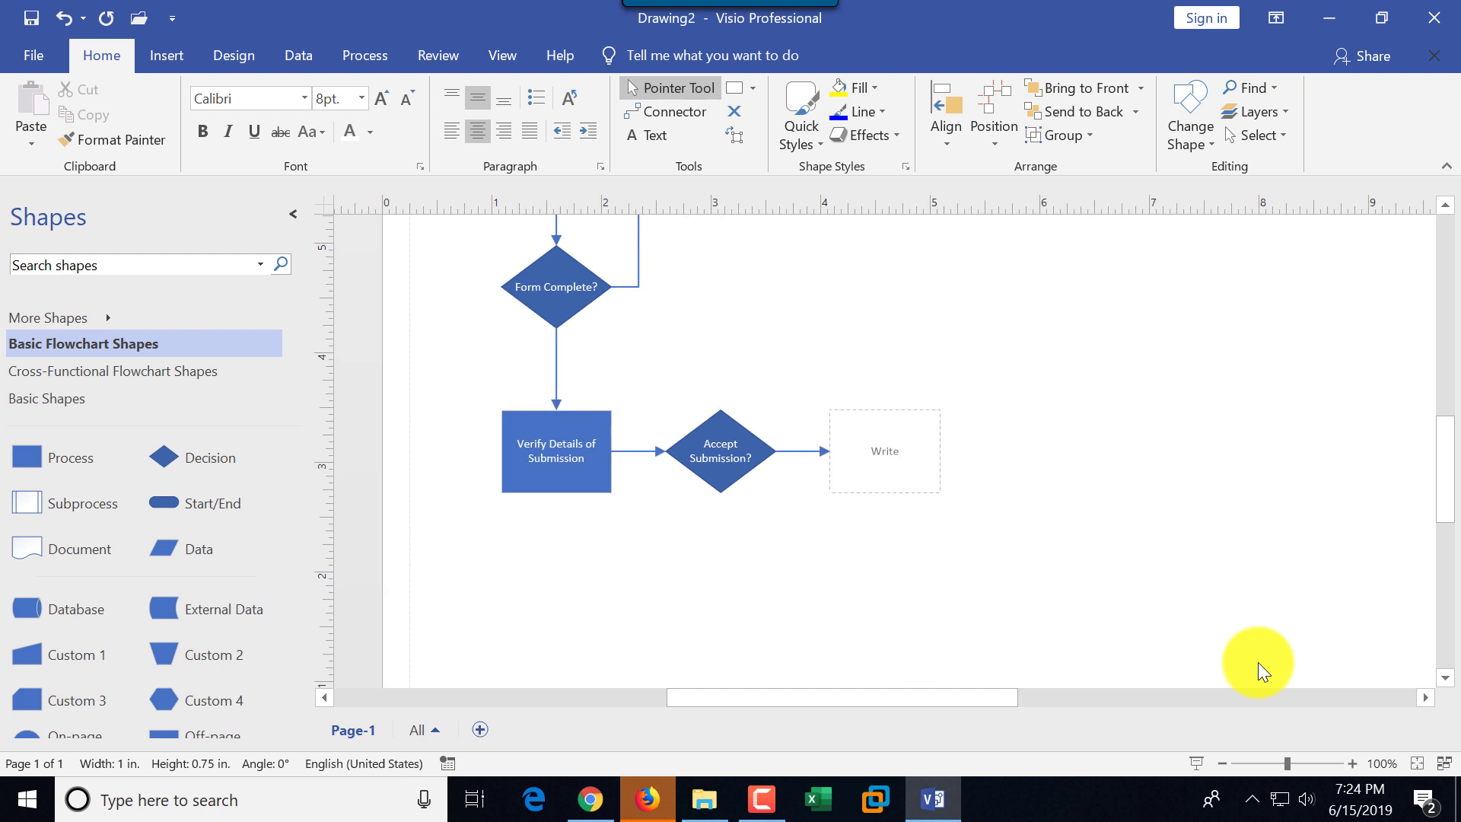
{"action": "type", "text": " Acceptance Letter"}
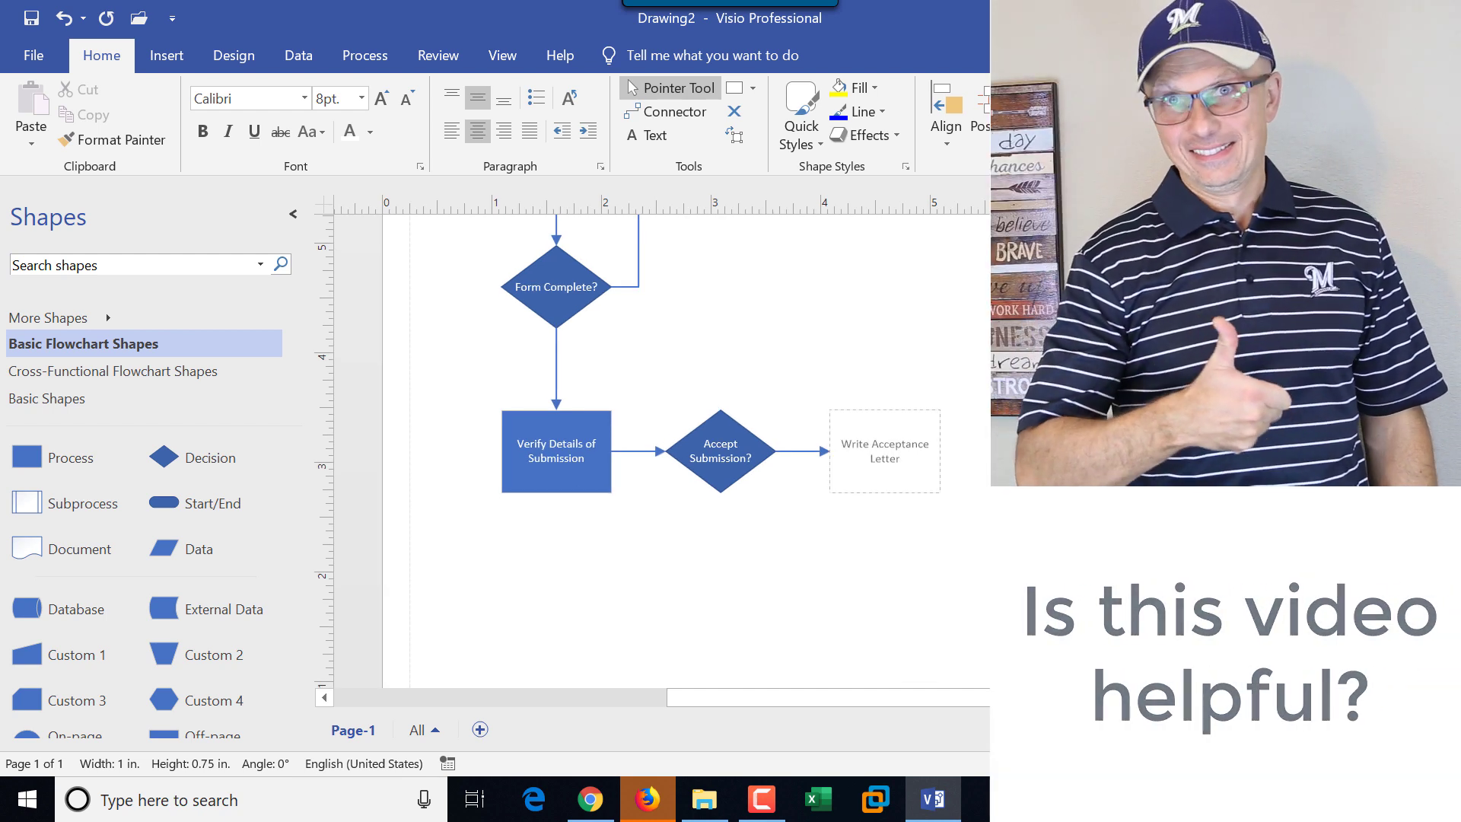
{"action": "left_click", "coordinate": [982, 578]}
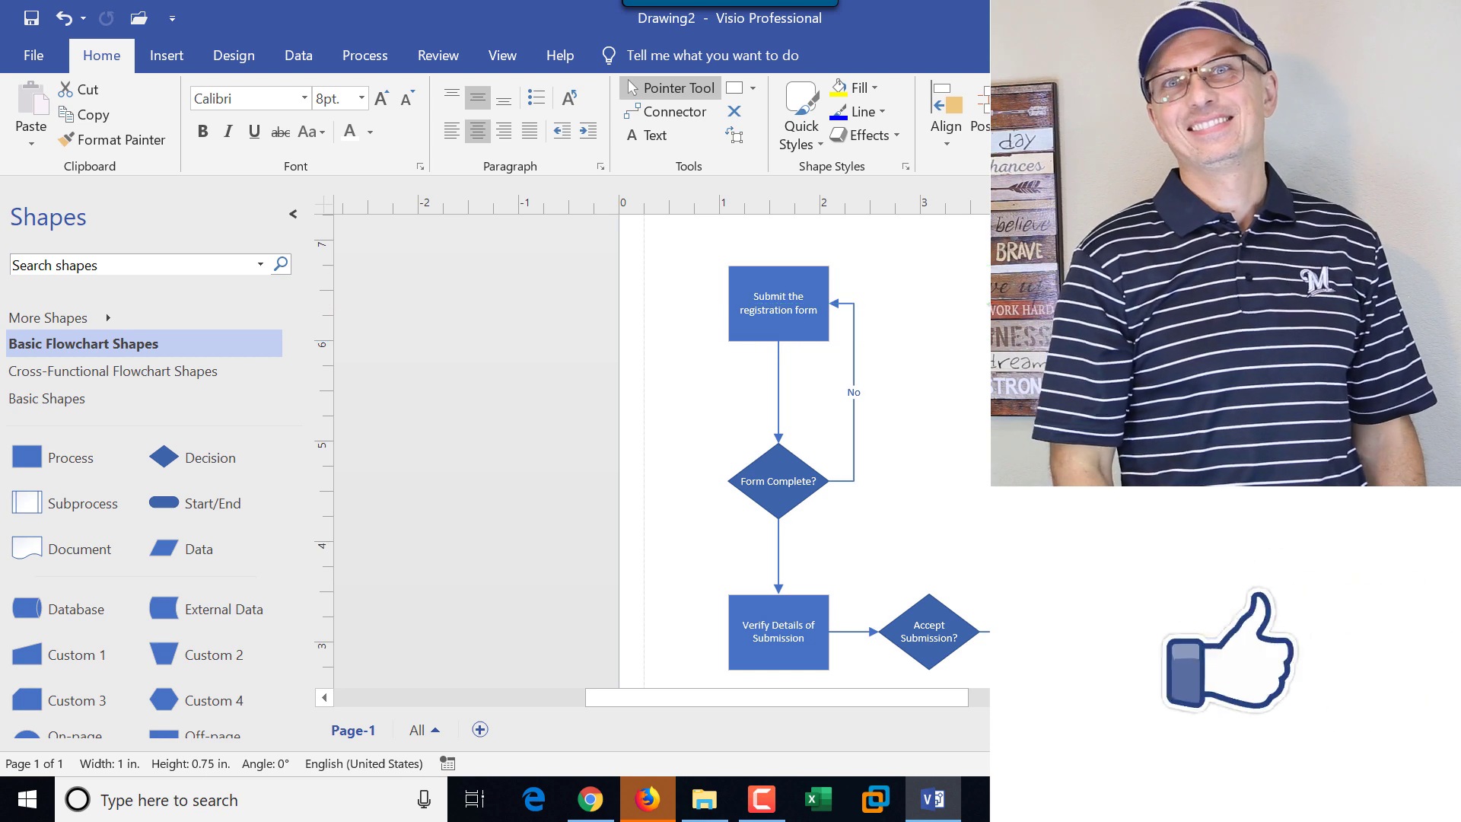
{"action": "type", "text": "A"}
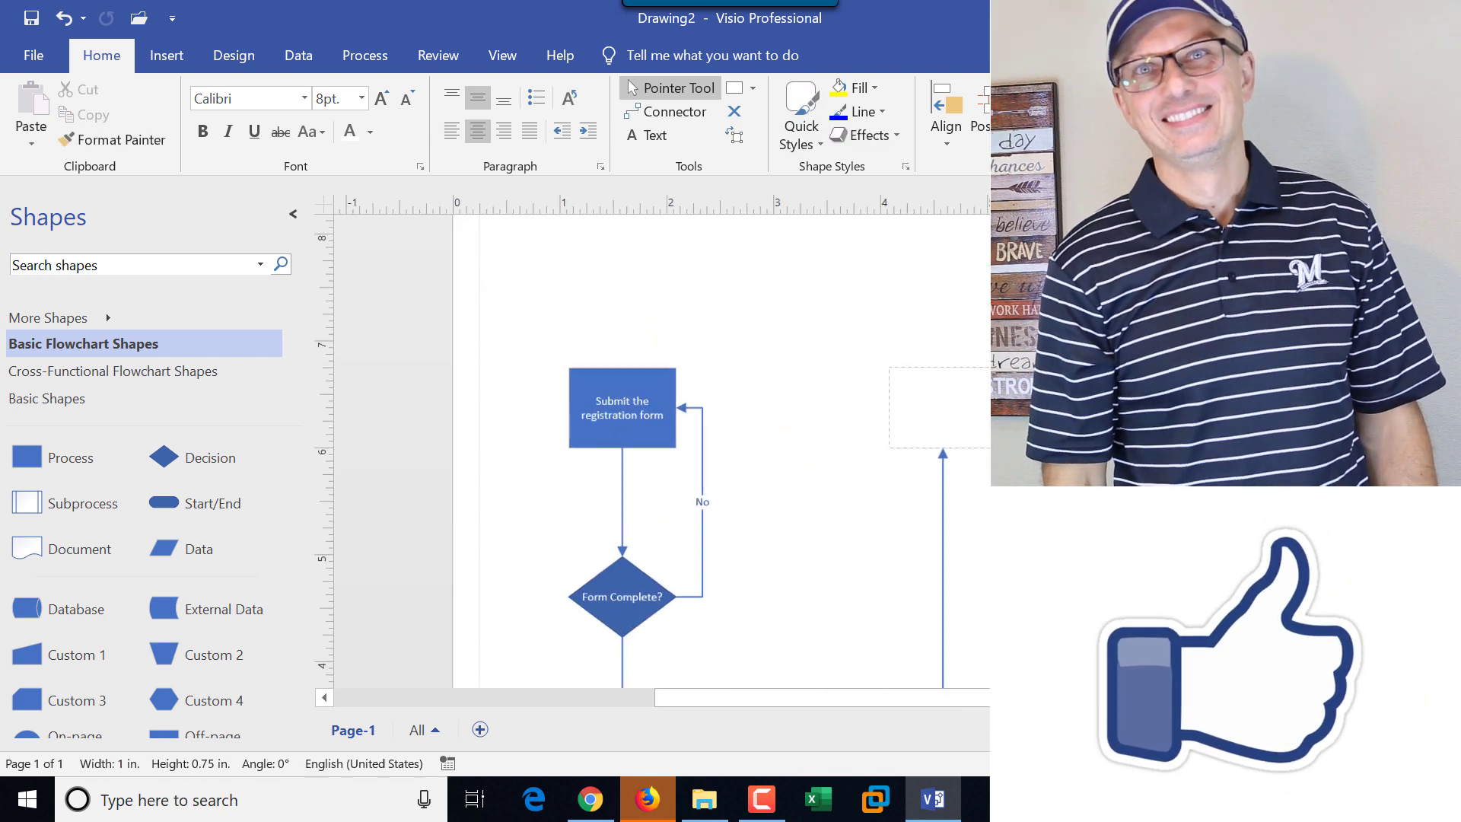
{"action": "type", "text": "cceptance "}
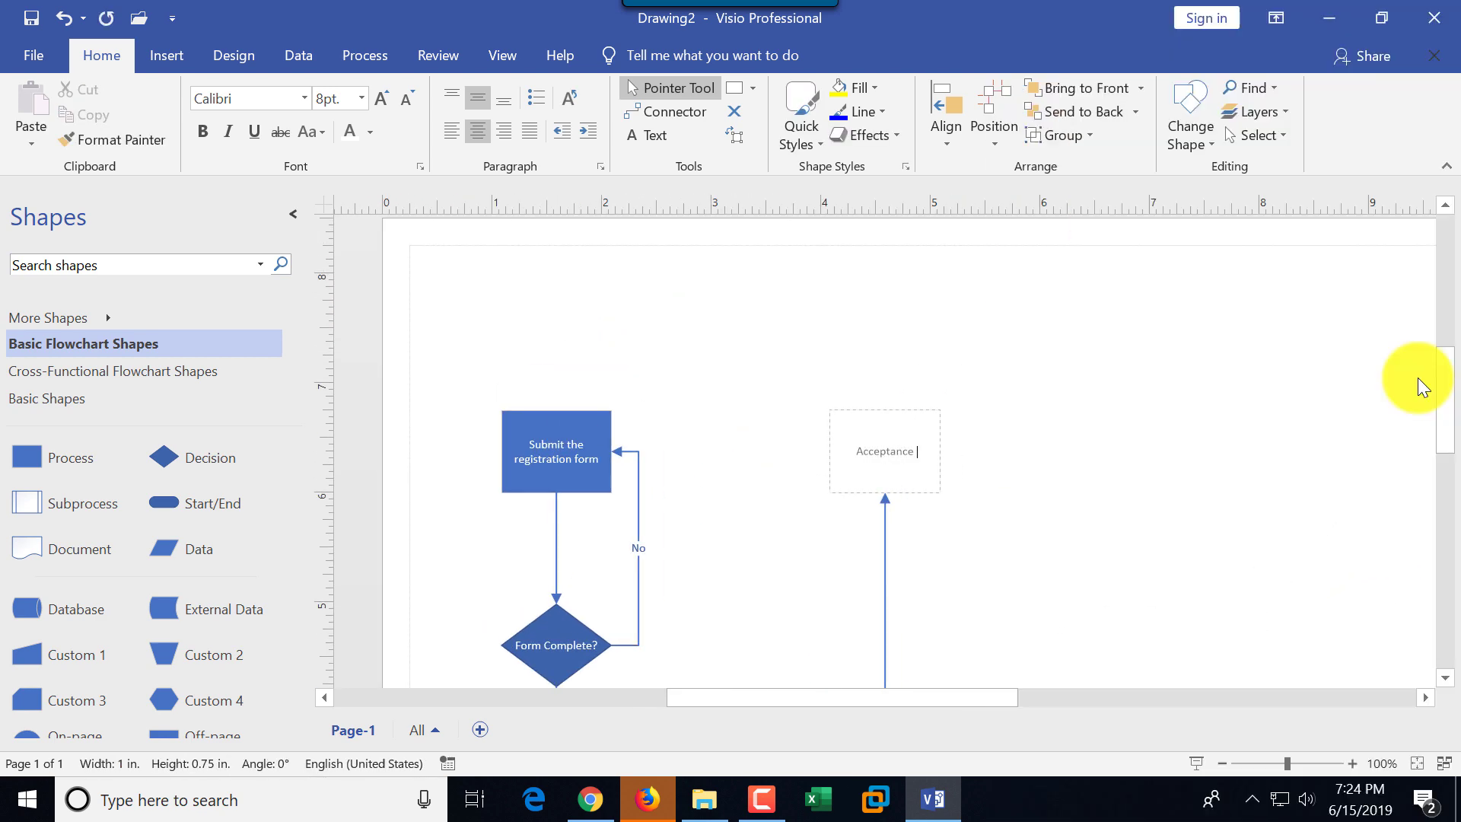
{"action": "type", "text": "Letter"}
{"action": "left_click", "coordinate": [1417, 377]}
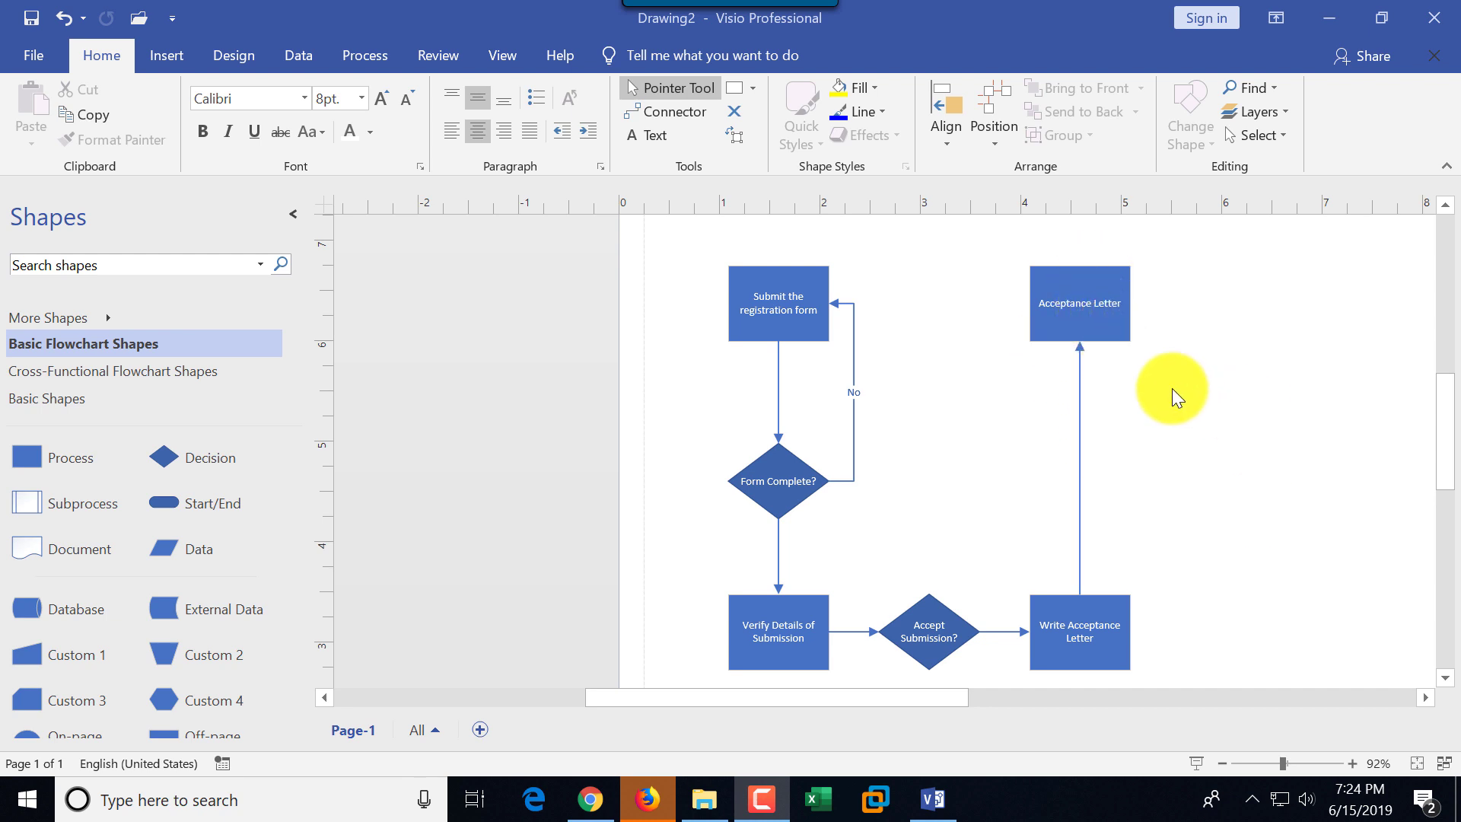
Change the 'Acceptance Letter' box into a flowchart Document shape.
{"action": "left_click", "coordinate": [1060, 335]}
{"action": "left_click", "coordinate": [1214, 145]}
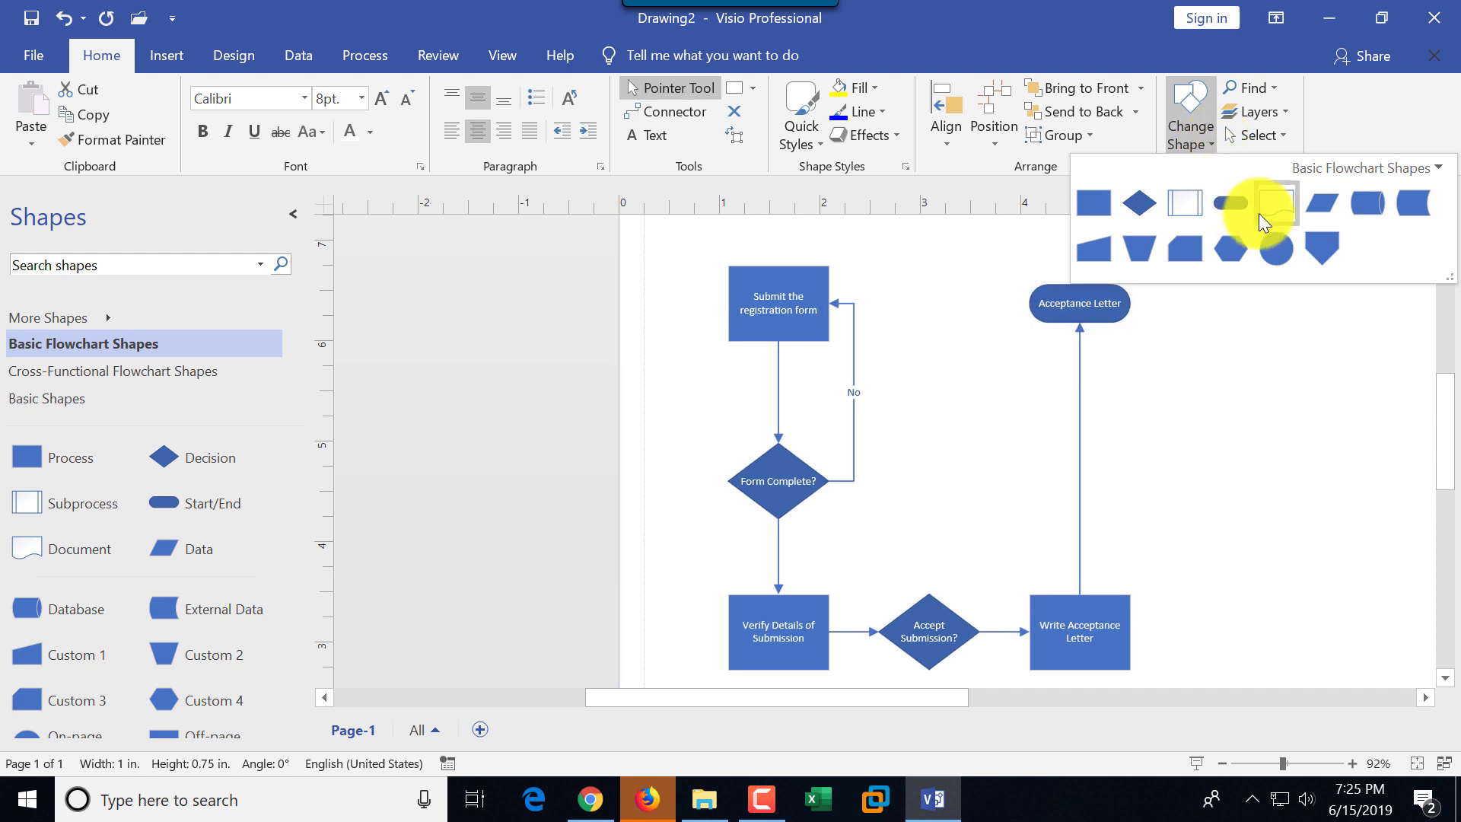
{"action": "left_click", "coordinate": [1276, 204]}
{"action": "left_click", "coordinate": [1202, 406]}
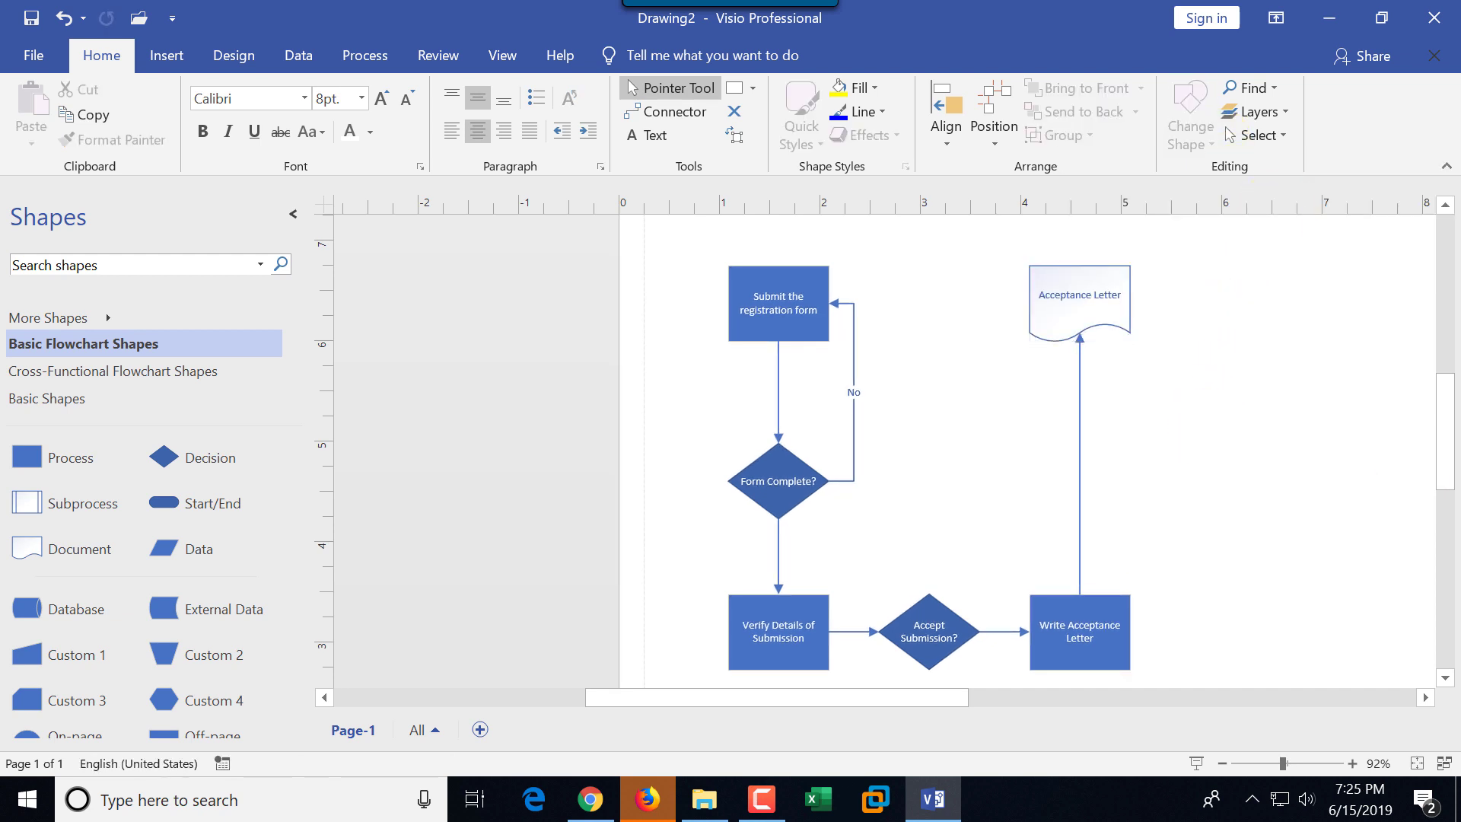
{"action": "mouse_move", "coordinate": [1140, 344]}
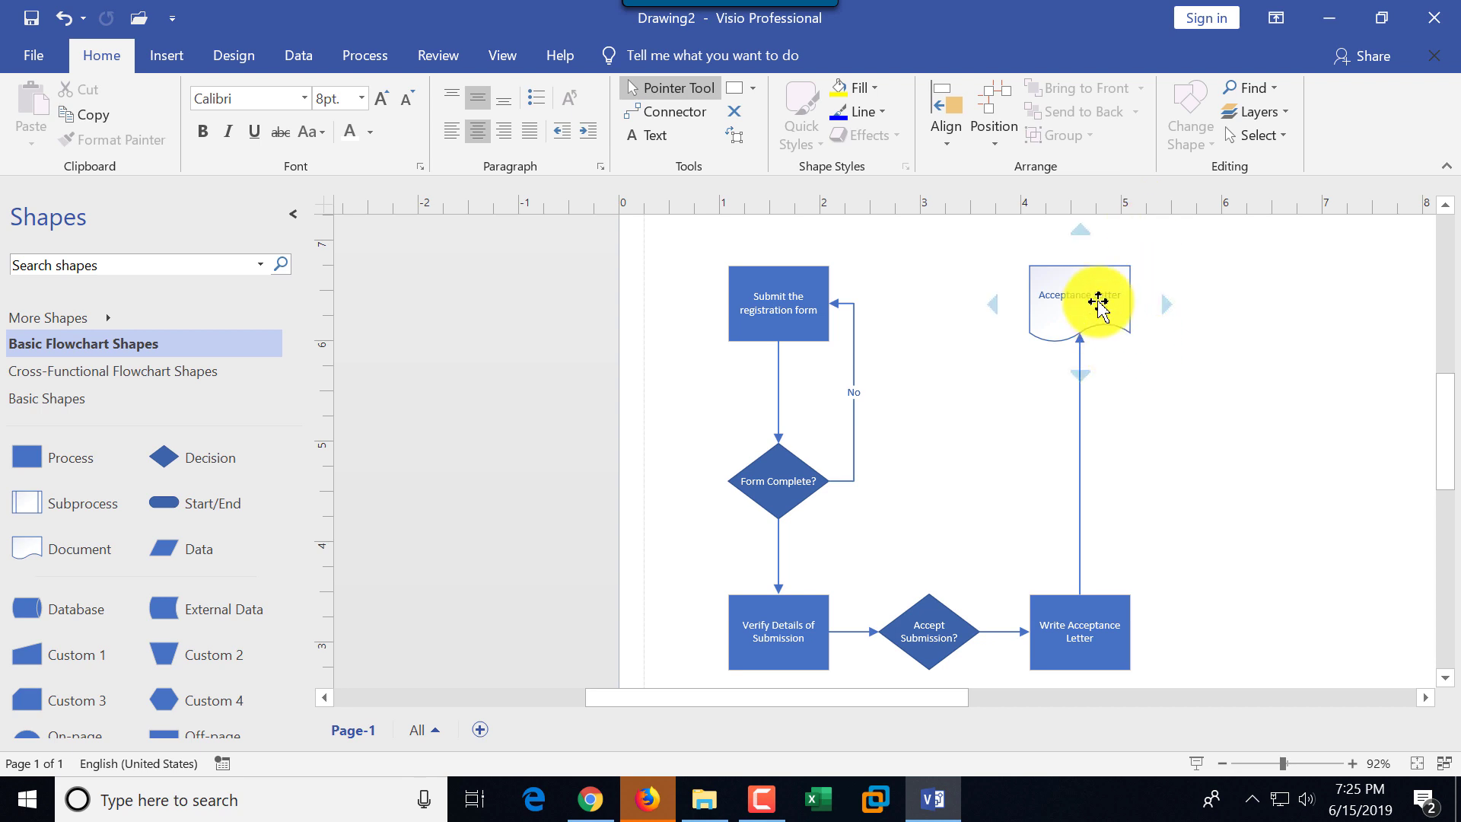
{"action": "left_click", "coordinate": [999, 632]}
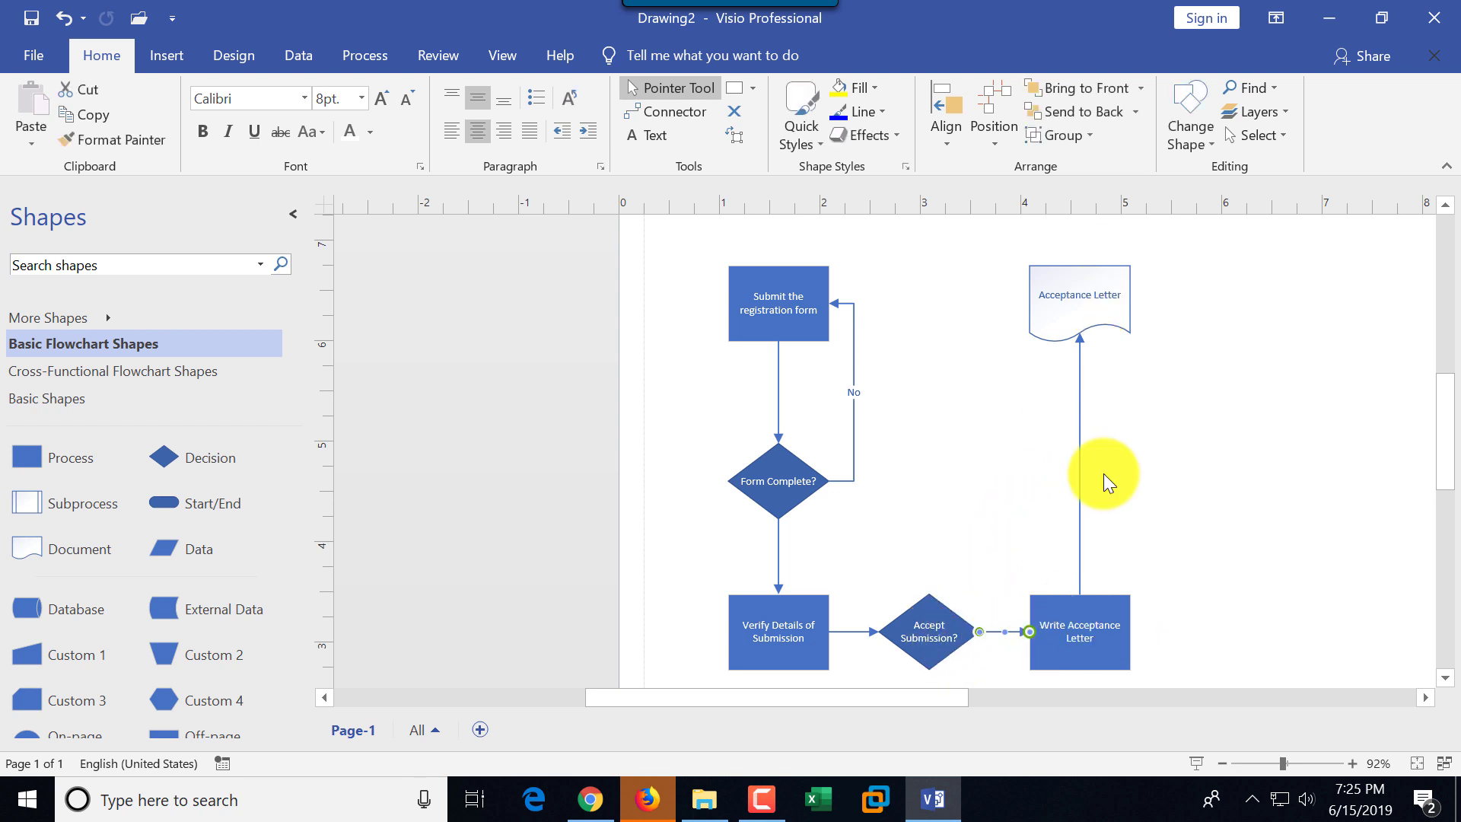
Label the acceptance connector 'Yes' and add a 'Notify Student on the Rejection' process above the decision.
{"action": "type", "text": "Yes"}
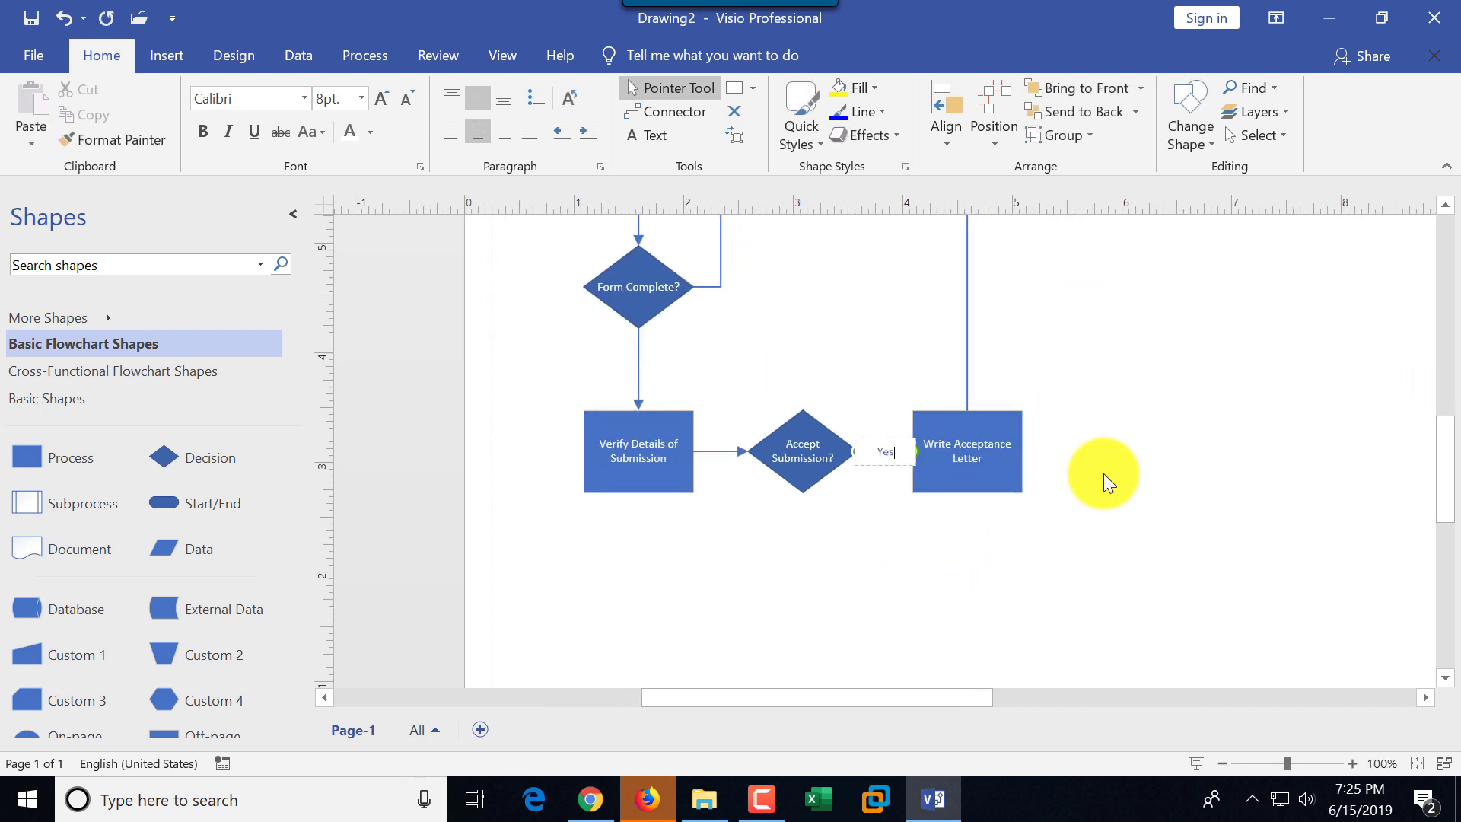
{"action": "left_click", "coordinate": [828, 633]}
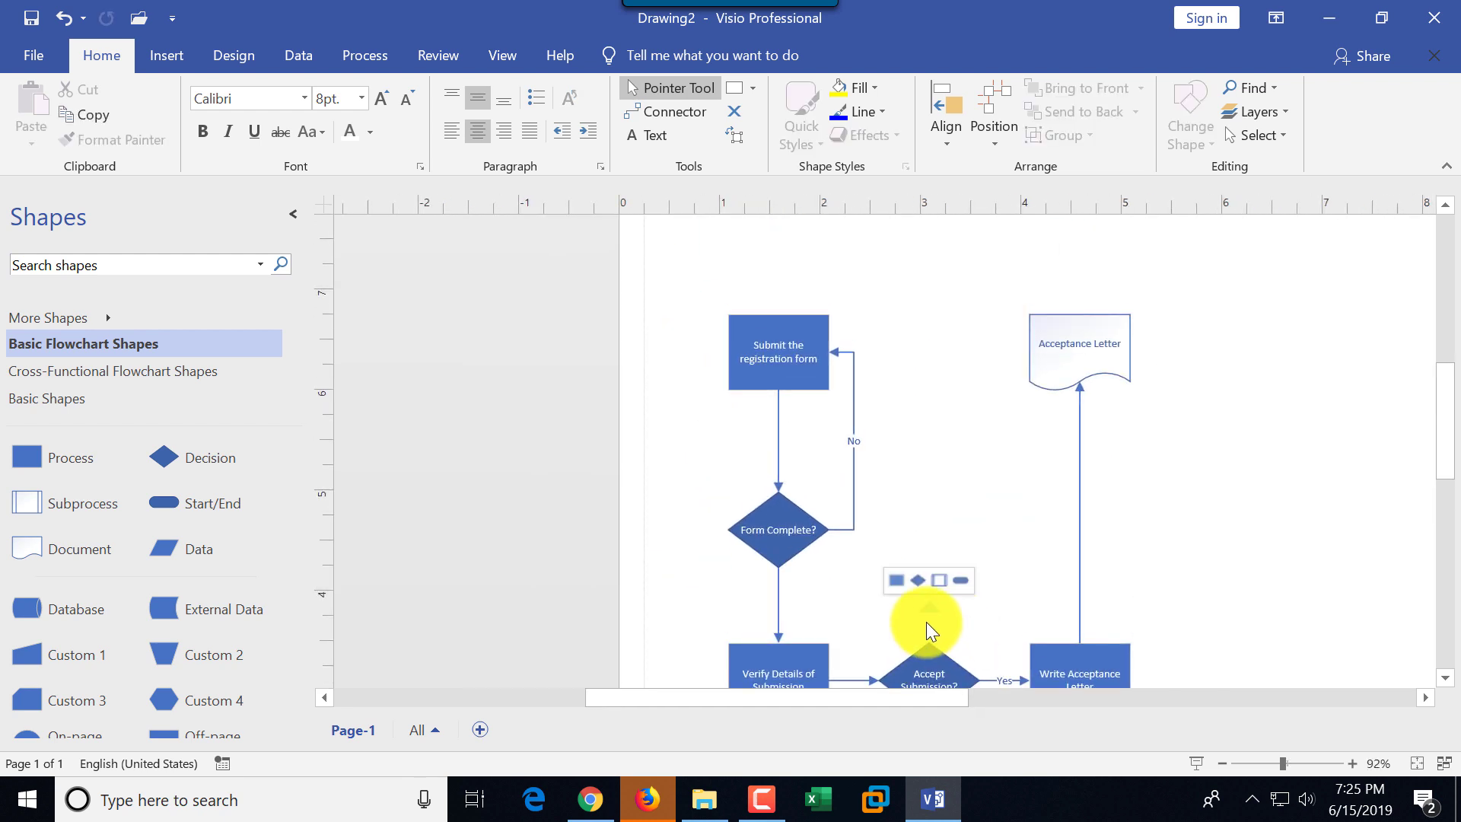
{"action": "left_click", "coordinate": [898, 581]}
{"action": "left_click_drag", "start_coordinate": [936, 561], "coordinate": [938, 494]}
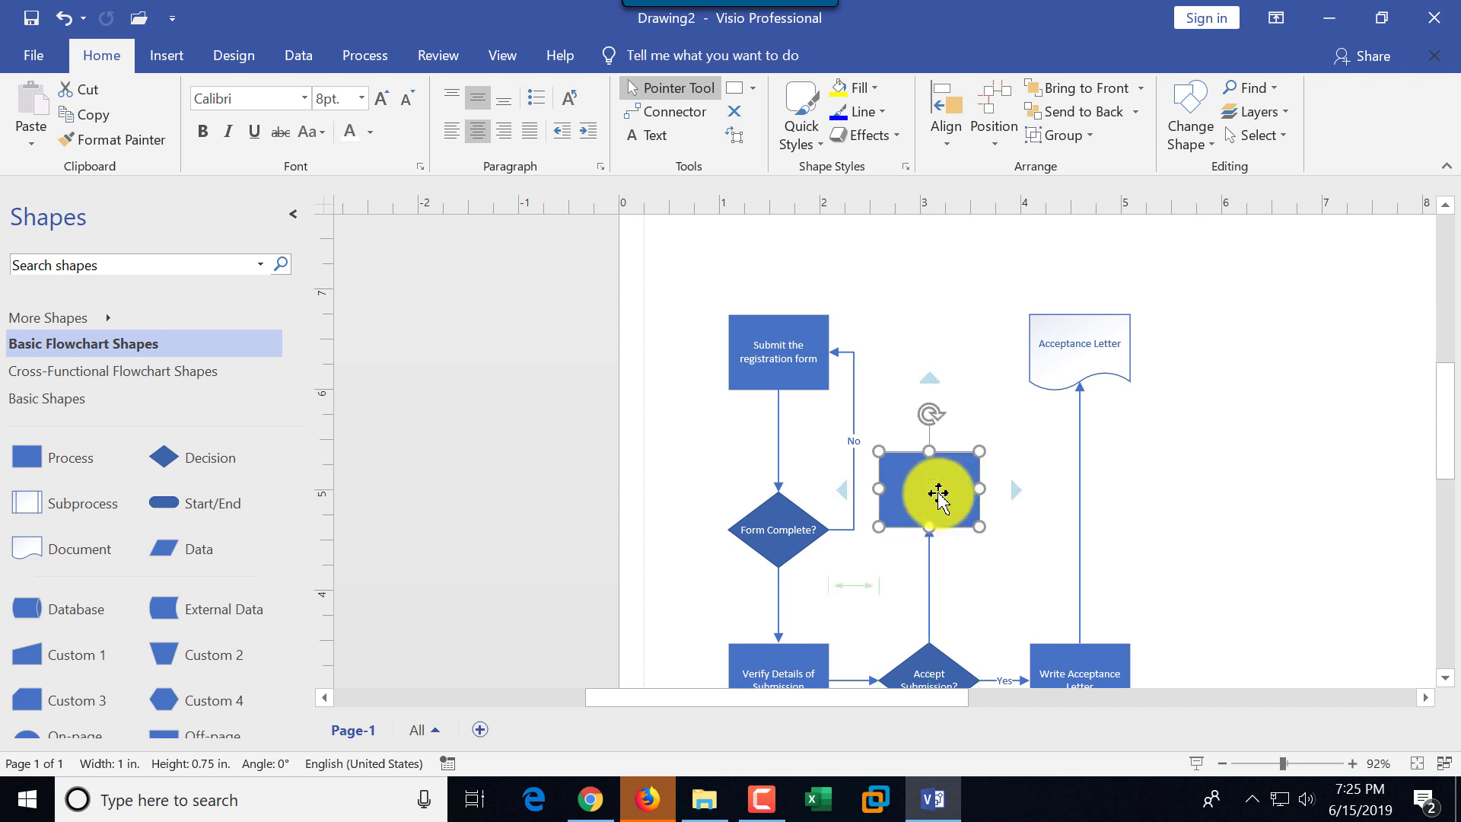
{"action": "double_click", "coordinate": [938, 494]}
{"action": "type", "text": "N"}
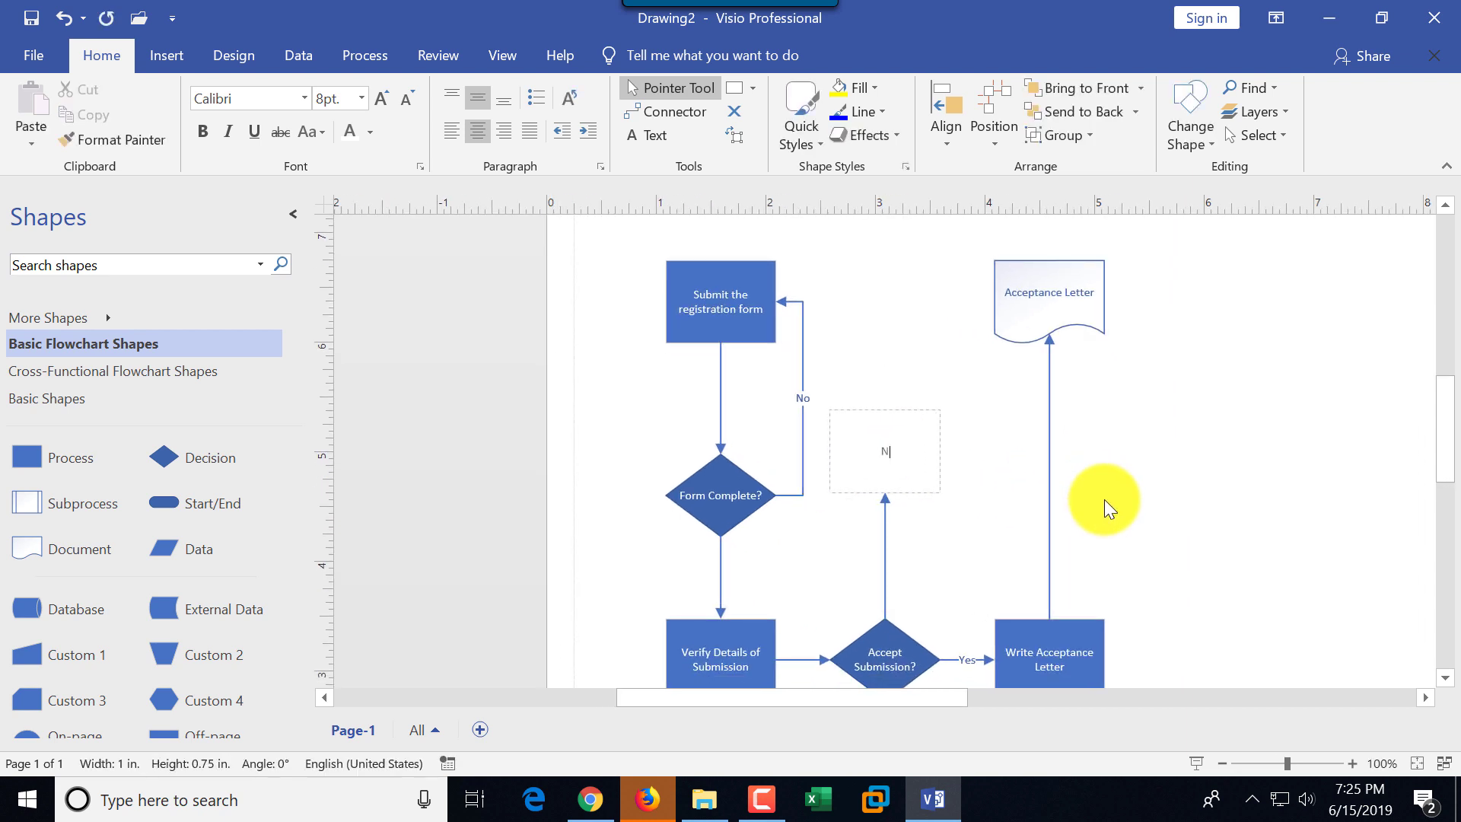
{"action": "type", "text": "otify Student on the Rejection"}
{"action": "left_click", "coordinate": [1363, 436]}
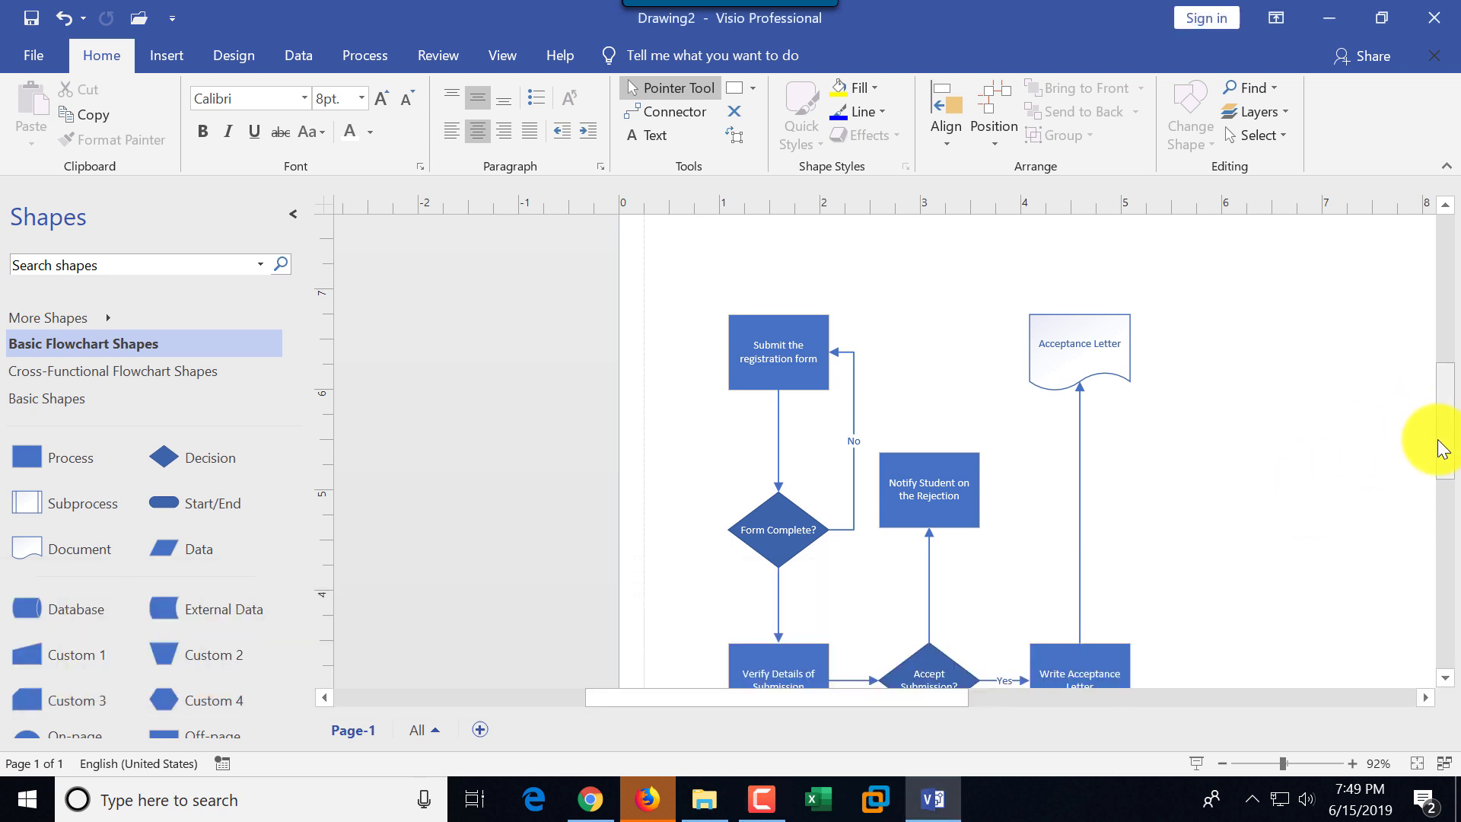
{"action": "left_click_drag", "start_coordinate": [1443, 451], "coordinate": [1447, 453]}
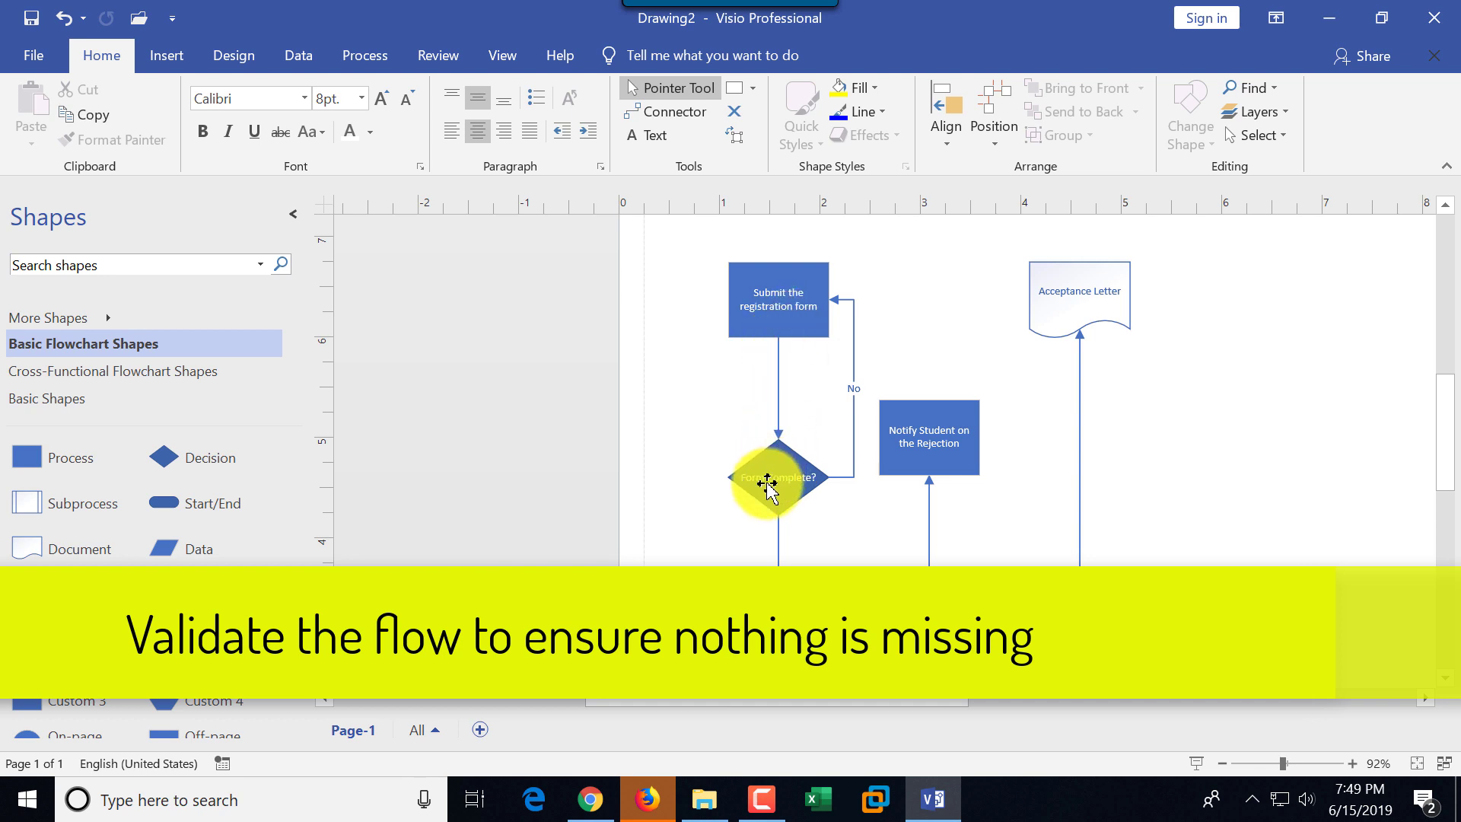
Label the link below 'Form Complete?' 'Yes' and the link to 'Notify Student' 'No'.
{"action": "double_click", "coordinate": [778, 549]}
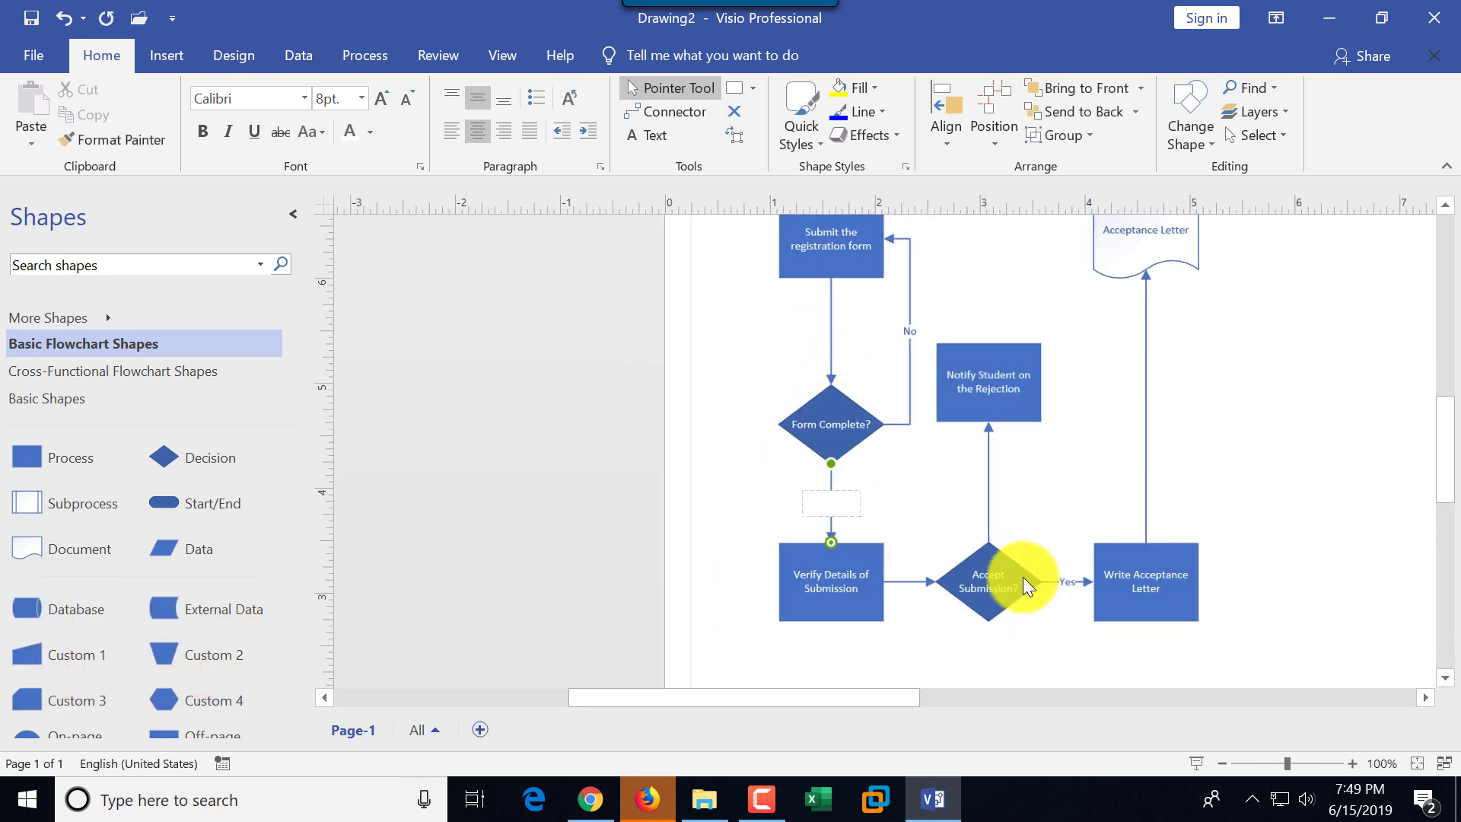
{"action": "type", "text": "Ye"}
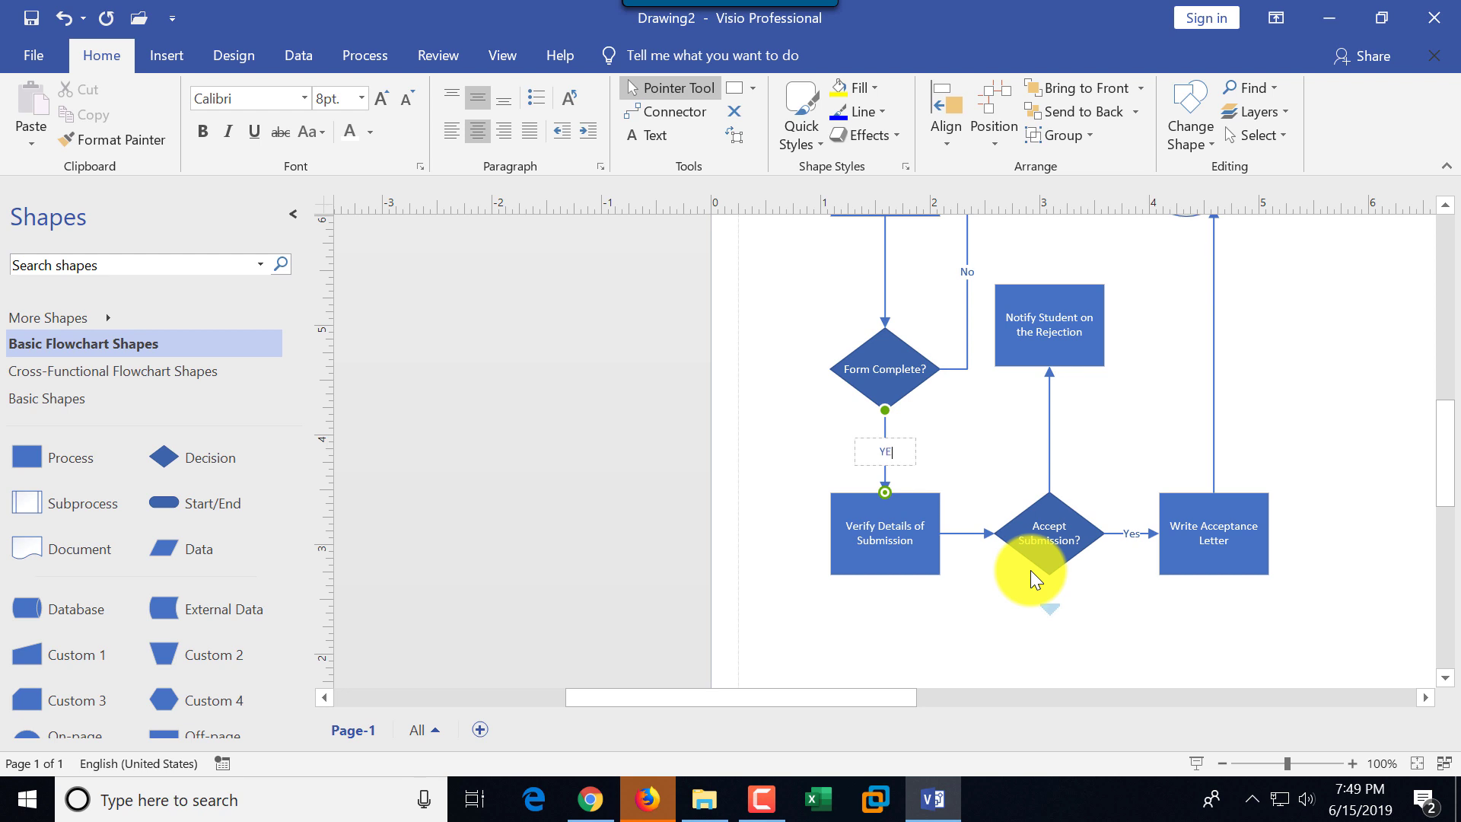
{"action": "type", "text": "s"}
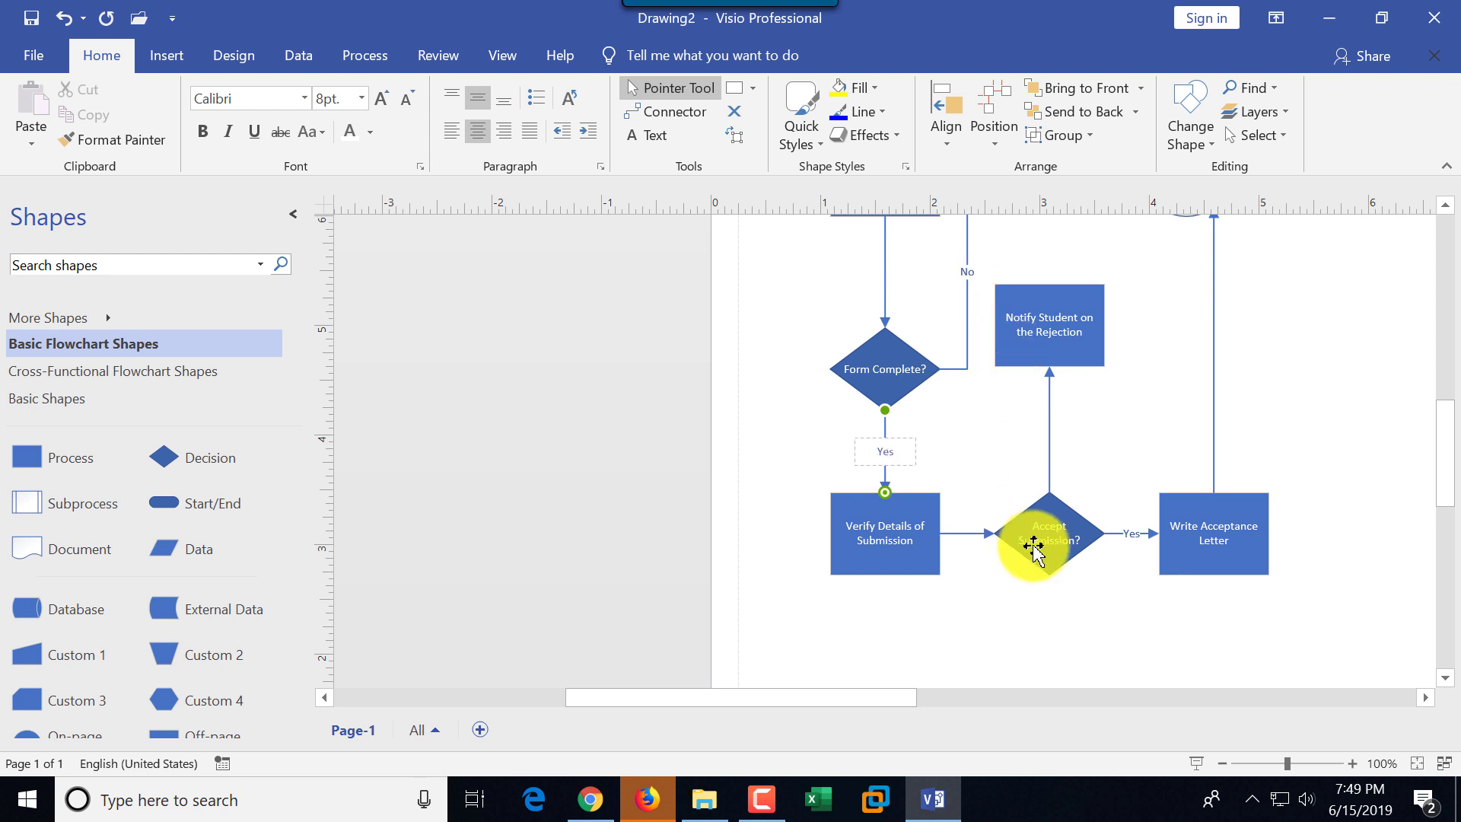
{"action": "double_click", "coordinate": [1049, 436]}
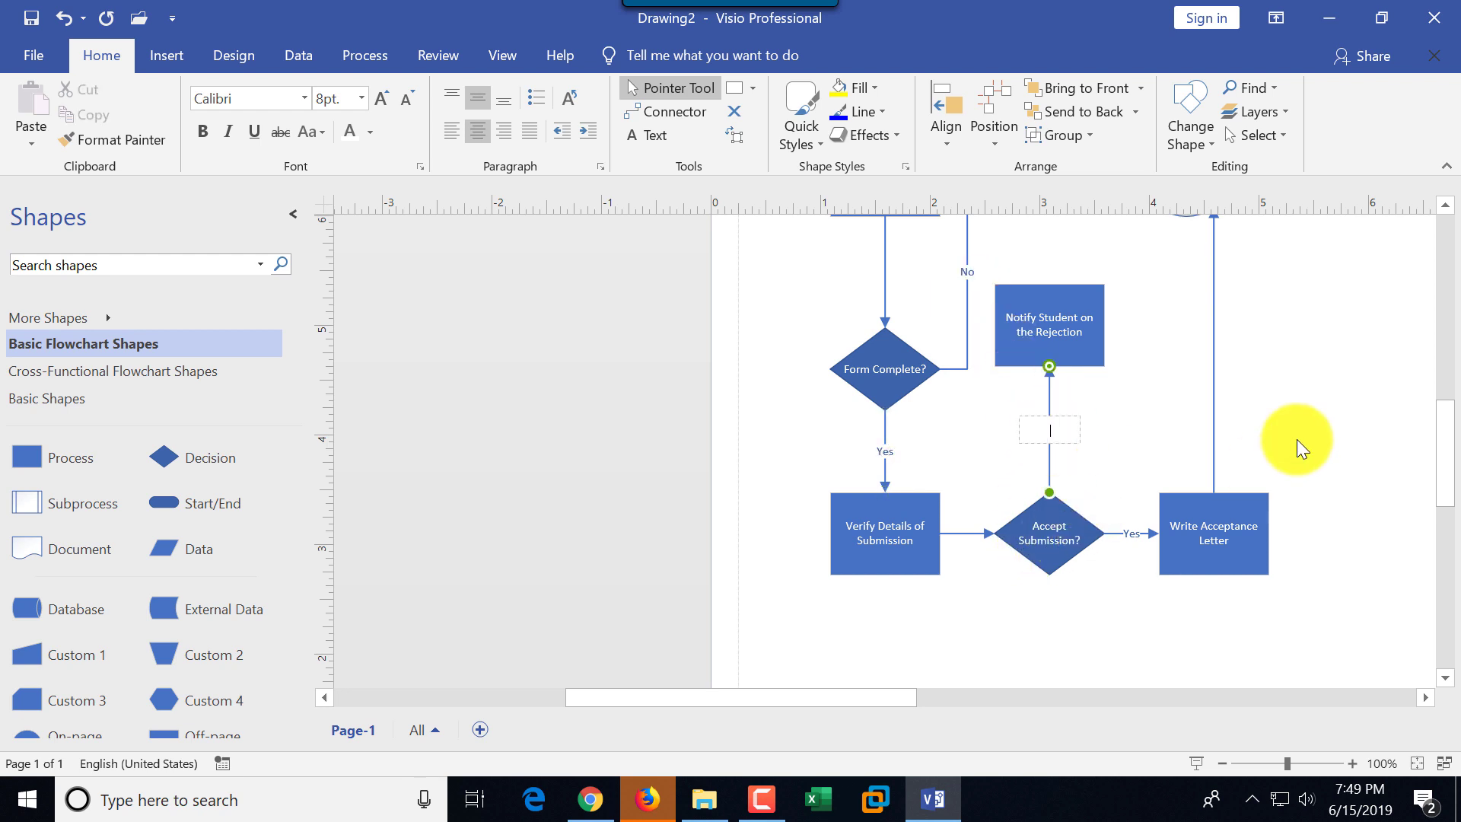
{"action": "type", "text": "No"}
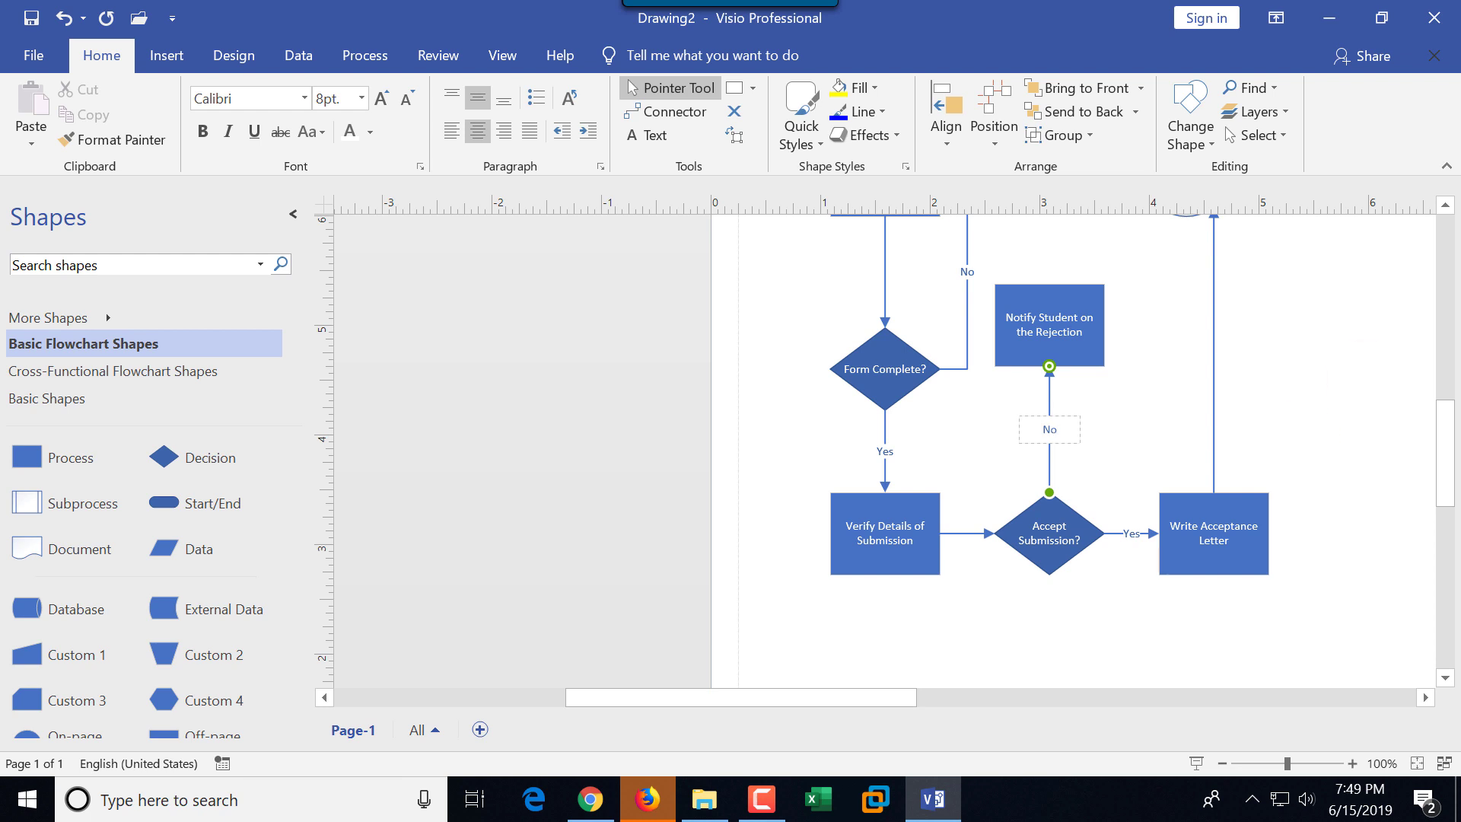
{"action": "left_click", "coordinate": [1152, 413]}
{"action": "scroll", "coordinate": [1442, 480], "scroll_direction": "up", "scroll_amount": 2}
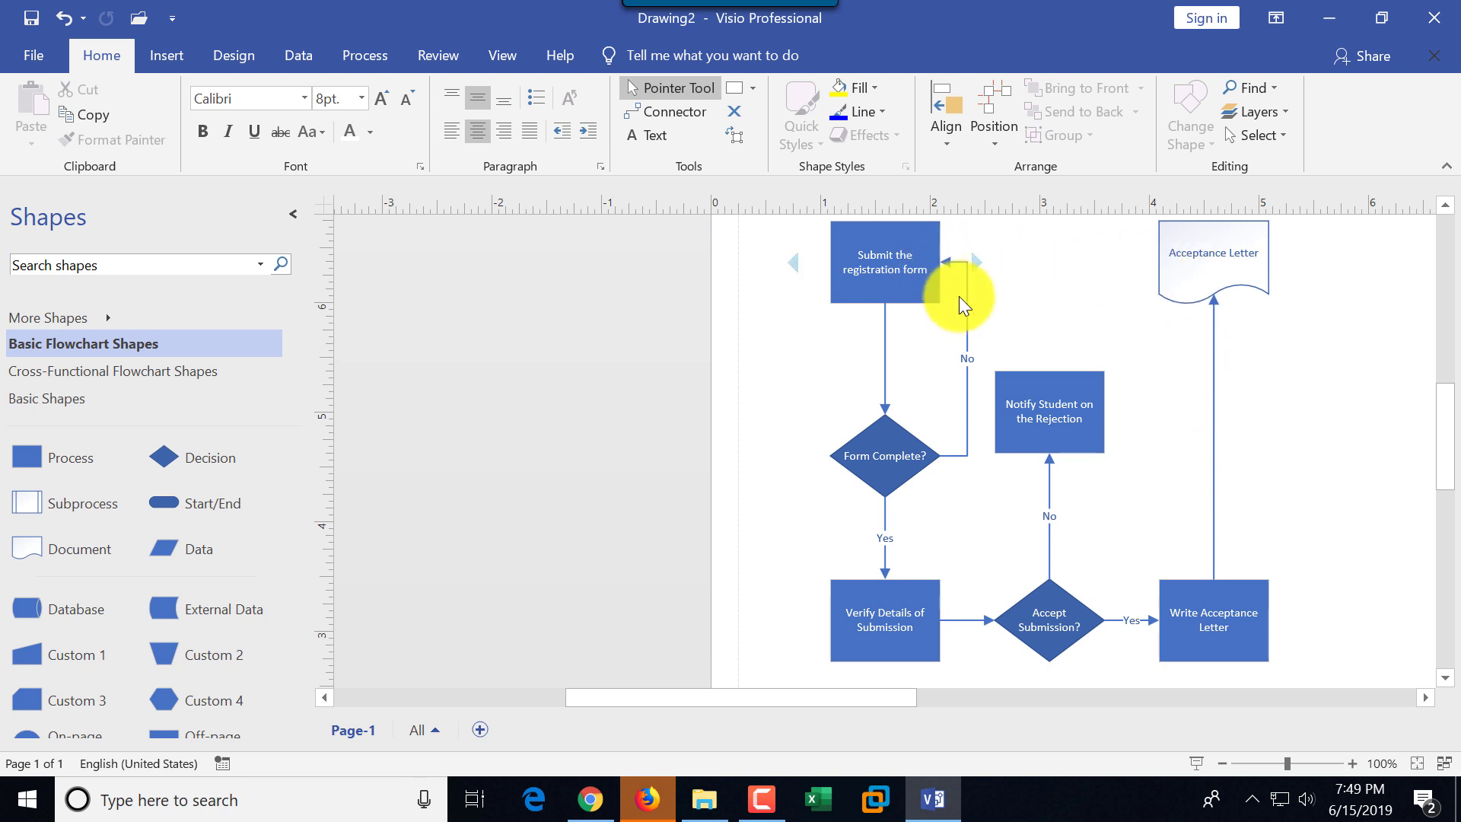
{"action": "mouse_move", "coordinate": [791, 261]}
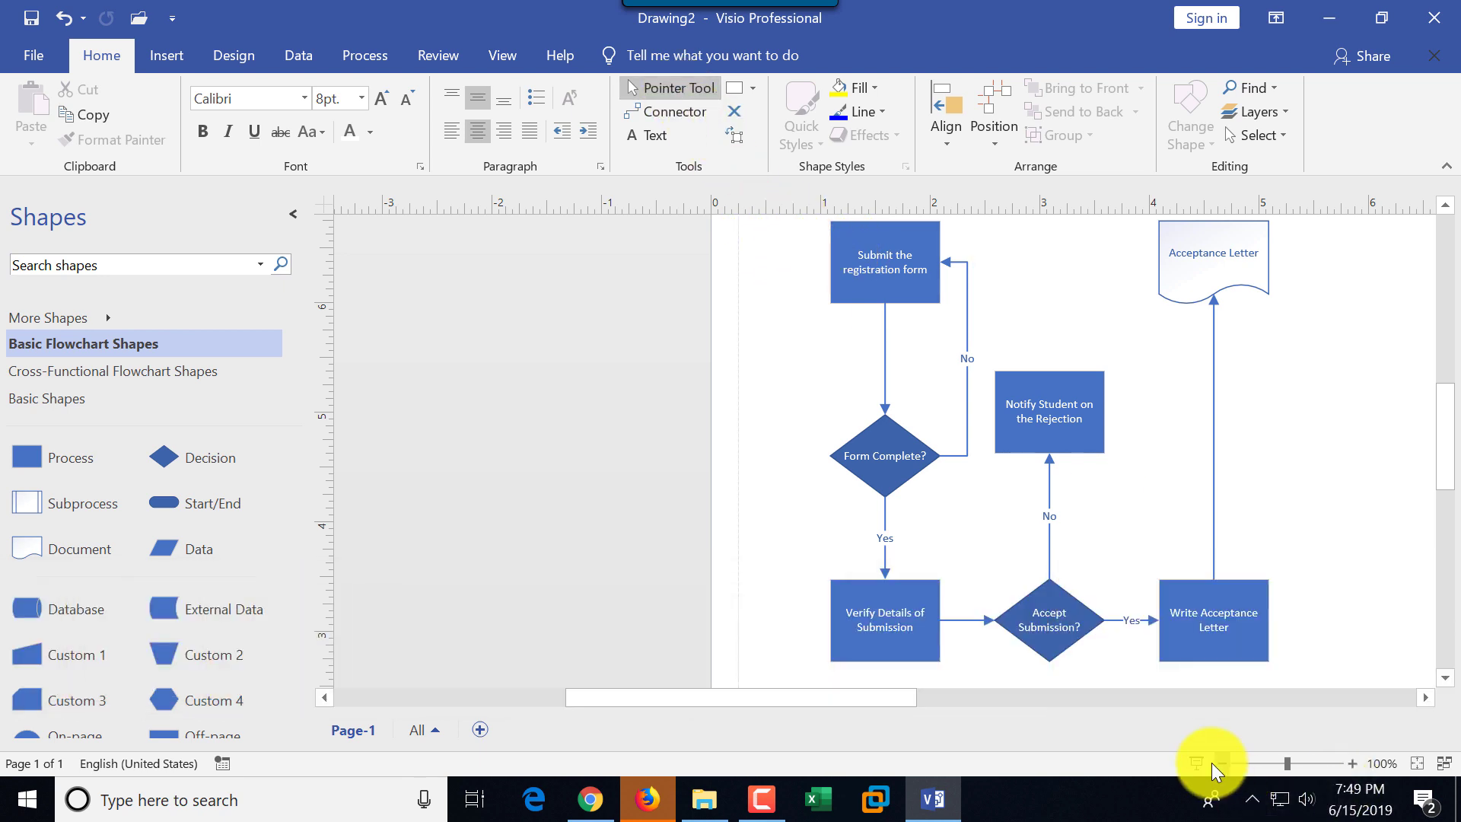
Select all flowchart shapes and set their text to 10 pt, raising to 12 then back down.
{"action": "left_click", "coordinate": [1219, 764]}
{"action": "left_click_drag", "start_coordinate": [801, 228], "coordinate": [1266, 642]}
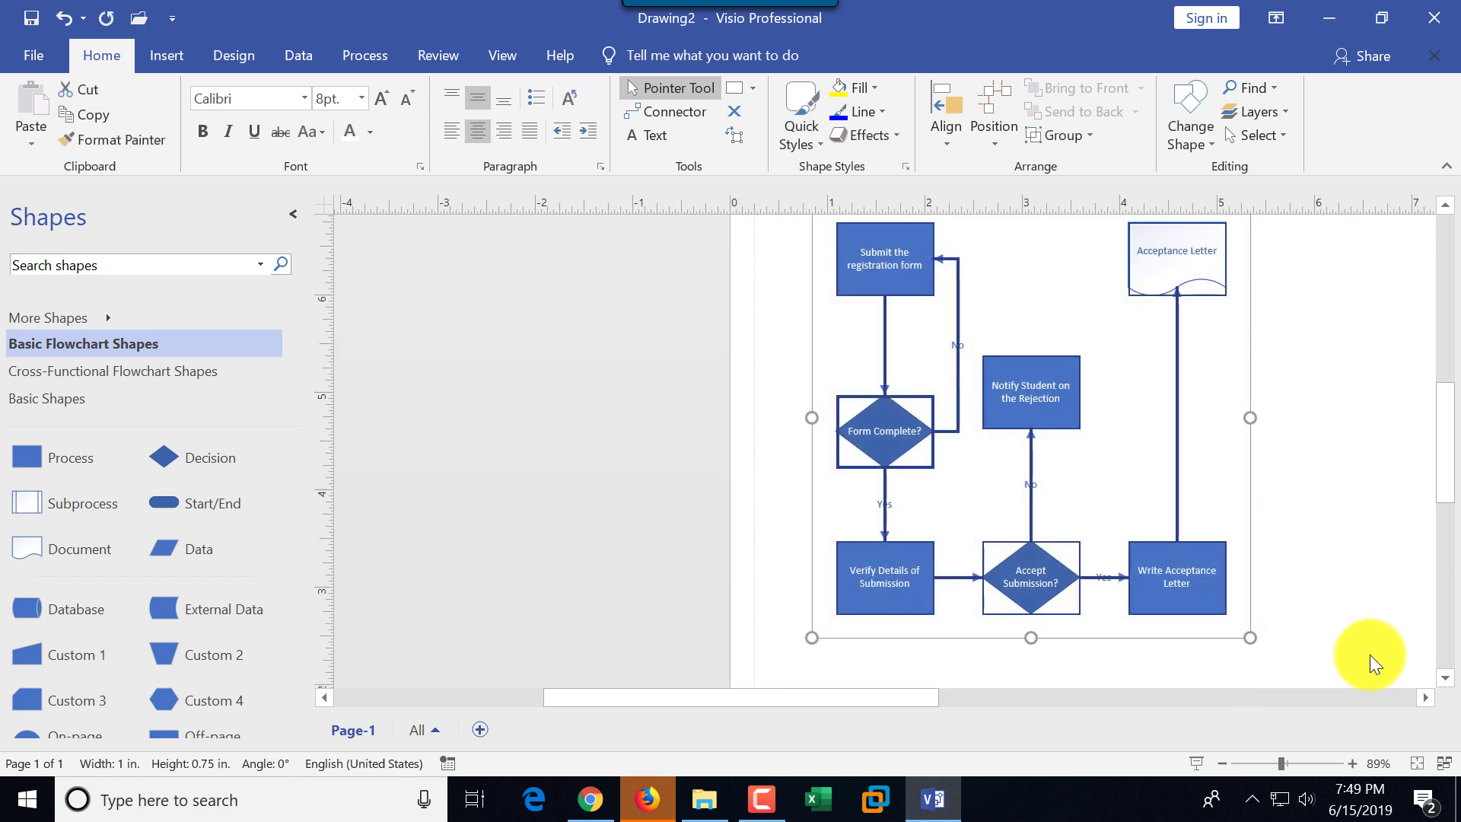
{"action": "left_click_drag", "start_coordinate": [1445, 466], "coordinate": [1445, 472]}
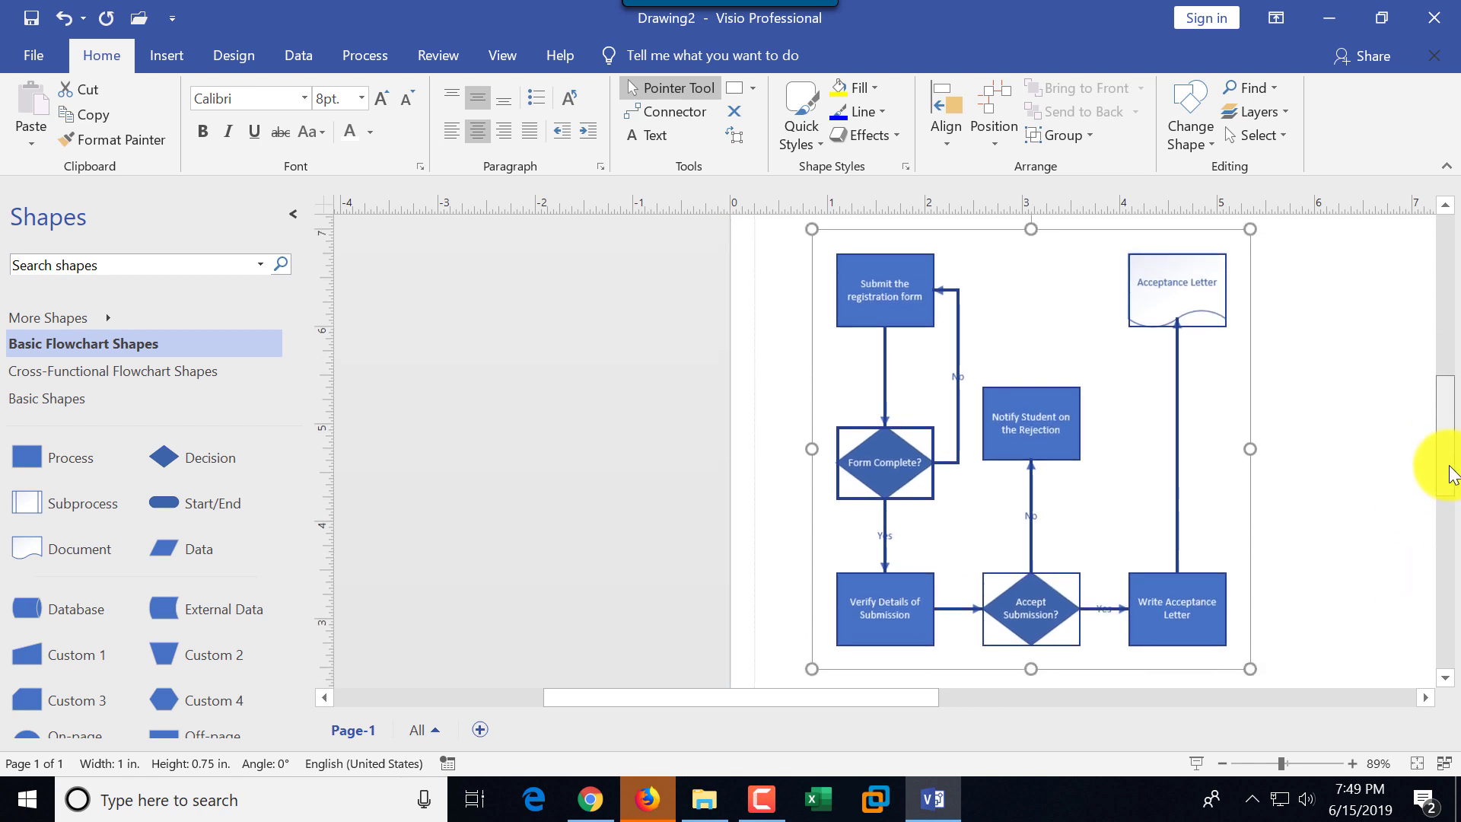
{"action": "left_click", "coordinate": [381, 99]}
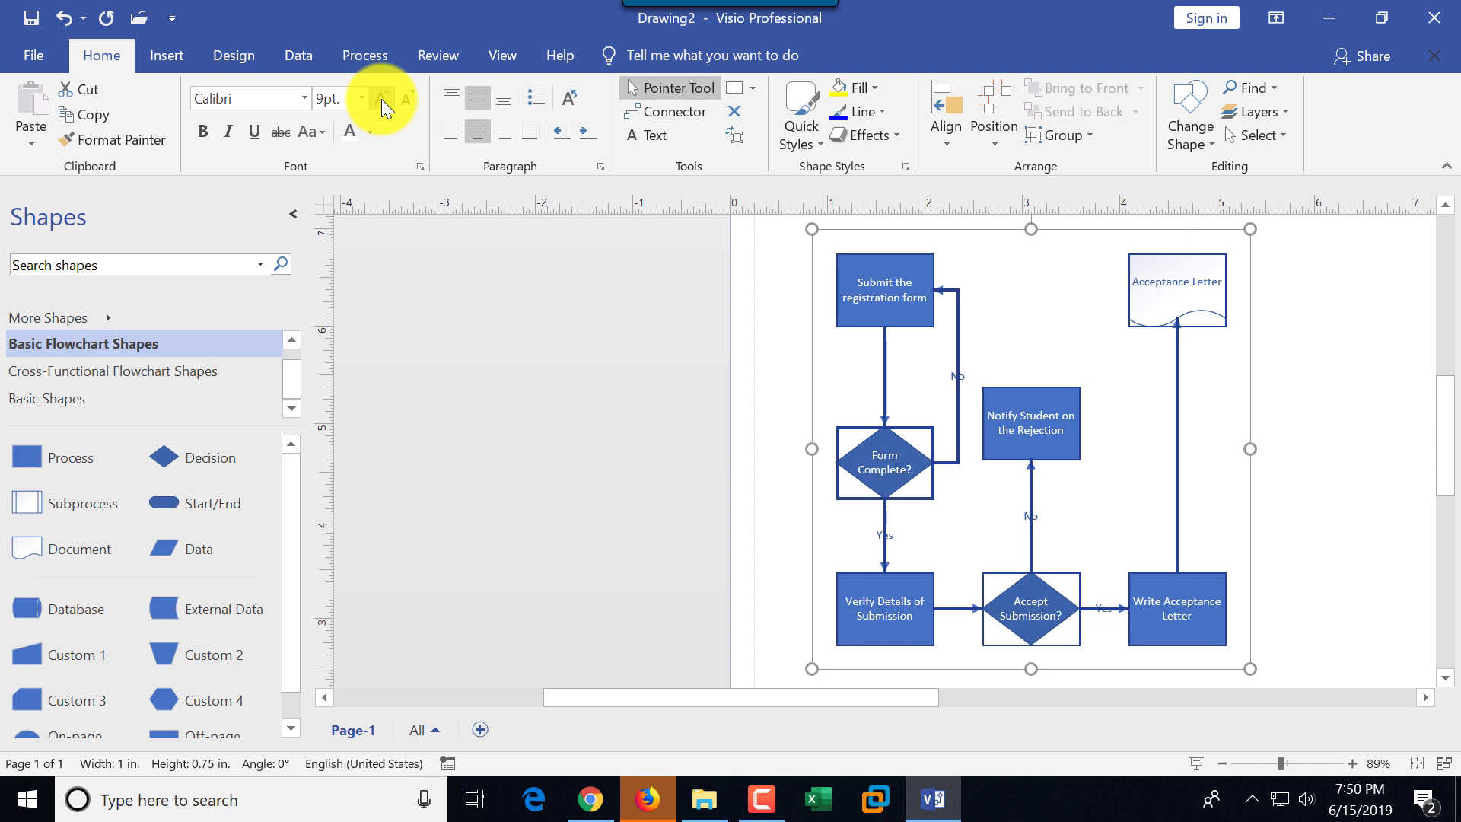
{"action": "left_click", "coordinate": [381, 99]}
{"action": "left_click", "coordinate": [381, 98]}
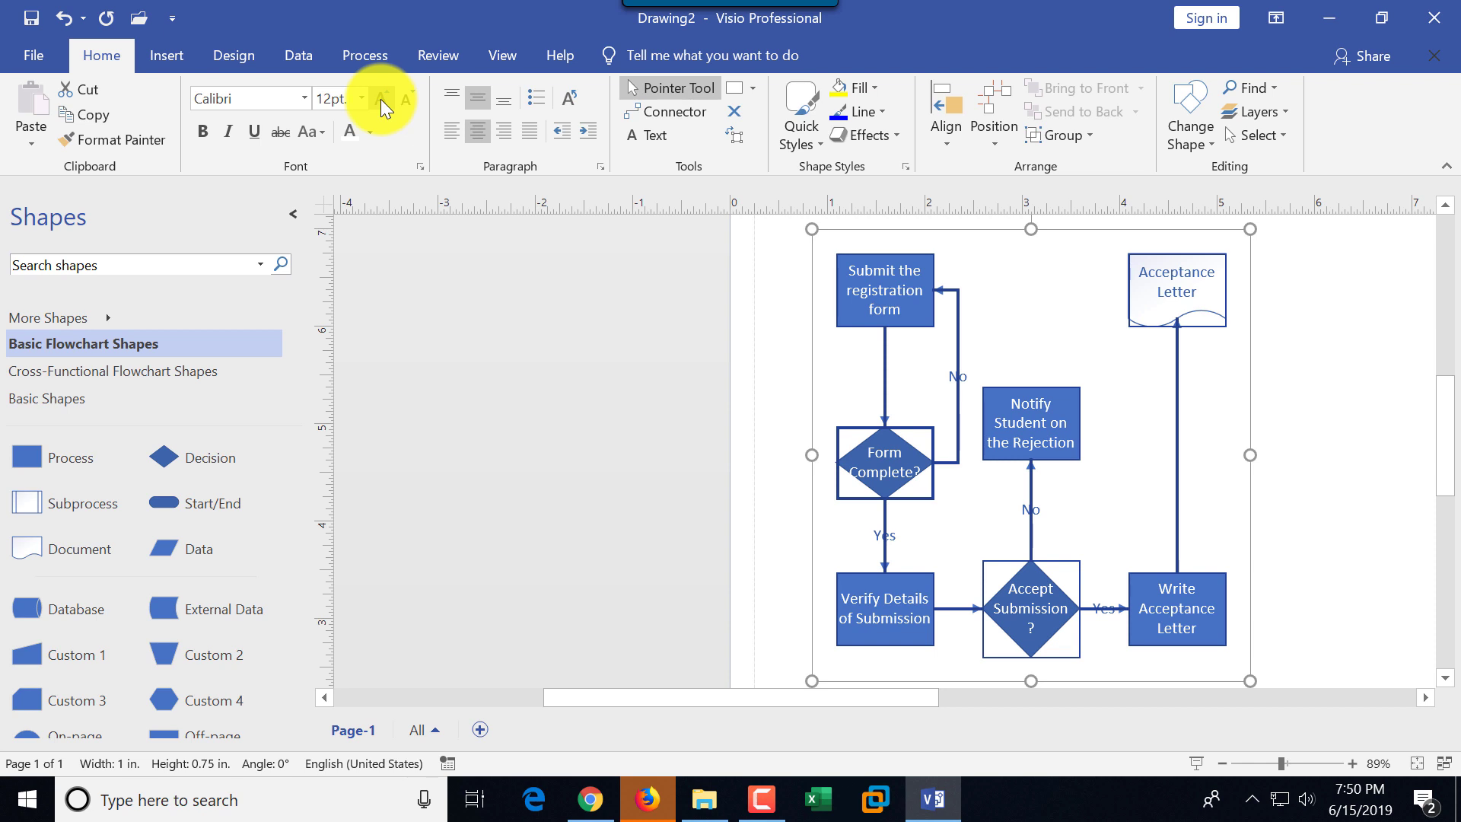
{"action": "left_click", "coordinate": [403, 97]}
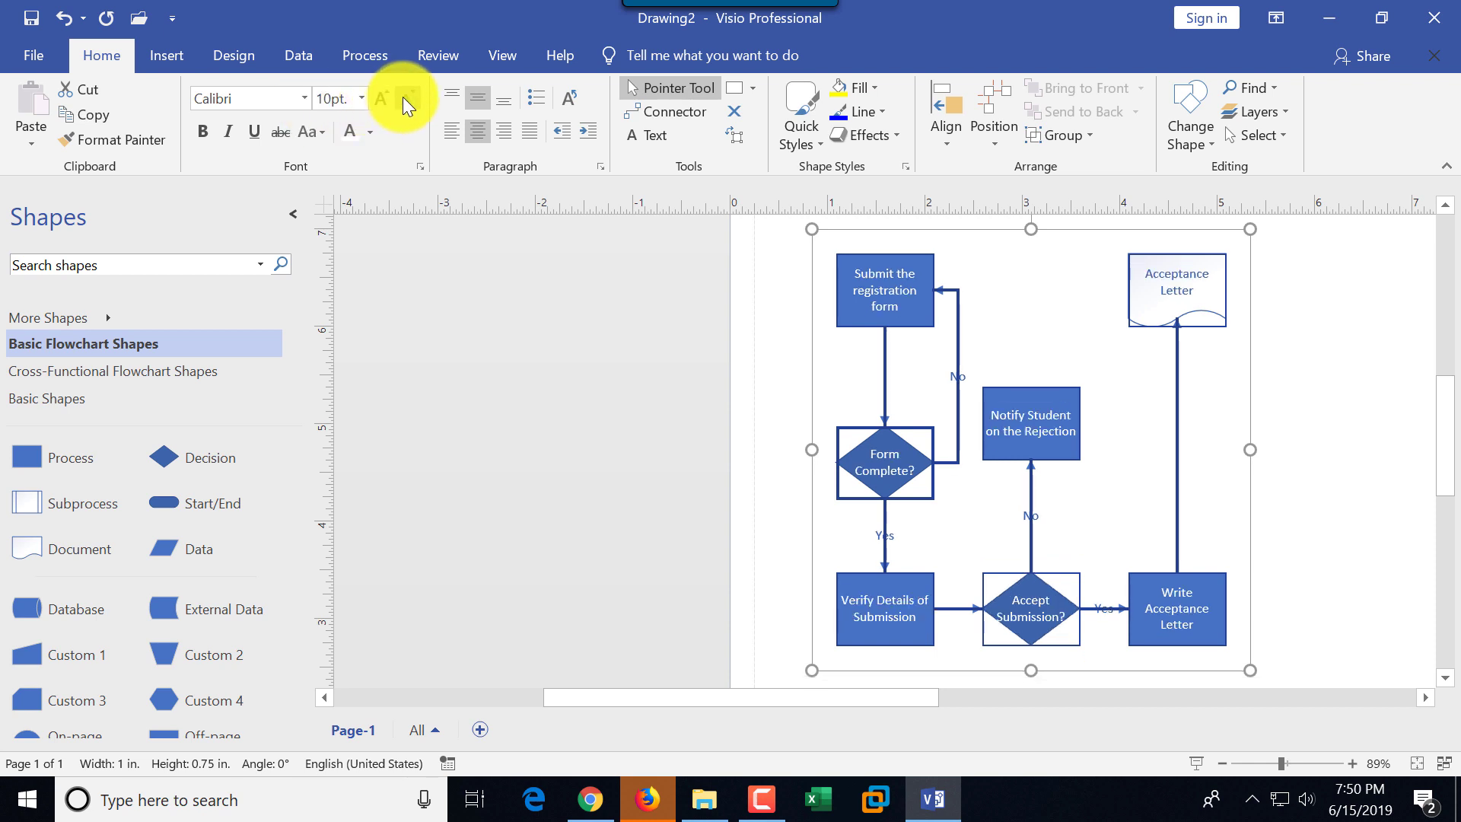
{"action": "left_click", "coordinate": [1118, 509]}
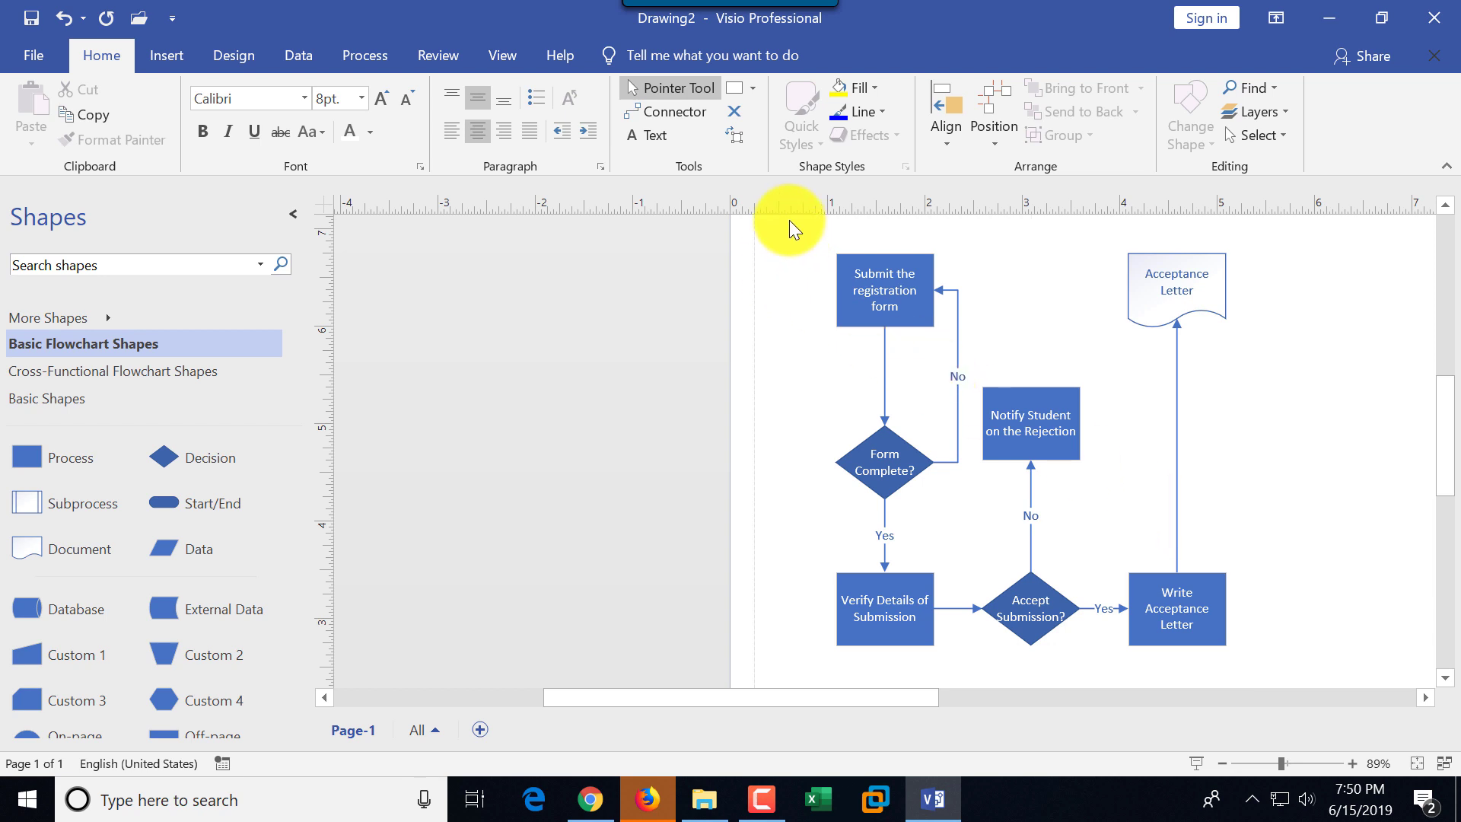
{"action": "left_click_drag", "start_coordinate": [788, 221], "coordinate": [1263, 643]}
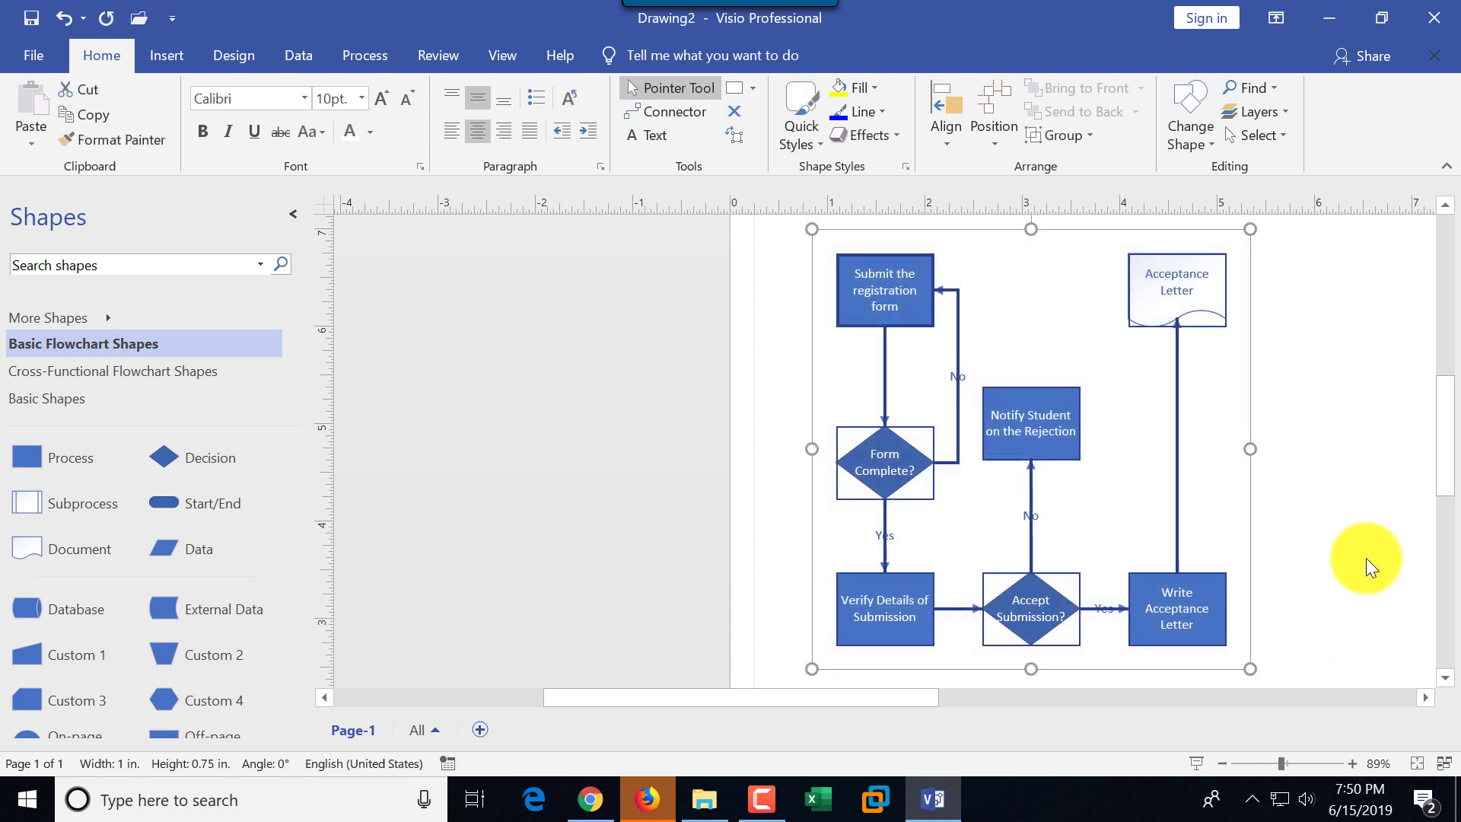
{"action": "left_click", "coordinate": [1366, 559]}
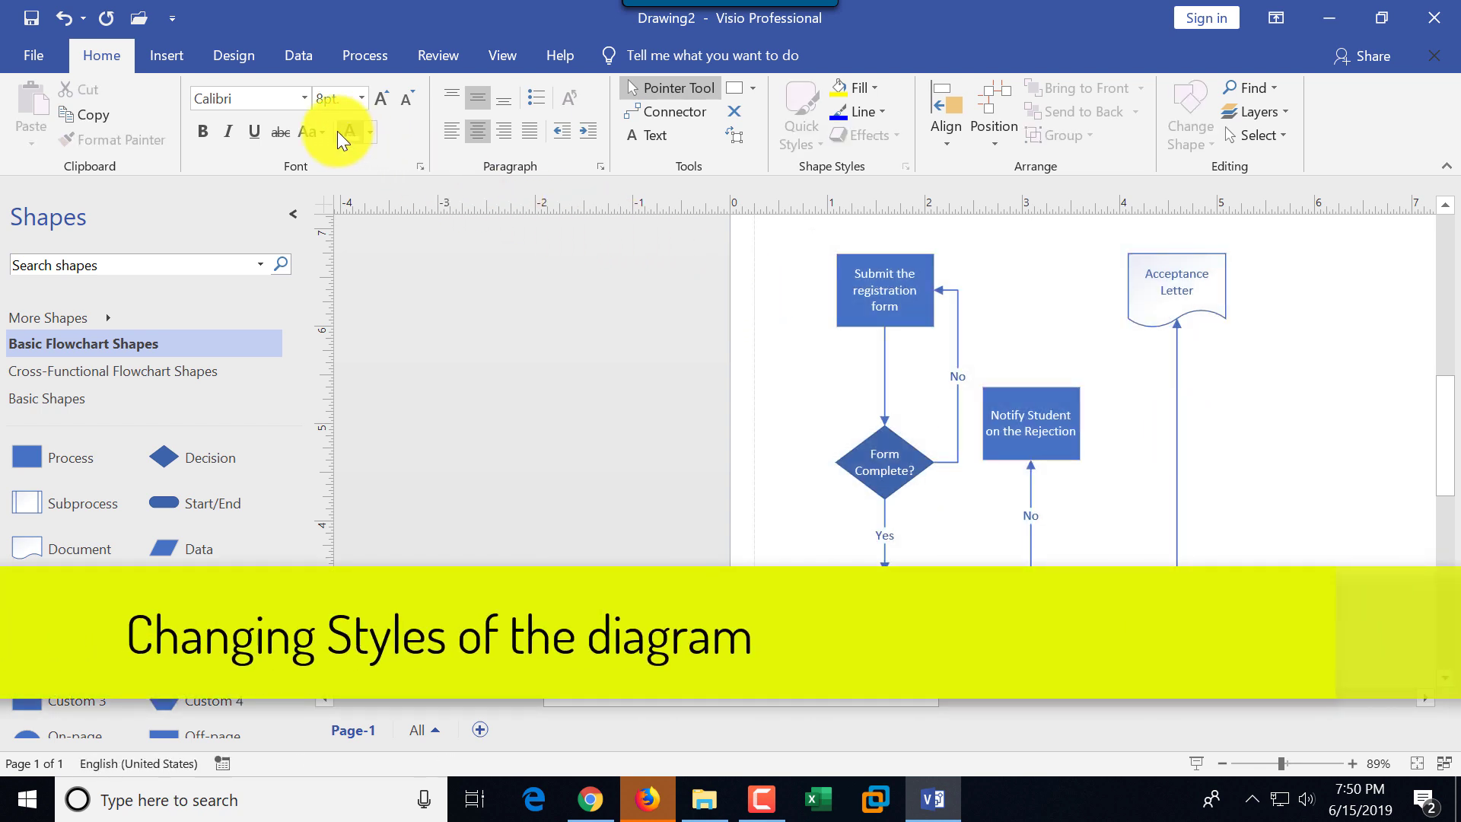
Try several Design themes, settling on blue, magenta and green with its first colour variant.
{"action": "left_click", "coordinate": [242, 57]}
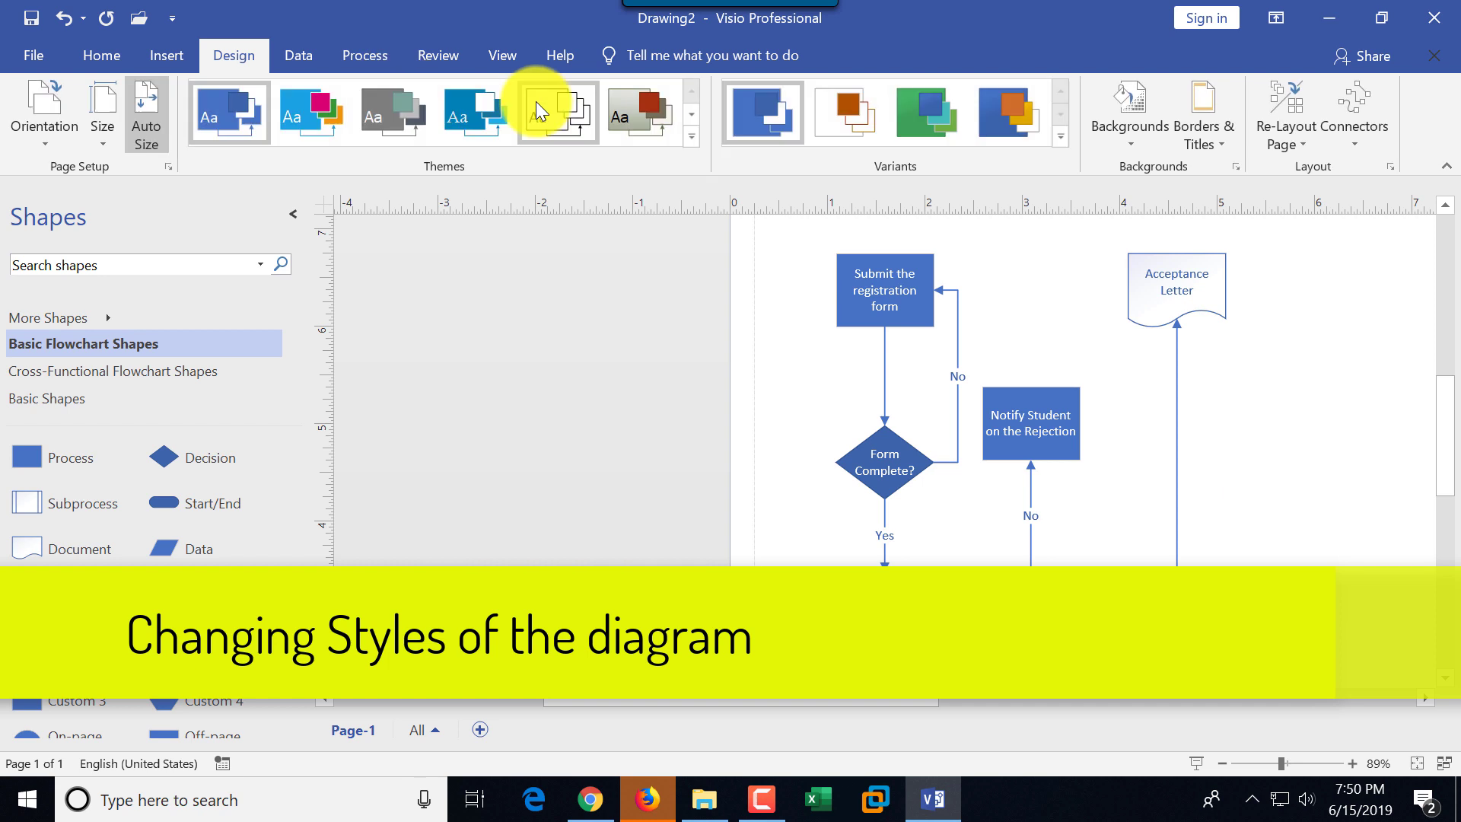
{"action": "left_click", "coordinate": [315, 117]}
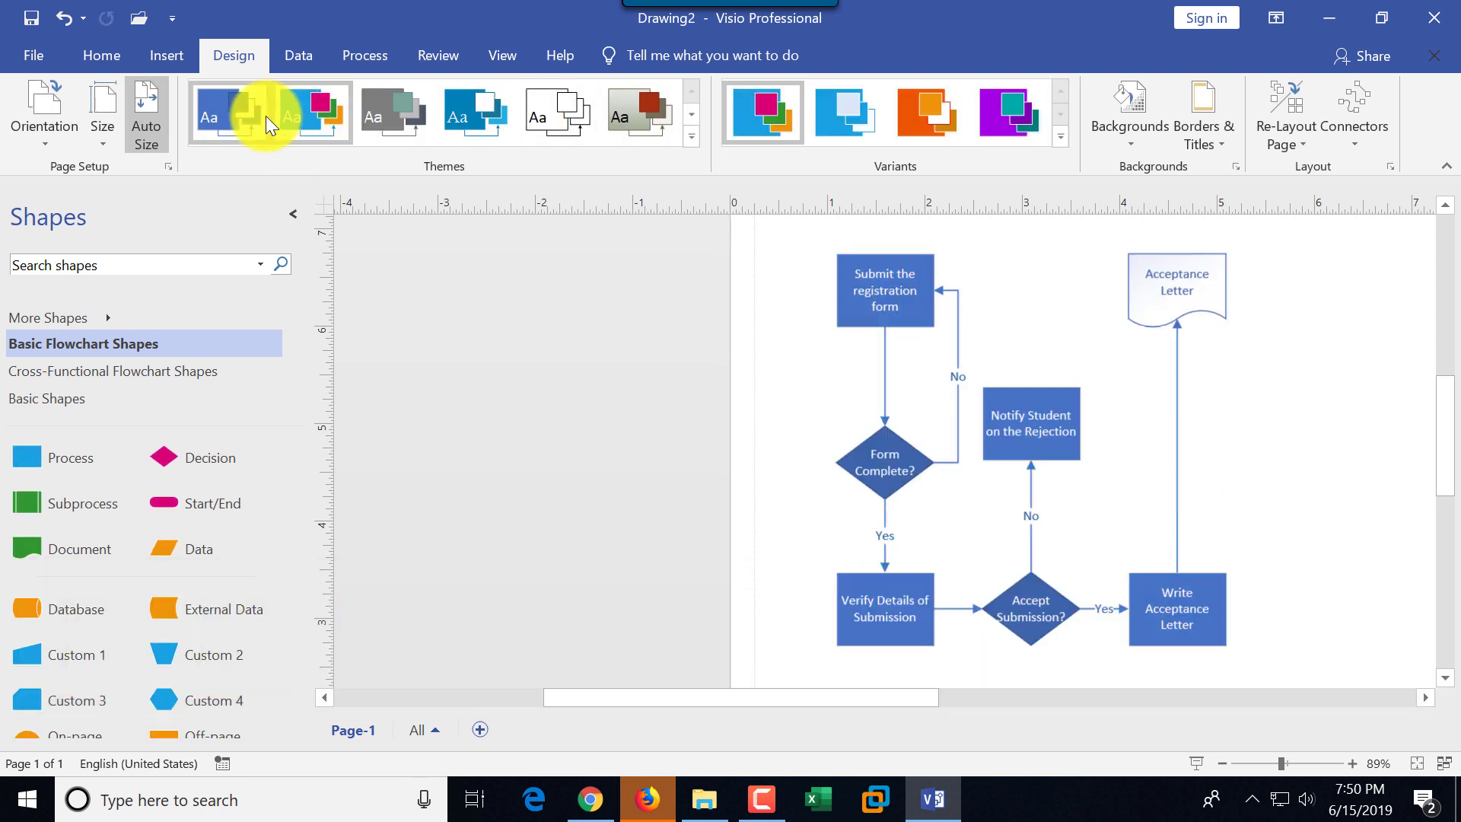
{"action": "left_click", "coordinate": [380, 116]}
{"action": "left_click", "coordinate": [476, 114]}
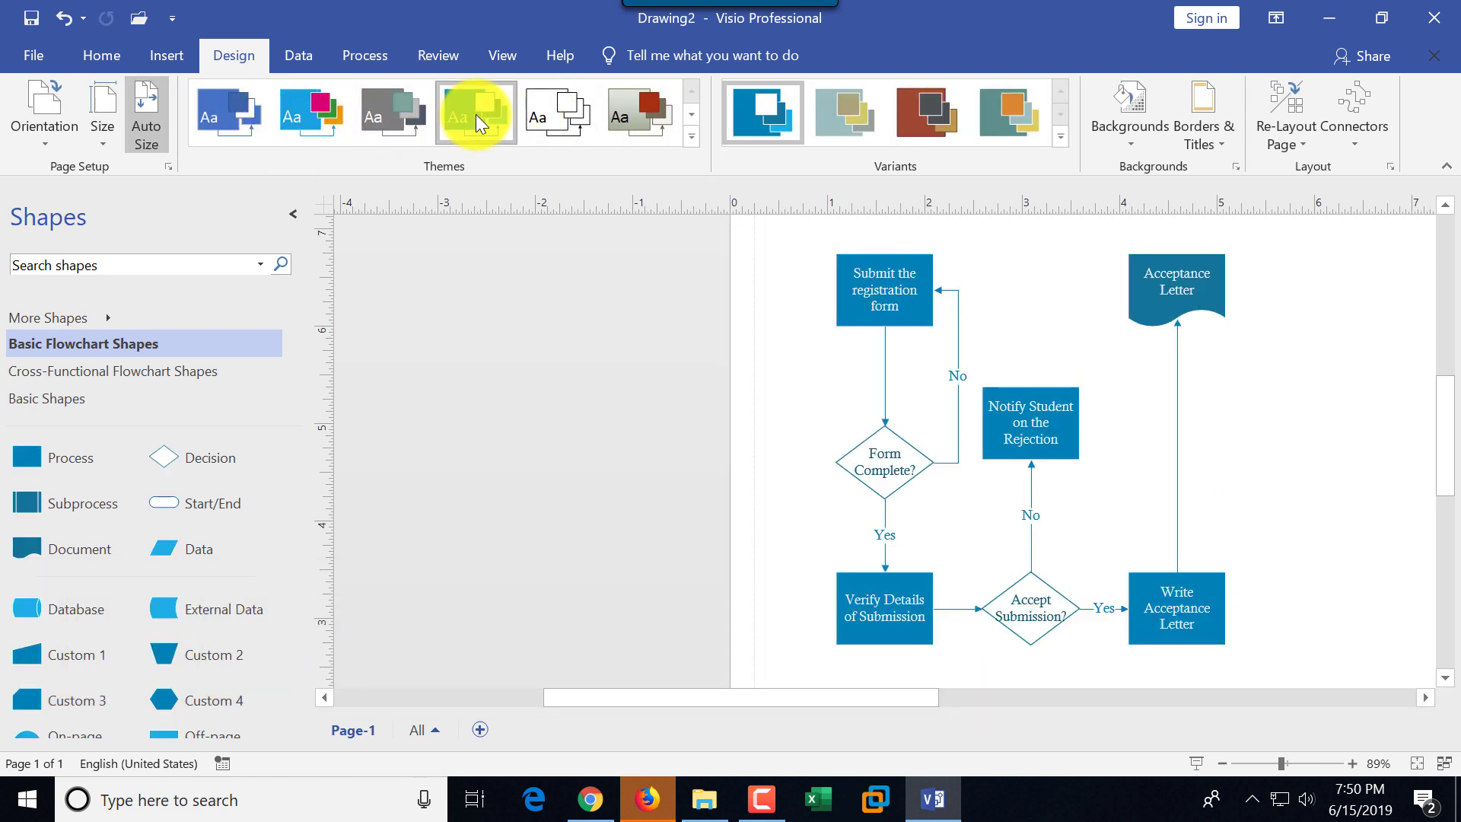
{"action": "left_click", "coordinate": [327, 119]}
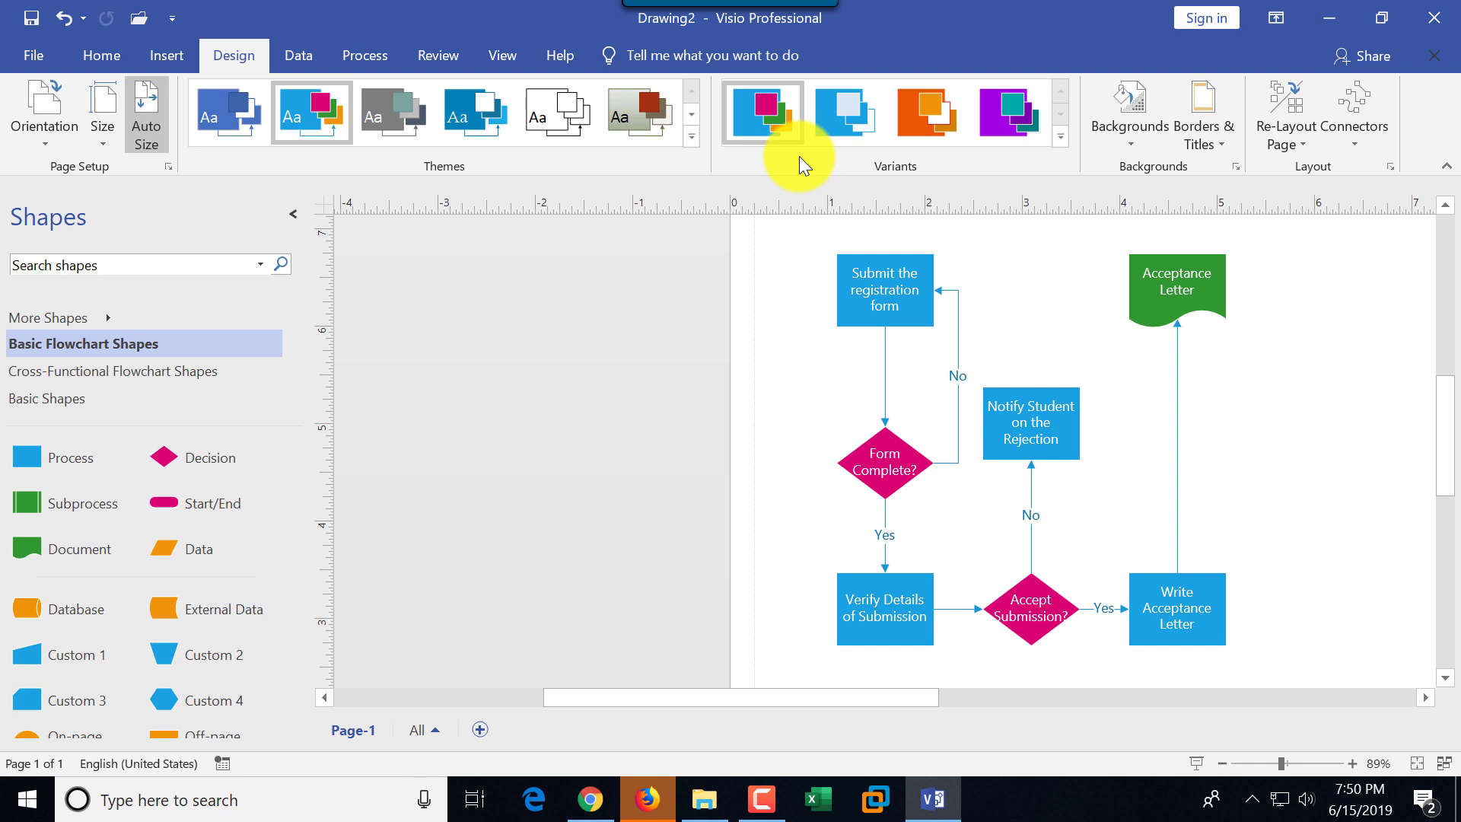
{"action": "left_click", "coordinate": [779, 120]}
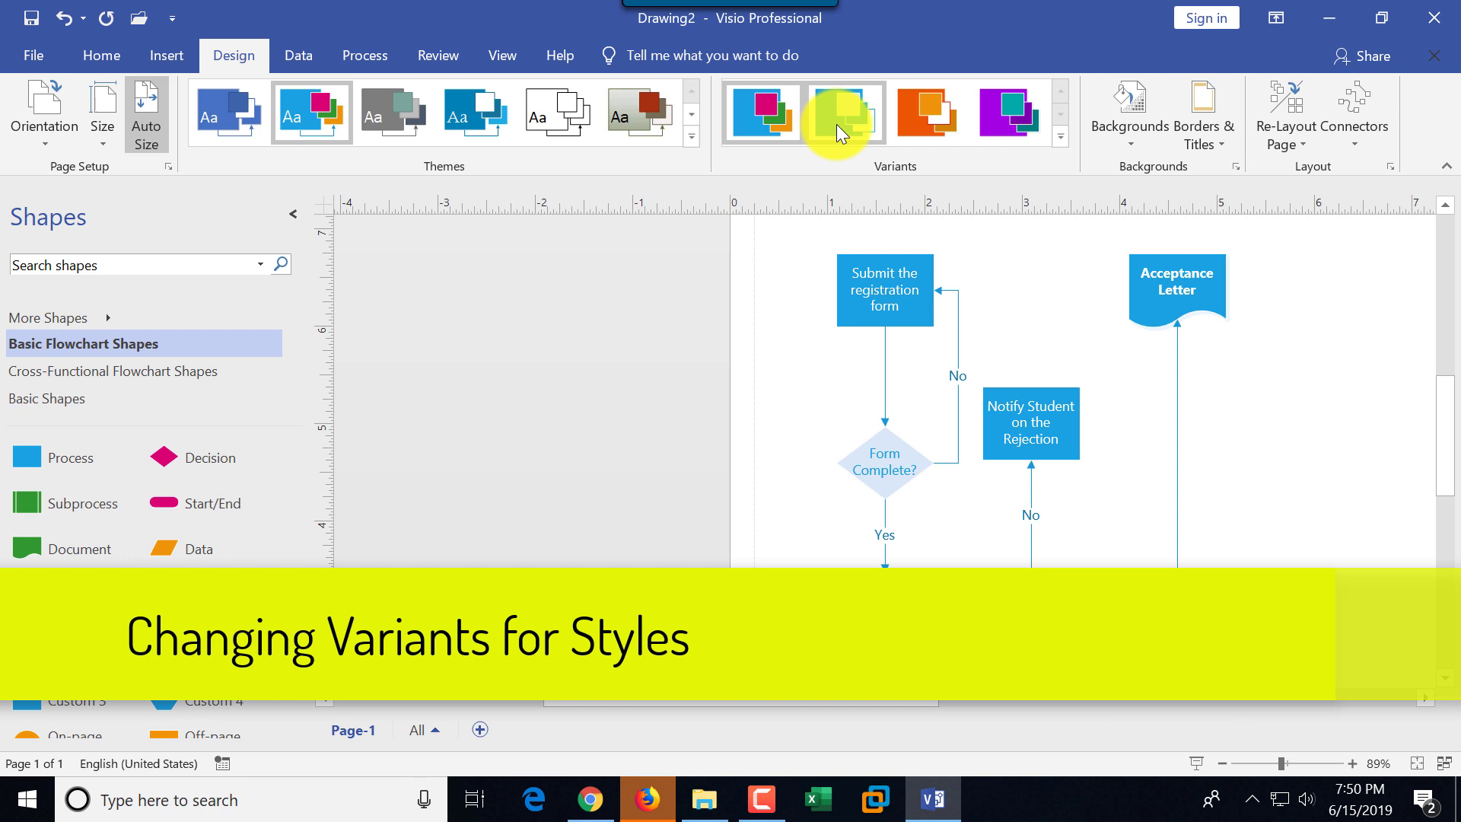
Apply the dark teal Professional theme from the full Themes gallery.
{"action": "left_click", "coordinate": [1060, 137]}
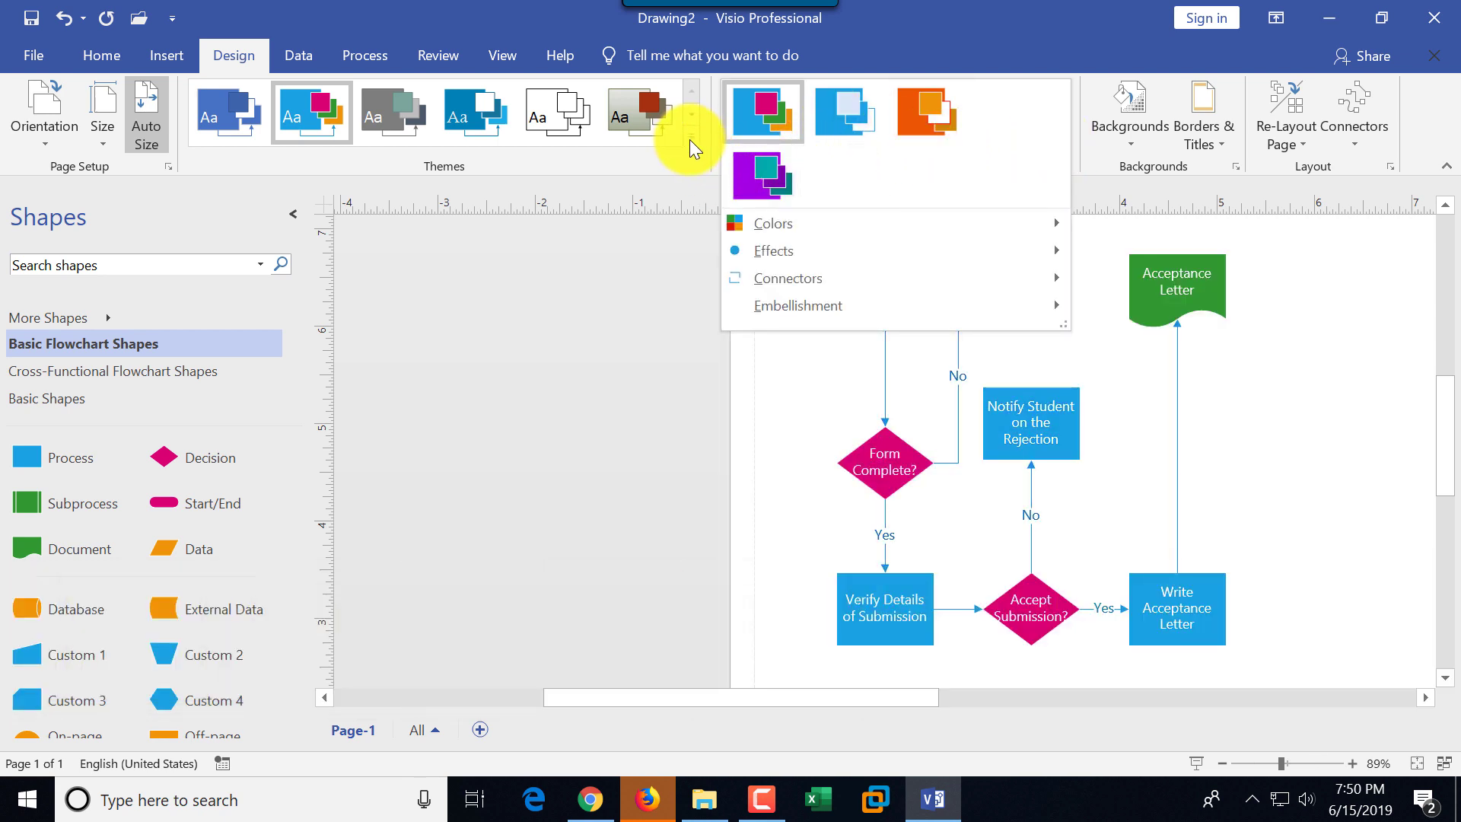
{"action": "left_click", "coordinate": [689, 139]}
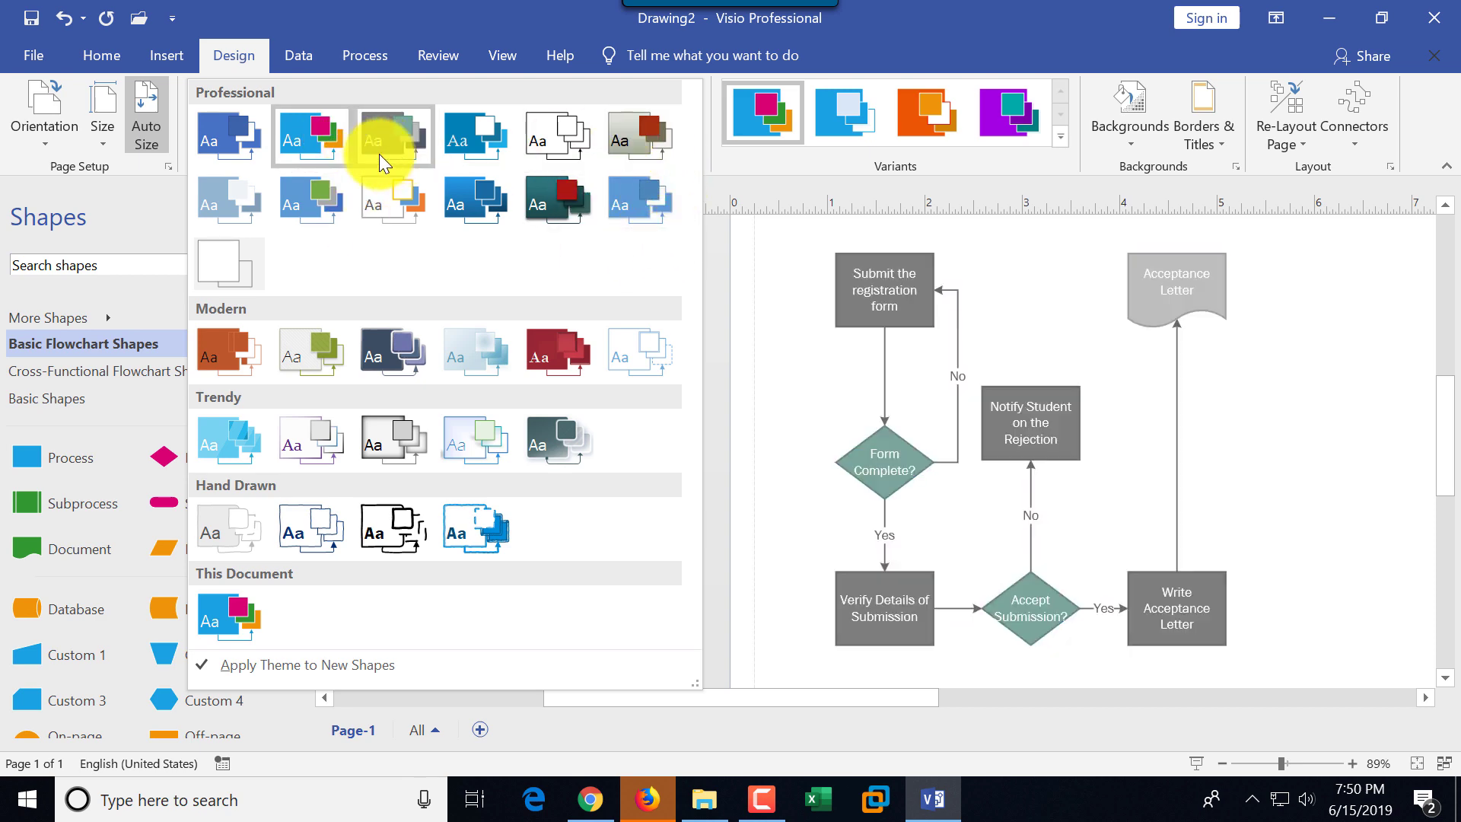
{"action": "left_click", "coordinate": [554, 198]}
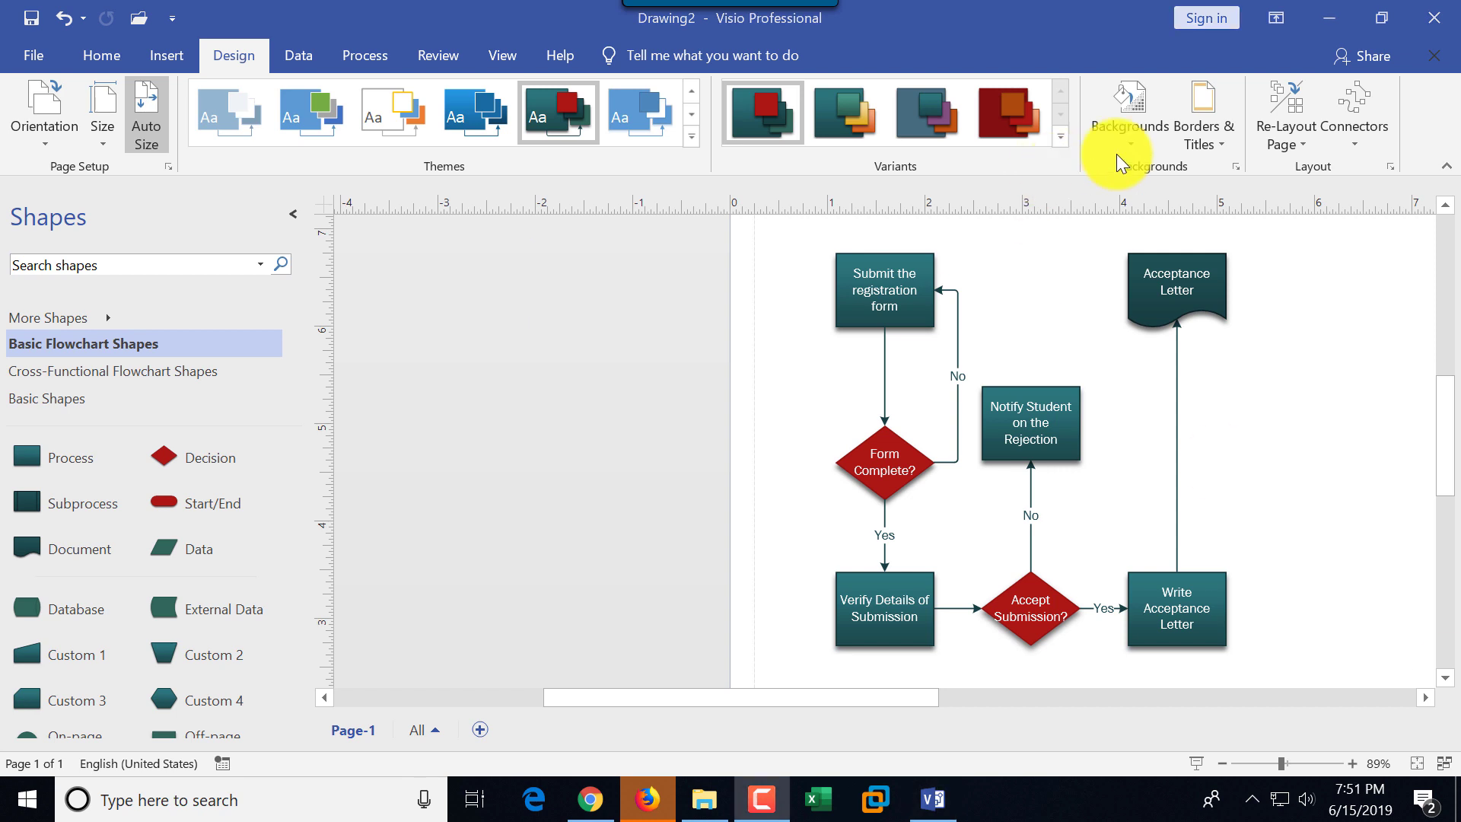
{"action": "left_click", "coordinate": [1132, 143]}
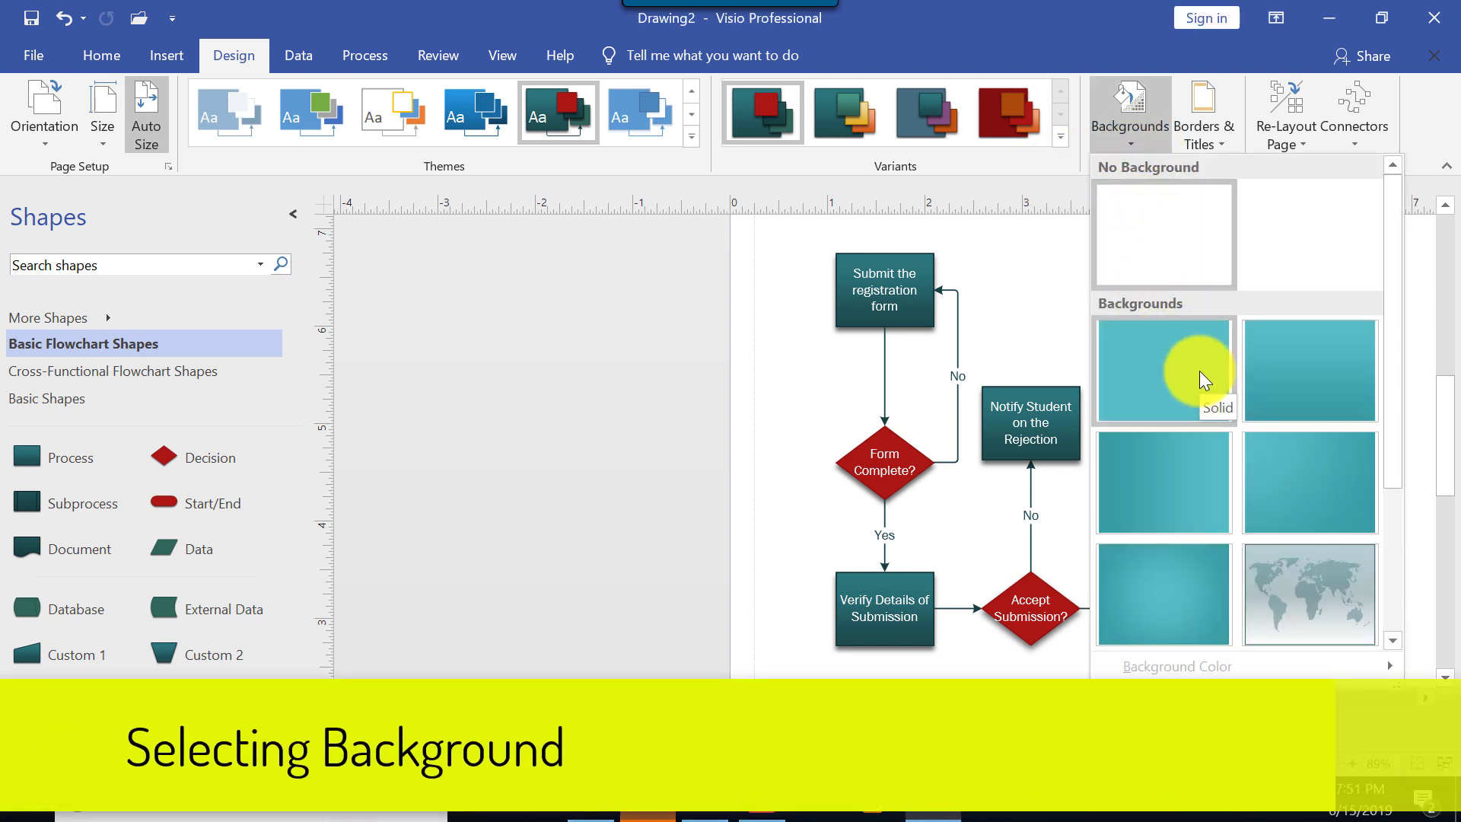
{"action": "left_click", "coordinate": [1191, 378]}
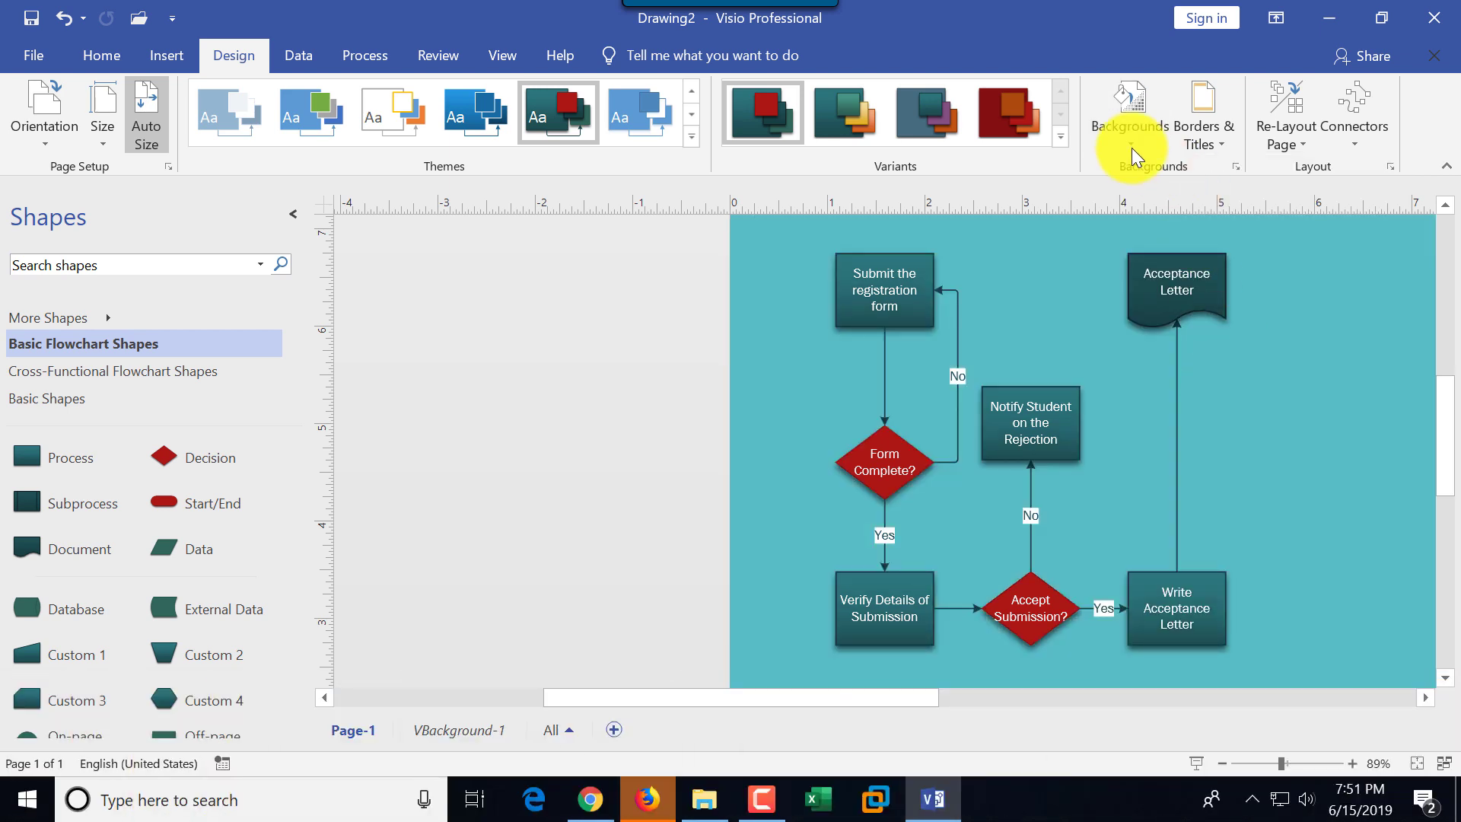
{"action": "left_click", "coordinate": [1133, 142]}
{"action": "left_click", "coordinate": [1299, 590]}
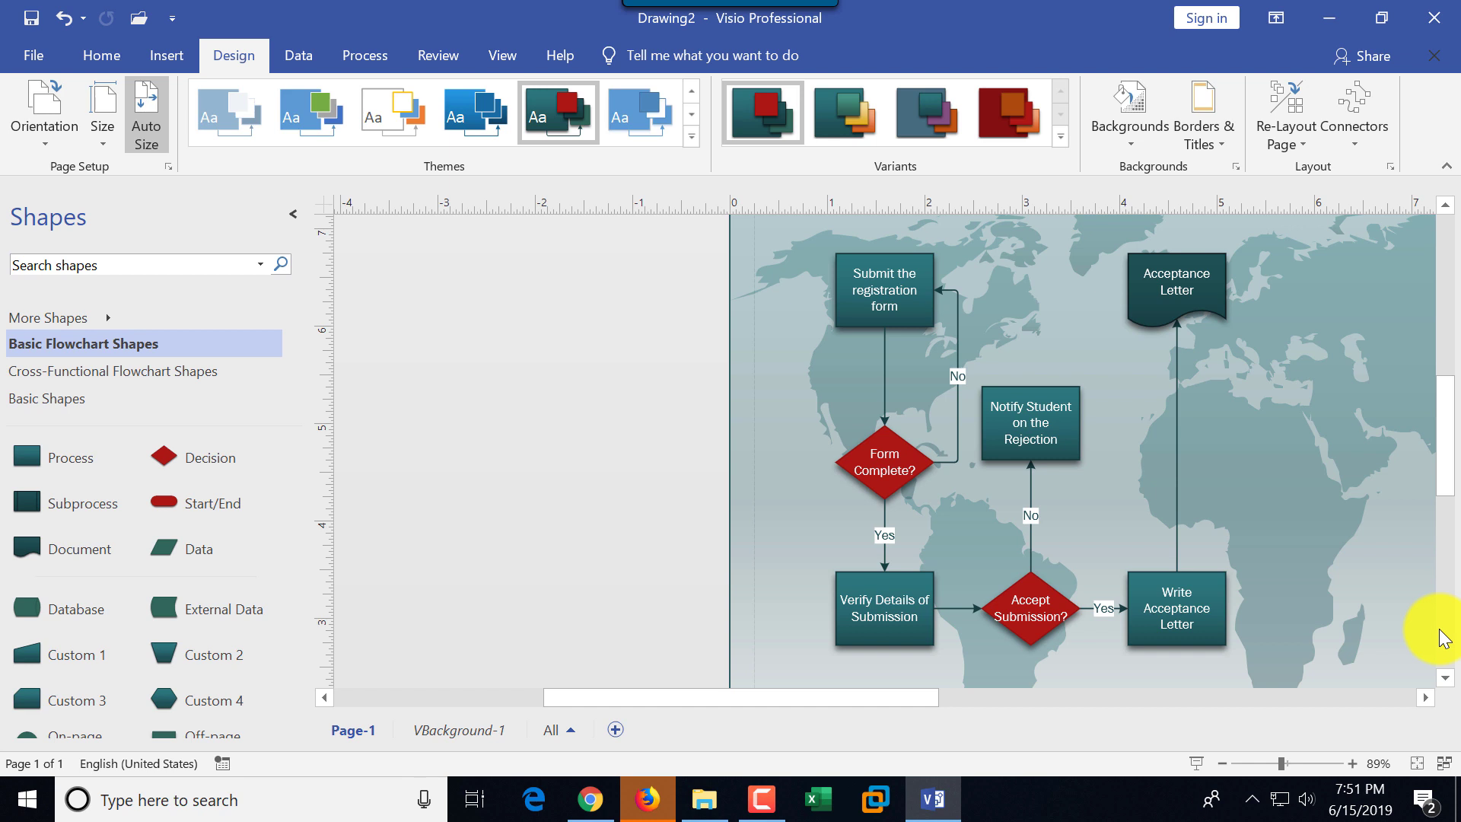
{"action": "left_click", "coordinate": [63, 16]}
{"action": "left_click", "coordinate": [64, 17]}
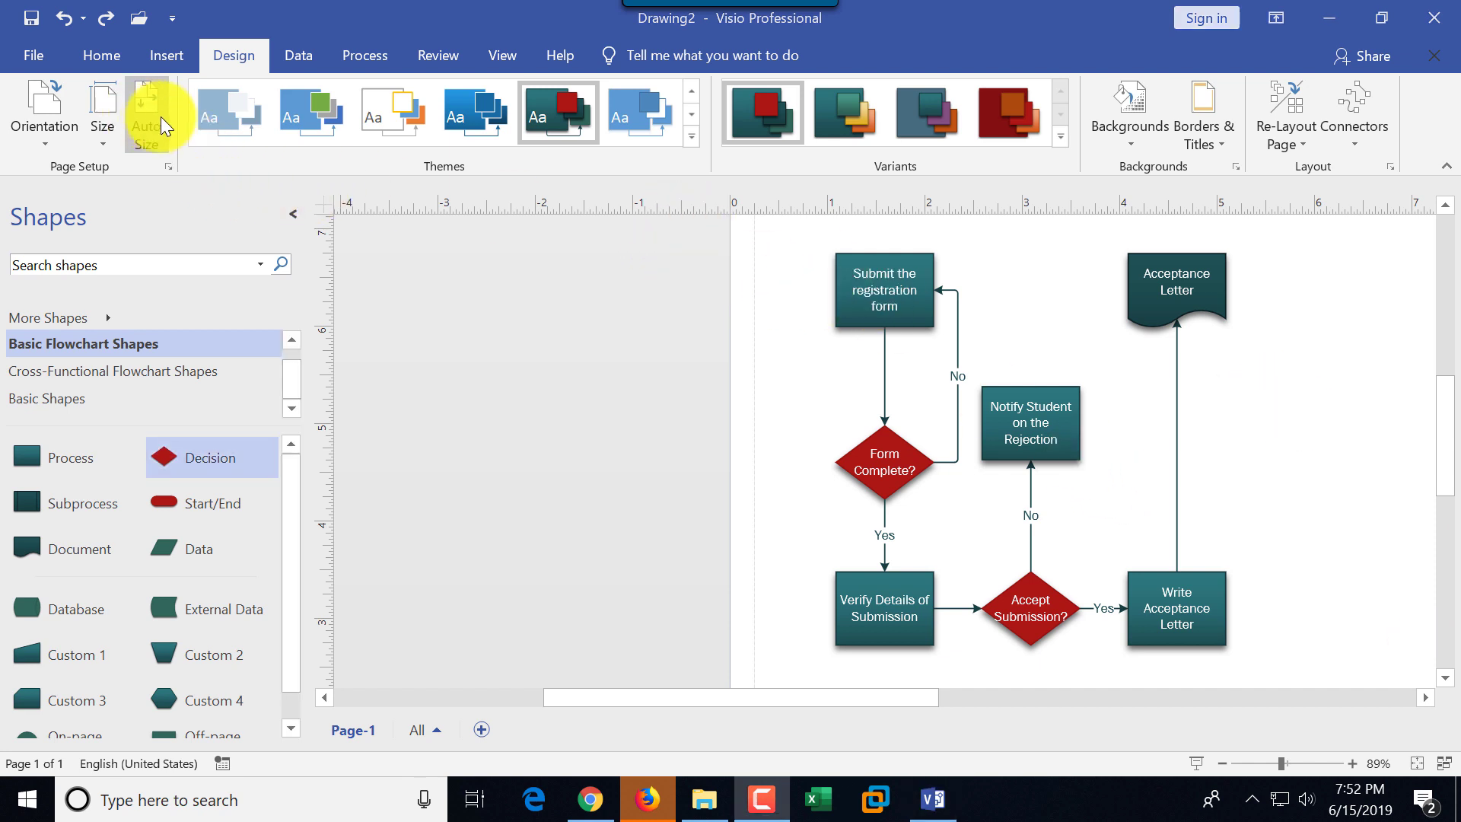
Select the whole flowchart and shift it further right on the page.
{"action": "left_click", "coordinate": [103, 55]}
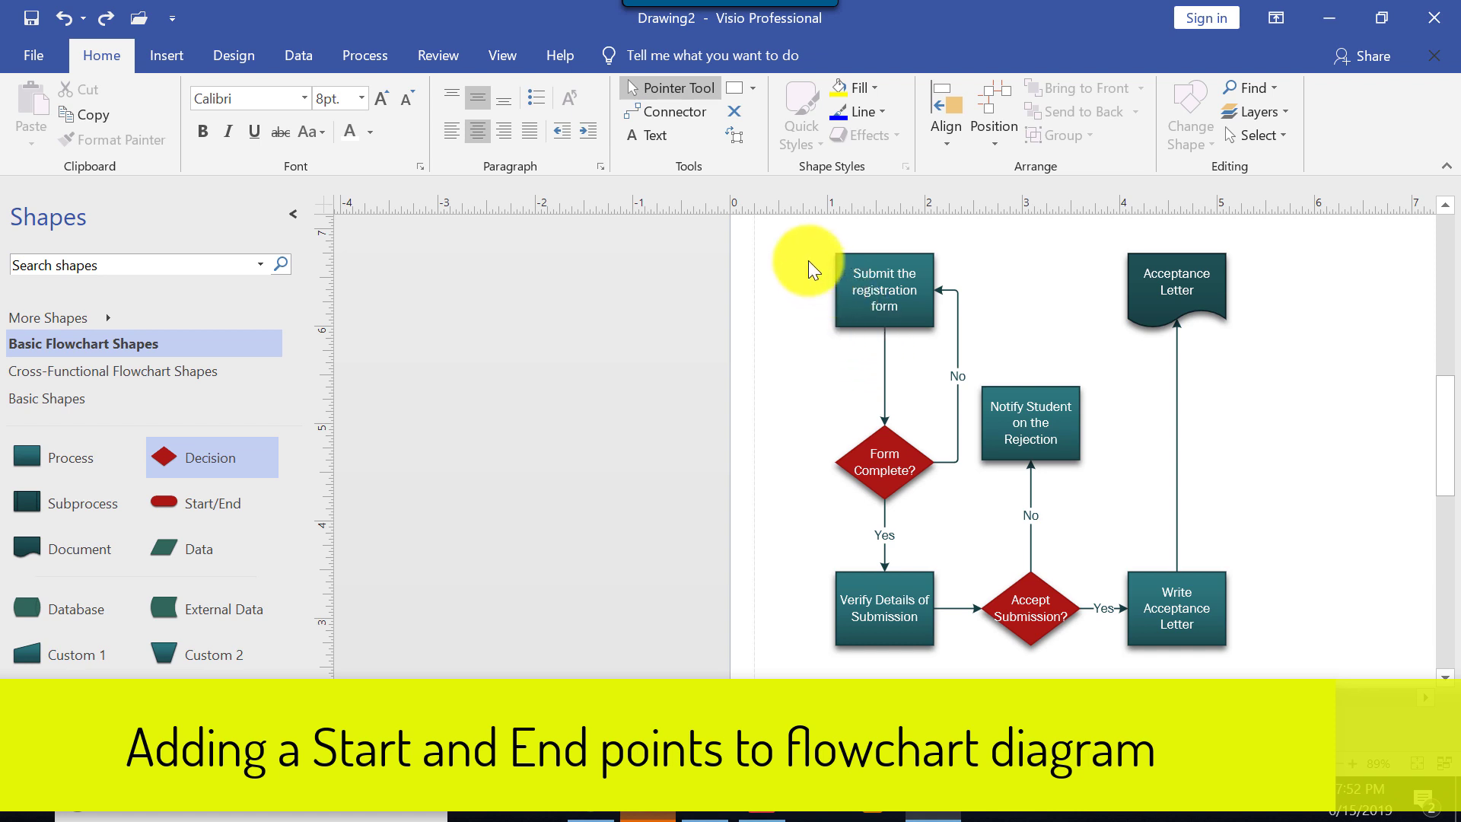
{"action": "left_click_drag", "start_coordinate": [793, 225], "coordinate": [1271, 639]}
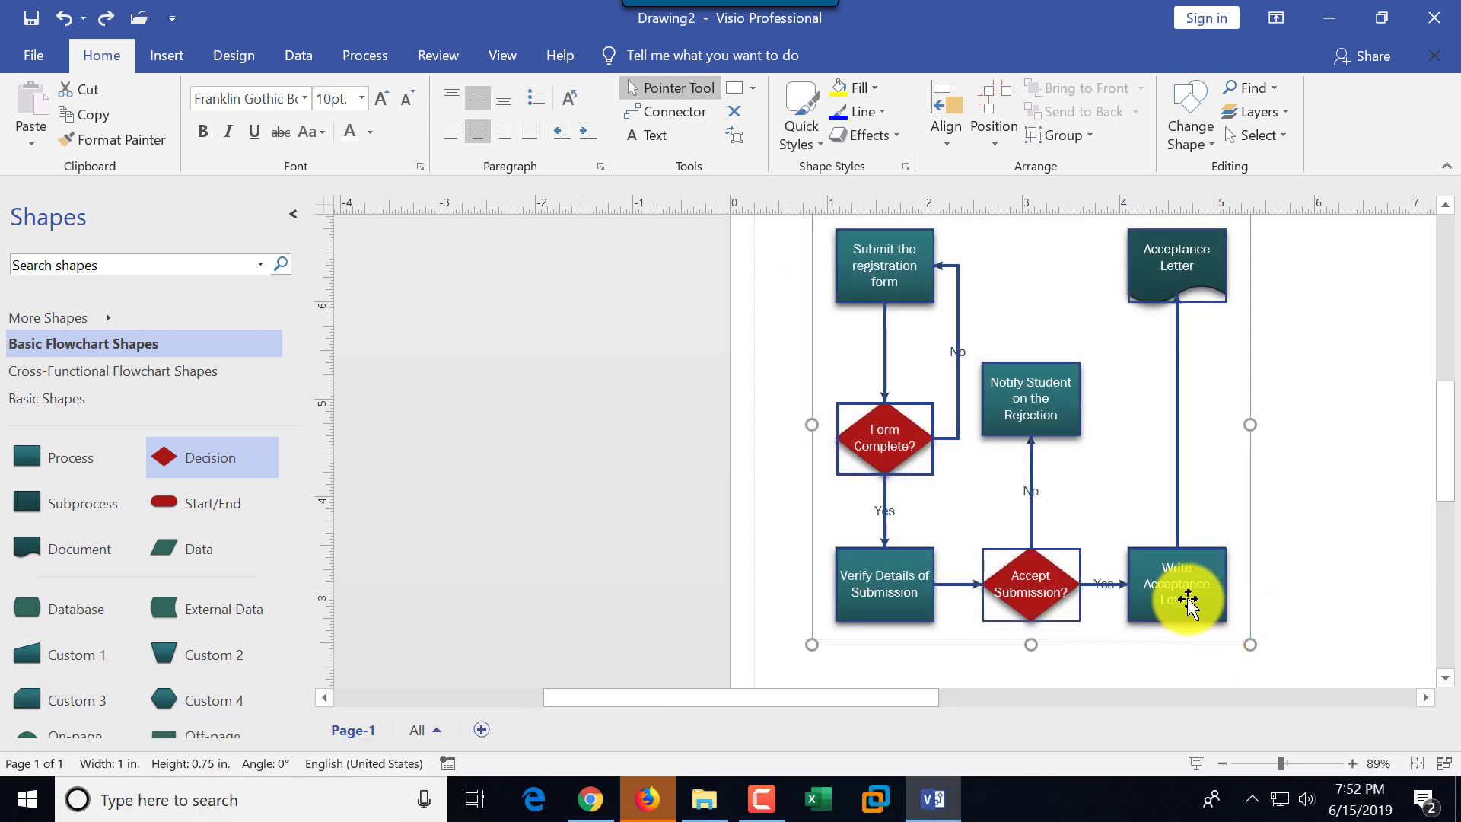
{"action": "left_click_drag", "start_coordinate": [1190, 596], "coordinate": [1276, 607]}
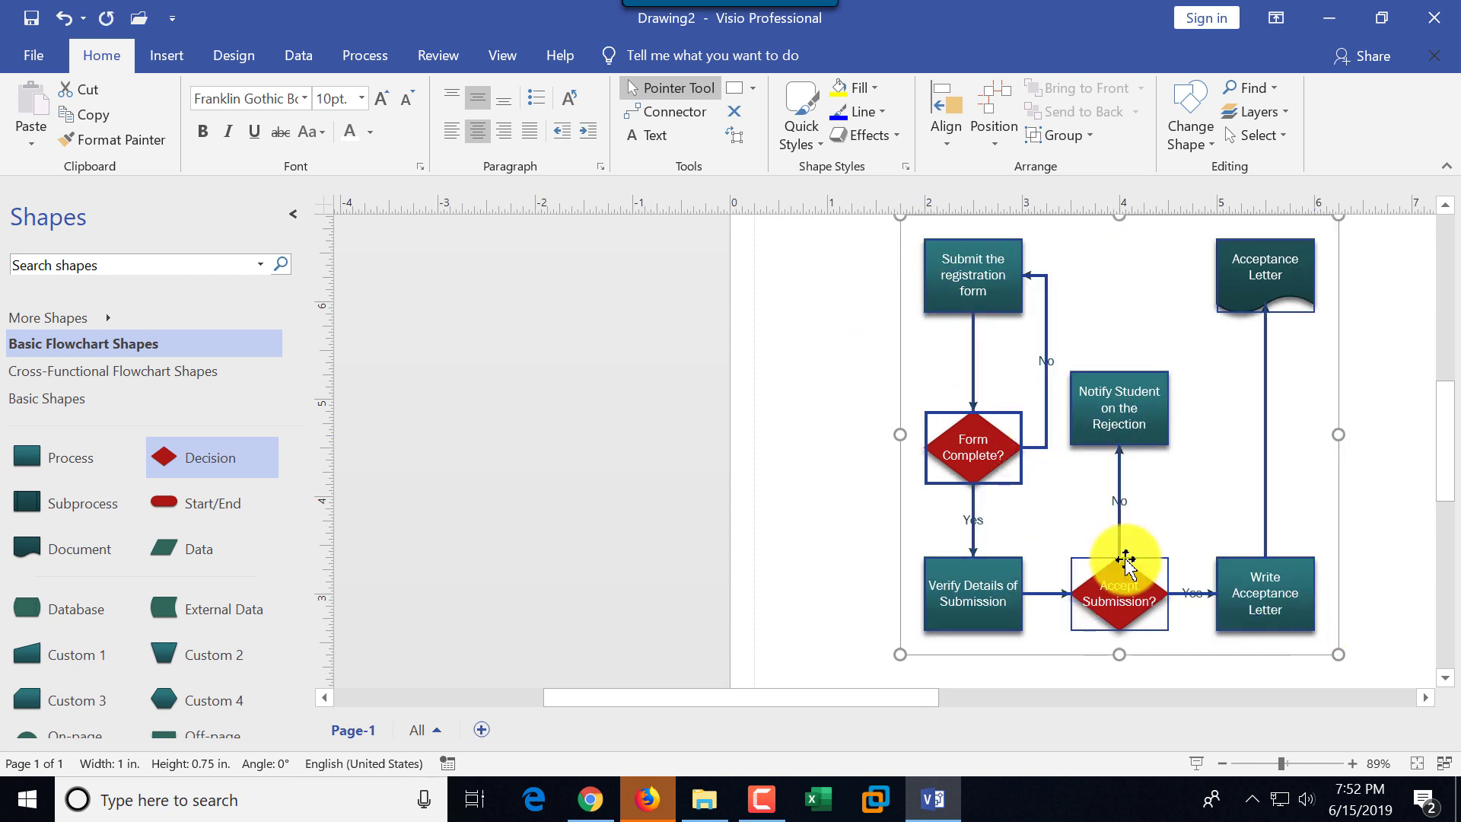
Place a blank Start/End terminator left of 'Submit the registration form'.
{"action": "mouse_move", "coordinate": [1351, 621]}
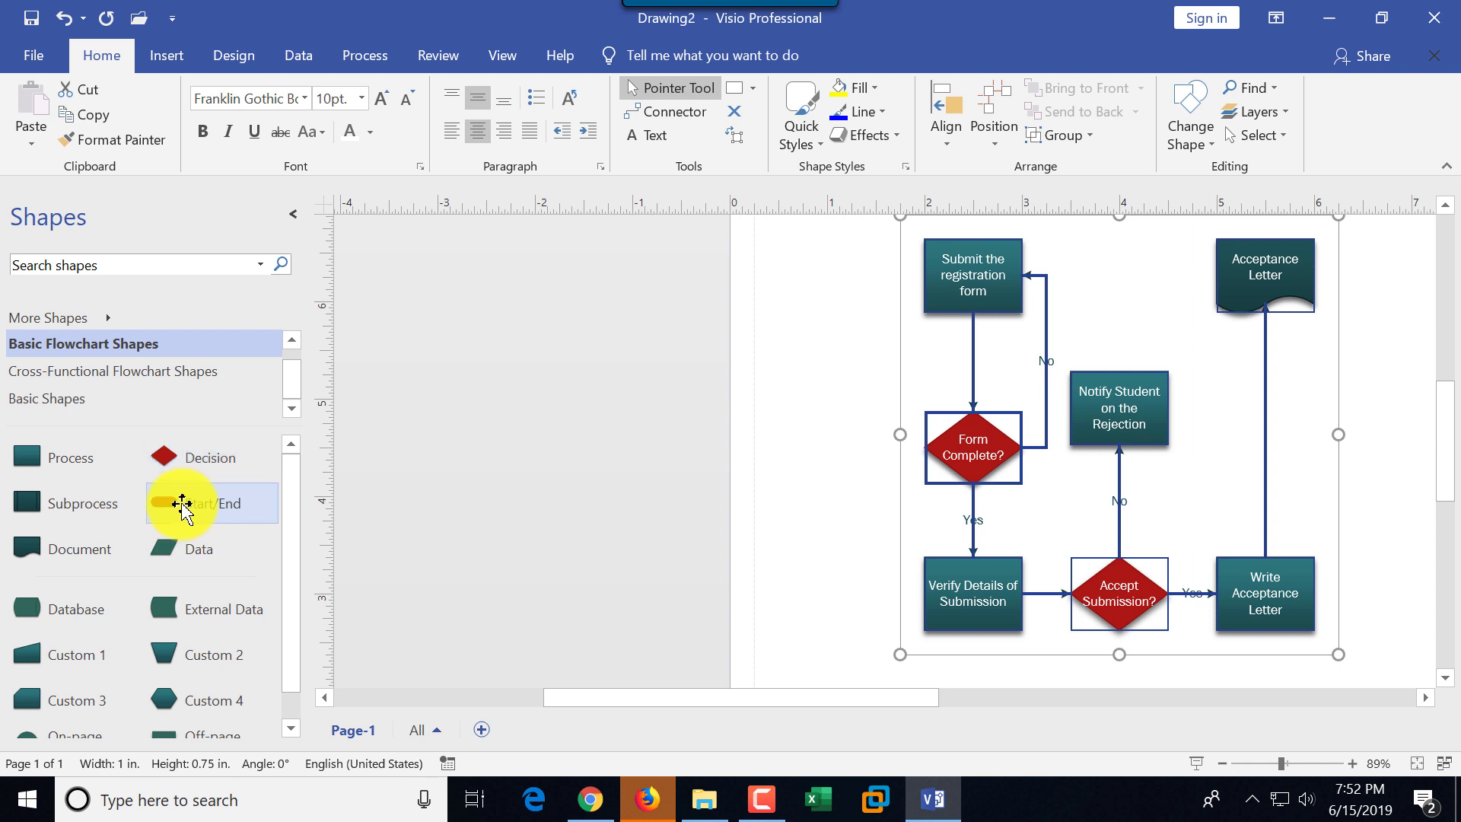
{"action": "left_click_drag", "start_coordinate": [186, 499], "coordinate": [822, 286]}
{"action": "key", "text": "Escape"}
Label the new terminator 'Start'.
{"action": "double_click", "coordinate": [819, 279]}
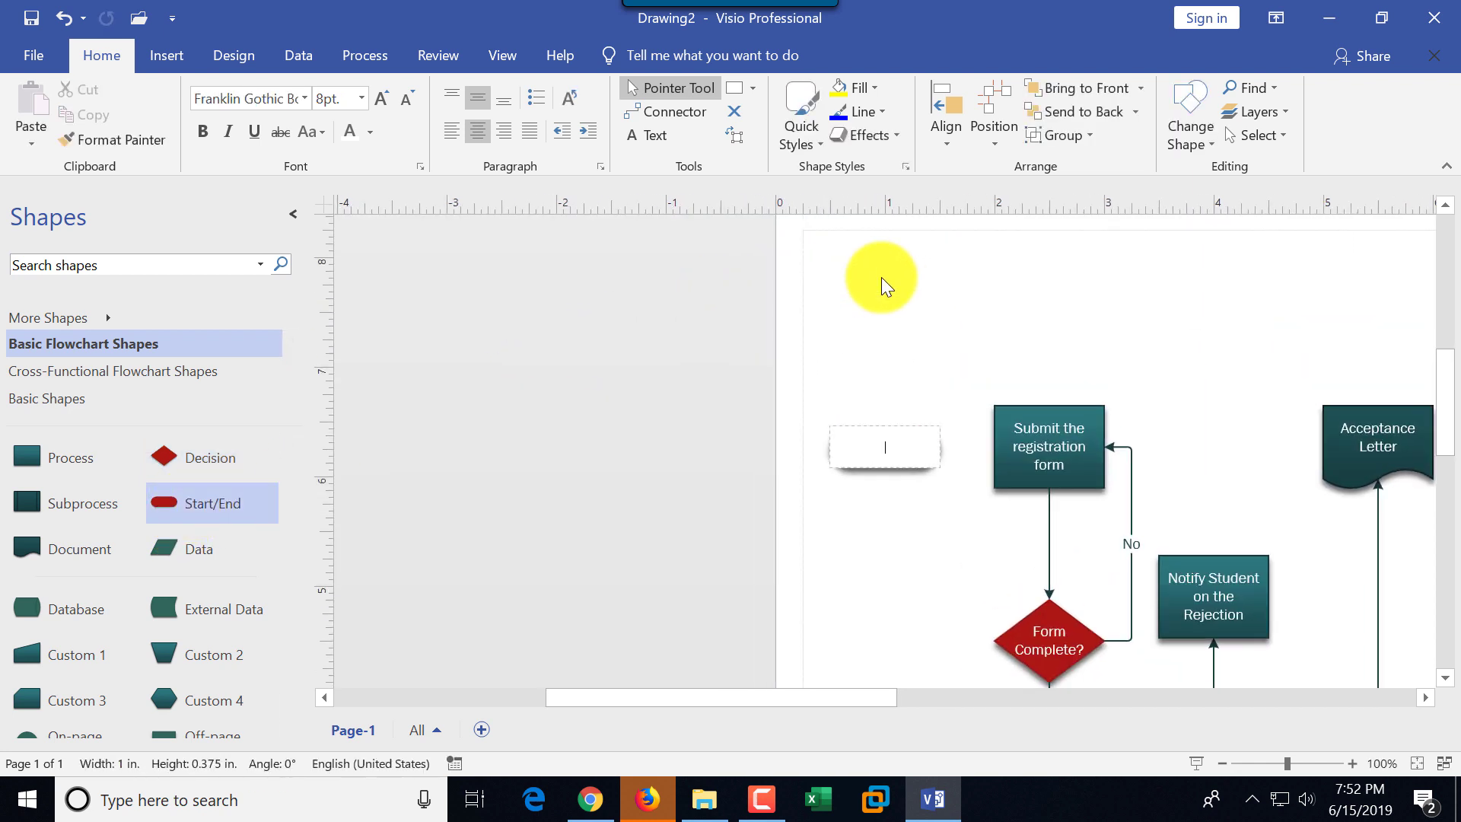
{"action": "type", "text": "Start"}
{"action": "left_click", "coordinate": [944, 318]}
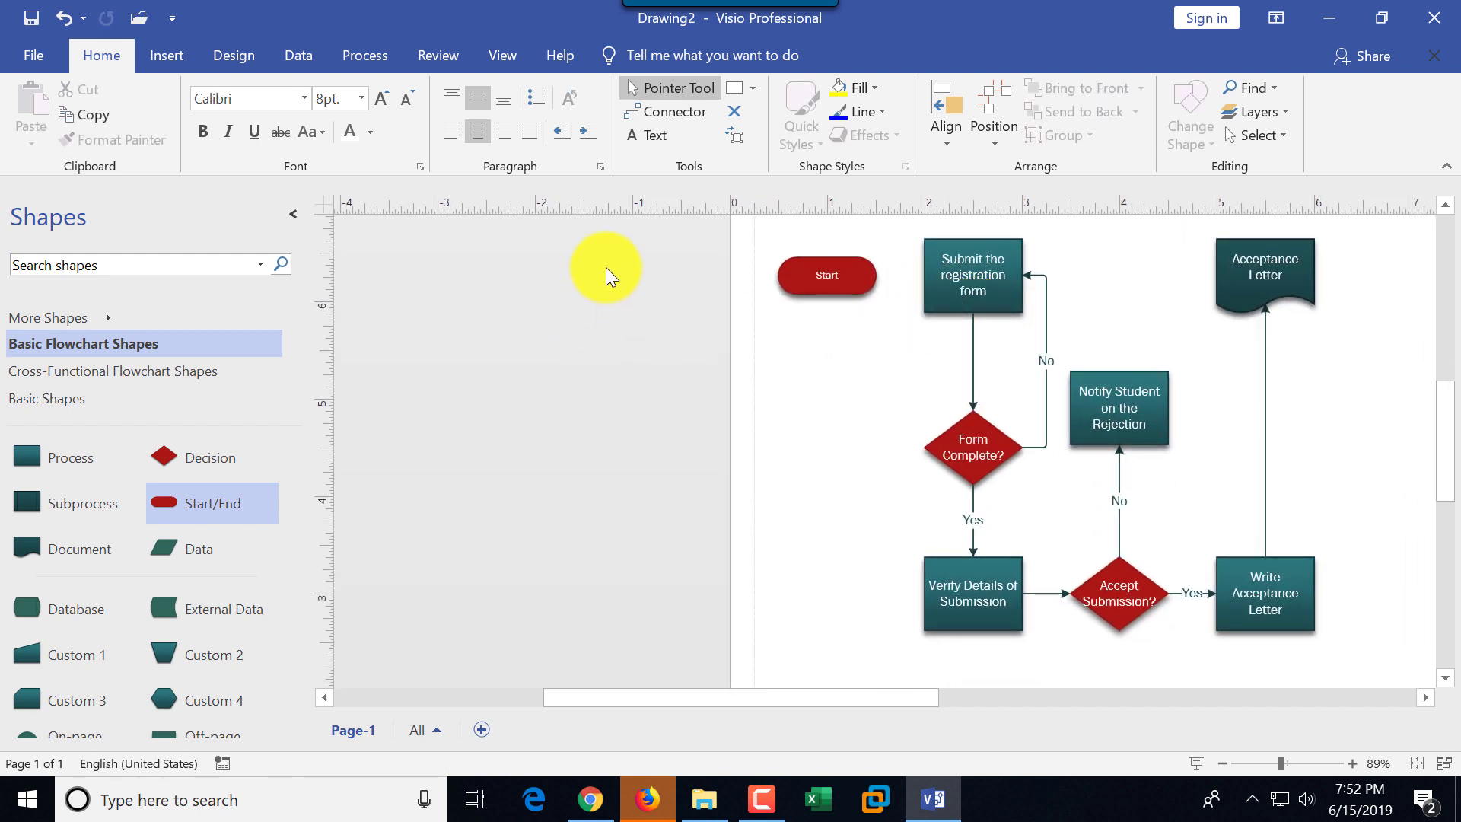
Connect Start to the 'Submit the registration form' box with a connector.
{"action": "left_click", "coordinate": [658, 112]}
{"action": "left_click_drag", "start_coordinate": [876, 279], "coordinate": [925, 276]}
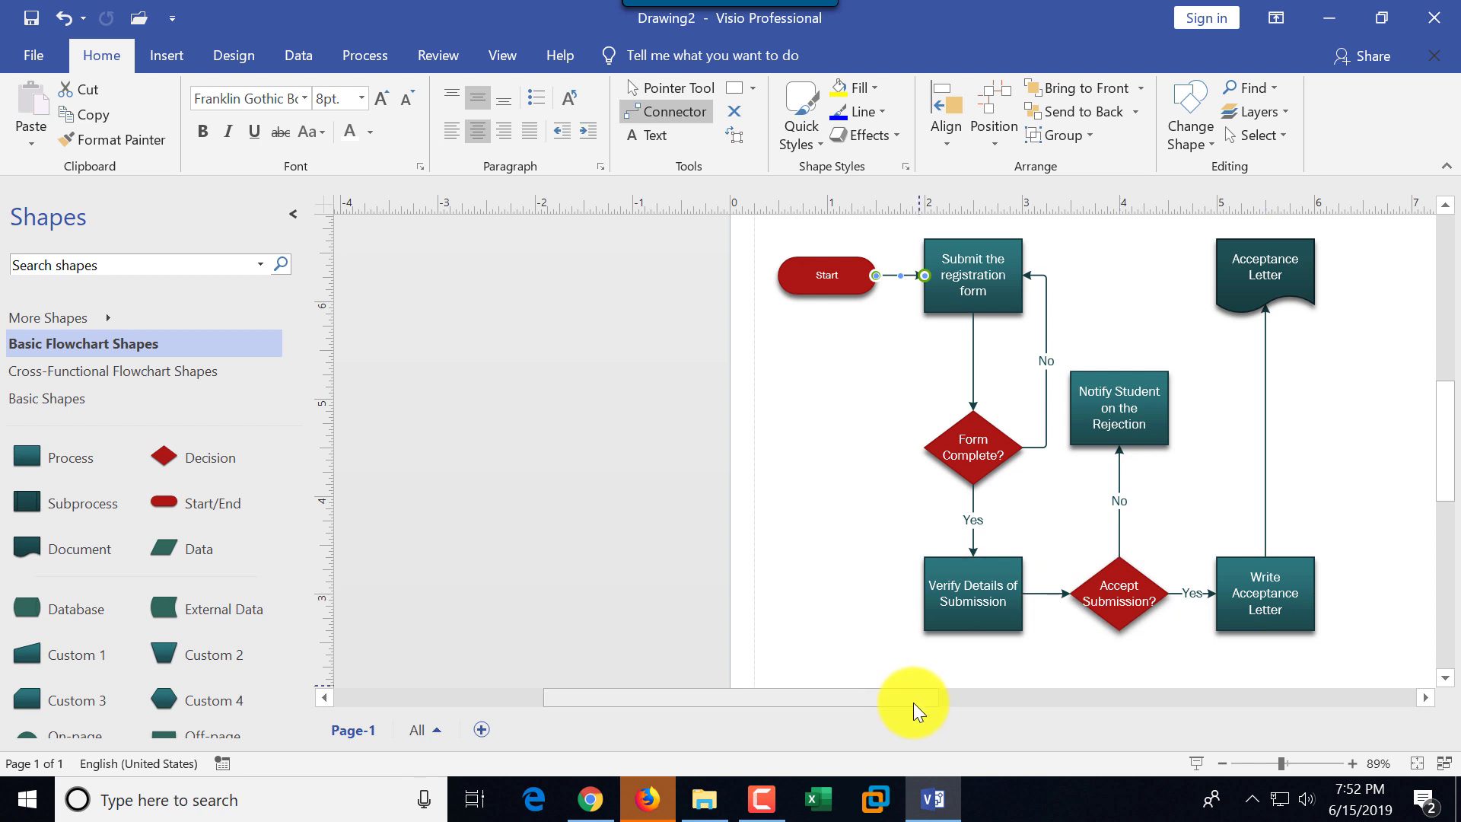
{"action": "left_click_drag", "start_coordinate": [913, 701], "coordinate": [1000, 697]}
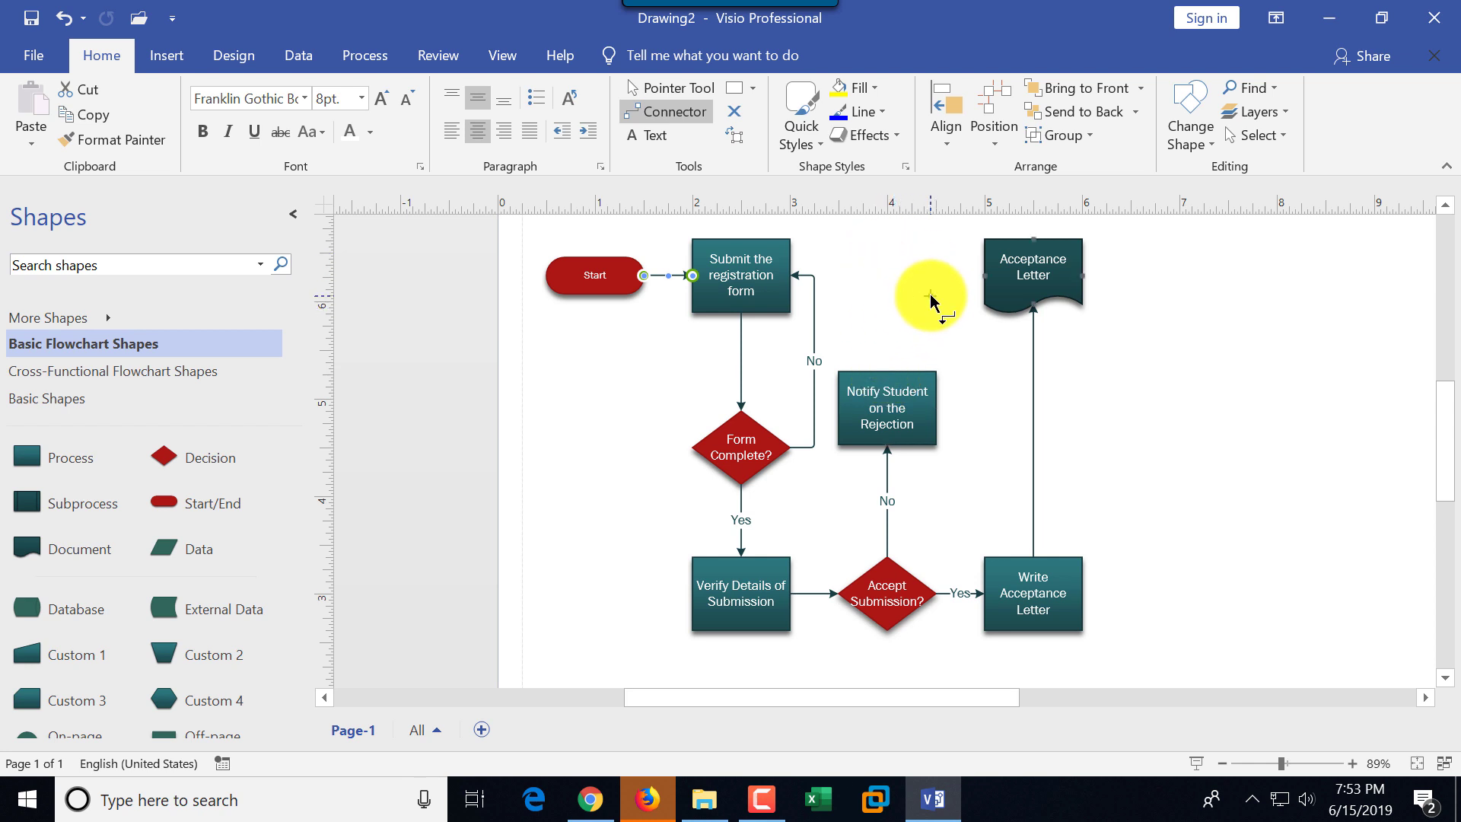
{"action": "mouse_move", "coordinate": [942, 280]}
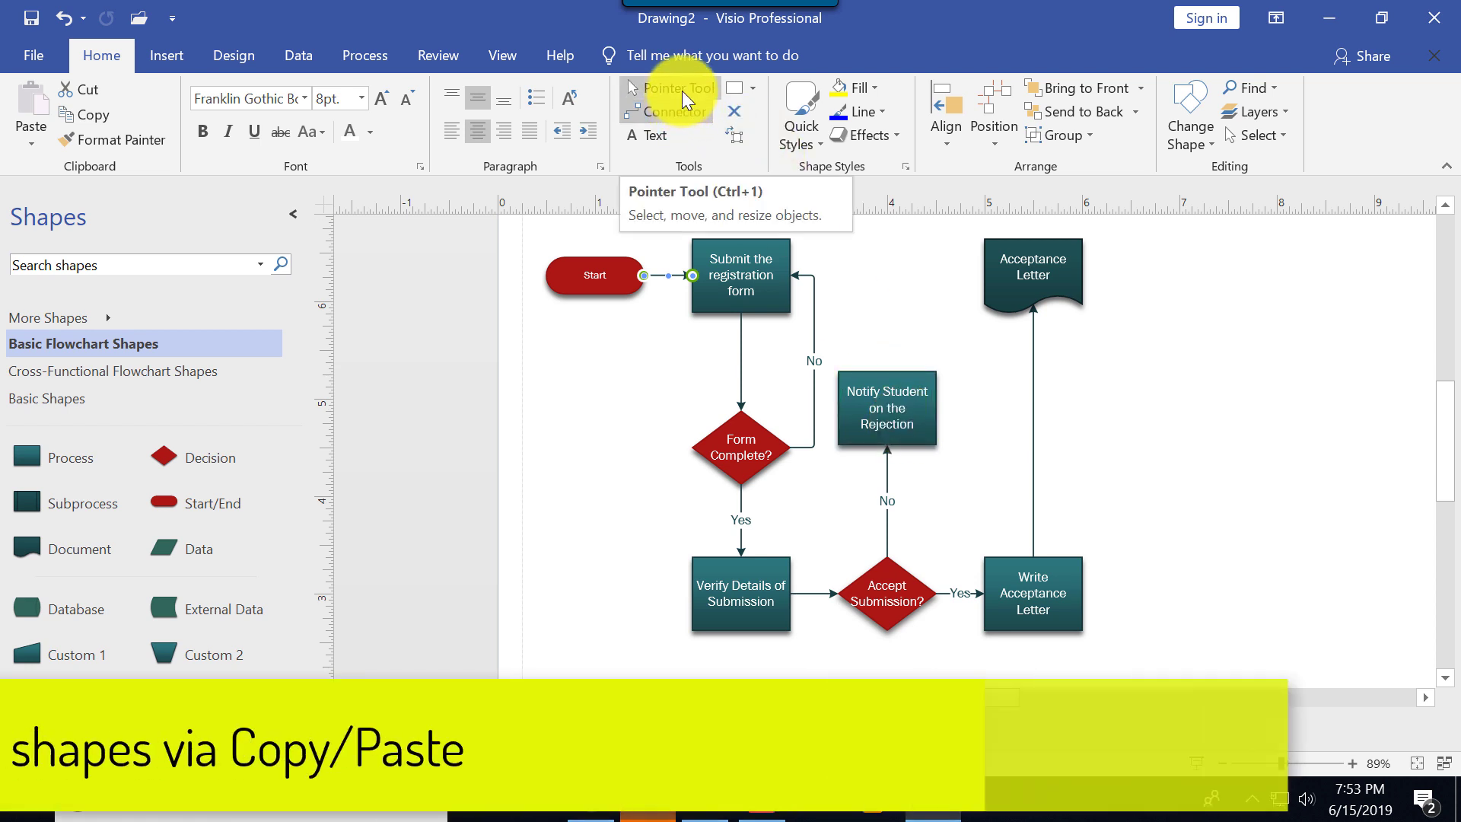
Duplicate the Start terminator and place the copy above Notify Student.
{"action": "left_click", "coordinate": [682, 90]}
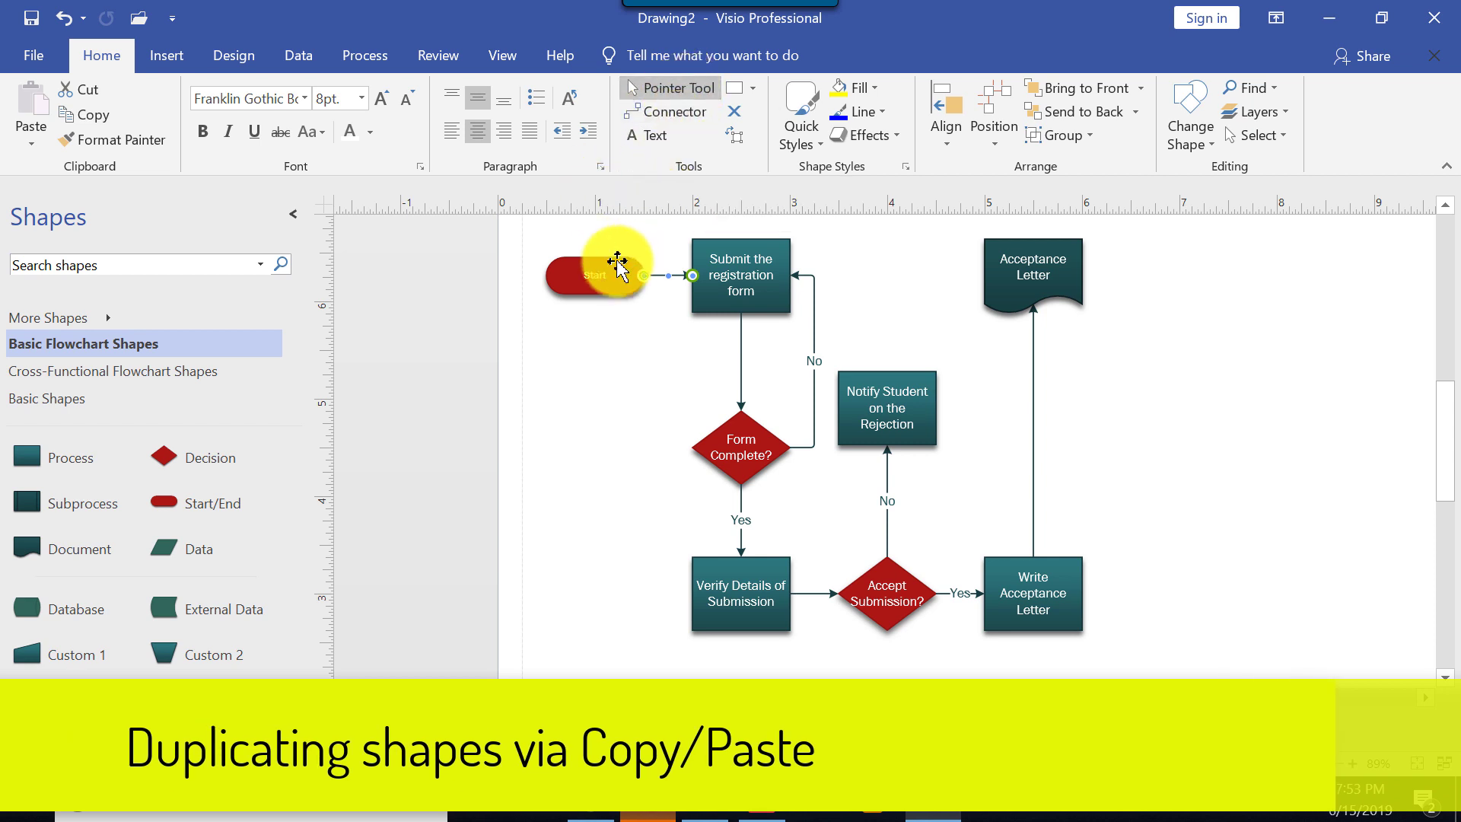
{"action": "left_click", "coordinate": [596, 274]}
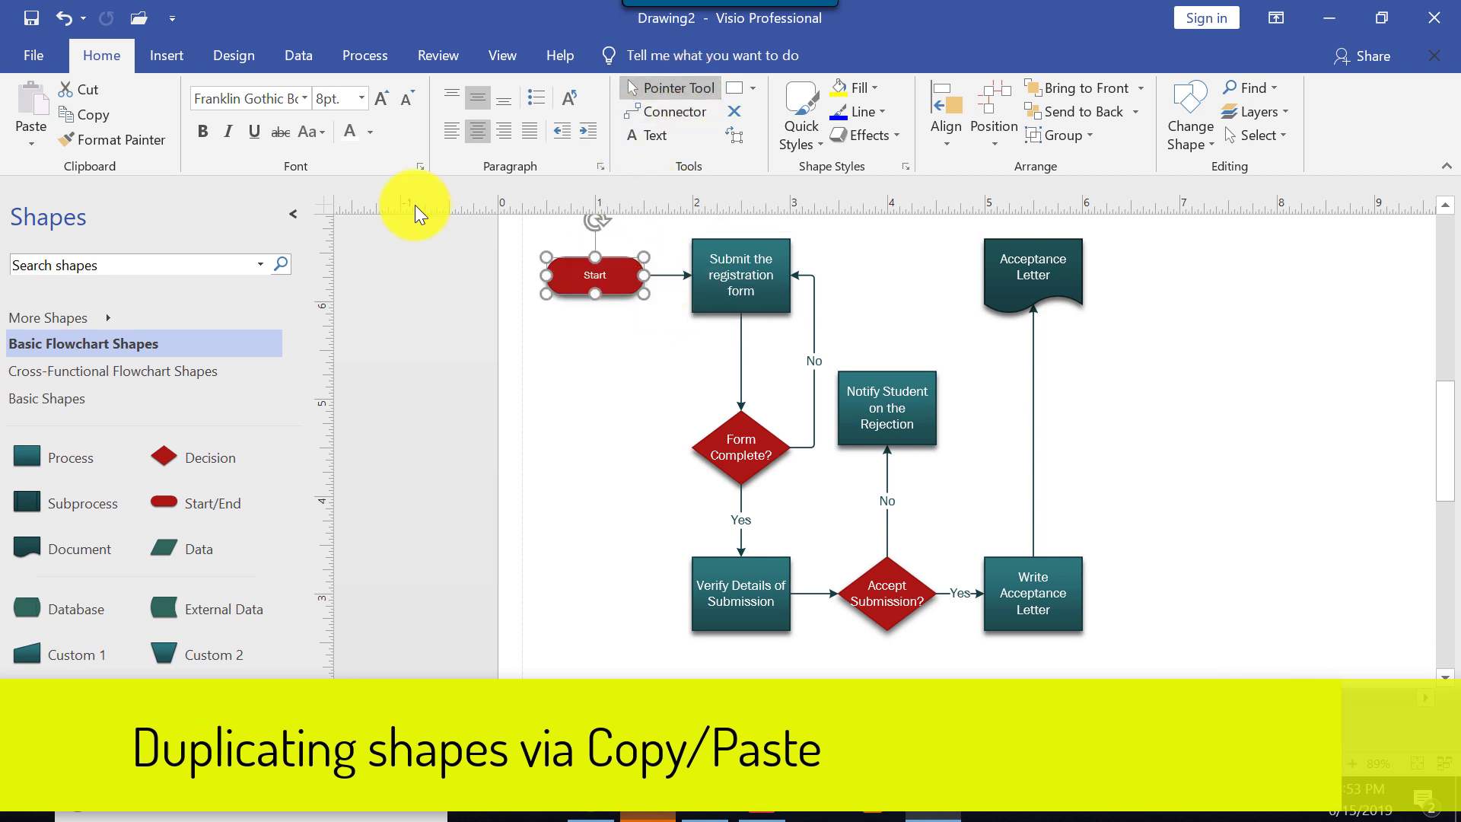
{"action": "left_click", "coordinate": [88, 114]}
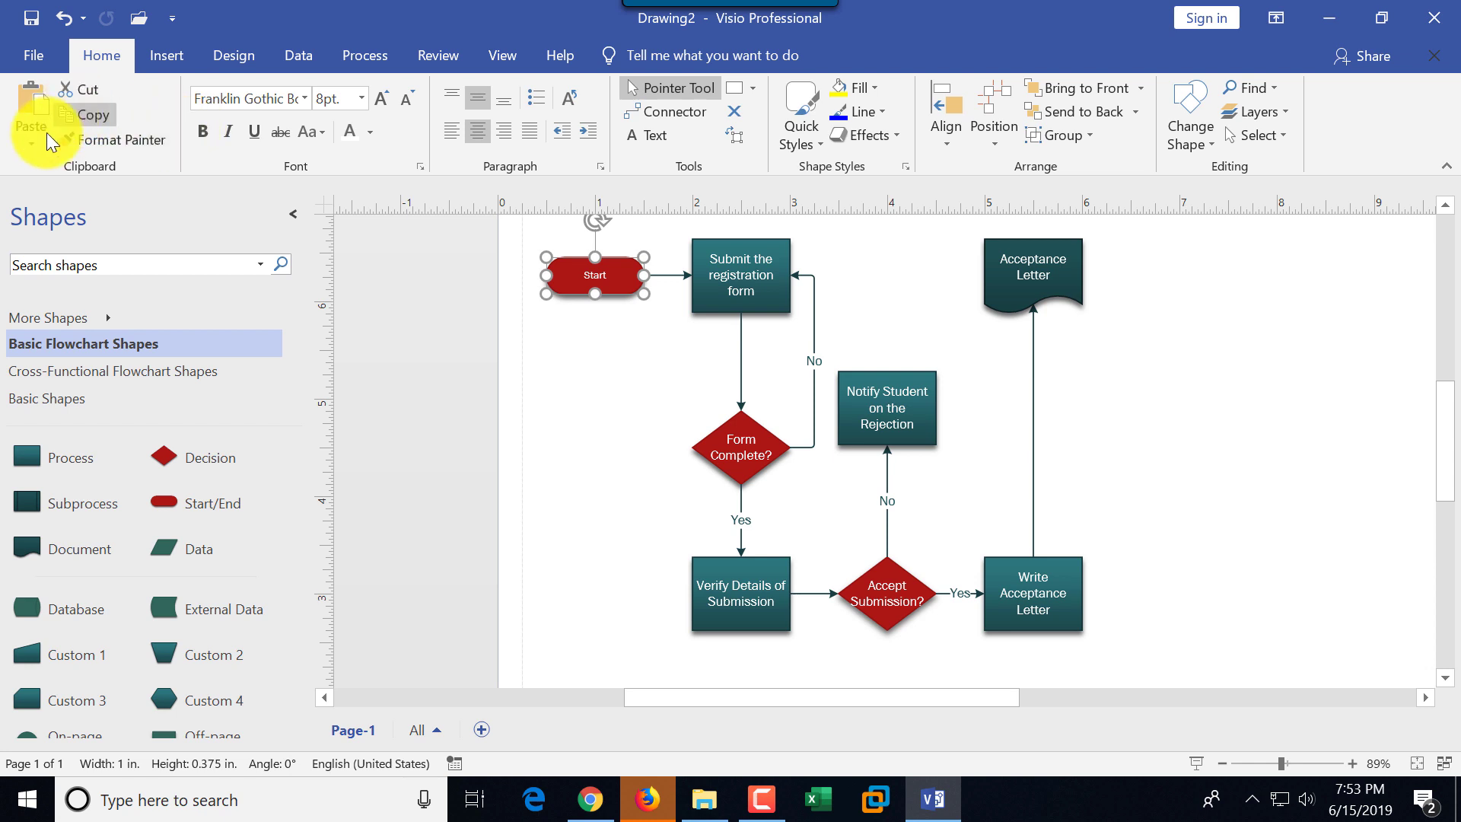
{"action": "left_click", "coordinate": [26, 114]}
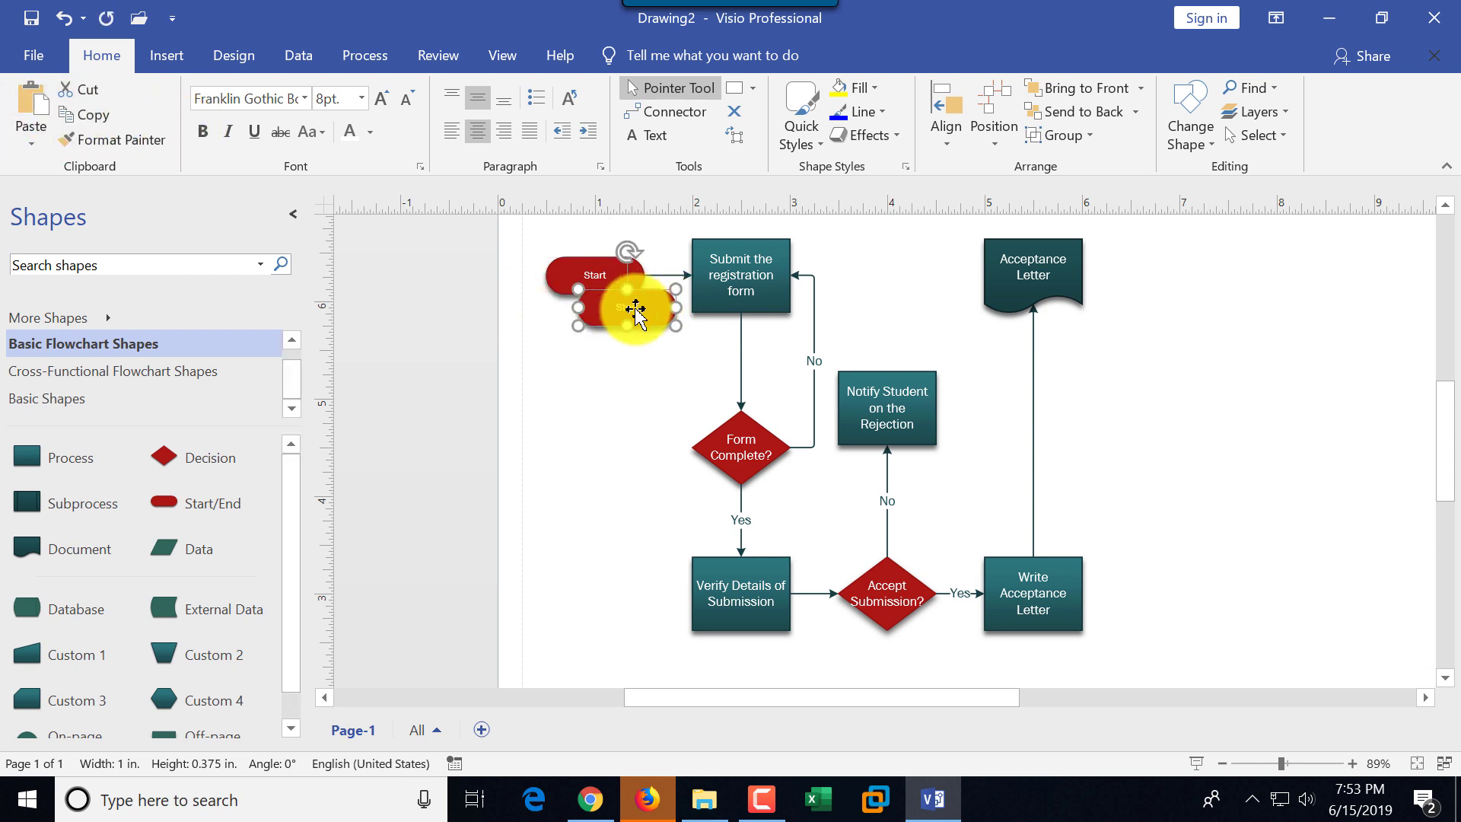
{"action": "left_click_drag", "start_coordinate": [636, 310], "coordinate": [902, 282]}
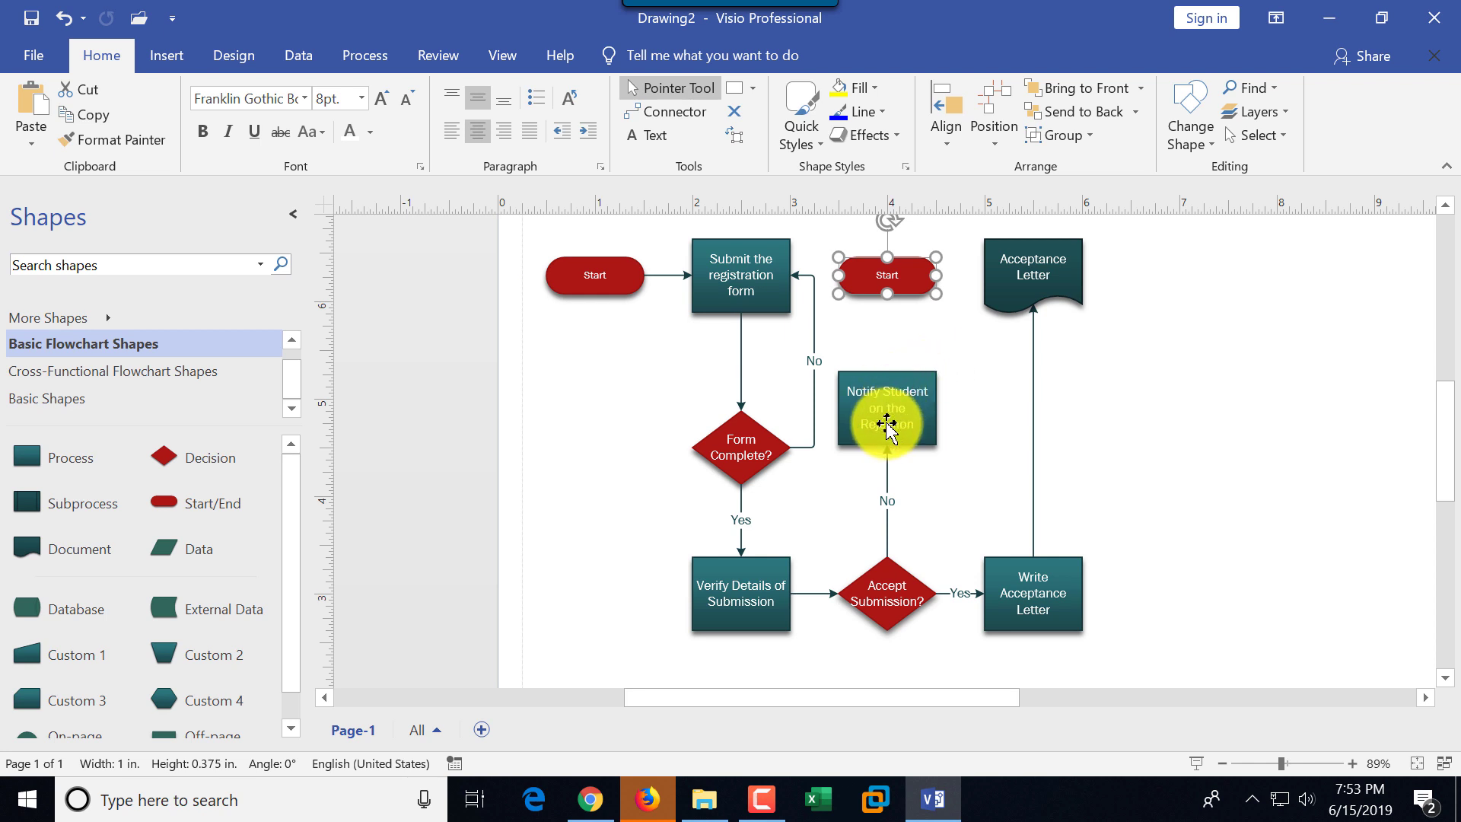
Connect Notify Student and Acceptance Letter to the new terminator.
{"action": "mouse_move", "coordinate": [887, 424]}
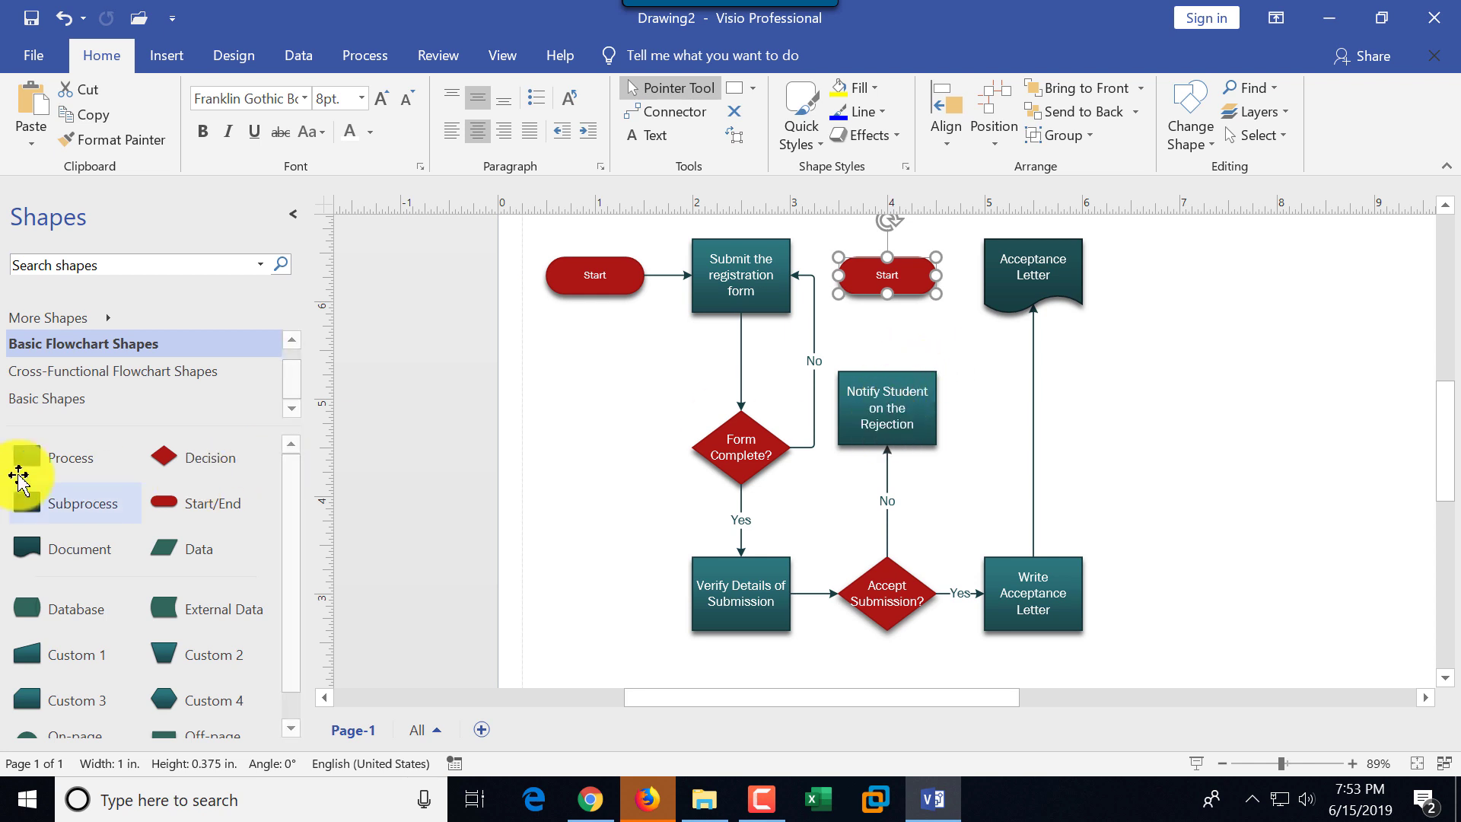
{"action": "left_click", "coordinate": [881, 407]}
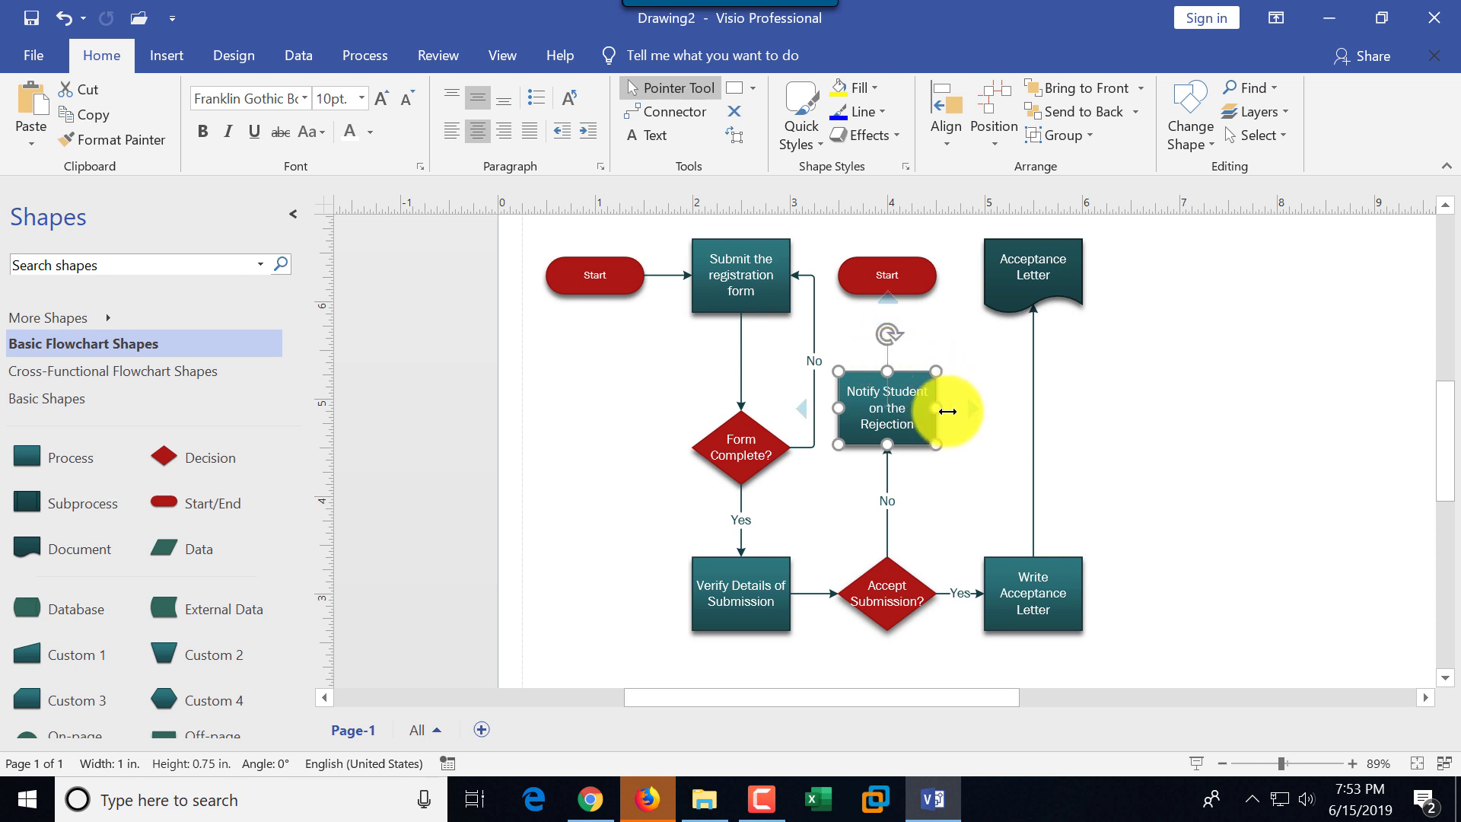
{"action": "mouse_move", "coordinate": [973, 411]}
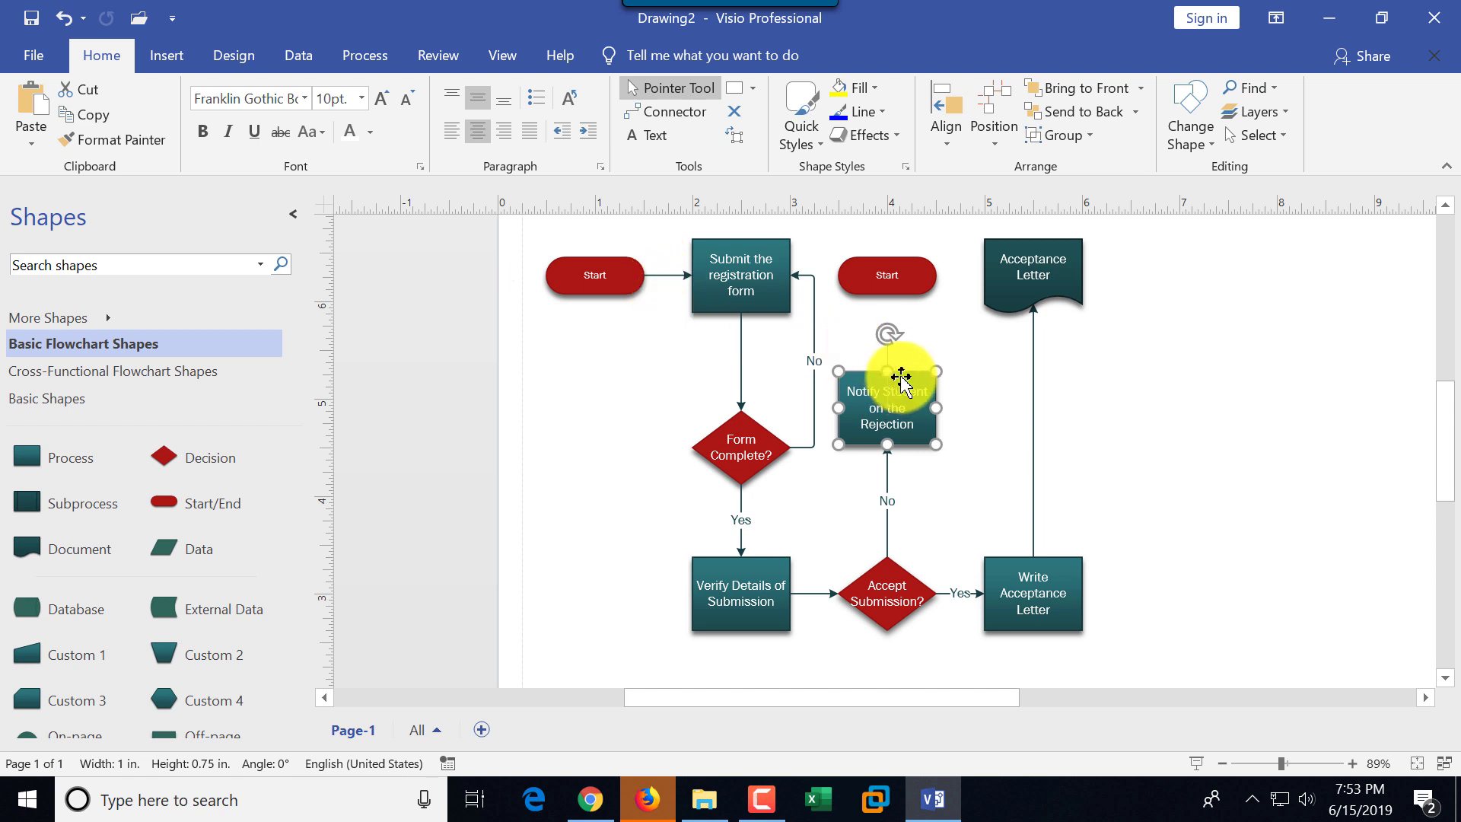
{"action": "left_click", "coordinate": [668, 111]}
{"action": "left_click_drag", "start_coordinate": [888, 374], "coordinate": [886, 293]}
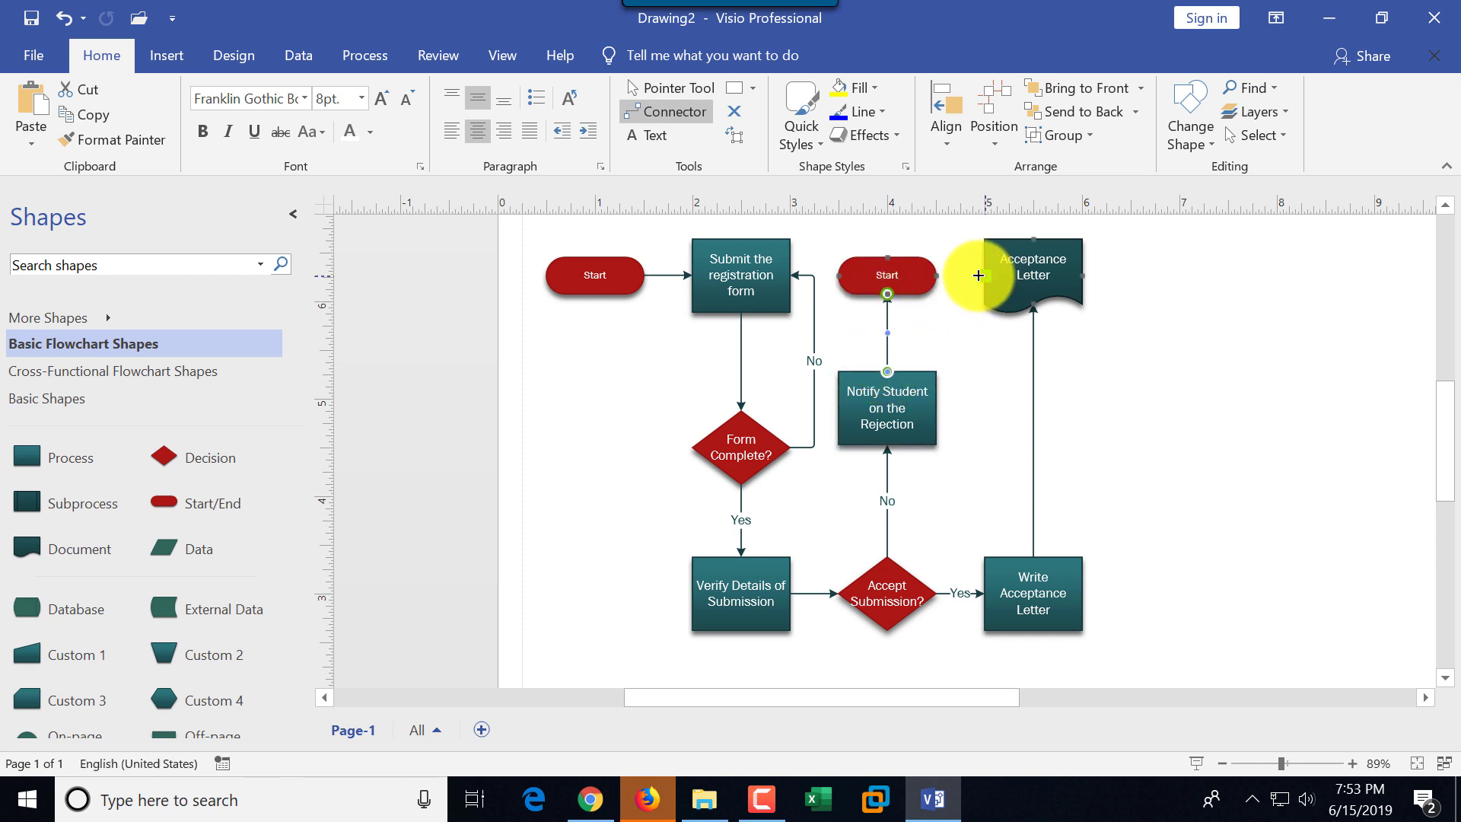
{"action": "left_click_drag", "start_coordinate": [978, 275], "coordinate": [936, 275]}
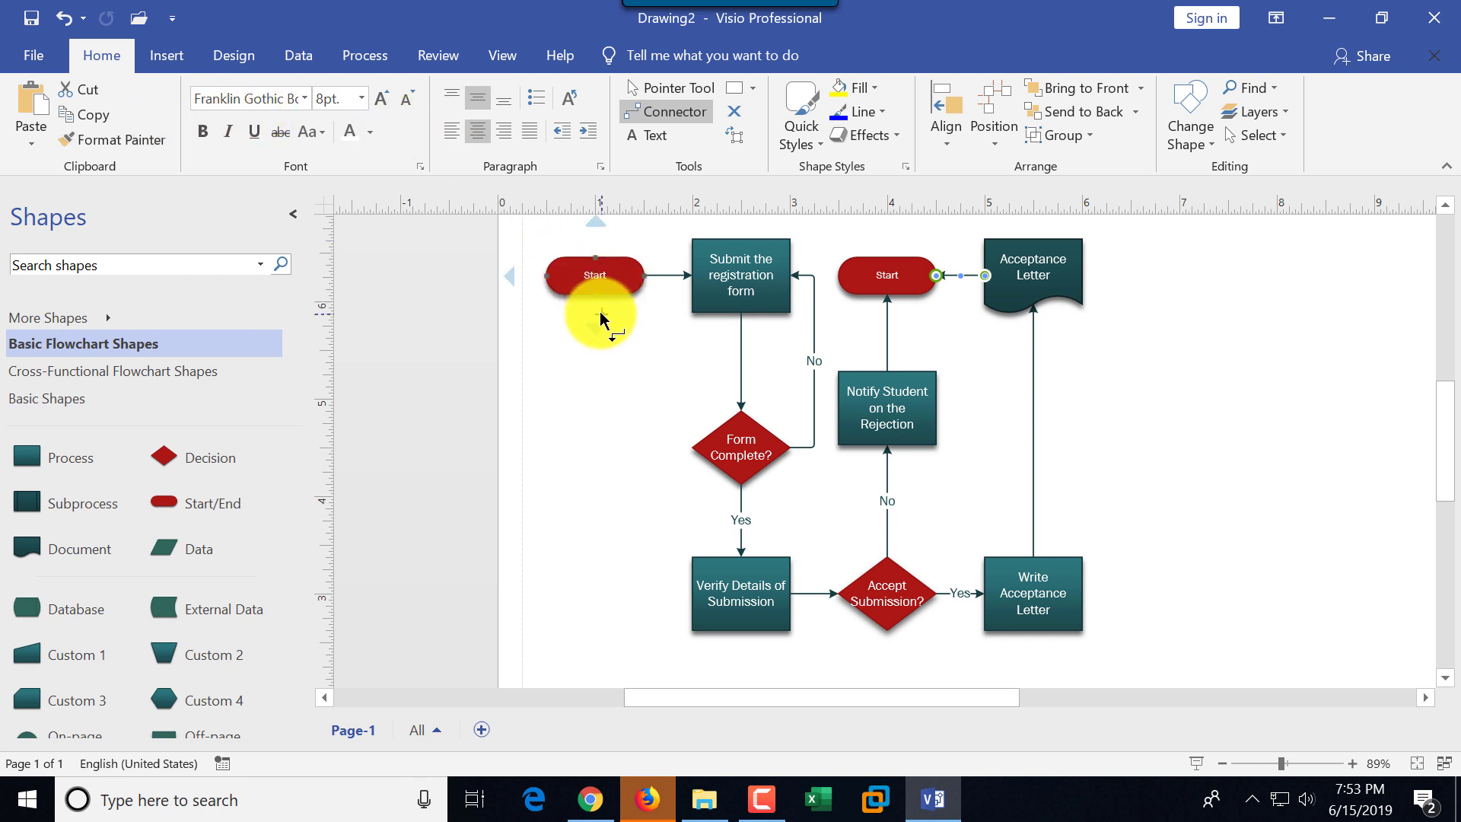
{"action": "left_click", "coordinate": [660, 88]}
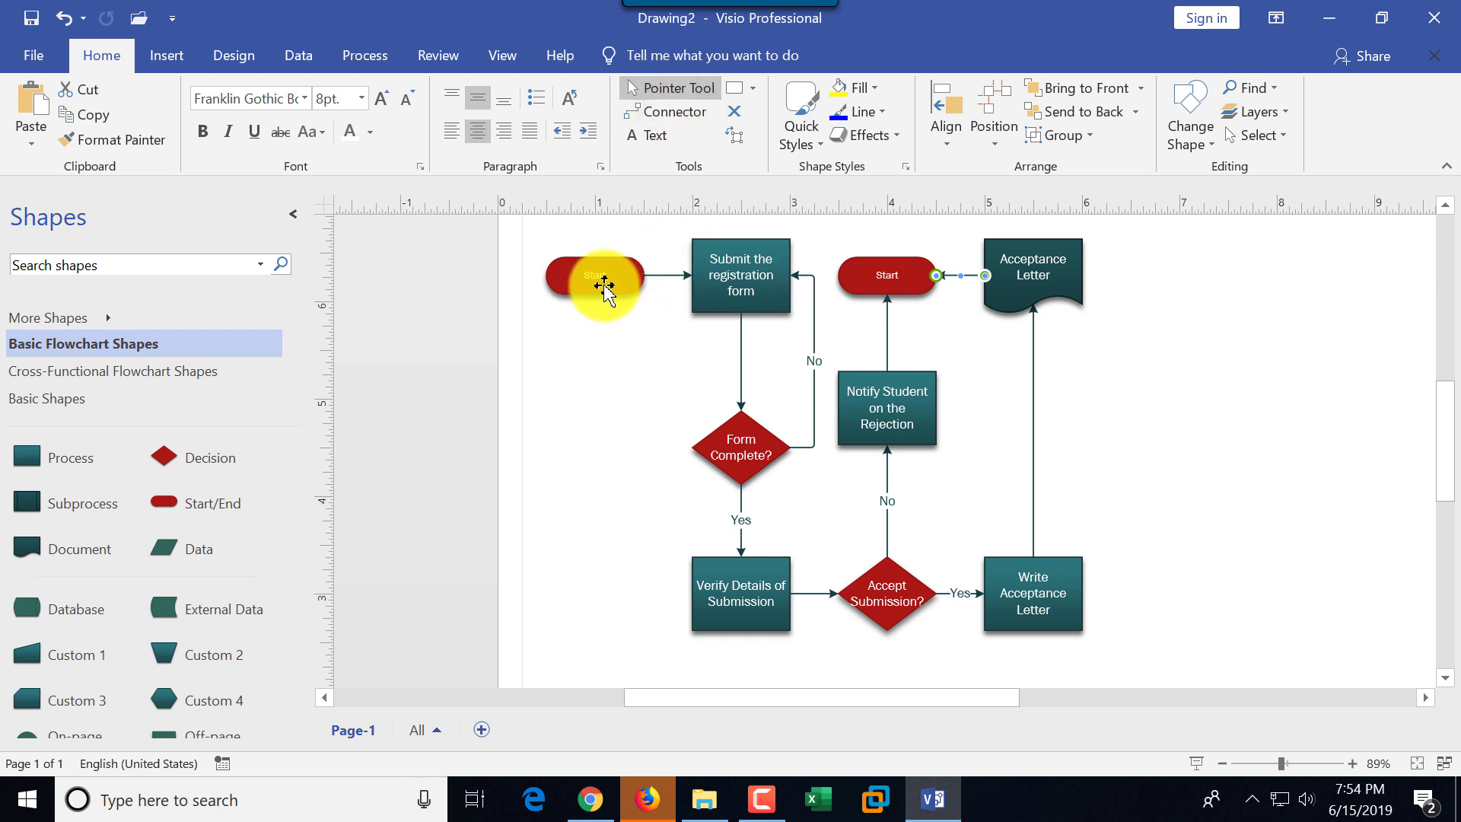
Label the duplicate terminator 'End'.
{"action": "left_click", "coordinate": [603, 288]}
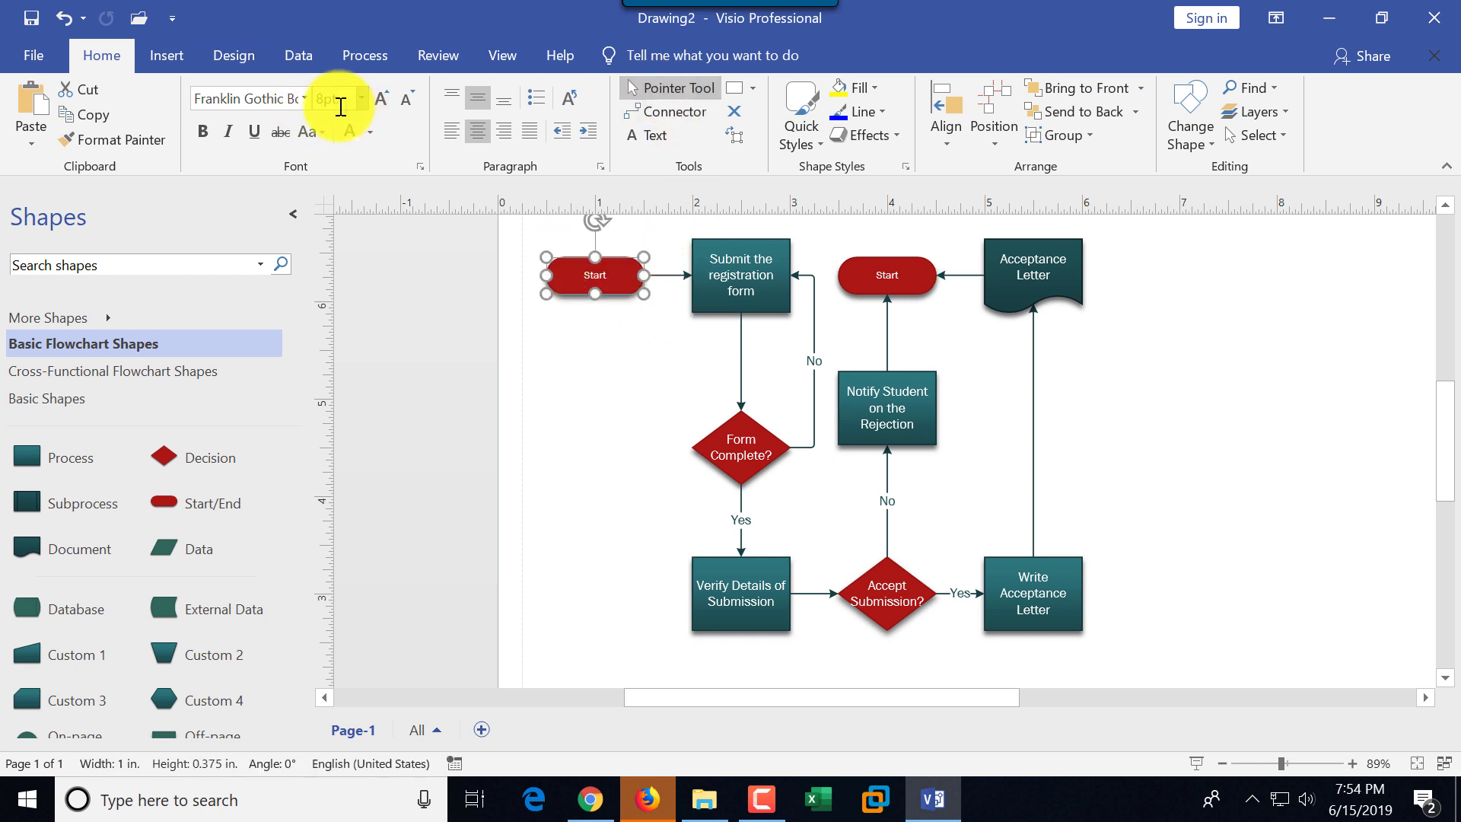
{"action": "double_click", "coordinate": [891, 275]}
{"action": "type", "text": "En"}
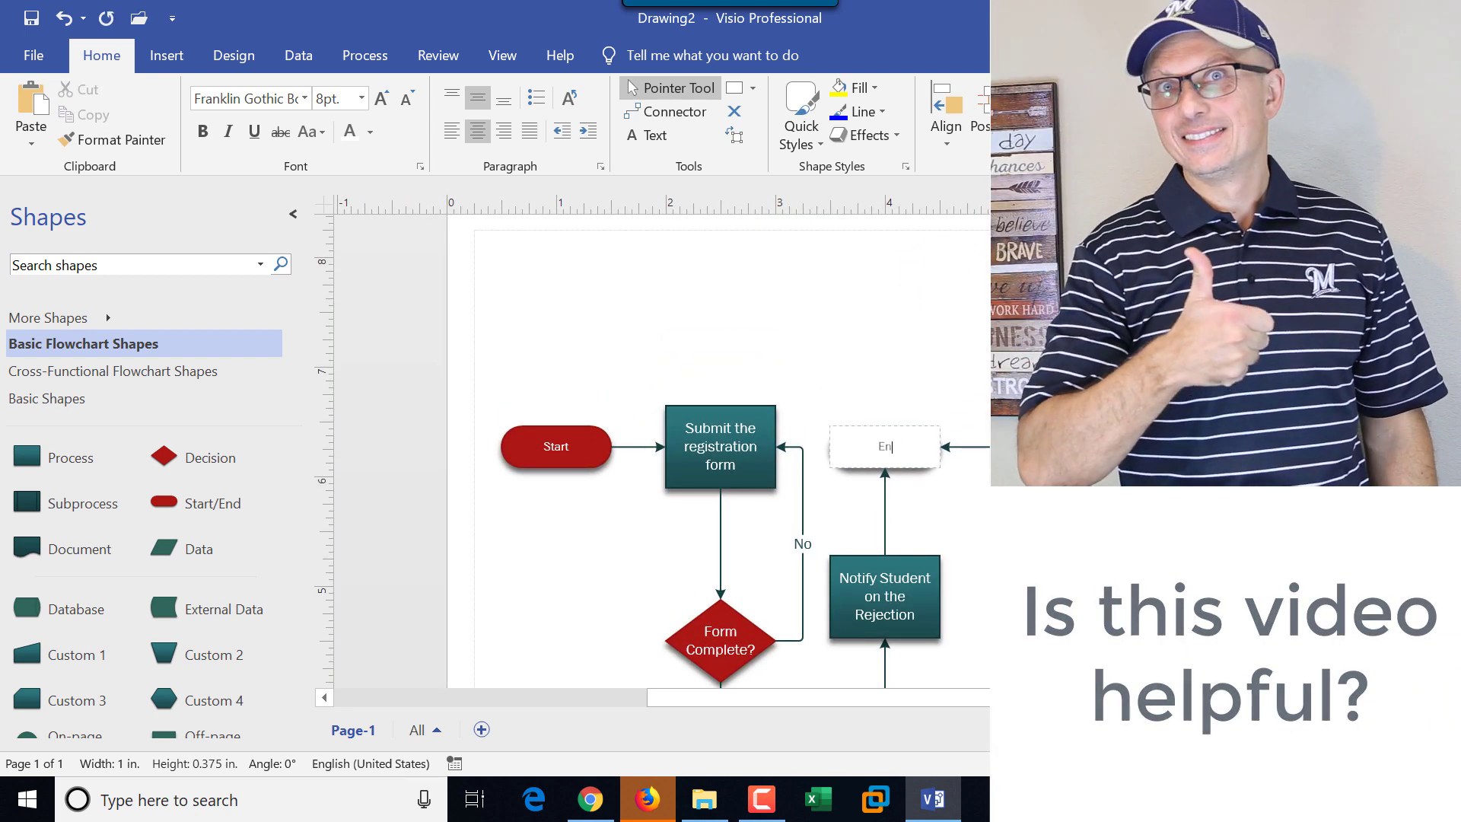
{"action": "type", "text": "d"}
{"action": "left_click", "coordinate": [885, 382]}
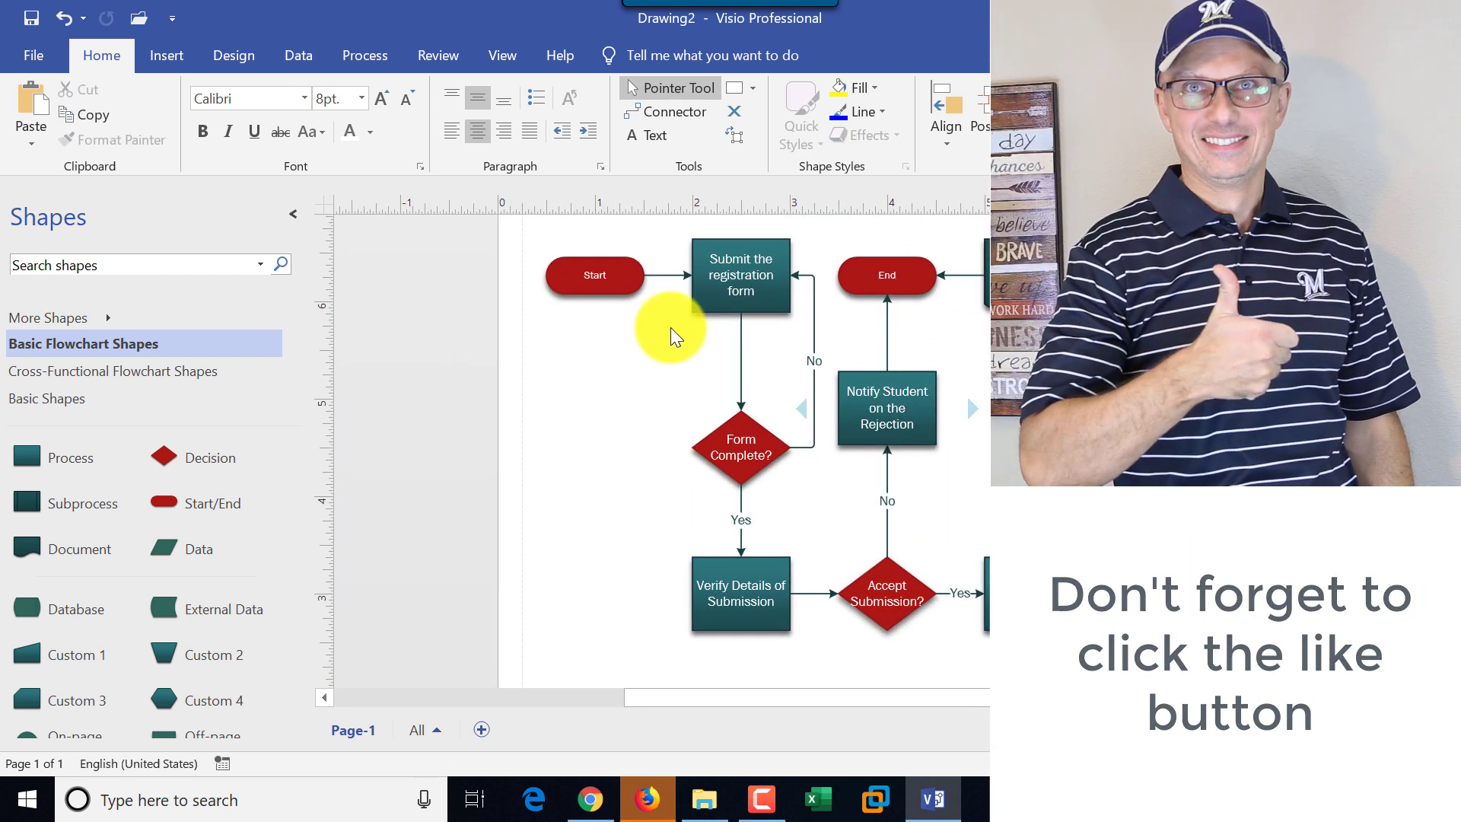
Set the Start and End labels to 10 pt font size.
{"action": "left_click", "coordinate": [597, 280]}
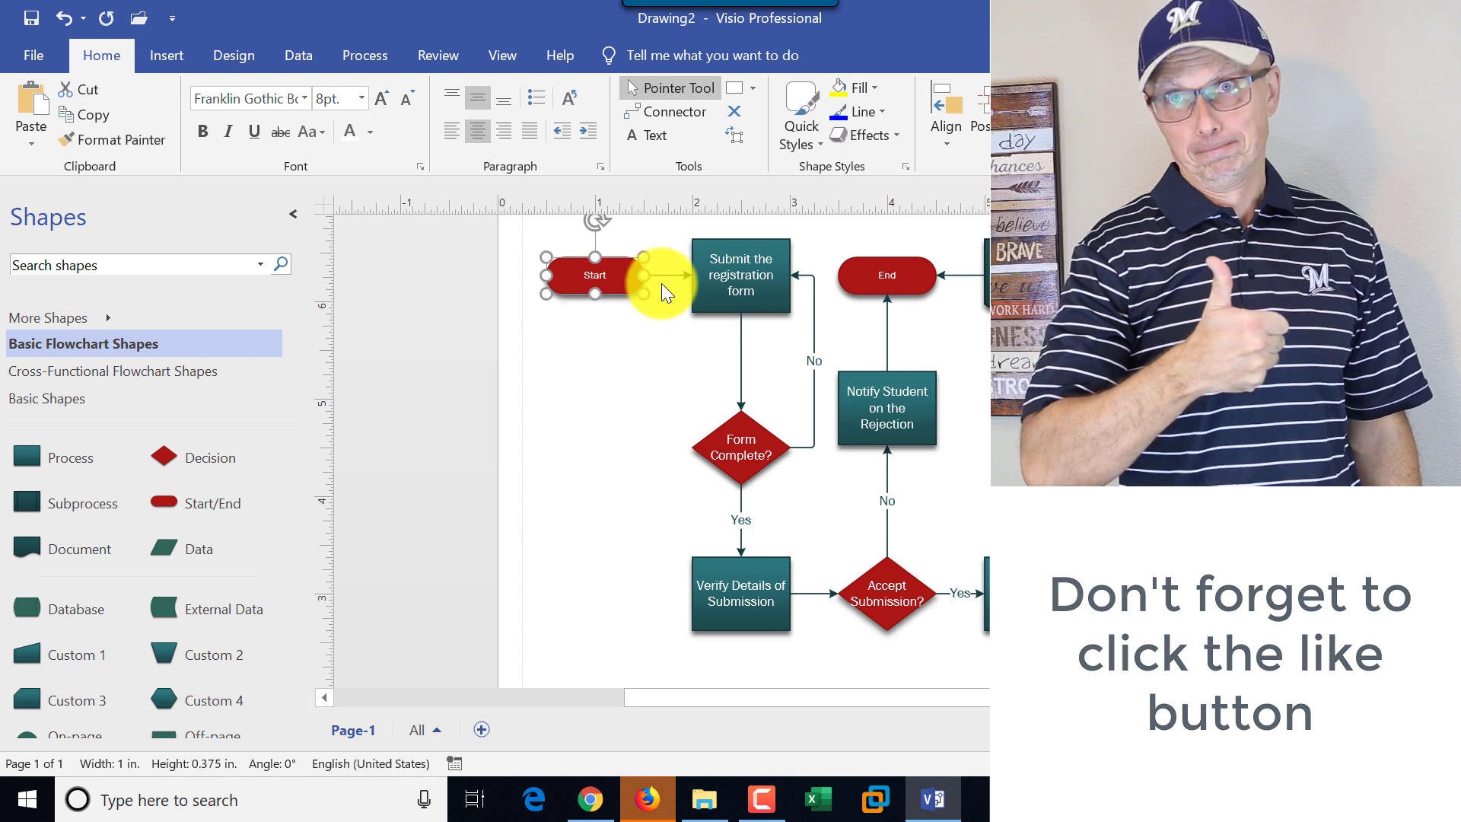
{"action": "left_click", "coordinate": [362, 96]}
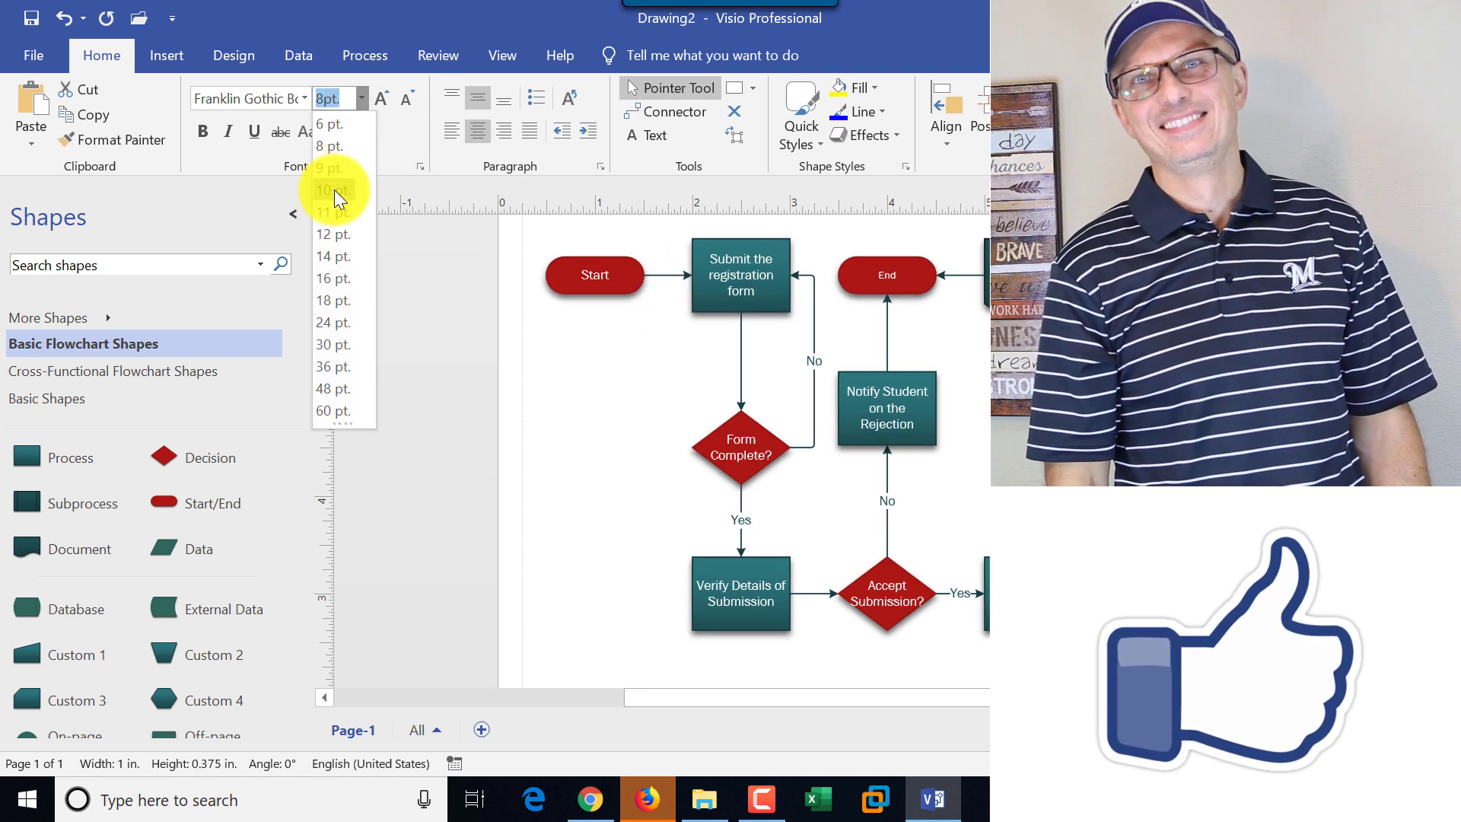
{"action": "left_click", "coordinate": [335, 190]}
{"action": "left_click", "coordinate": [887, 278]}
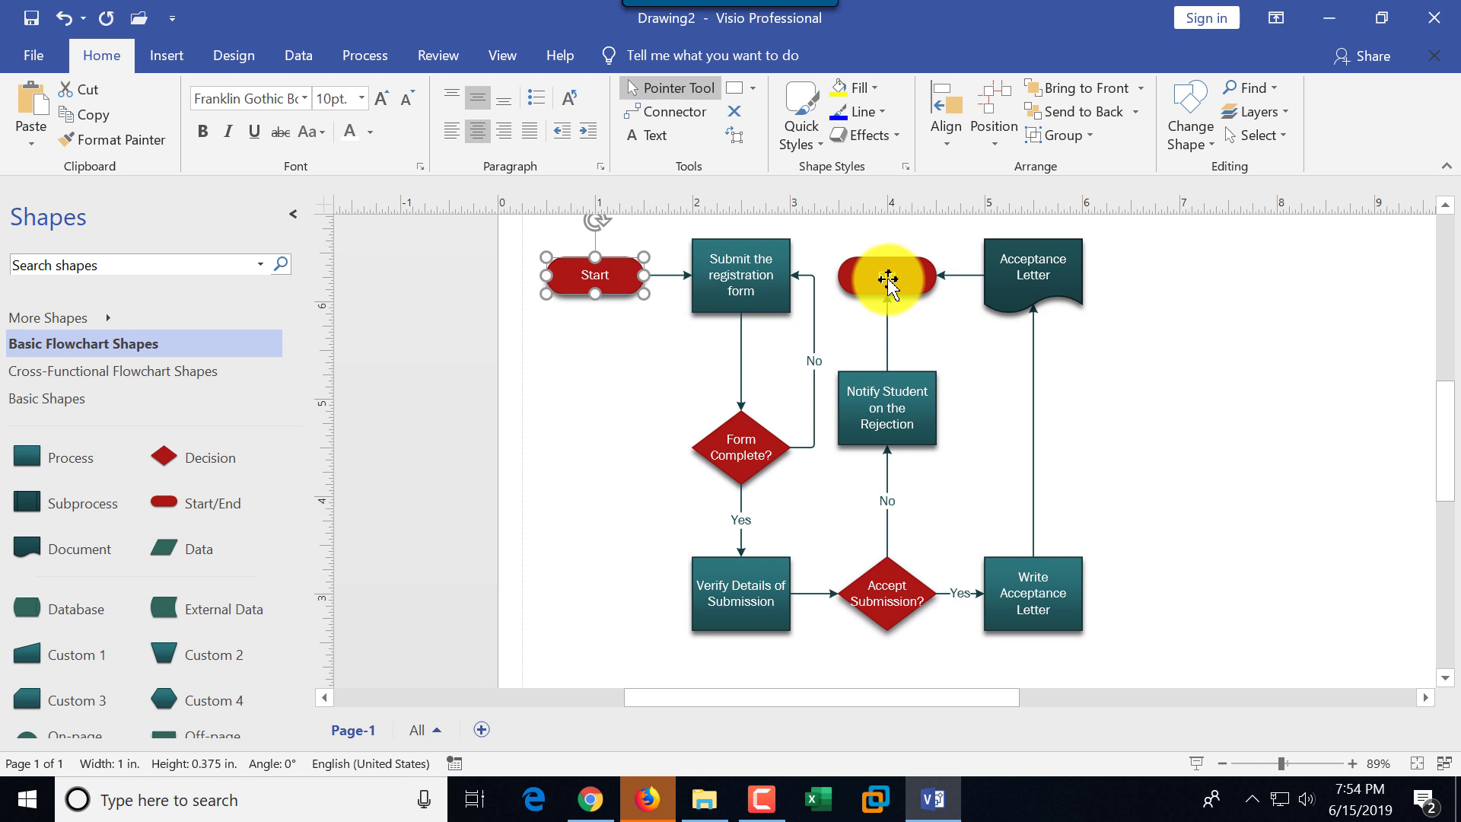
{"action": "left_click", "coordinate": [364, 98]}
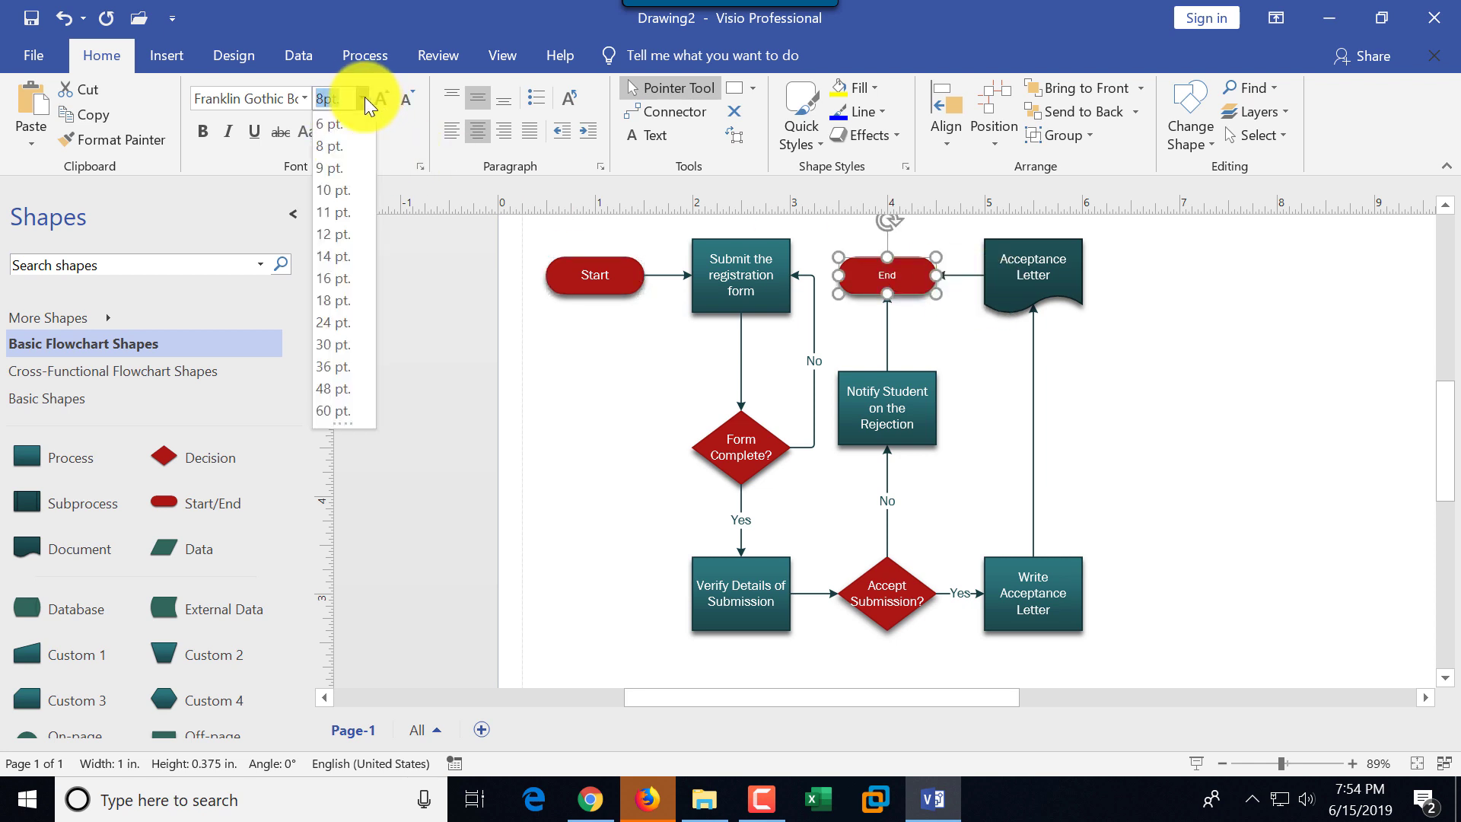
{"action": "left_click", "coordinate": [333, 190]}
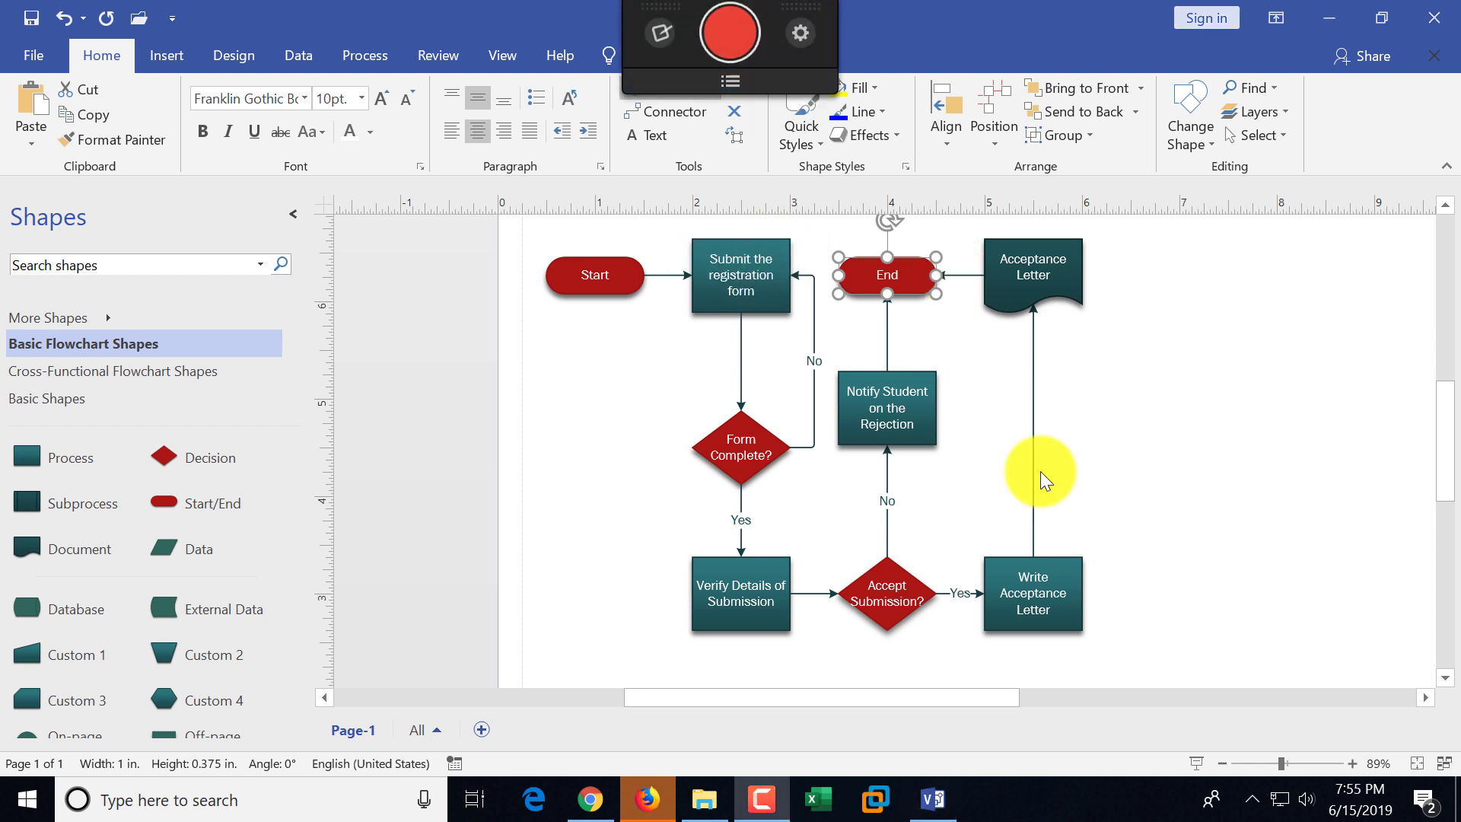
{"action": "left_click", "coordinate": [1221, 763]}
{"action": "left_click", "coordinate": [1222, 762]}
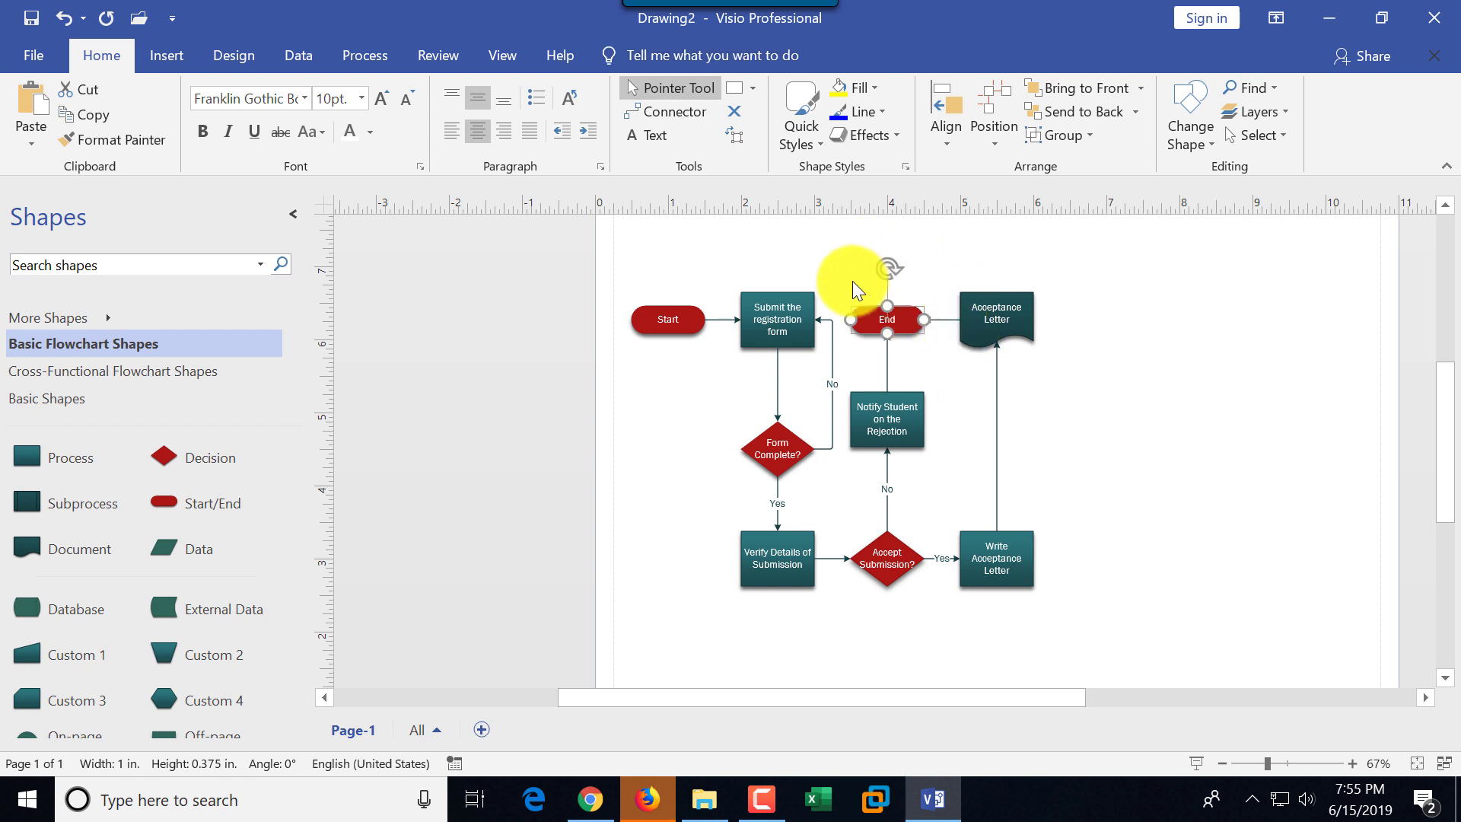
Move End, Notify Student, Accept Submission?, and both acceptance-letter shapes further right.
{"action": "left_click_drag", "start_coordinate": [840, 244], "coordinate": [1079, 627]}
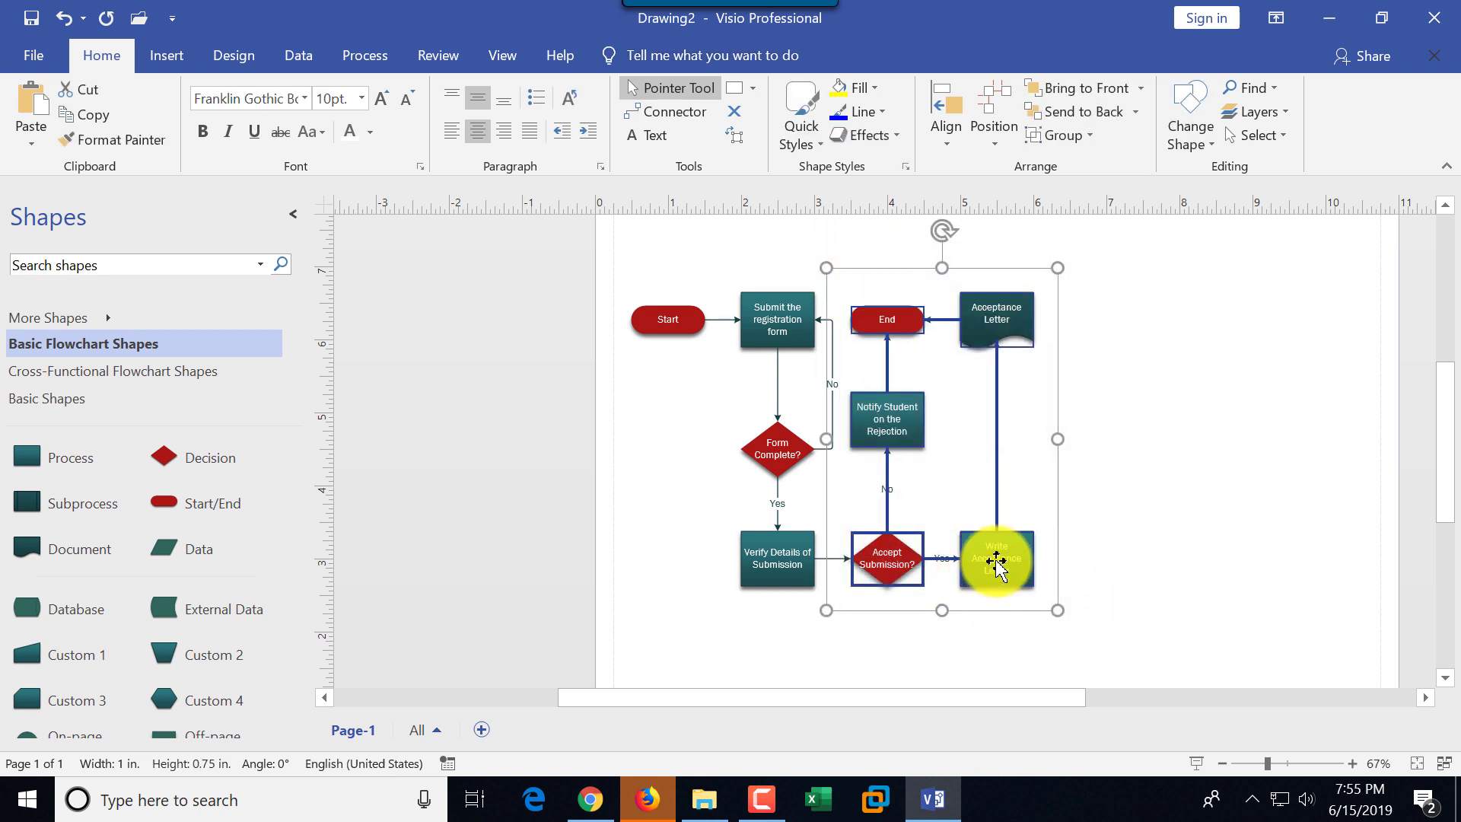
{"action": "left_click_drag", "start_coordinate": [994, 561], "coordinate": [1040, 561]}
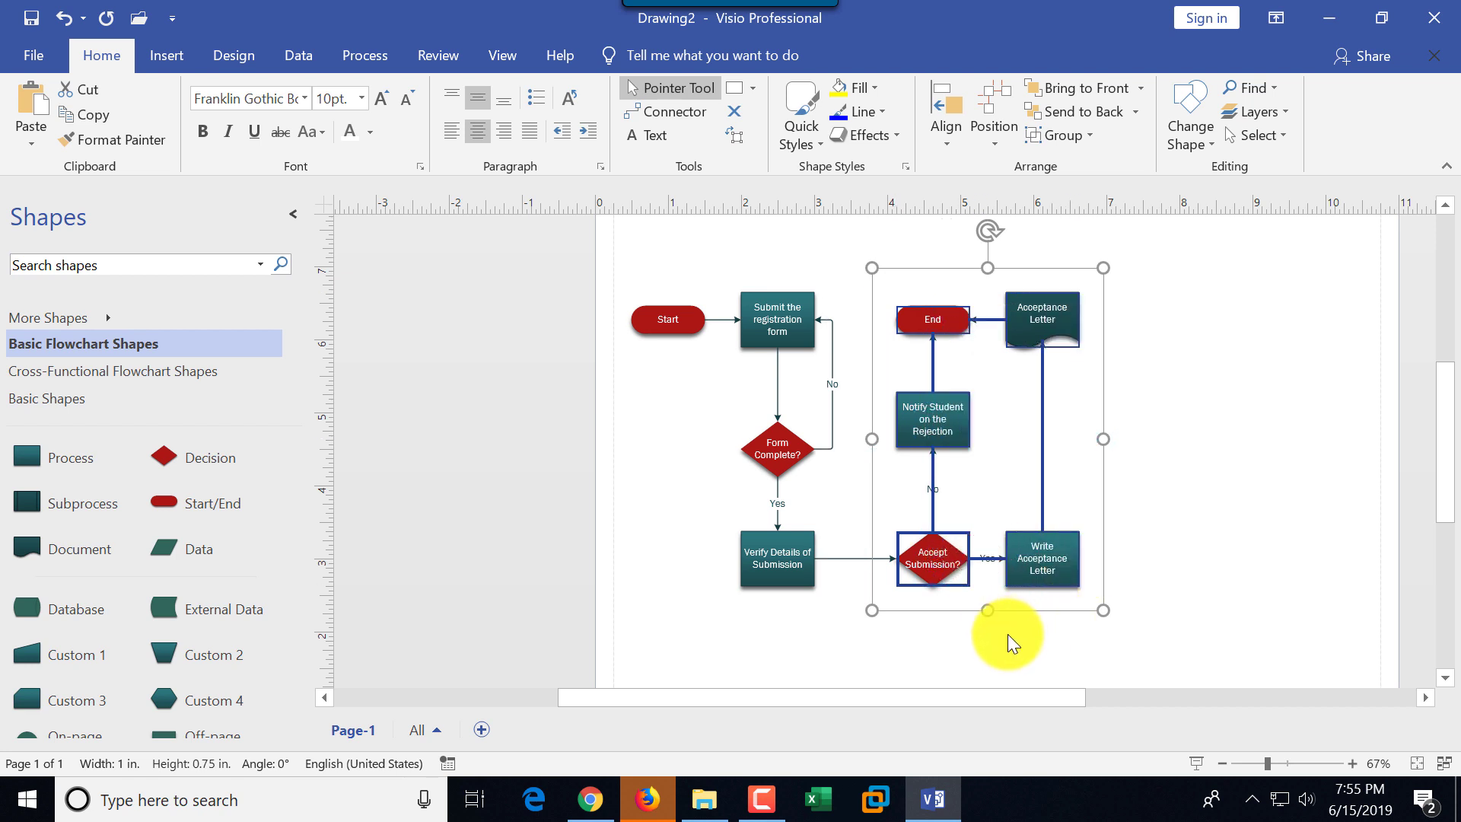
{"action": "left_click", "coordinate": [1007, 633]}
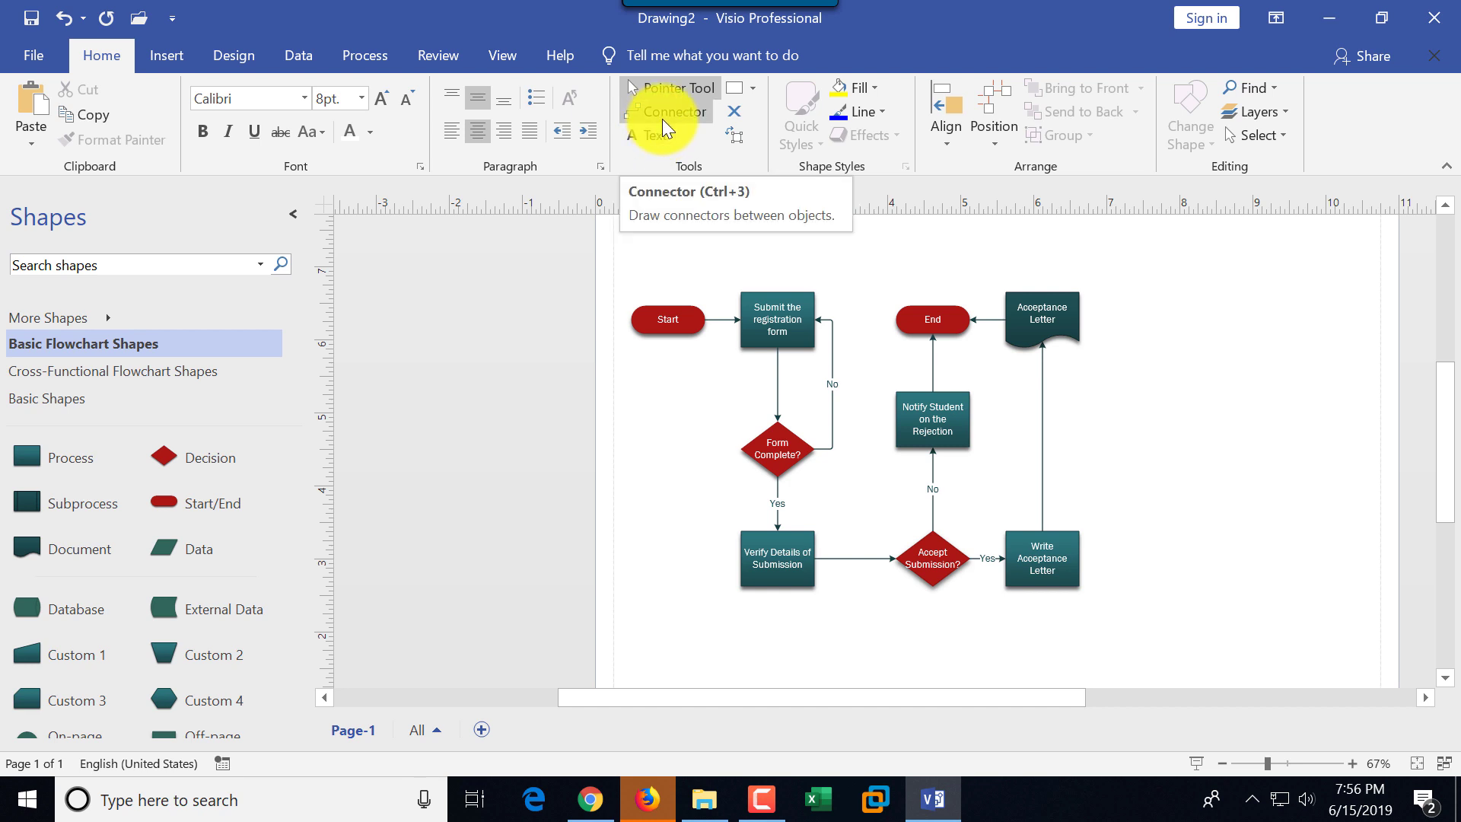
Save the drawing as 'Basic Flowchart Diagram', replacing the default name Drawing2.
{"action": "left_click", "coordinate": [39, 53]}
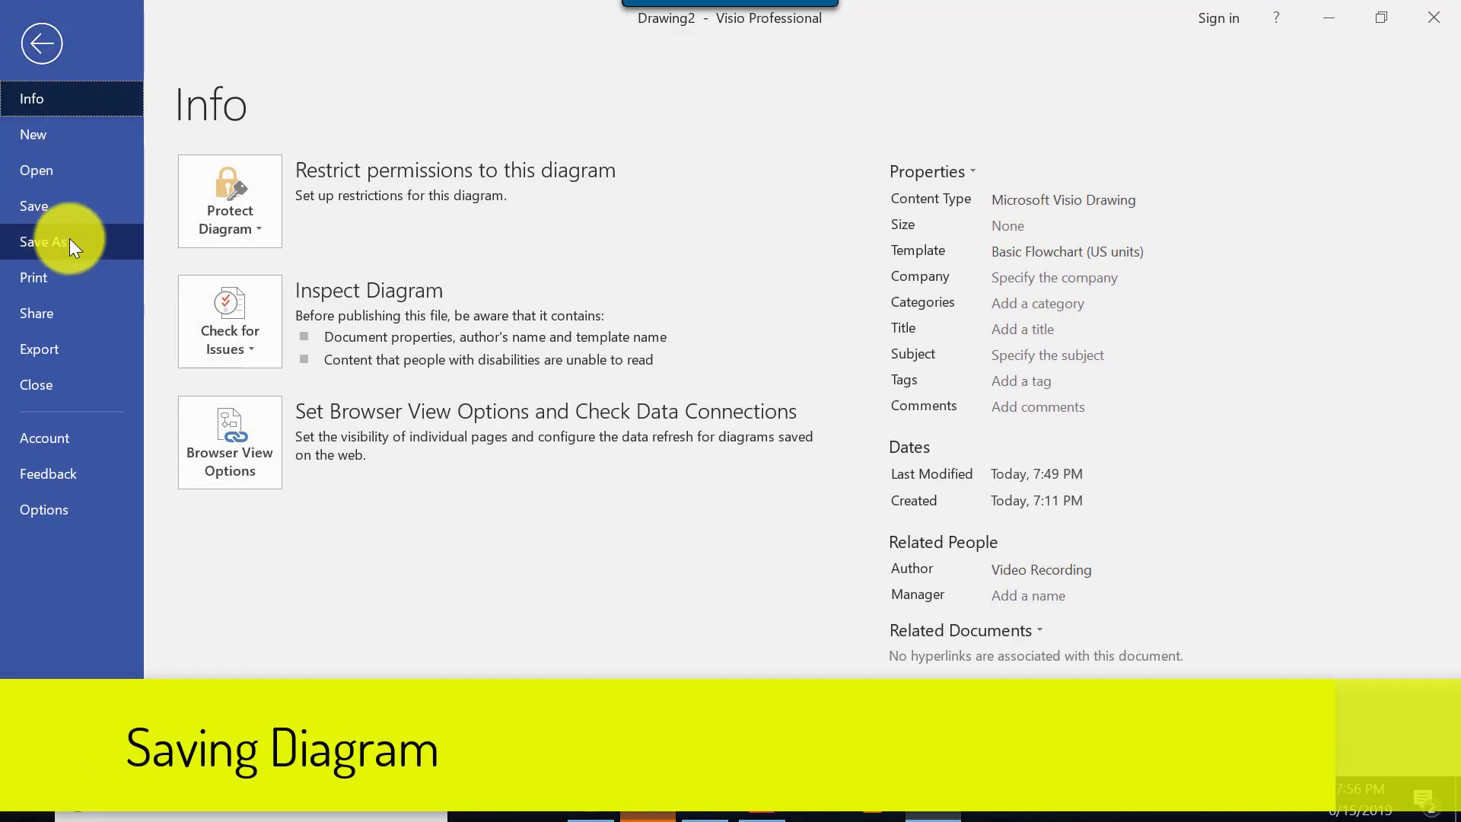
{"action": "left_click", "coordinate": [70, 242]}
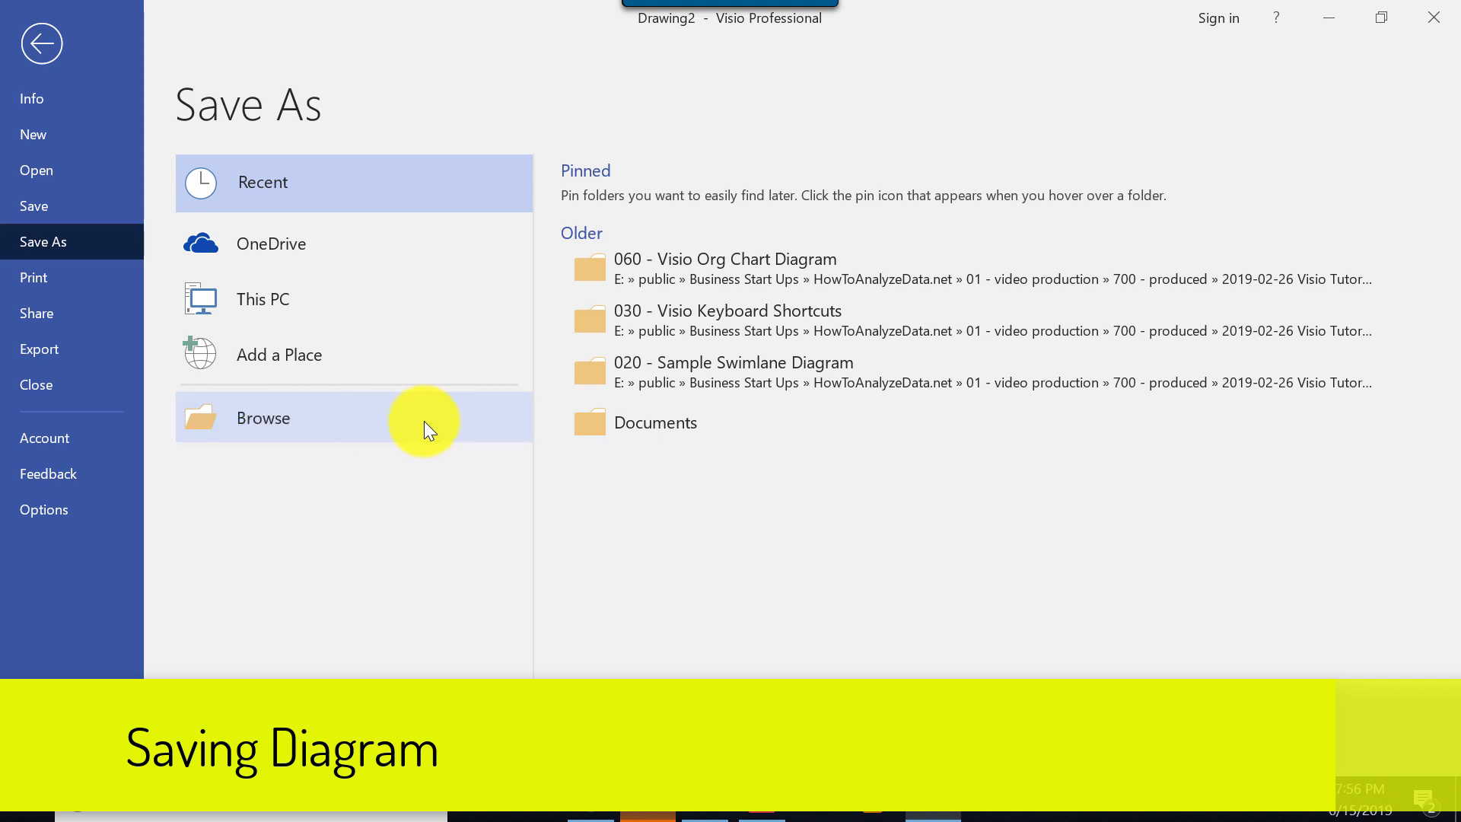
{"action": "left_click", "coordinate": [427, 422]}
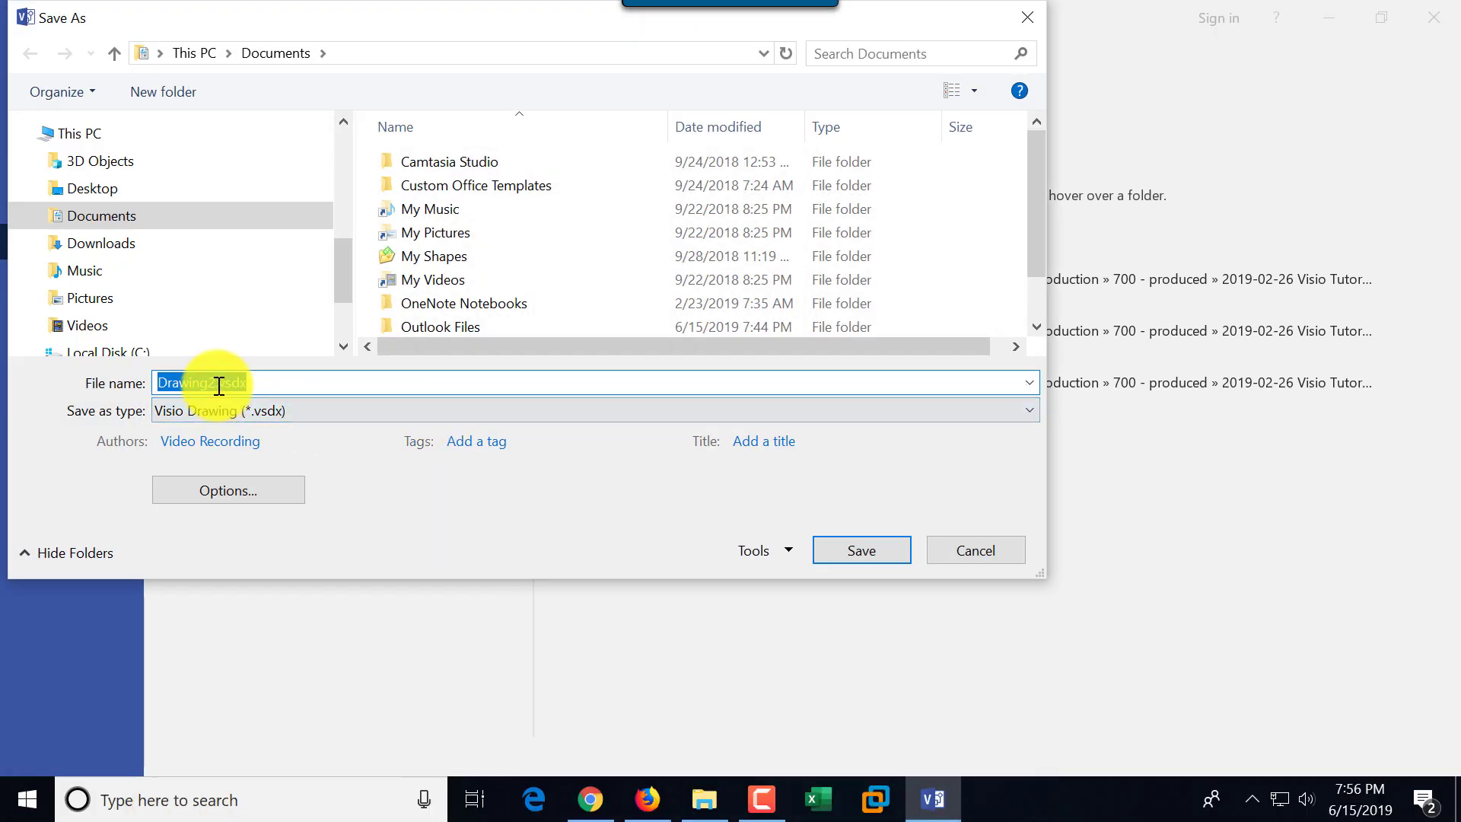
{"action": "left_click", "coordinate": [217, 386]}
{"action": "left_click_drag", "start_coordinate": [217, 386], "coordinate": [125, 382]}
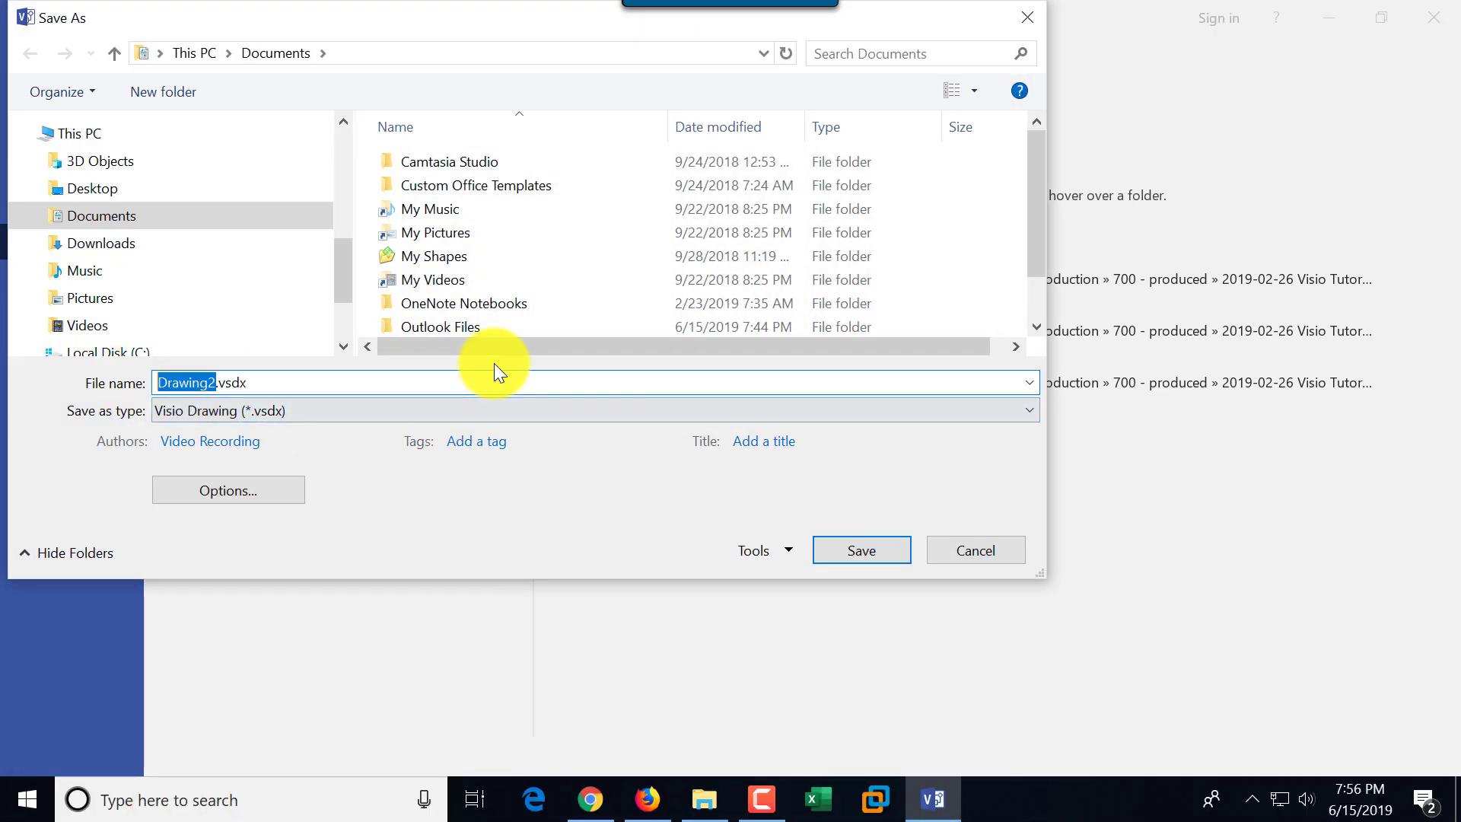
{"action": "type", "text": "Basic"}
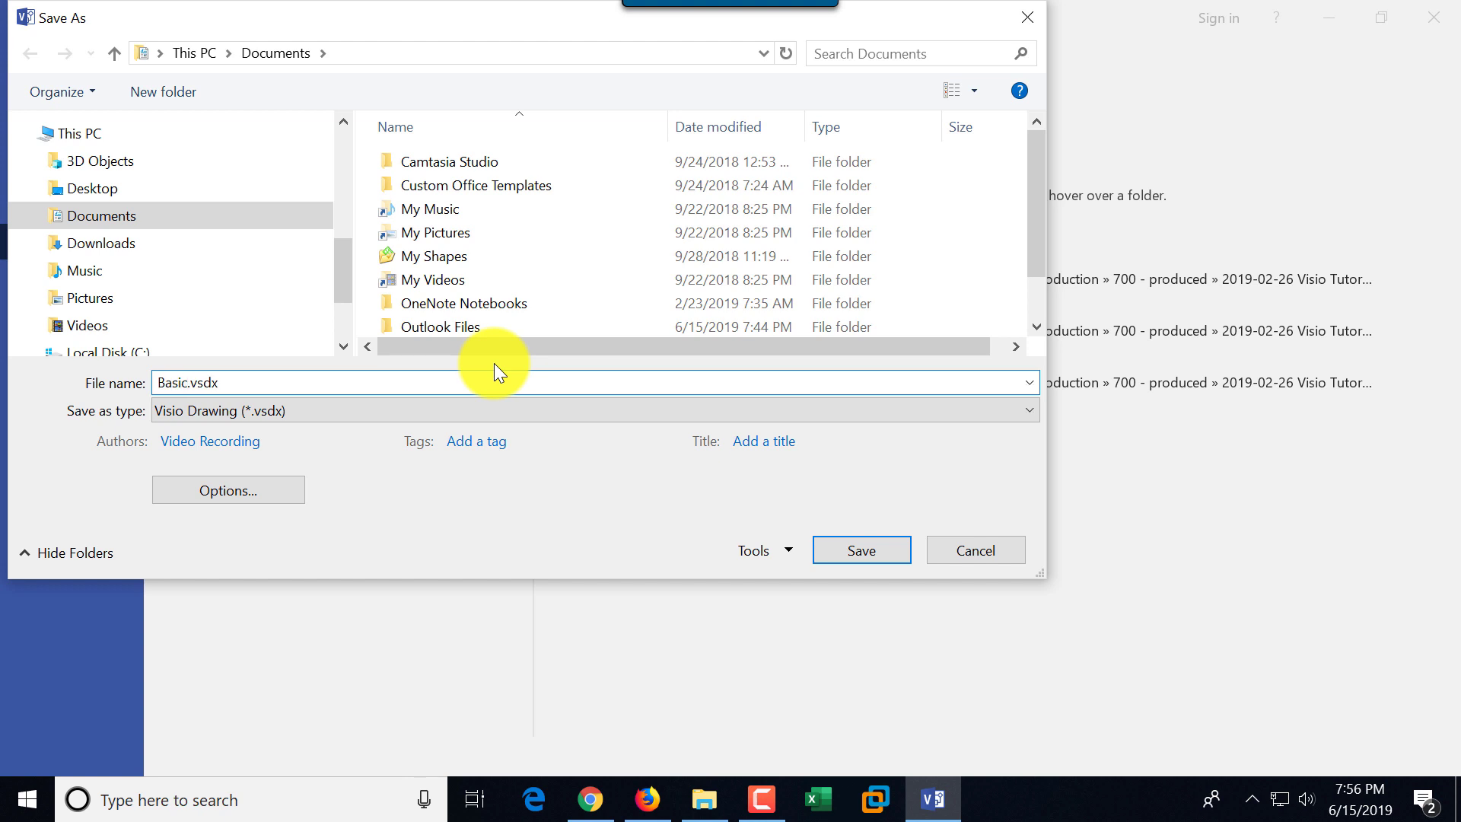
{"action": "type", "text": " Flowchart Diagram"}
{"action": "key", "text": "Return"}
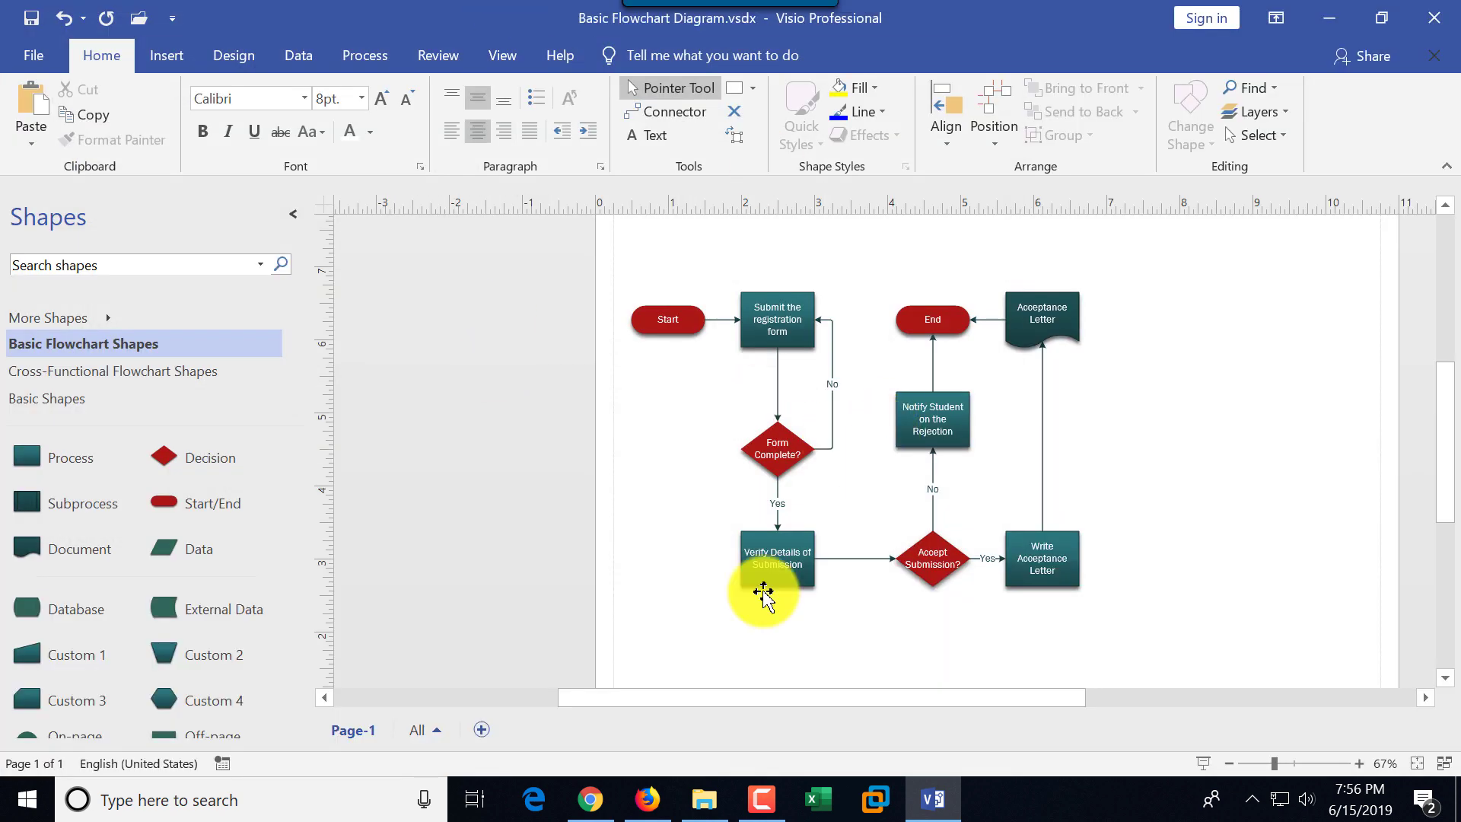
Export the diagram as 'Basic Flowchart Diagram.pdf' using the PDF (*.pdf) file type.
{"action": "left_click", "coordinate": [27, 55]}
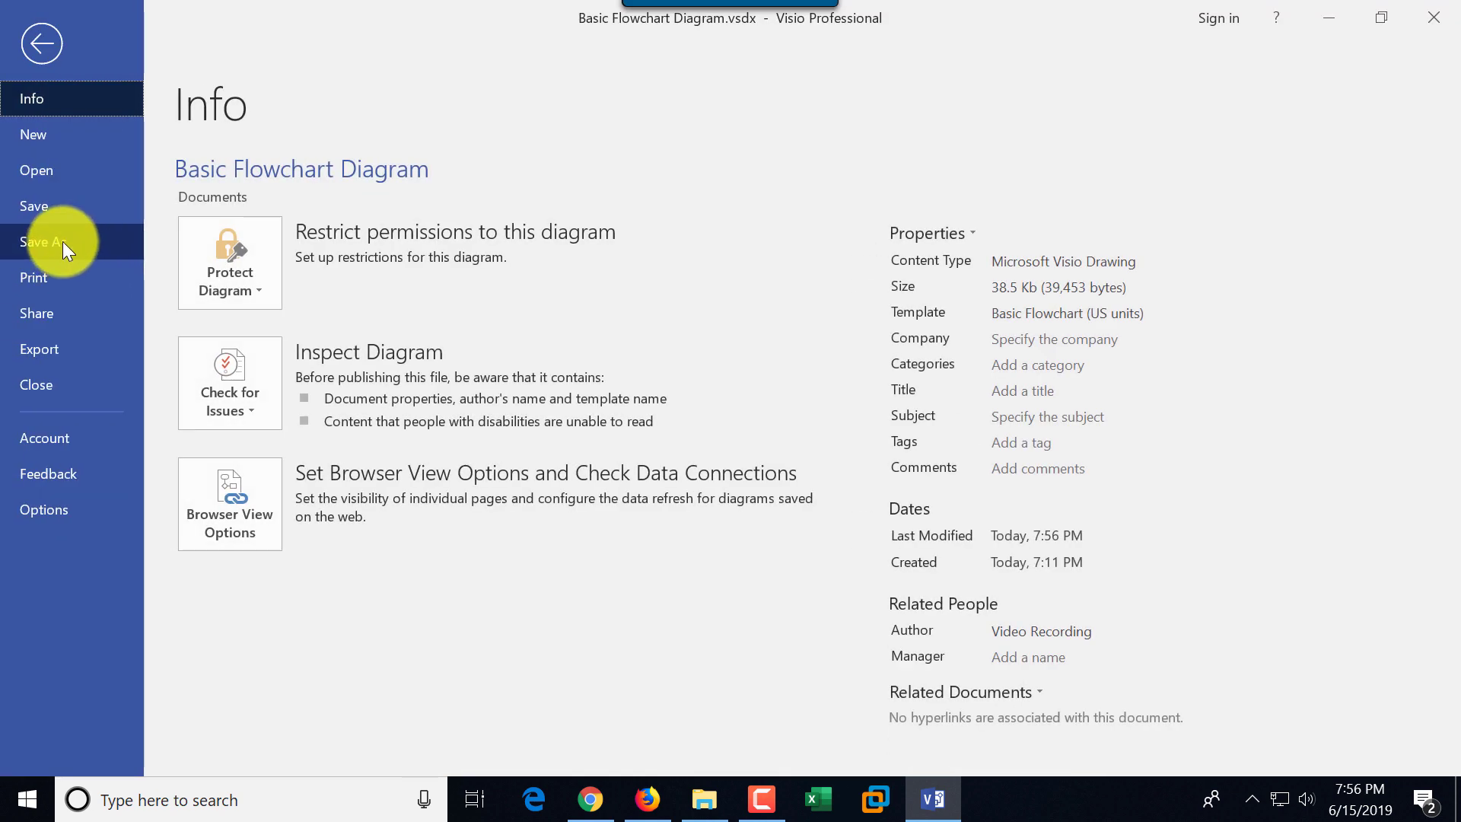
{"action": "left_click", "coordinate": [62, 240]}
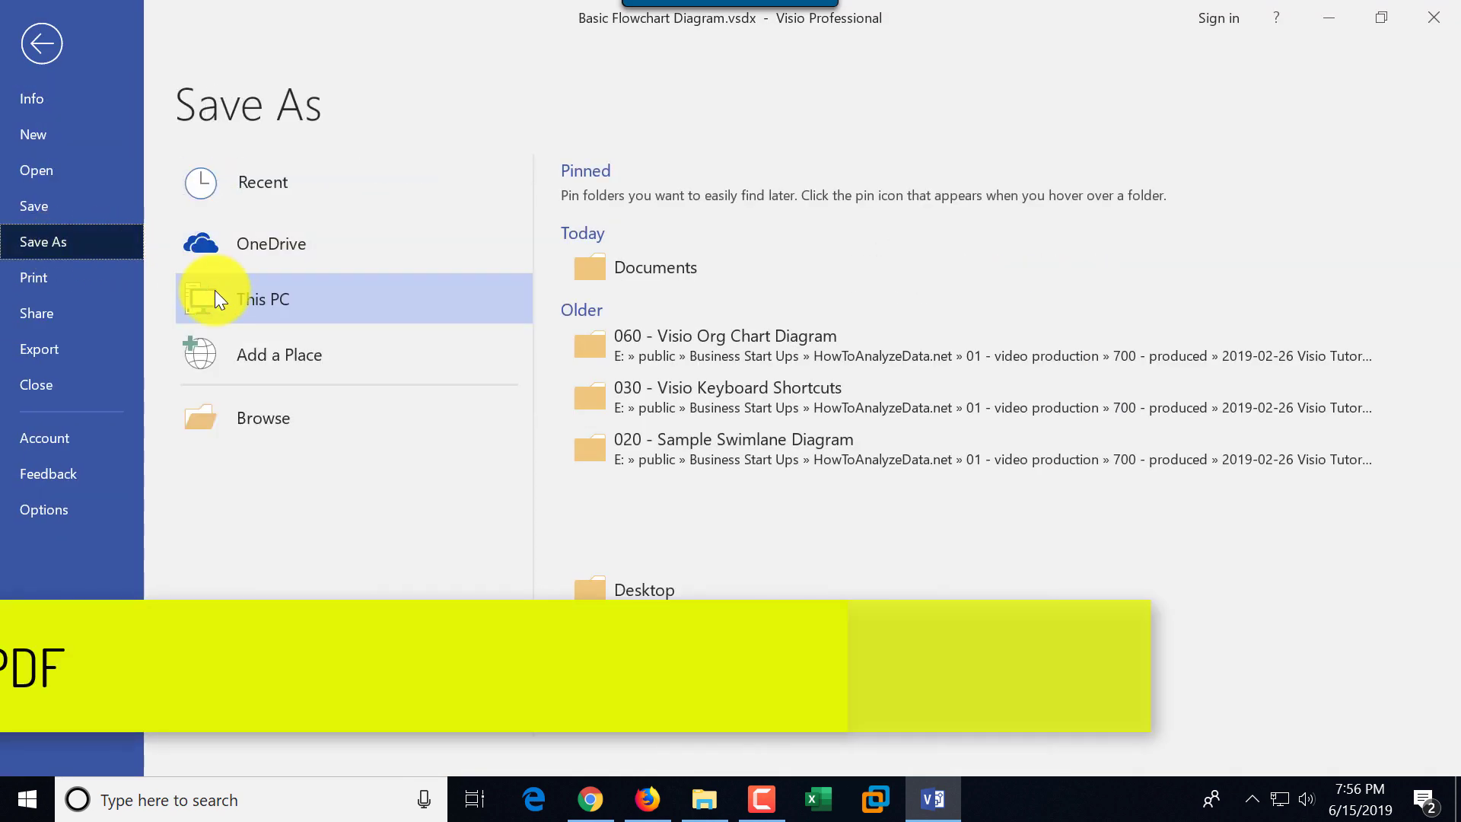
{"action": "left_click", "coordinate": [271, 421]}
{"action": "left_click", "coordinate": [320, 411]}
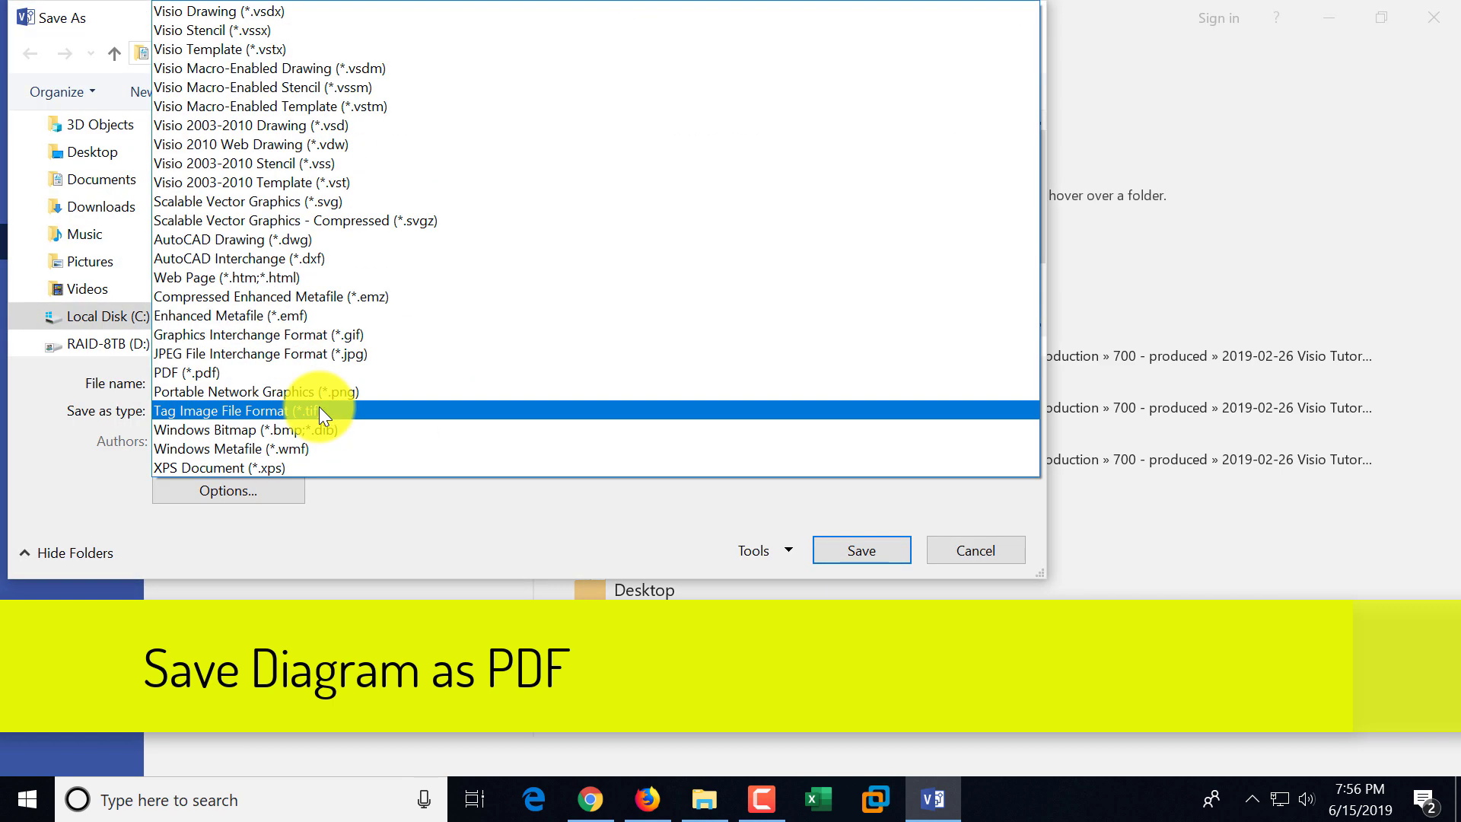
{"action": "left_click", "coordinate": [221, 372]}
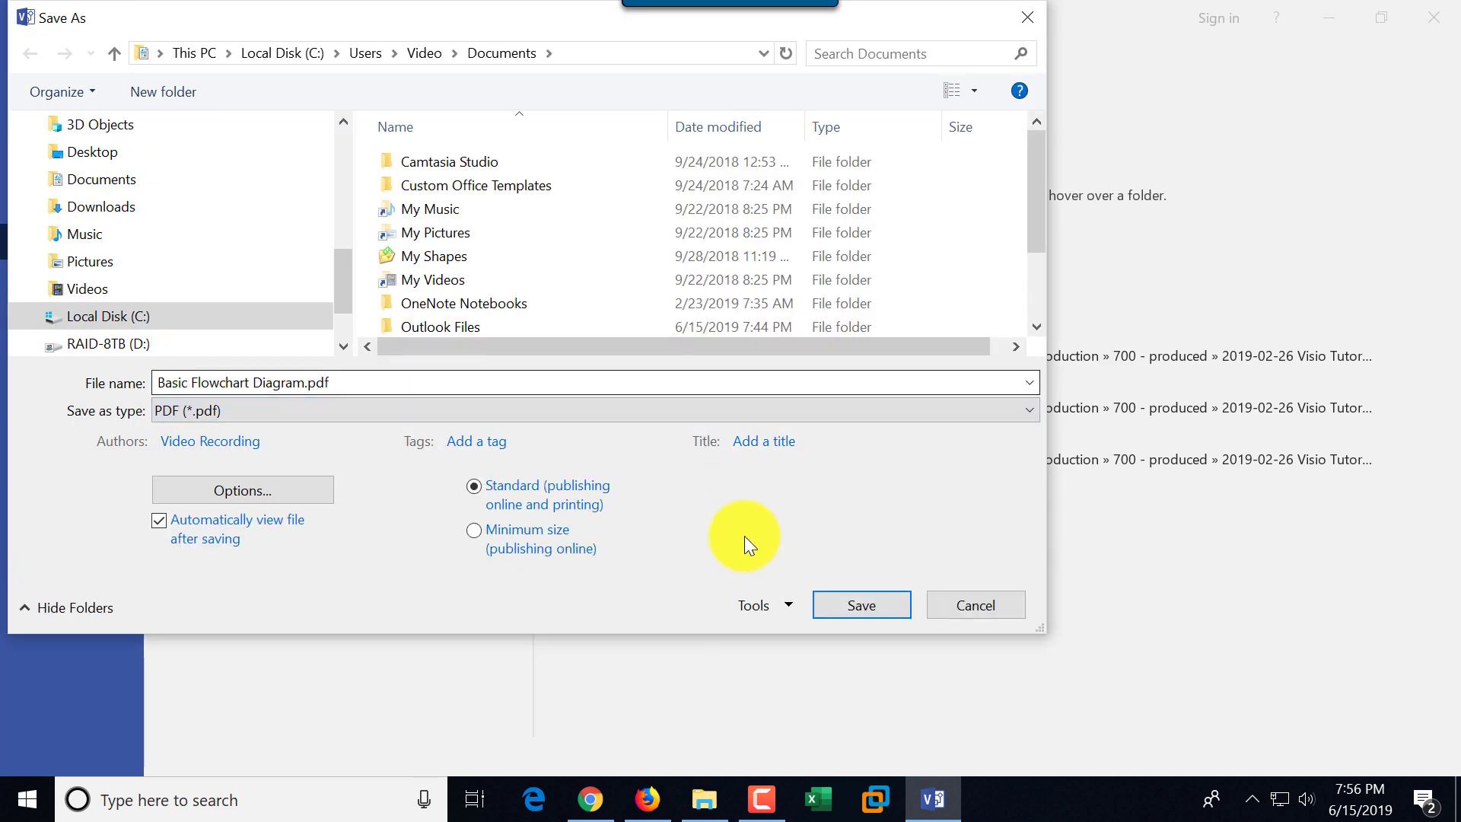
{"action": "left_click", "coordinate": [861, 606]}
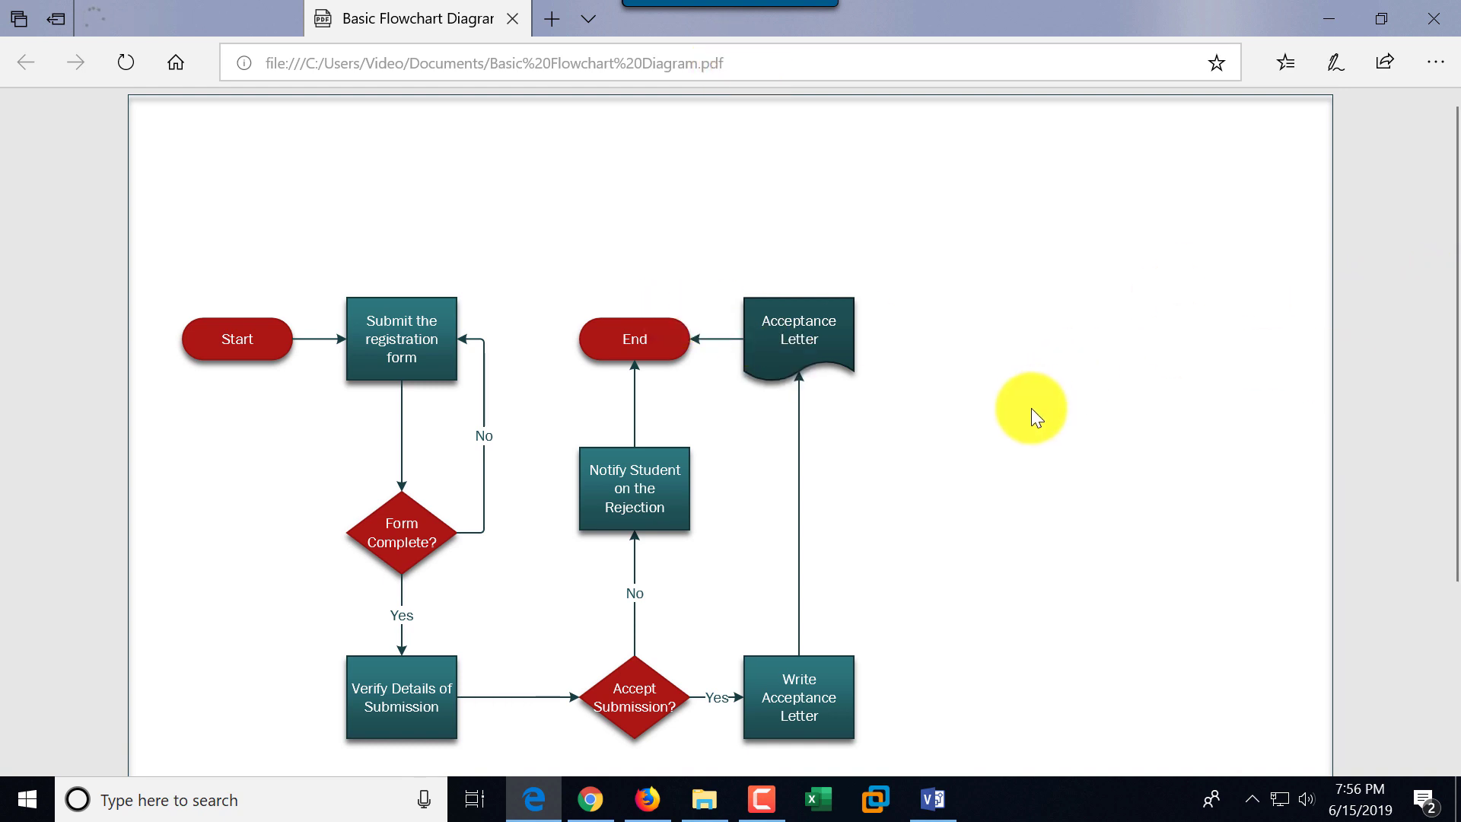
Review the exported PDF in Edge, then close all browser tabs.
{"action": "scroll", "coordinate": [1031, 408], "scroll_direction": "down", "scroll_amount": 3}
{"action": "scroll", "coordinate": [1031, 408], "scroll_direction": "up", "scroll_amount": 1}
{"action": "scroll", "coordinate": [1030, 408], "scroll_direction": "down", "scroll_amount": 1}
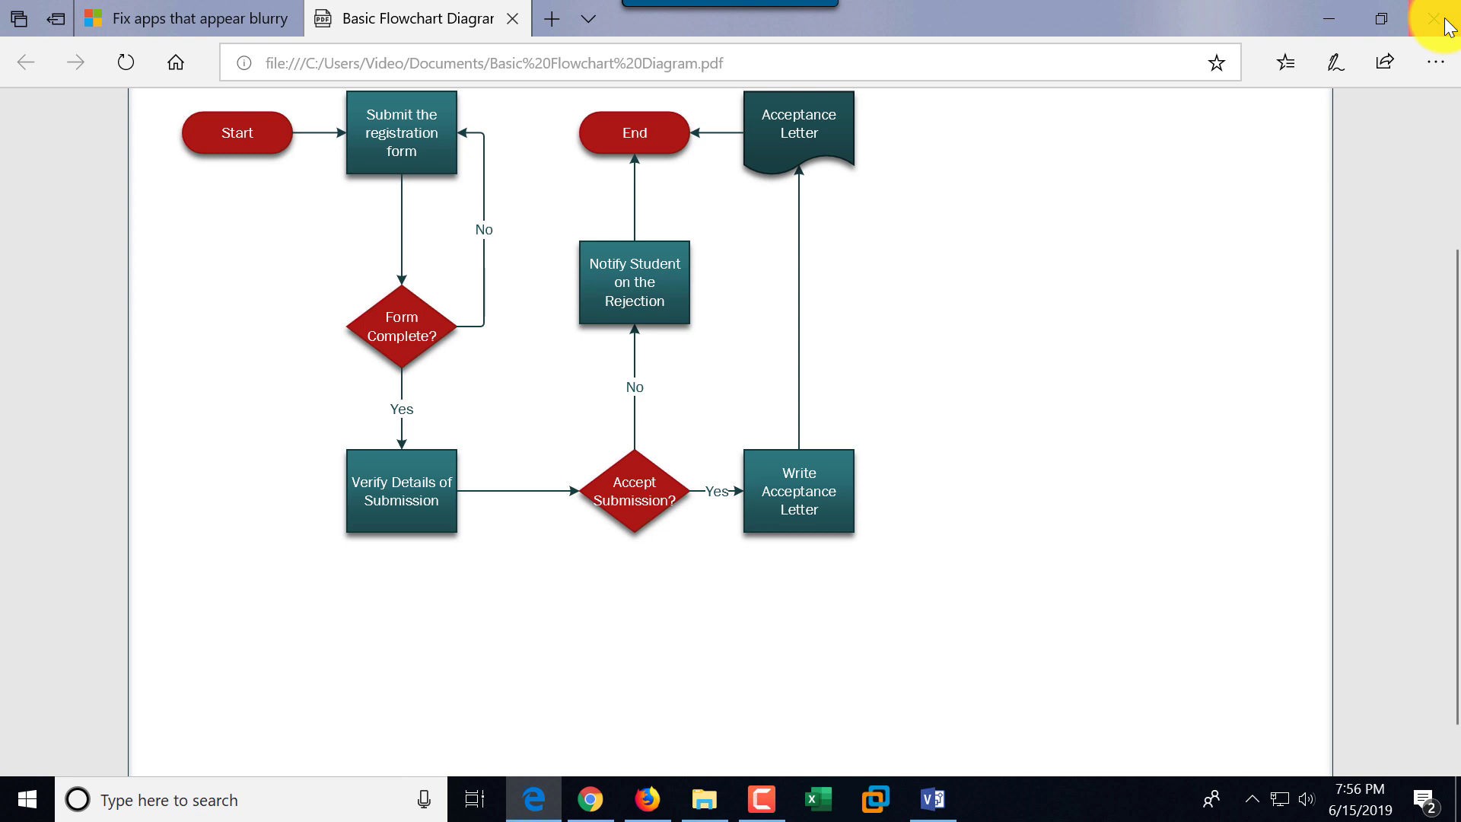
{"action": "left_click", "coordinate": [1431, 17]}
{"action": "left_click", "coordinate": [646, 470]}
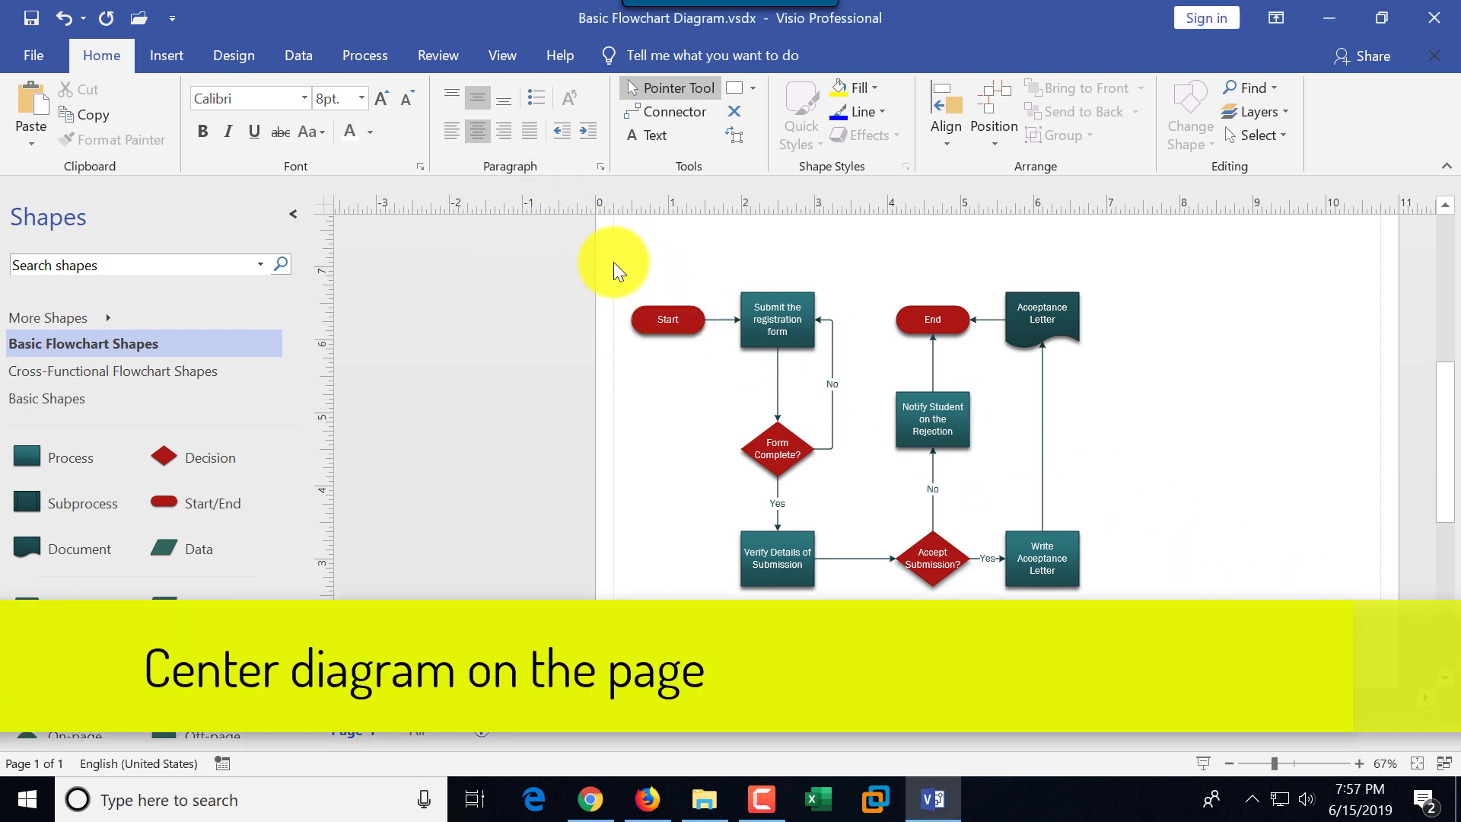
Select all flowchart shapes and drag them to the centre of the page.
{"action": "left_click_drag", "start_coordinate": [613, 262], "coordinate": [1188, 581]}
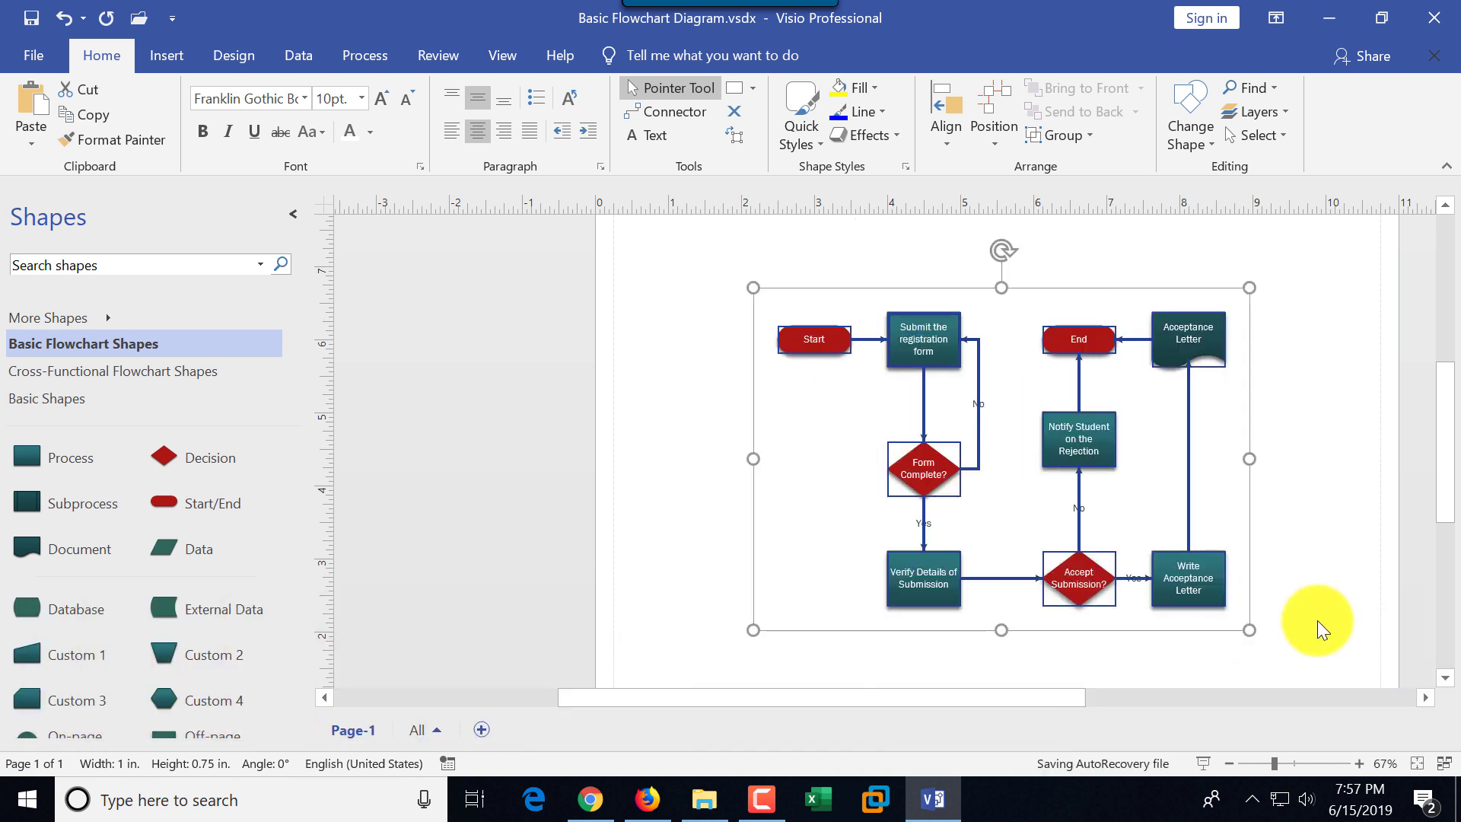
{"action": "left_click", "coordinate": [1230, 763]}
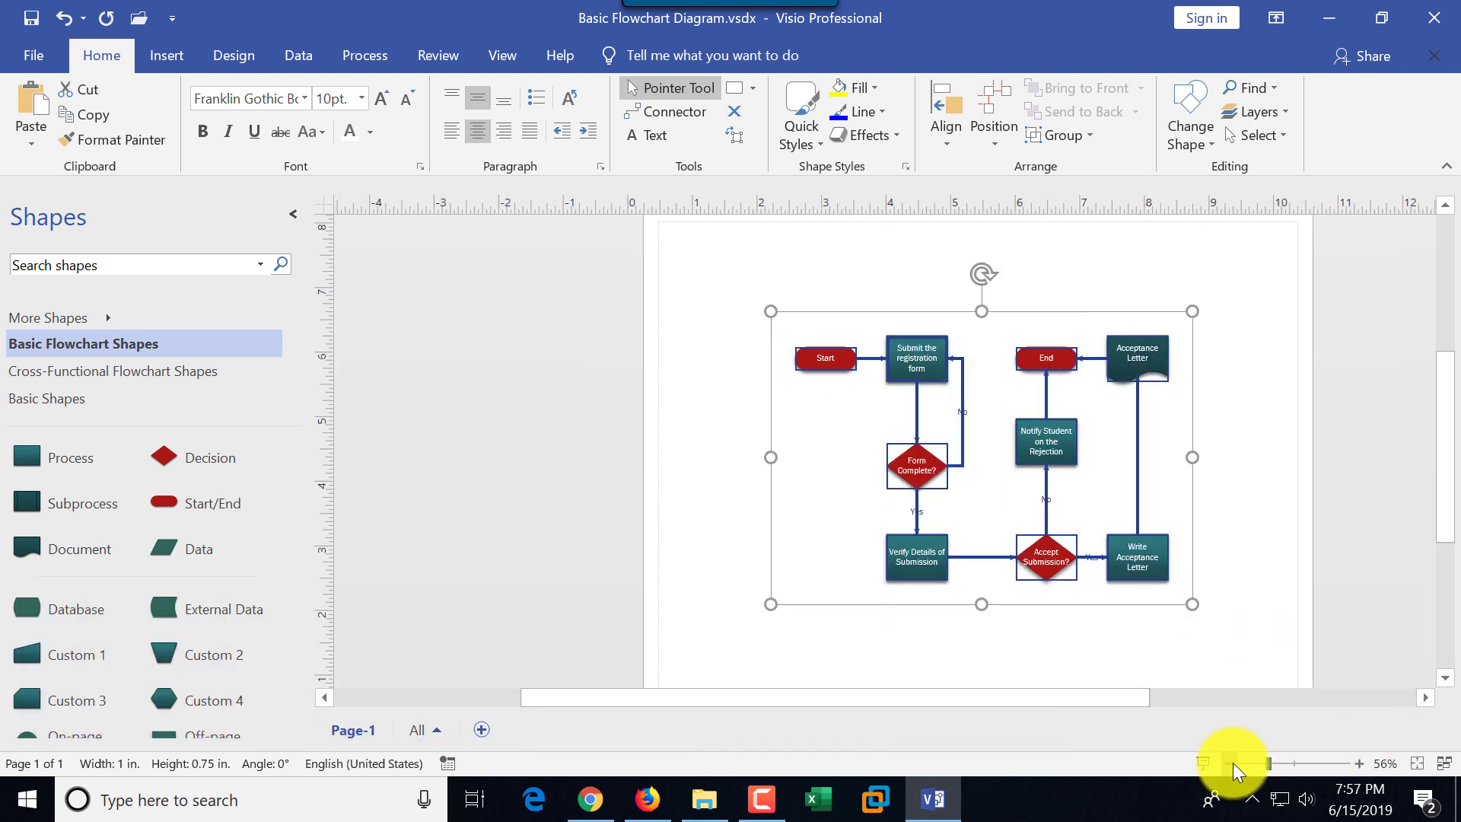
{"action": "left_click", "coordinate": [1232, 764]}
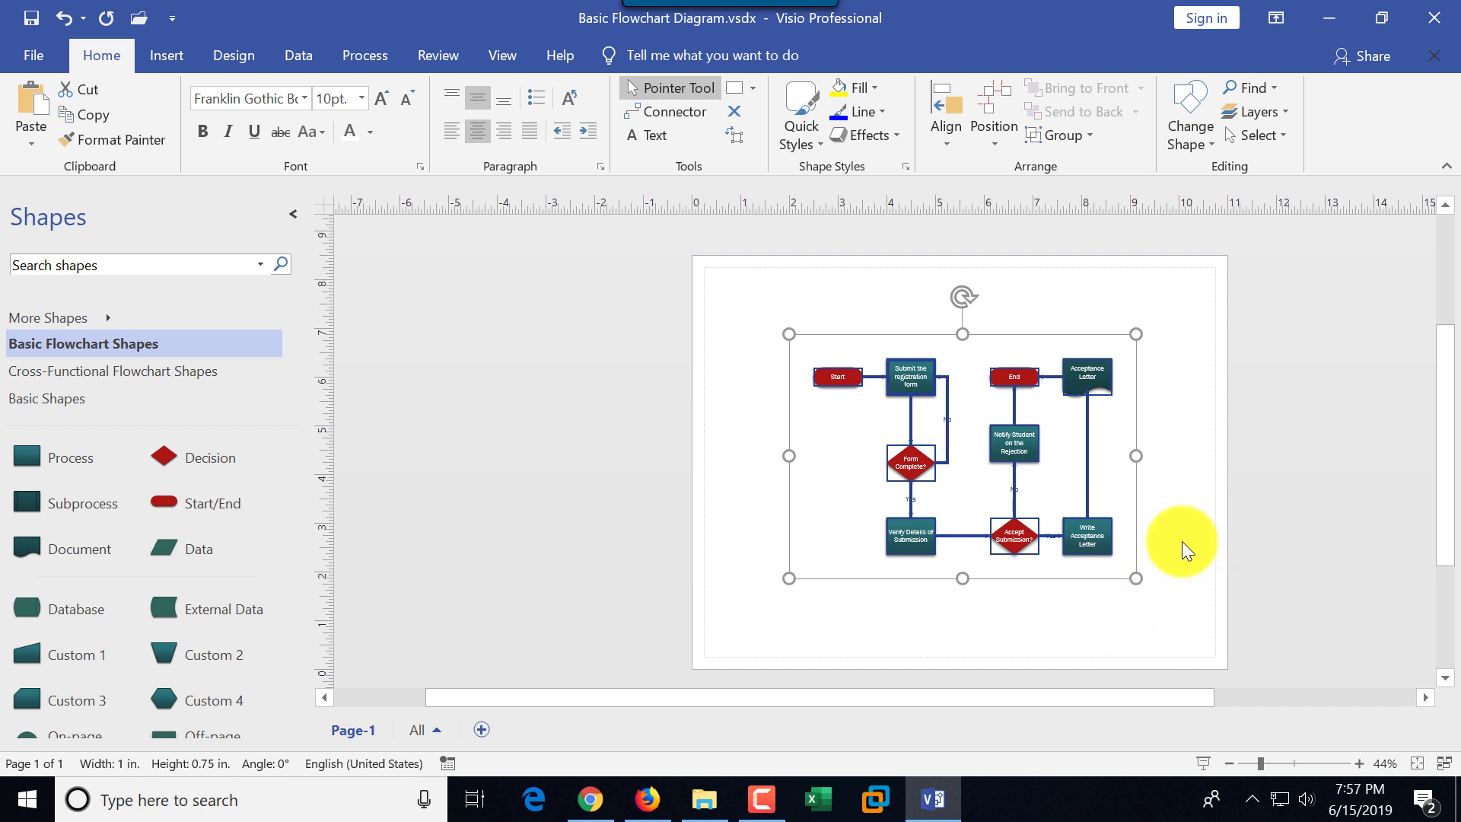
{"action": "left_click_drag", "start_coordinate": [988, 458], "coordinate": [994, 455]}
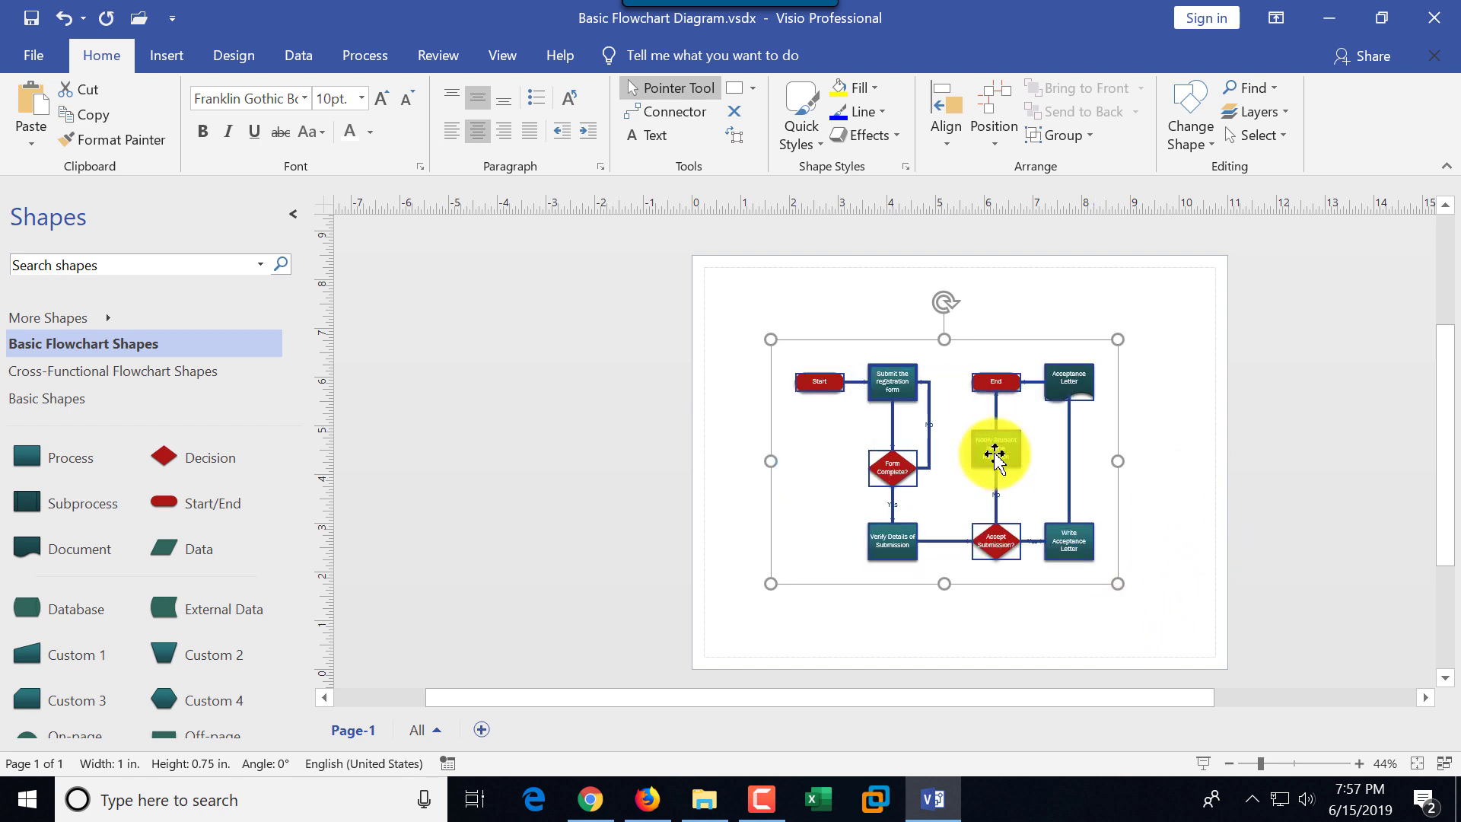
{"action": "left_click", "coordinate": [1359, 763]}
{"action": "left_click", "coordinate": [1359, 763]}
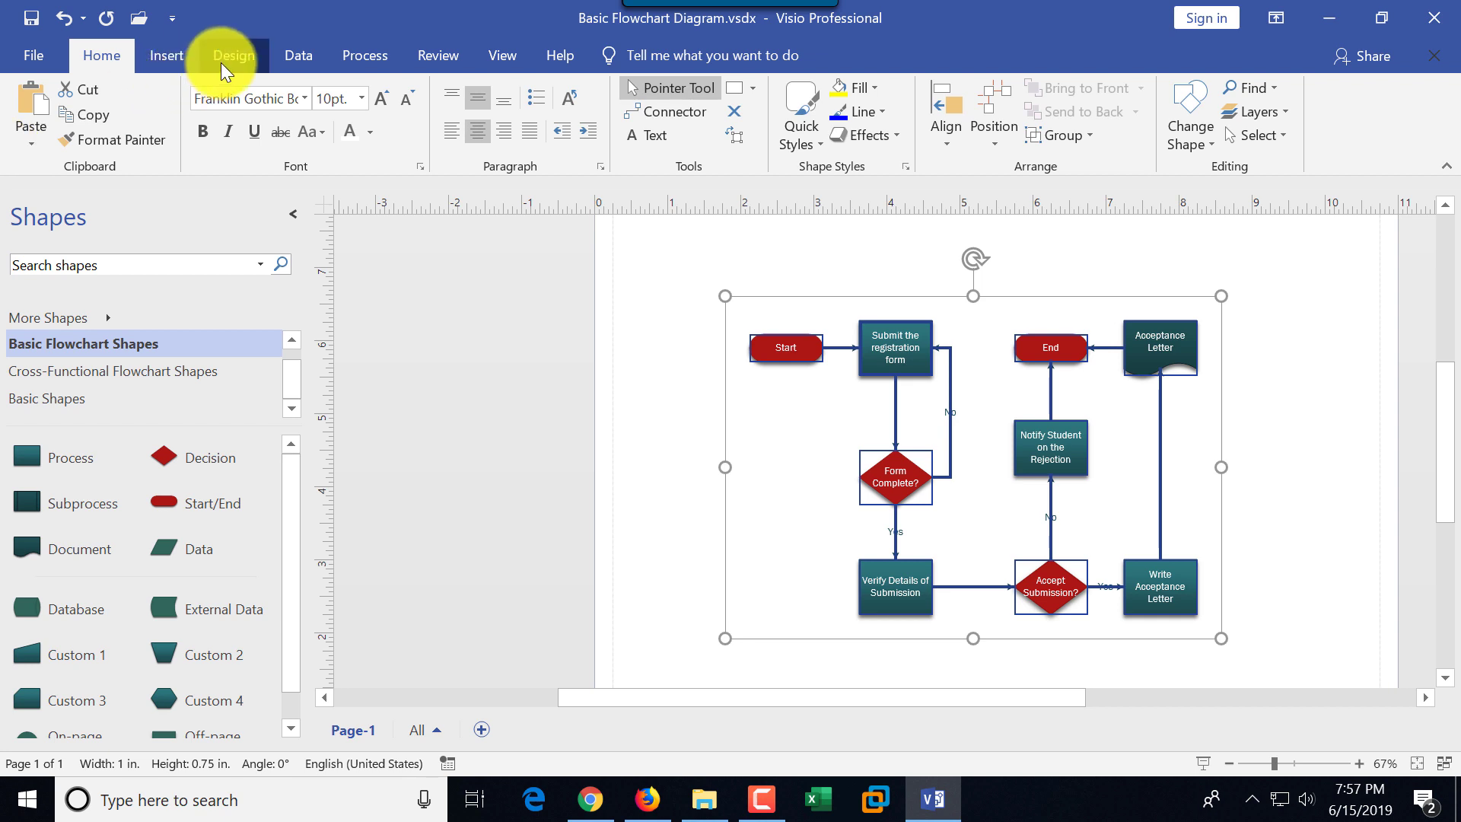
{"action": "left_click", "coordinate": [1349, 491]}
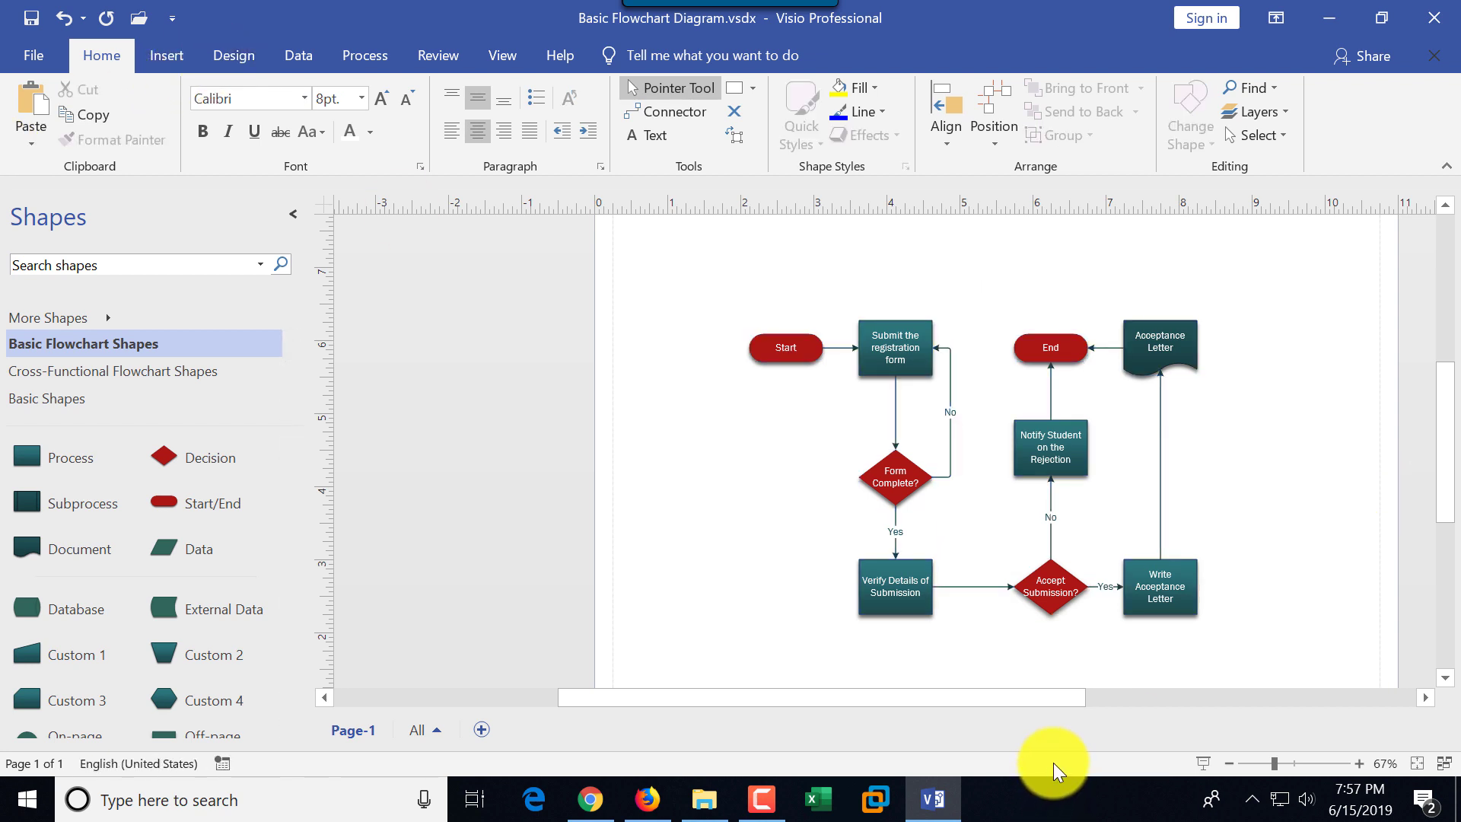
Set the drawing zoom to 78% through the Zoom dialog's Percentage option.
{"action": "left_click", "coordinate": [1359, 763]}
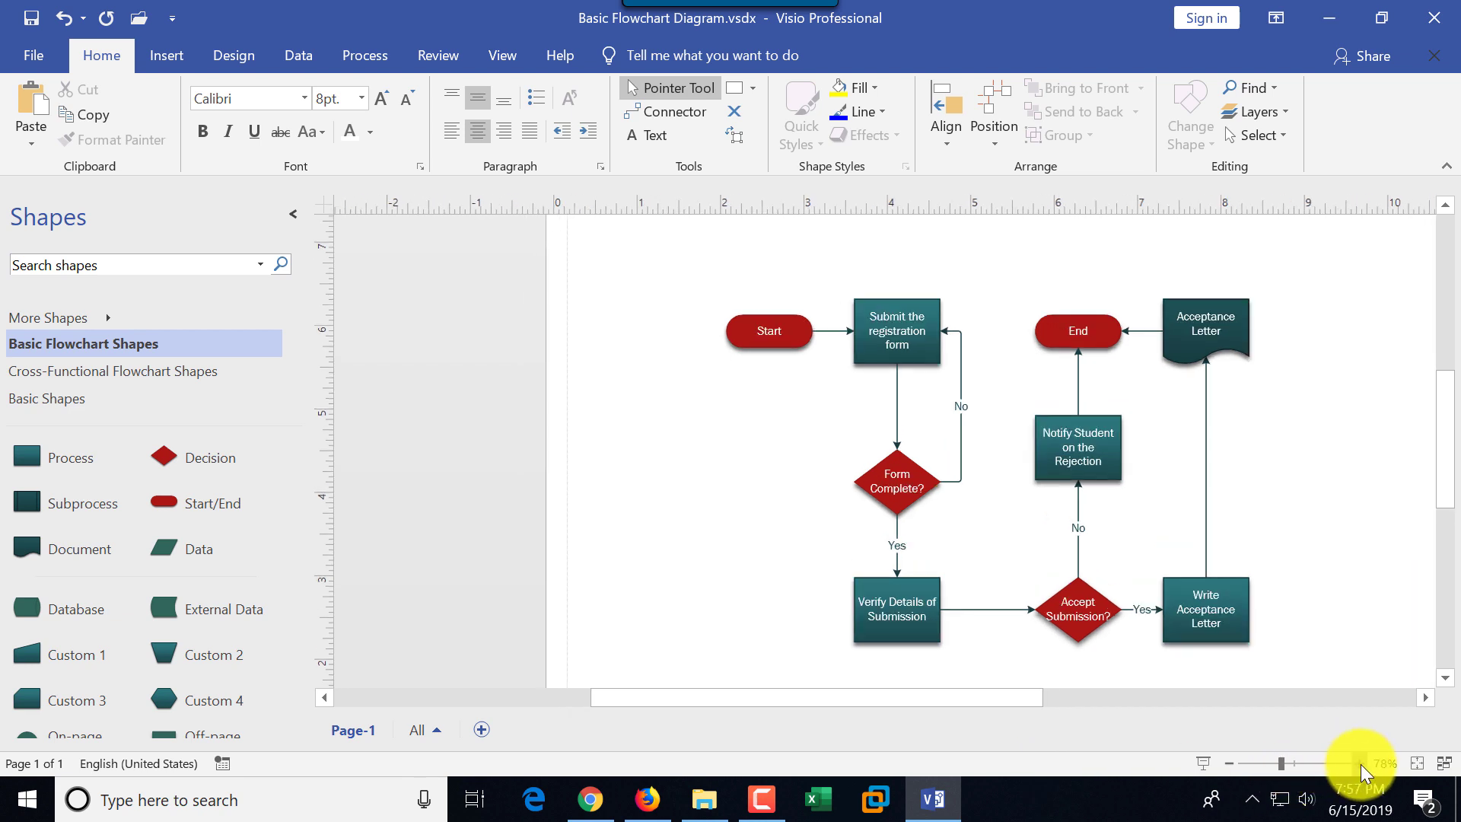
{"action": "left_click", "coordinate": [501, 58]}
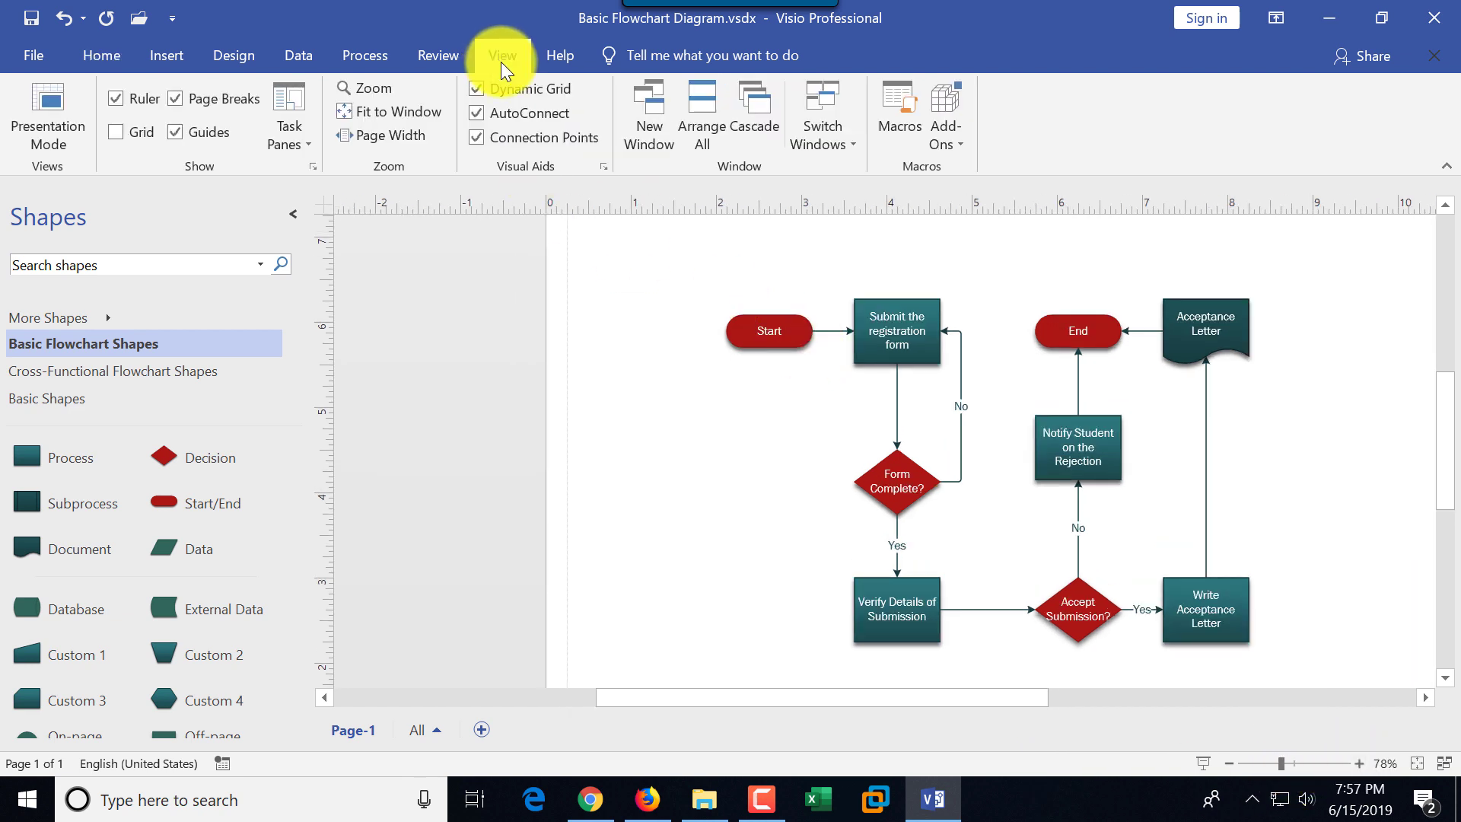
{"action": "left_click", "coordinate": [382, 89]}
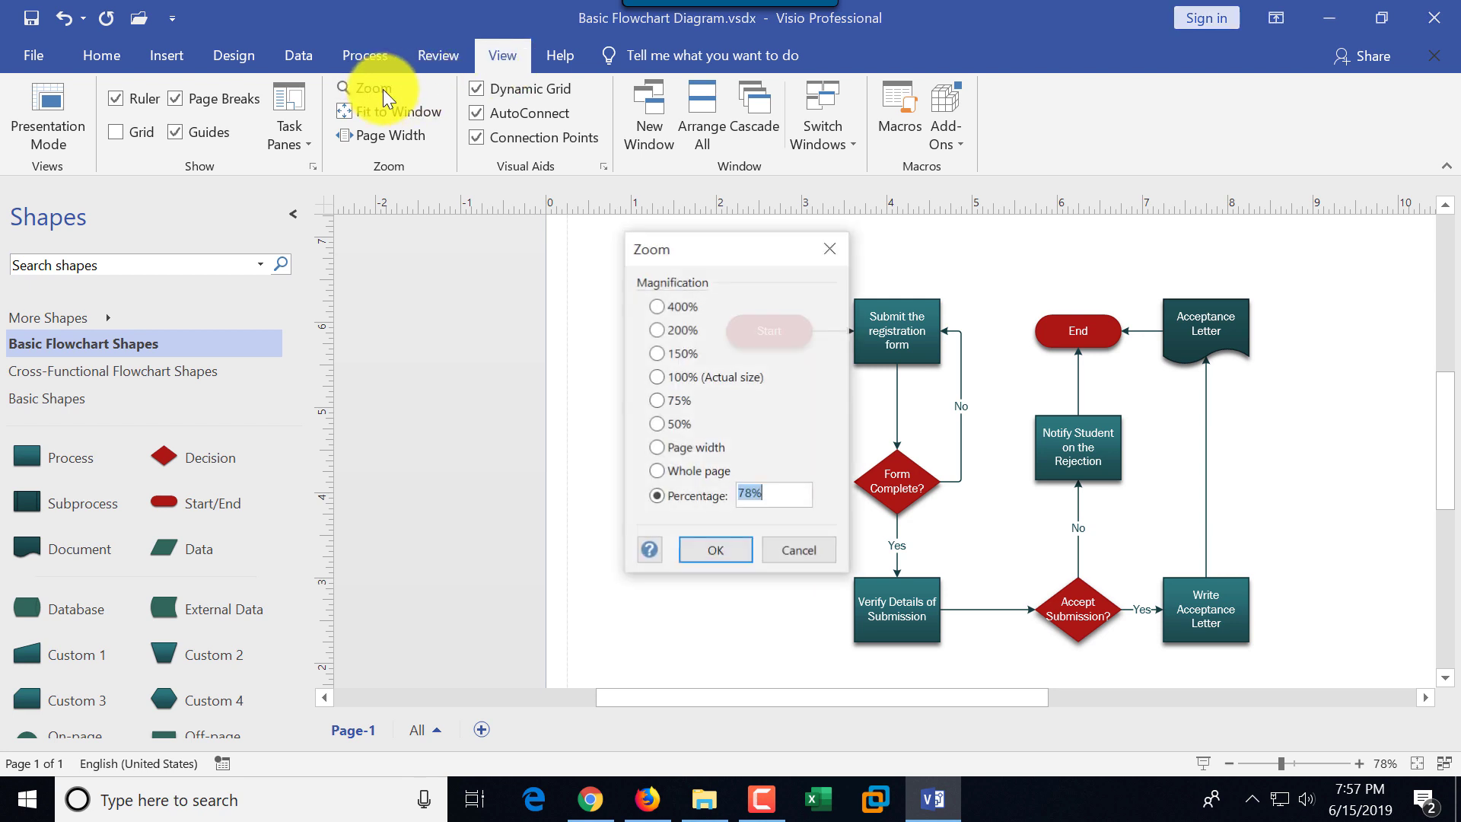
{"action": "left_click", "coordinate": [653, 497]}
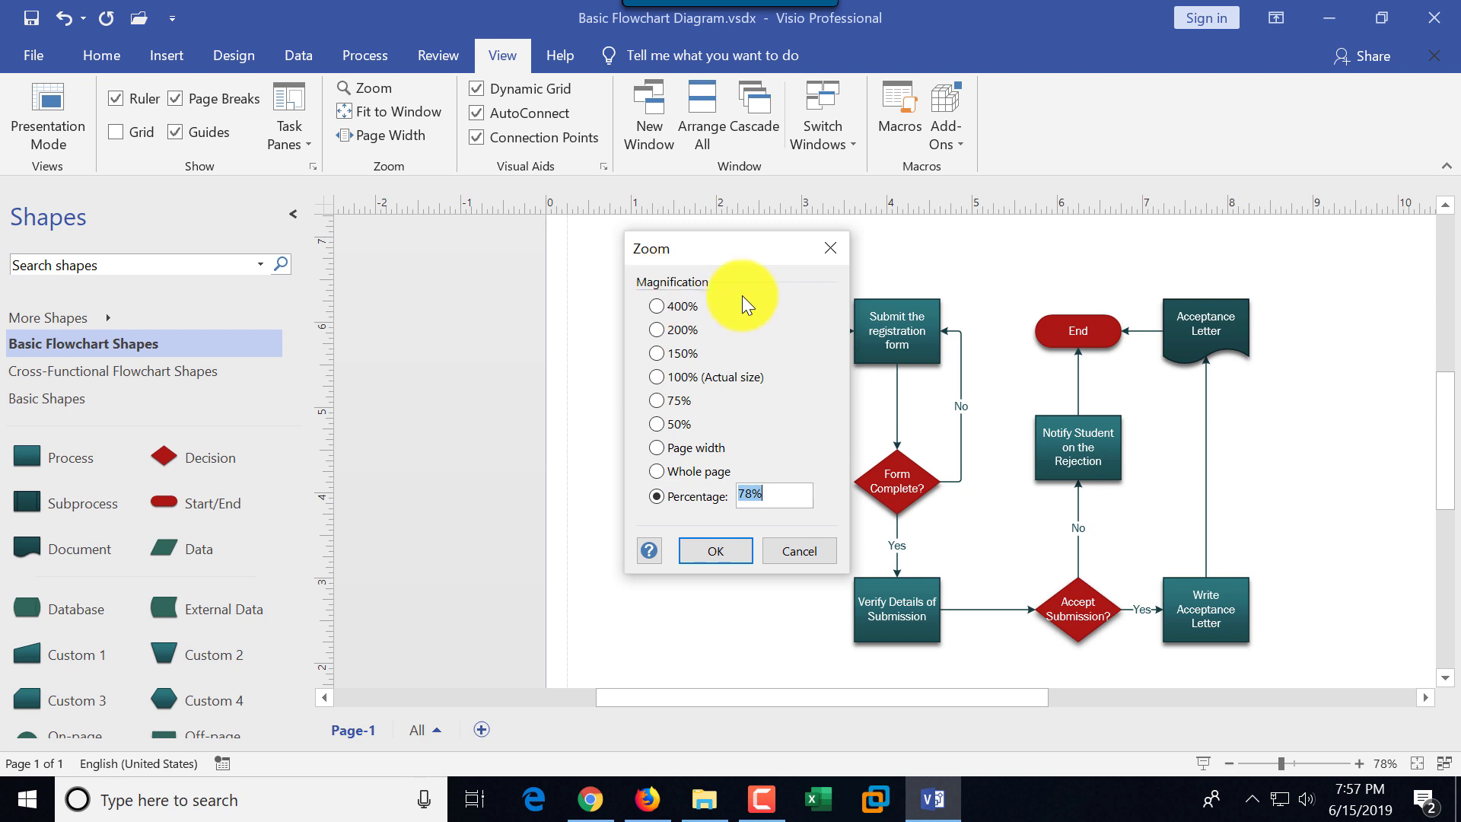
{"action": "left_click", "coordinate": [805, 547]}
{"action": "left_click", "coordinate": [103, 59]}
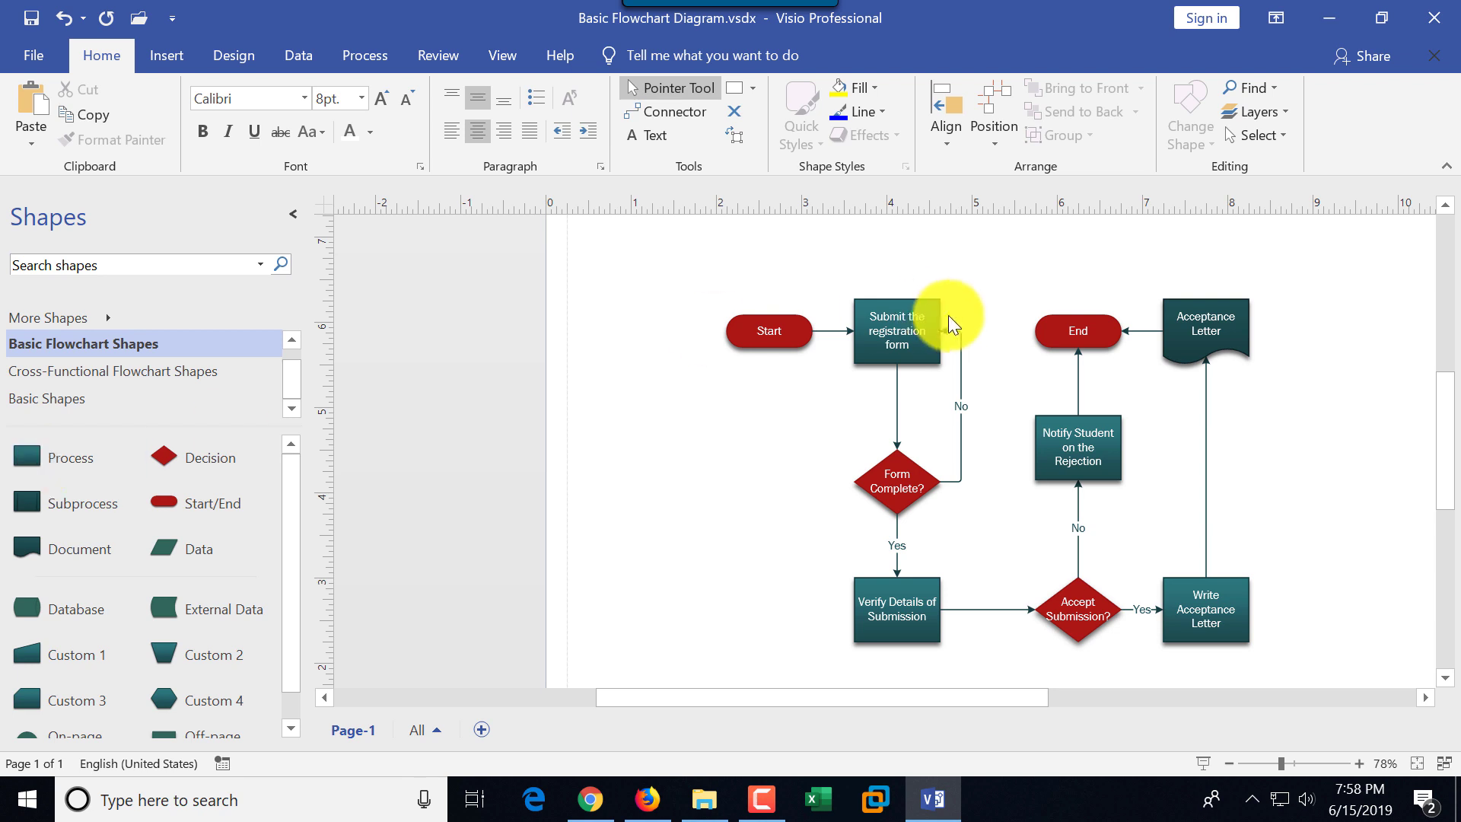
Preview an AutoConnect link from the 'Submit the registration form' shape toward End.
{"action": "mouse_move", "coordinate": [929, 334]}
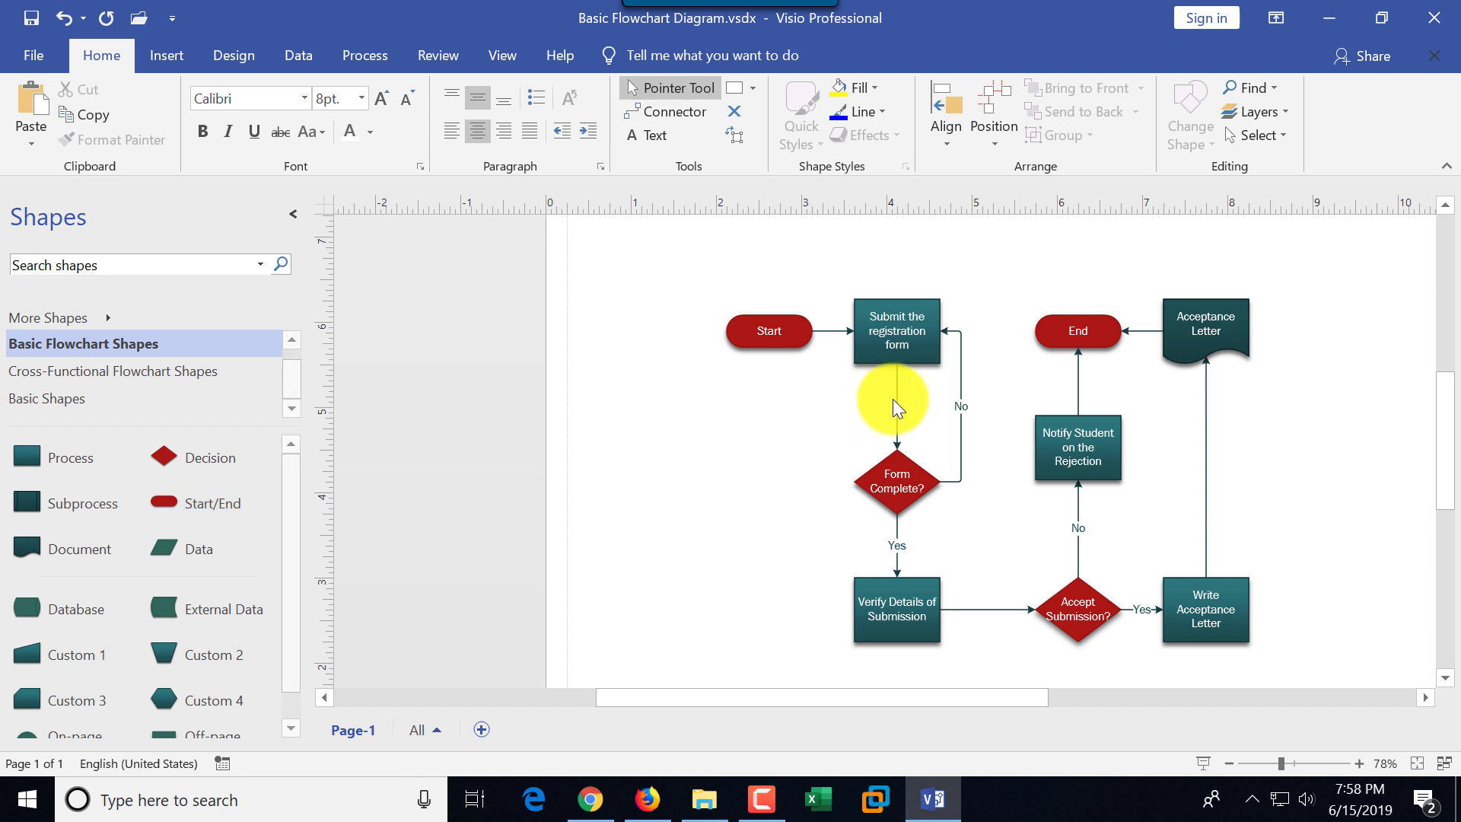
{"action": "left_click", "coordinate": [912, 335]}
{"action": "mouse_move", "coordinate": [965, 328]}
{"action": "left_click", "coordinate": [976, 333]}
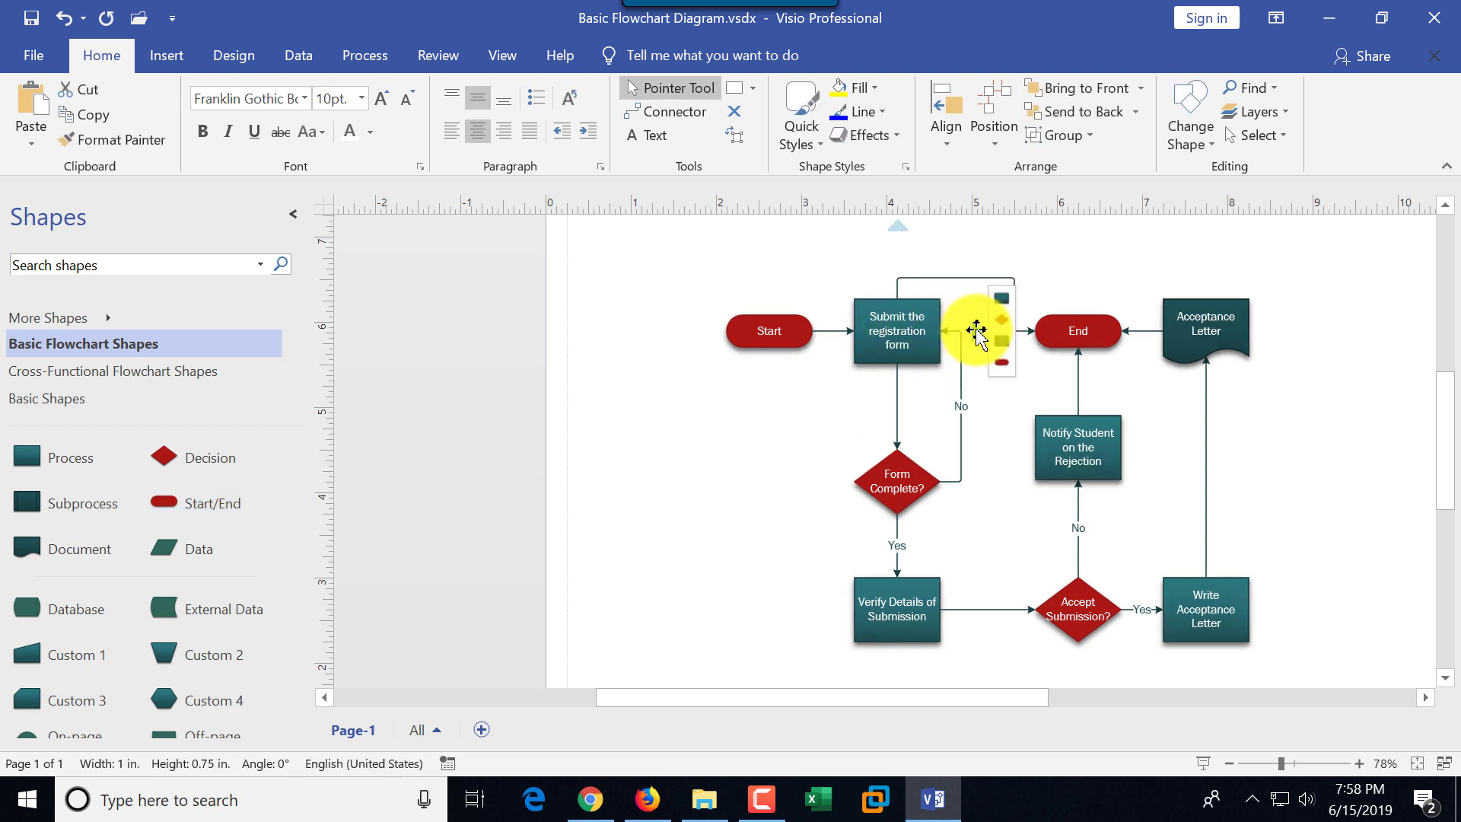
Dismiss the quick-shape preview, deselect the shape and show the Design tab options.
{"action": "mouse_move", "coordinate": [892, 222]}
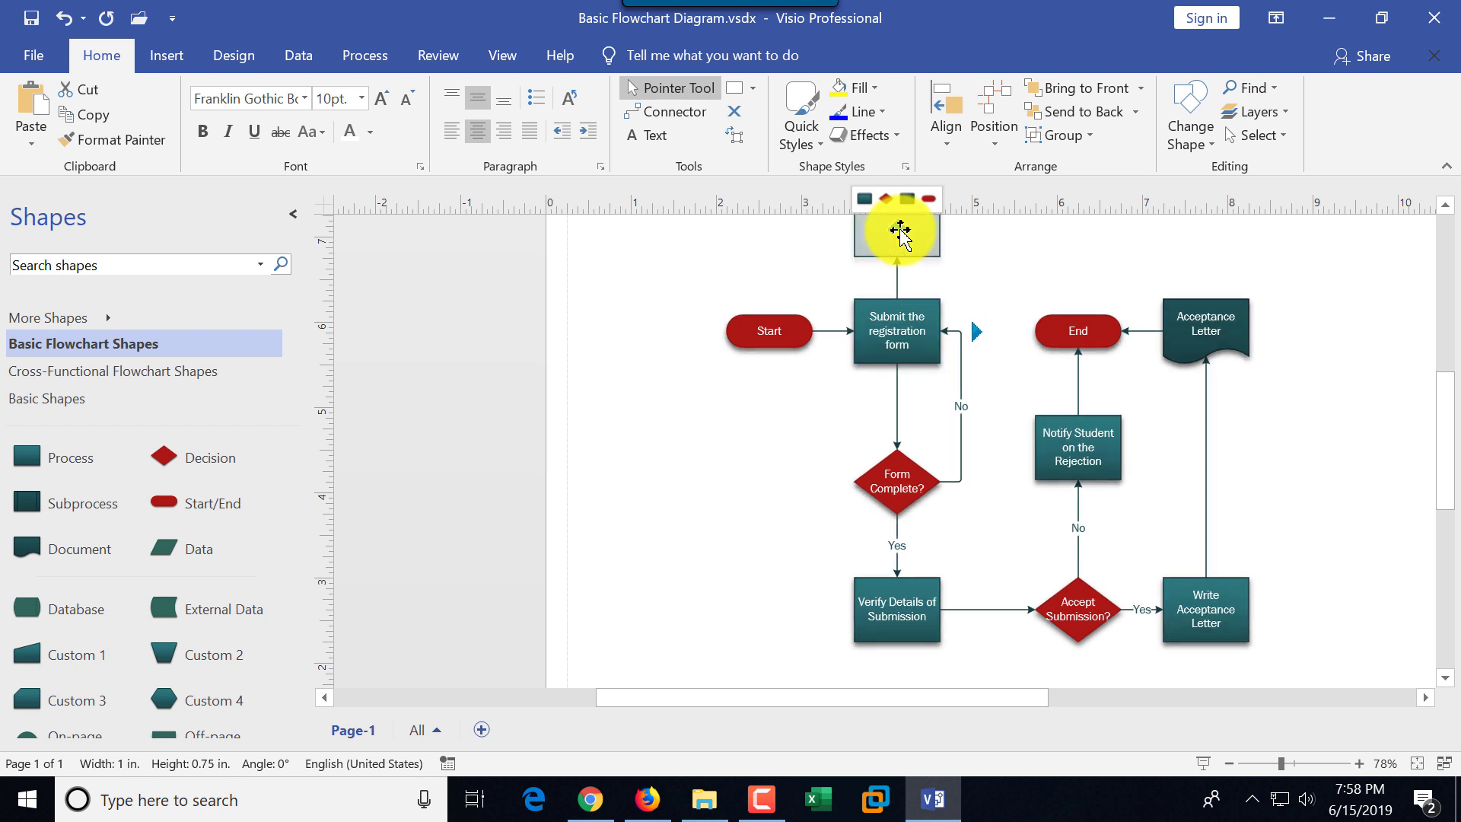
{"action": "left_click", "coordinate": [932, 339]}
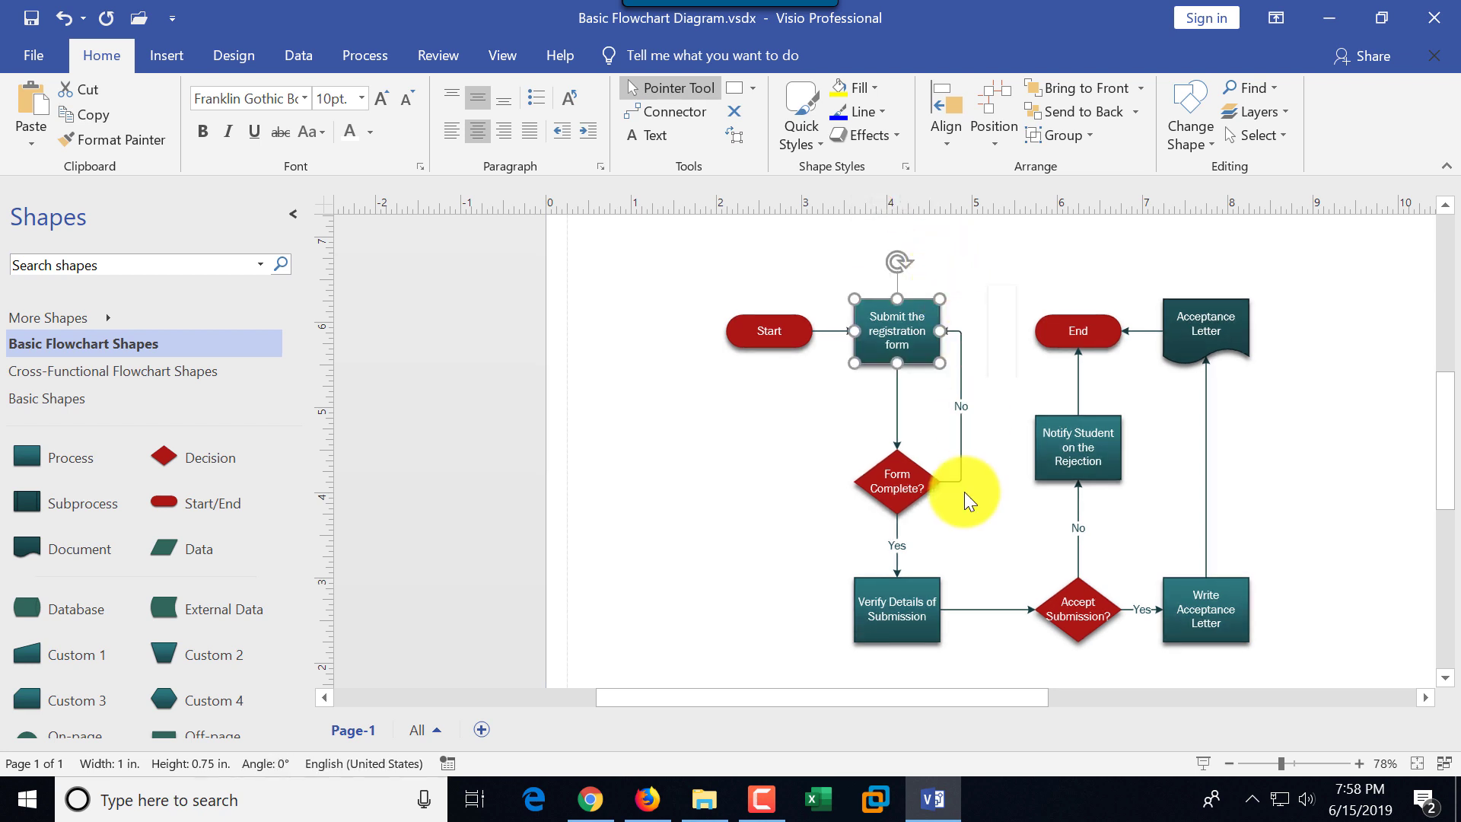
{"action": "left_click", "coordinate": [815, 431]}
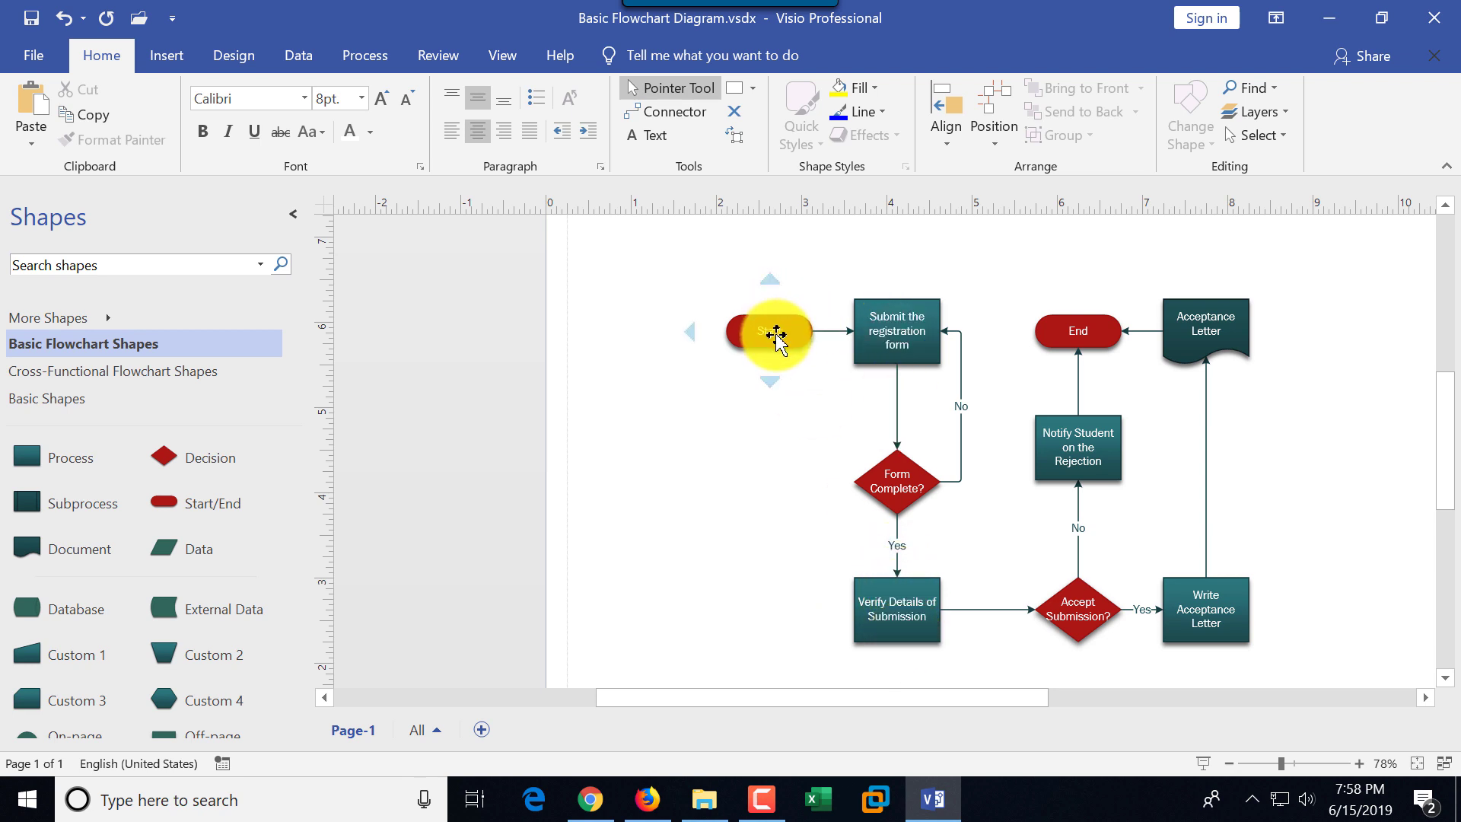
{"action": "left_click", "coordinate": [240, 55]}
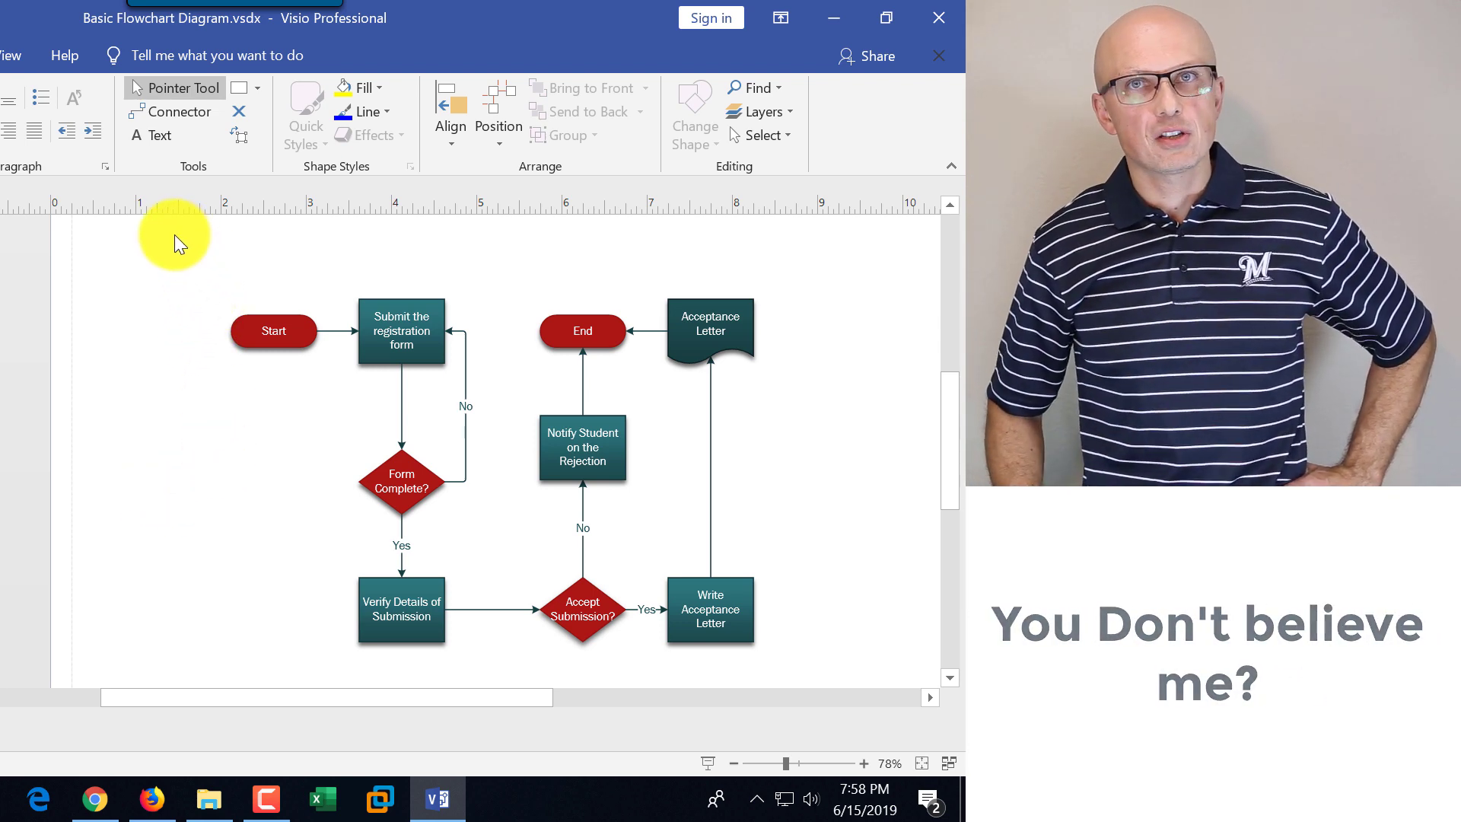
Box-select the entire registration flowchart, from Start to End, with all connectors.
{"action": "left_click_drag", "start_coordinate": [175, 236], "coordinate": [838, 603]}
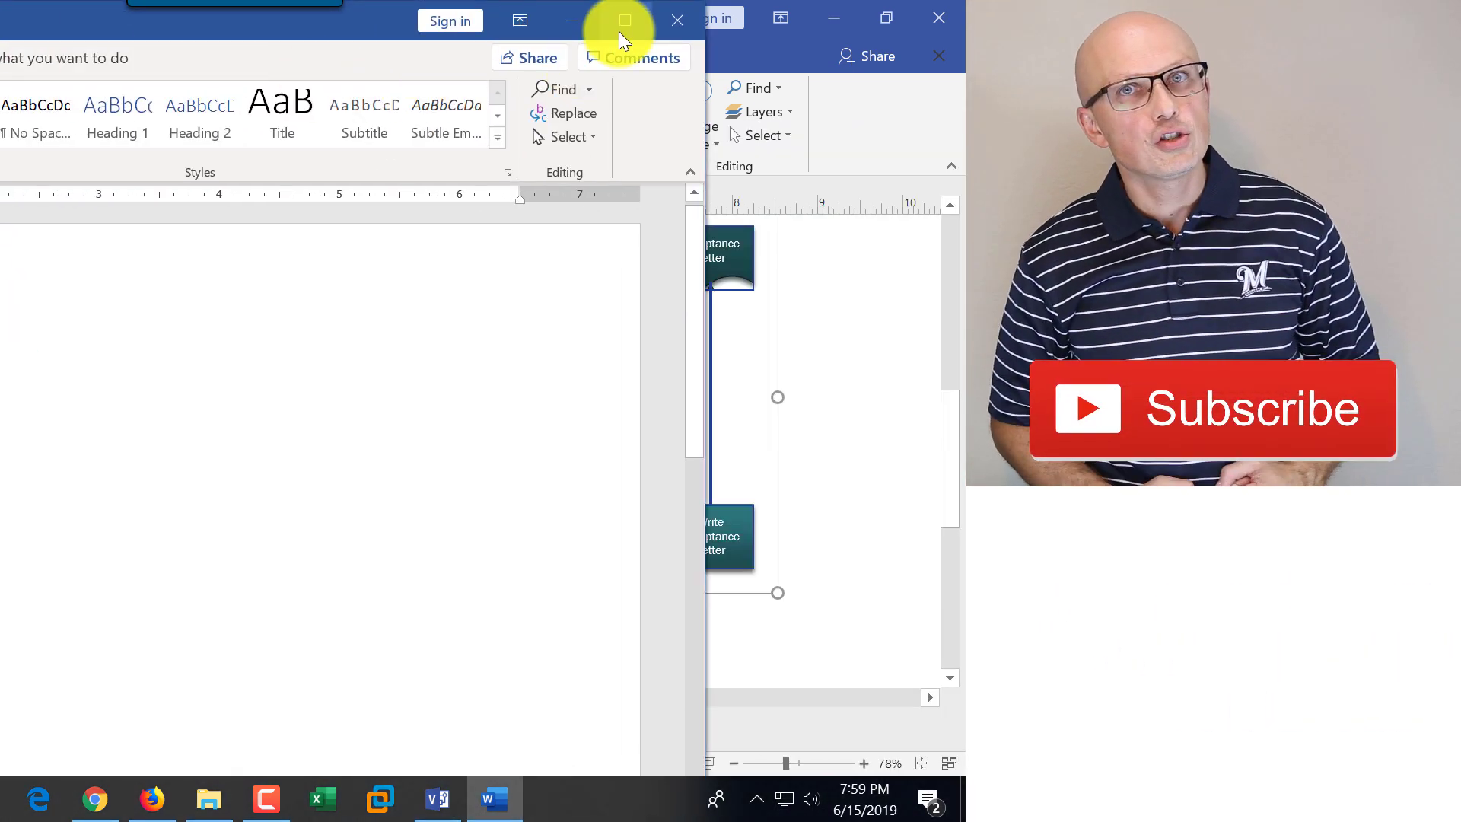
Maximize Word, zoom to 90%, and paste the flowchart into Document1, then select it.
{"action": "left_click", "coordinate": [623, 23]}
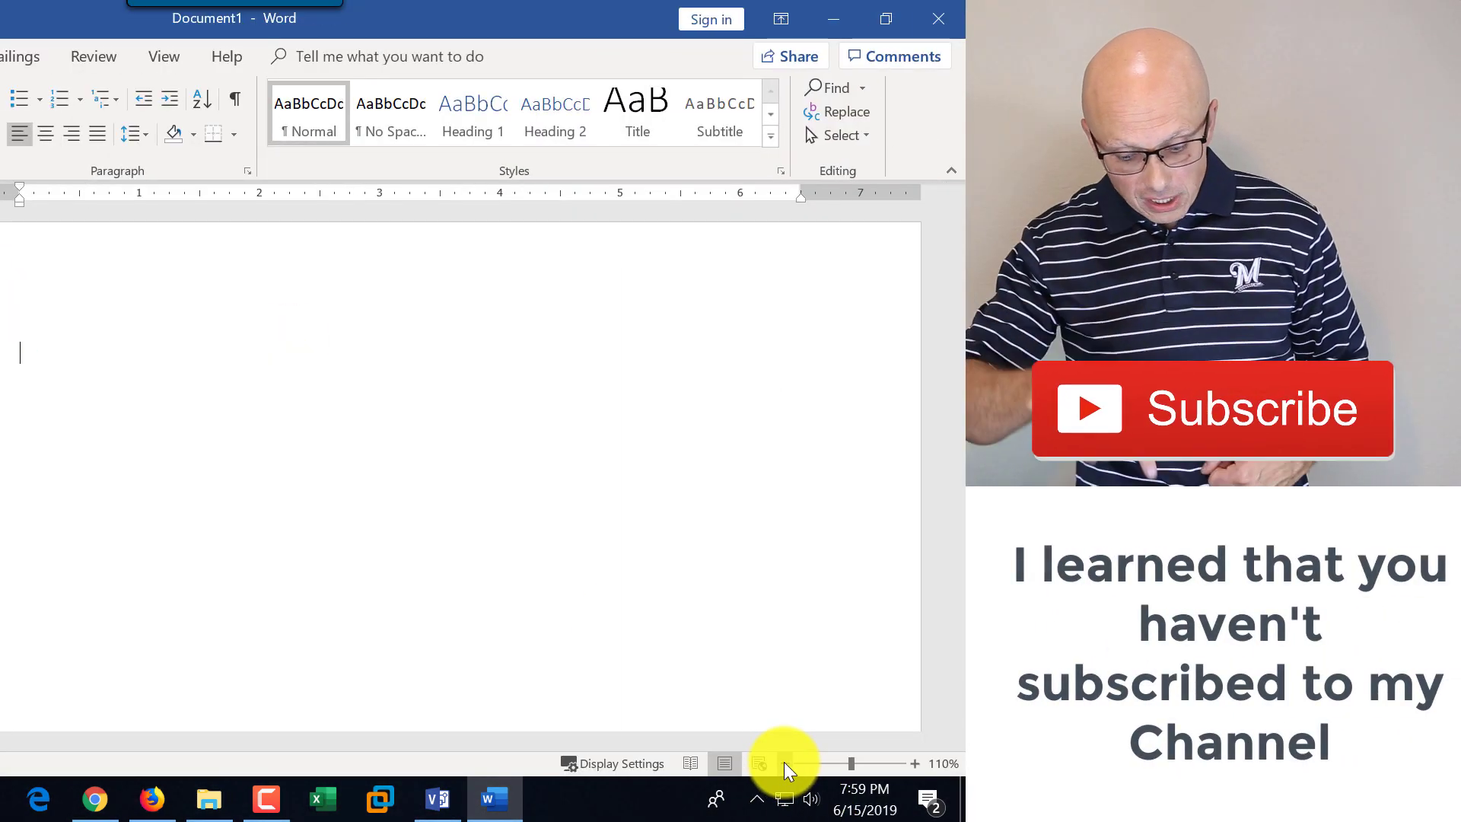
{"action": "left_click", "coordinate": [784, 763]}
{"action": "left_click", "coordinate": [783, 762]}
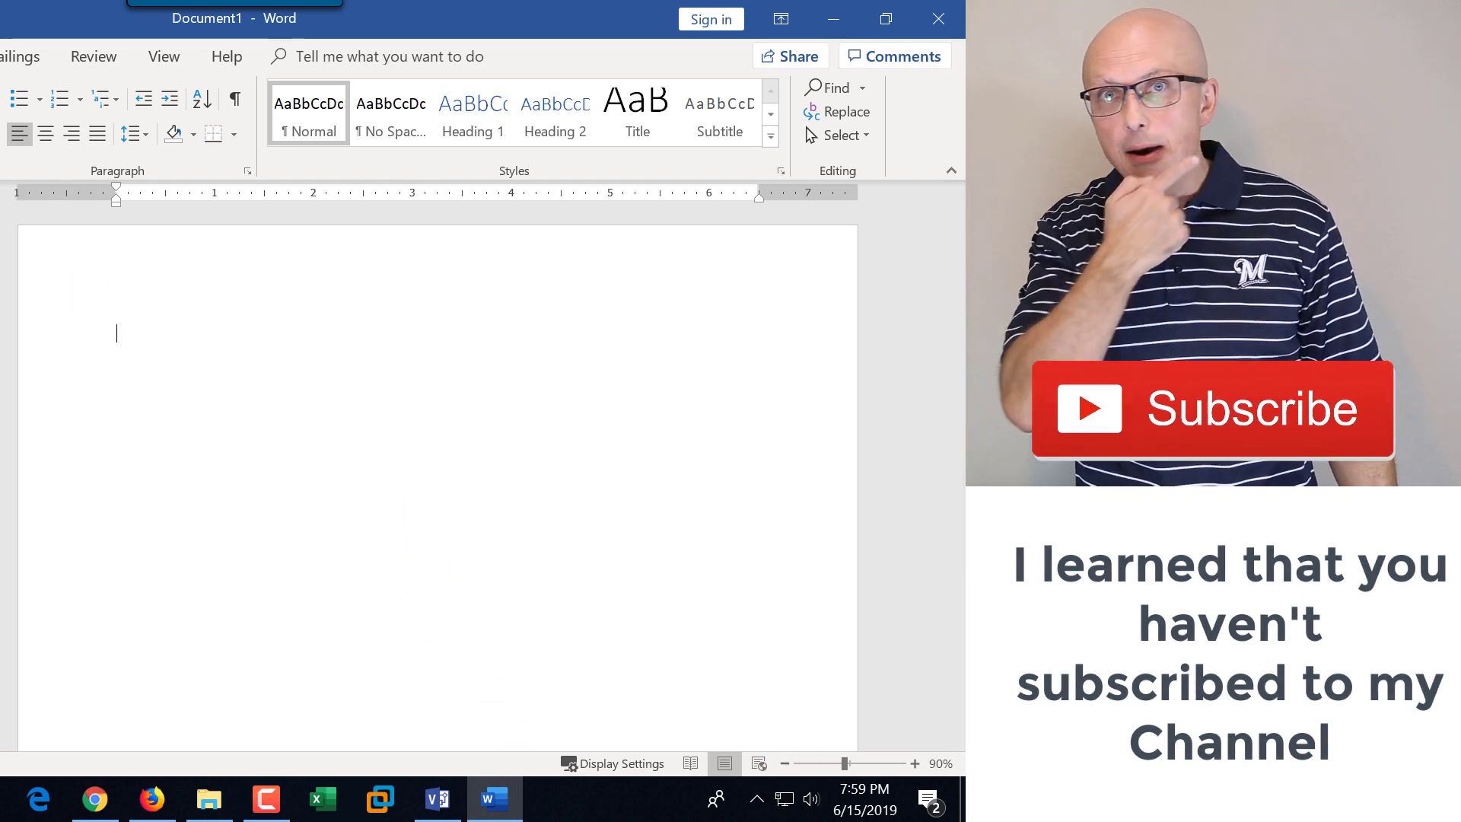
{"action": "key", "text": "ctrl+v"}
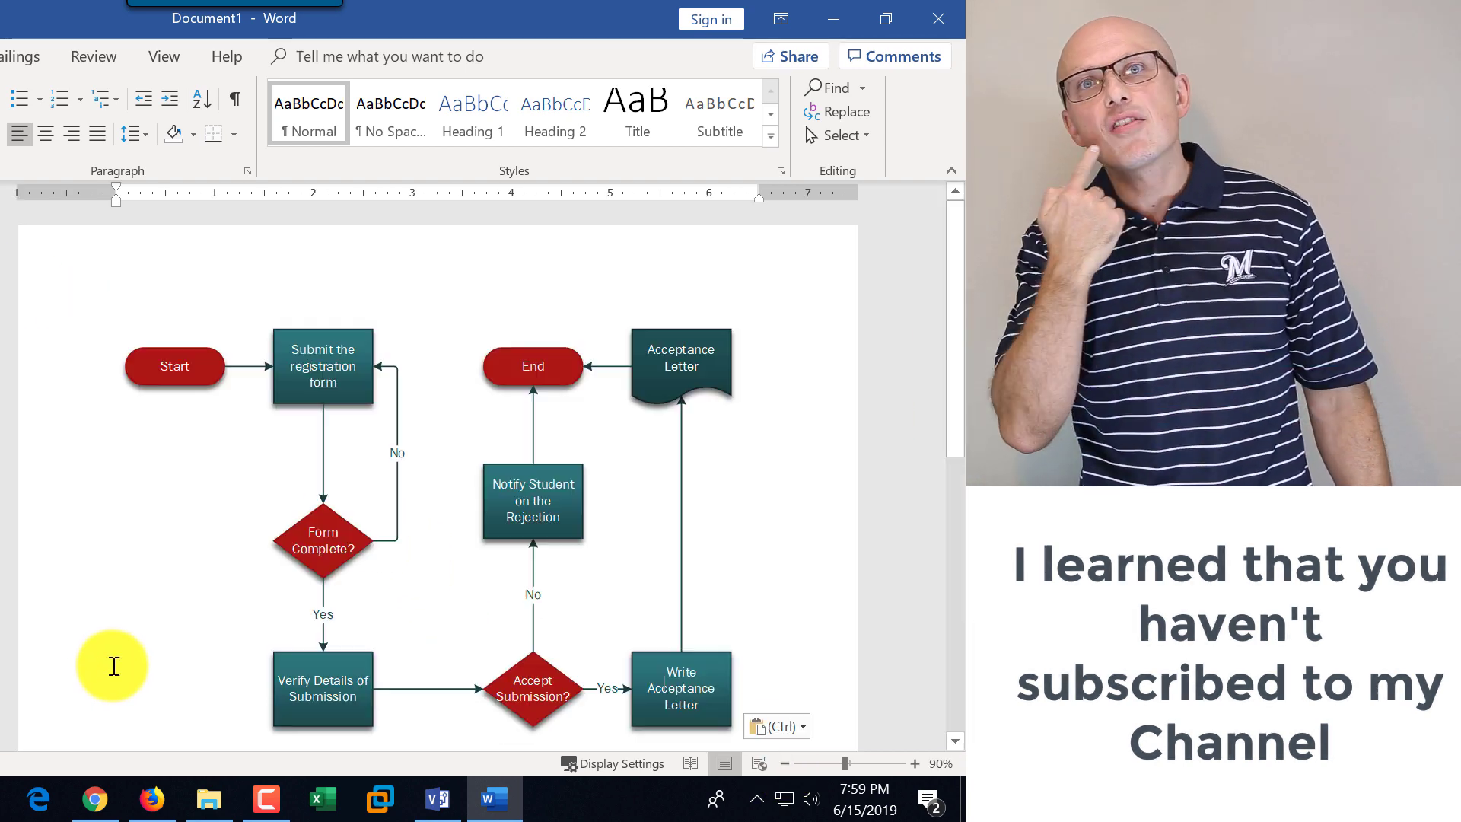
{"action": "left_click", "coordinate": [636, 571]}
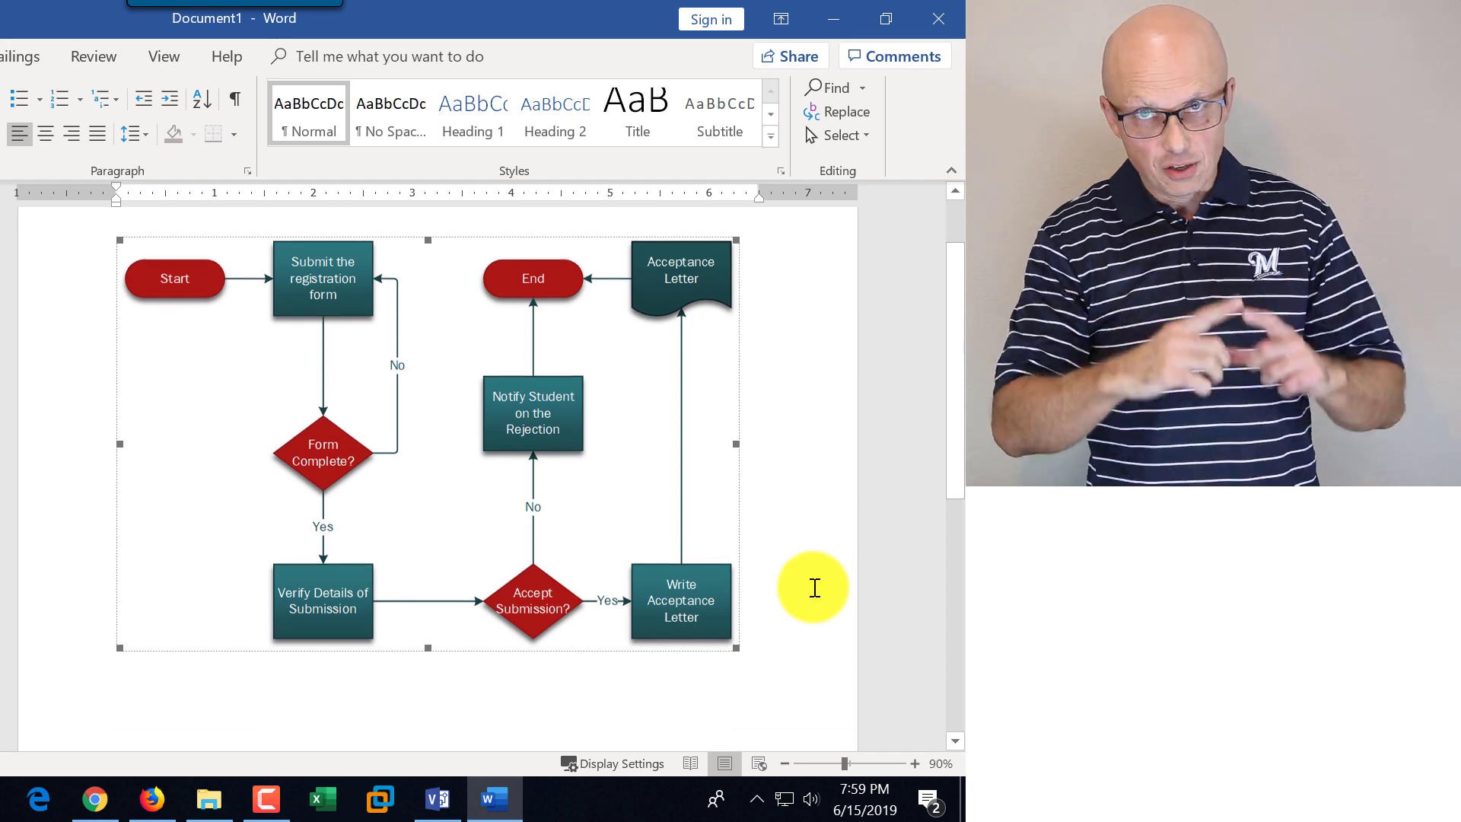
{"action": "scroll", "coordinate": [814, 587], "scroll_direction": "down", "scroll_amount": 2}
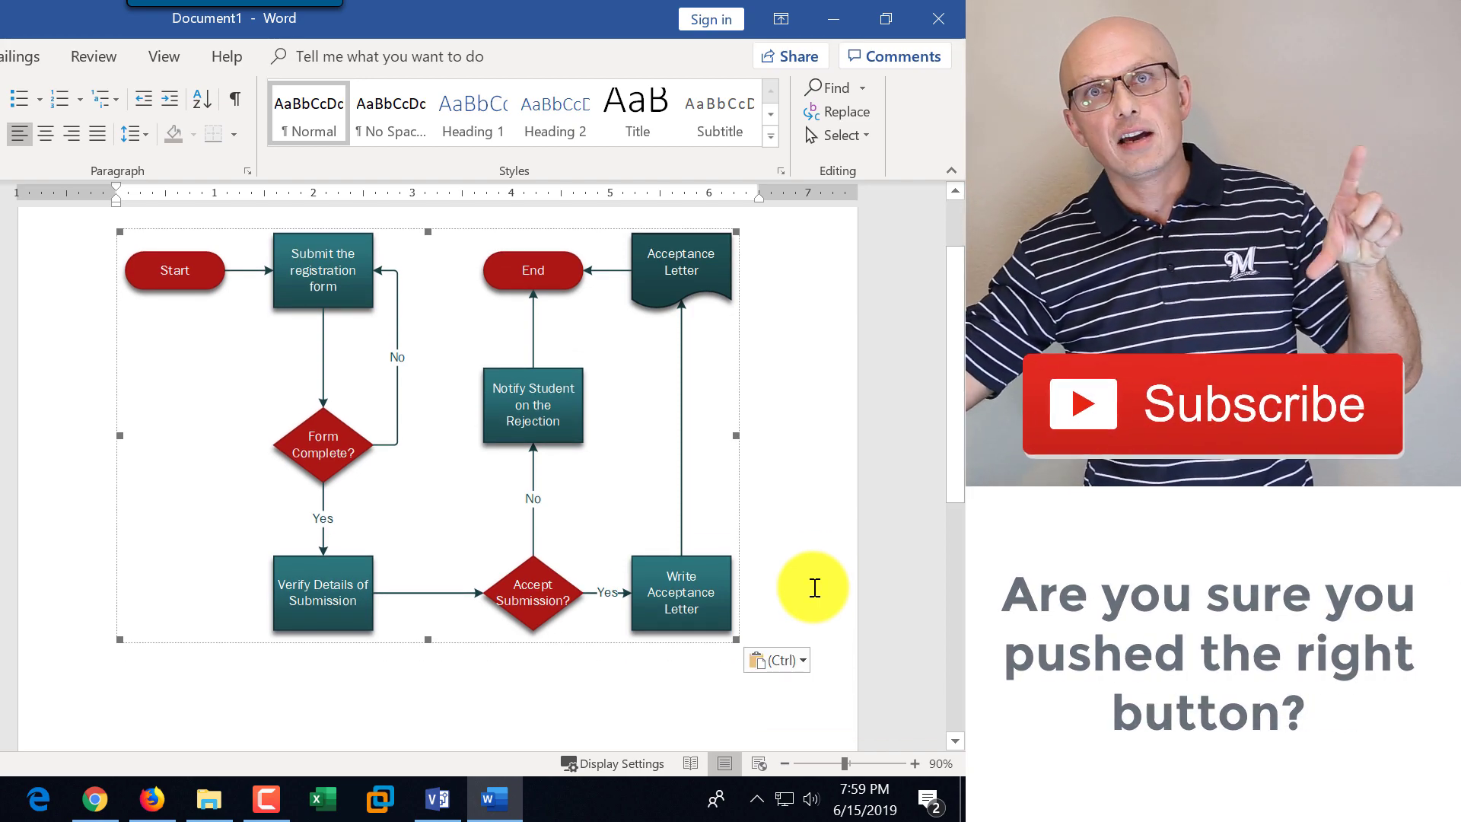